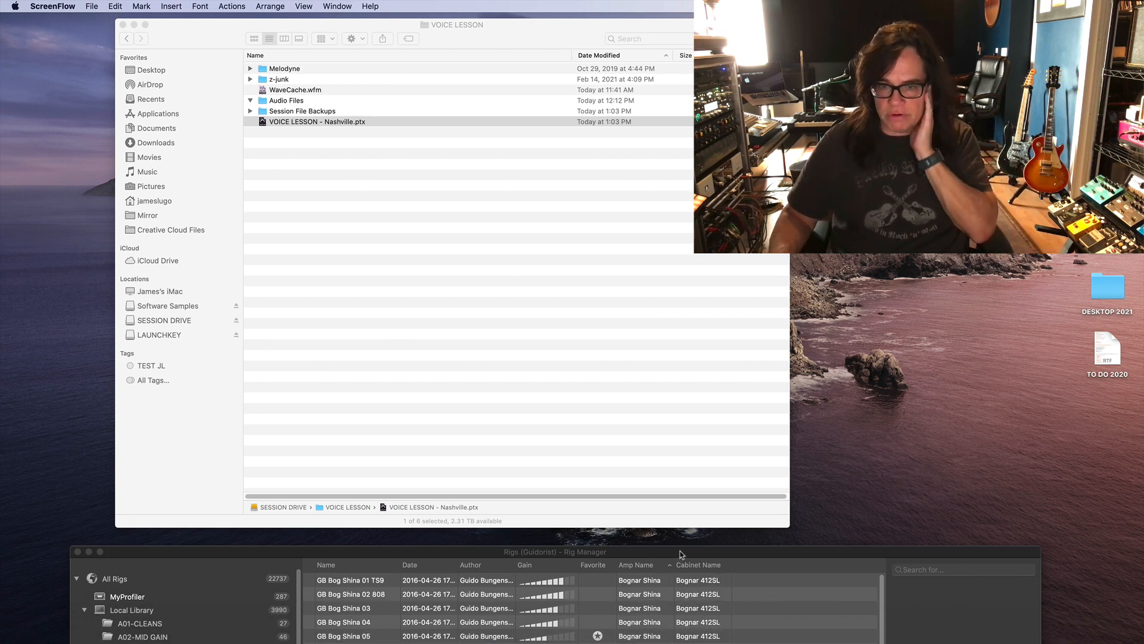
# Step: Move the Rig Manager window aside, switch to Pro Tools and show the bus paths in I/O Setup
pyautogui.moveTo(682, 554); pyautogui.dragTo(646, 572)
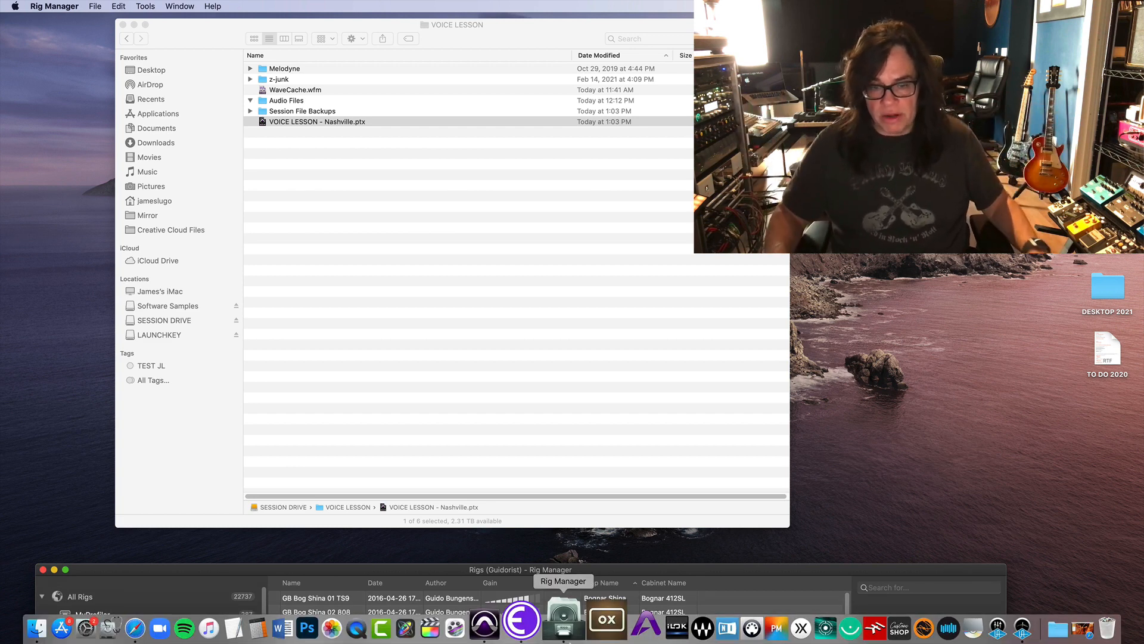
pyautogui.click(516, 617)
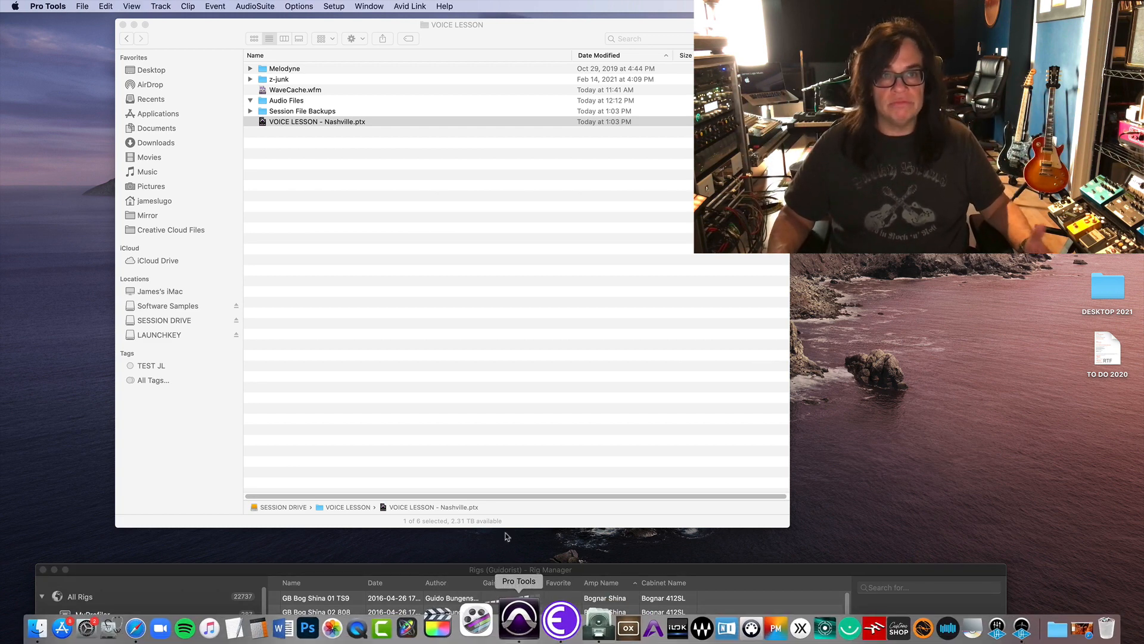
pyautogui.click(332, 7)
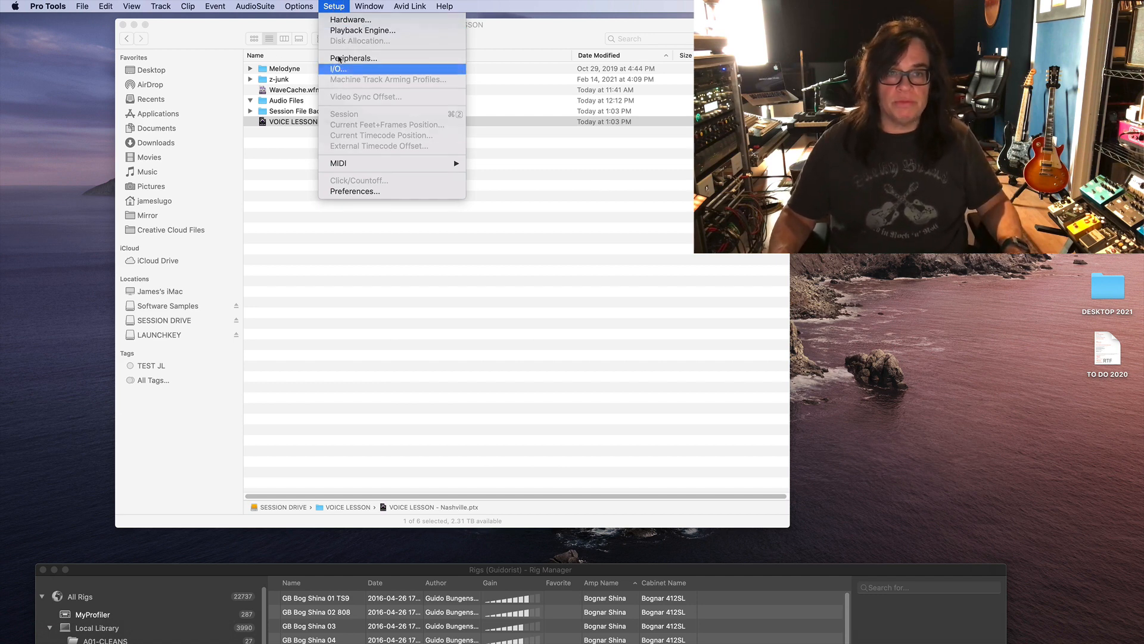
pyautogui.click(338, 69)
pyautogui.click(225, 34)
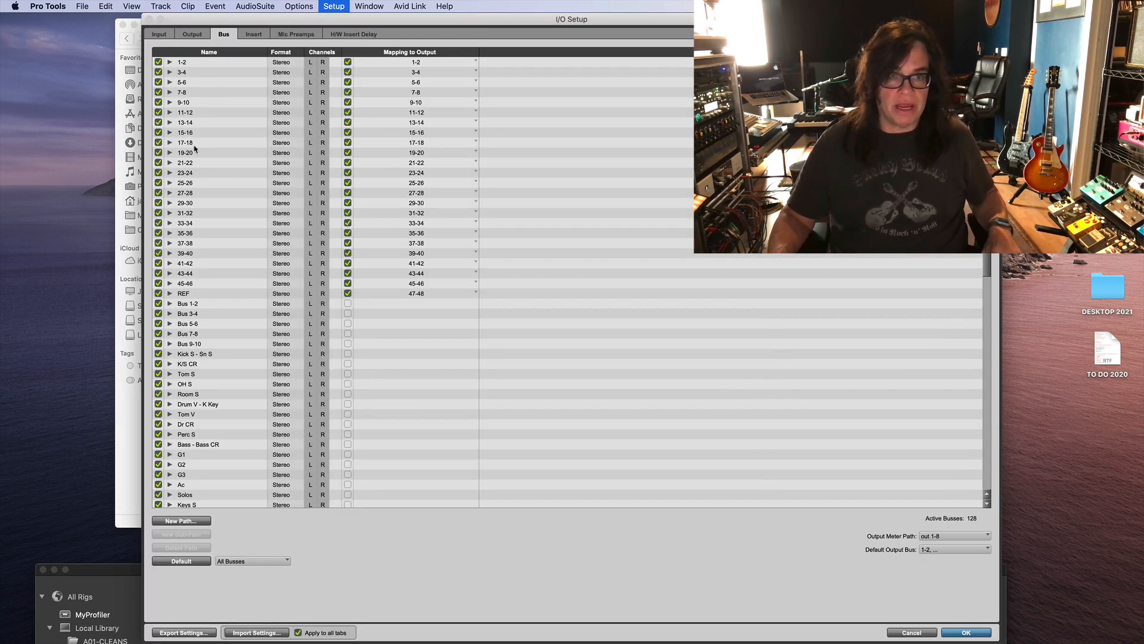
# Step: Delete all bus paths and import the I/O settings file 2020 IO NEW v9 Stereo.pio, accepting the setup
pyautogui.click(180, 547)
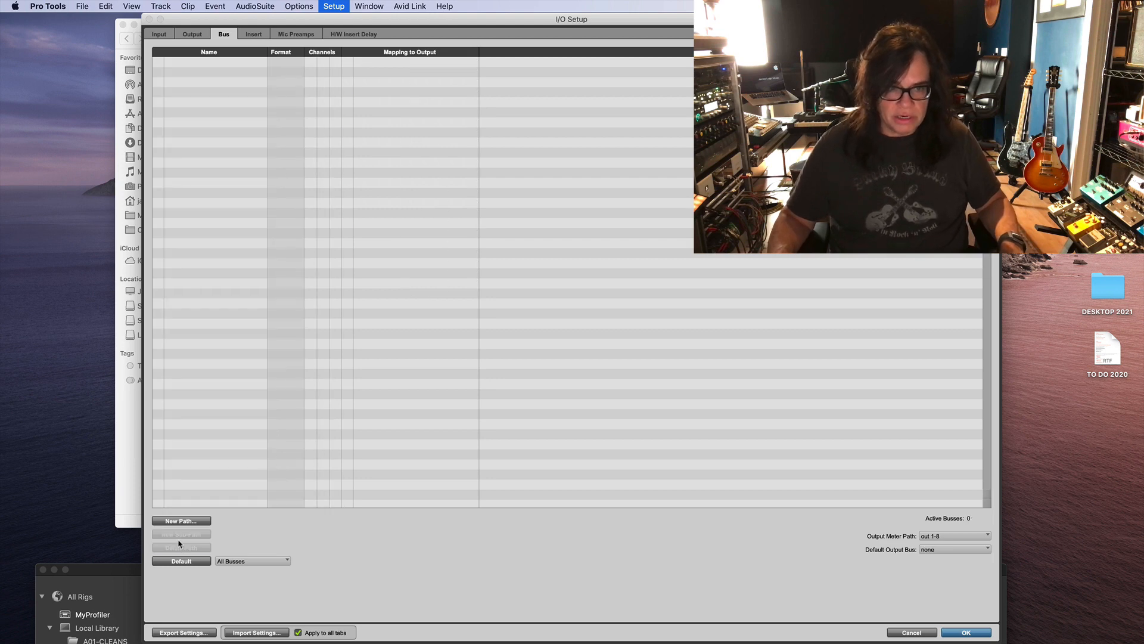
pyautogui.click(256, 632)
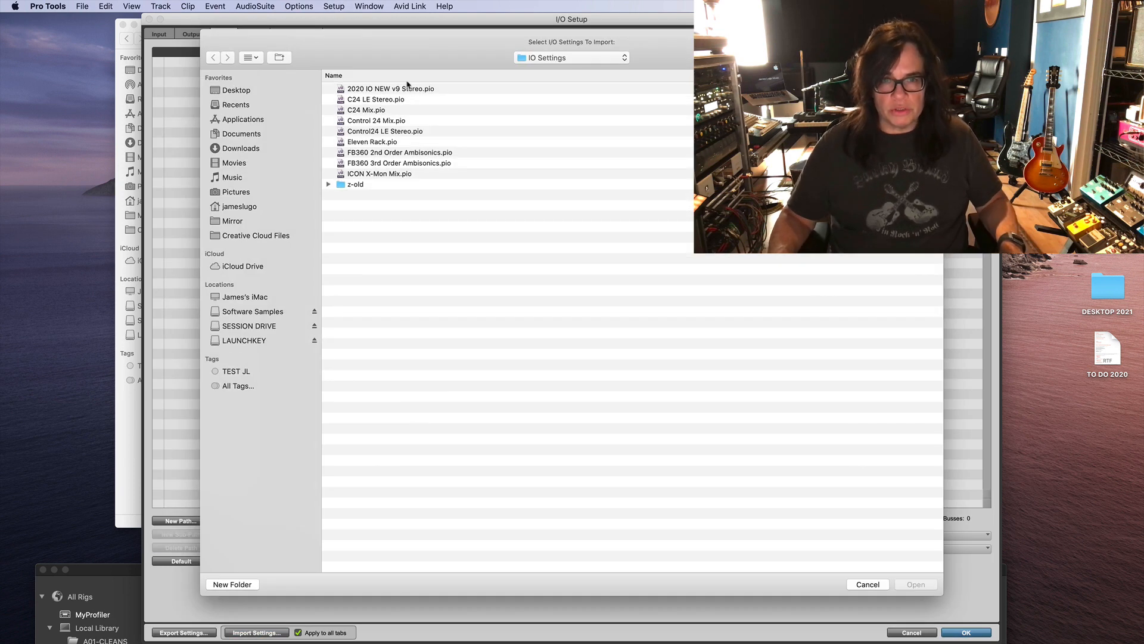
pyautogui.doubleClick(398, 89)
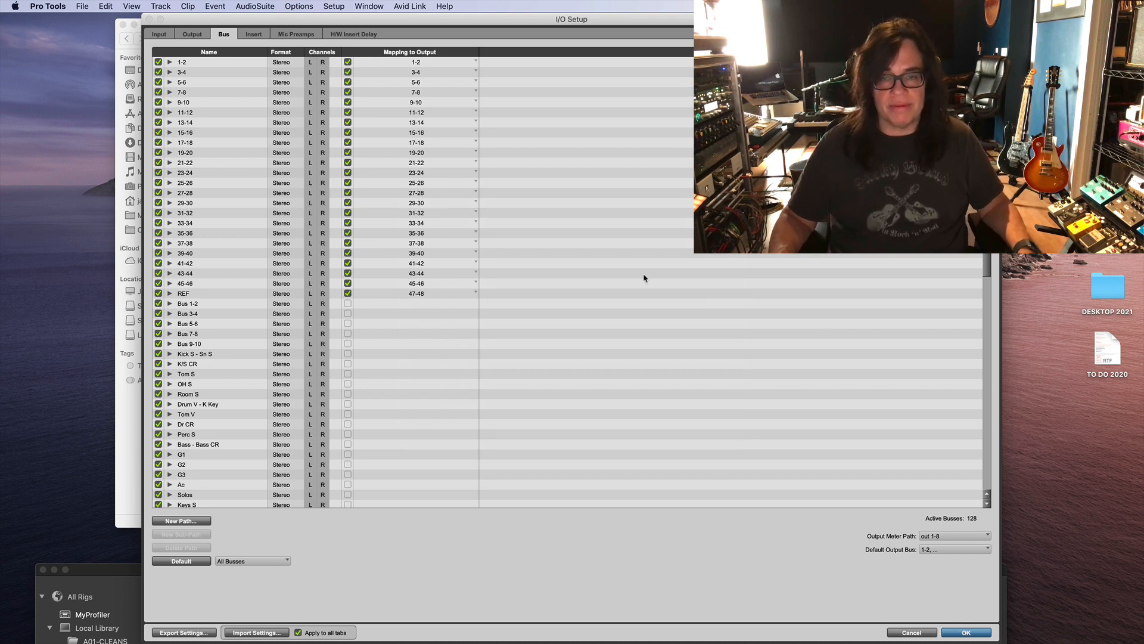
pyautogui.click(968, 633)
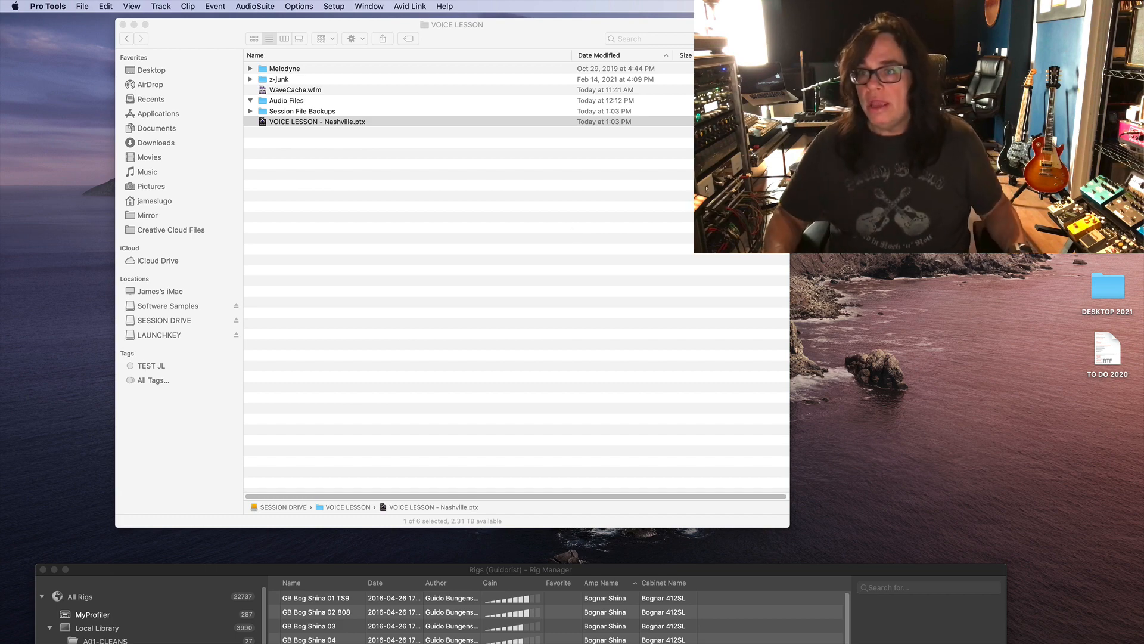
# Step: Open SESSION DRIVE in Finder and clear away the VOICE LESSON and Rig Manager windows
pyautogui.doubleClick(1108, 161)
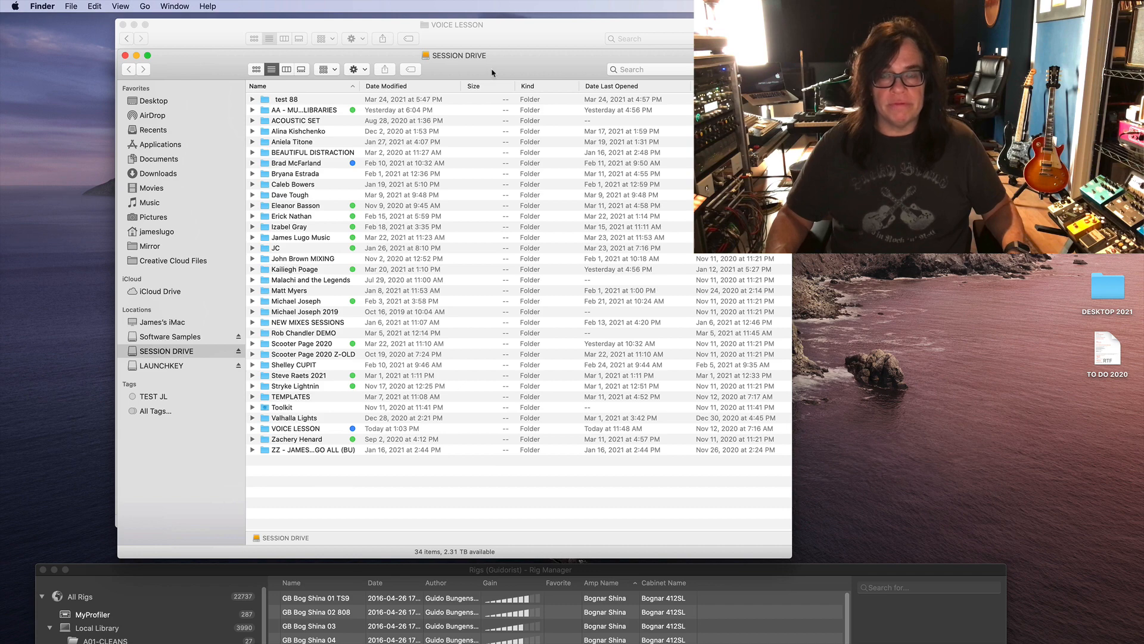
pyautogui.moveTo(492, 69); pyautogui.dragTo(523, 65)
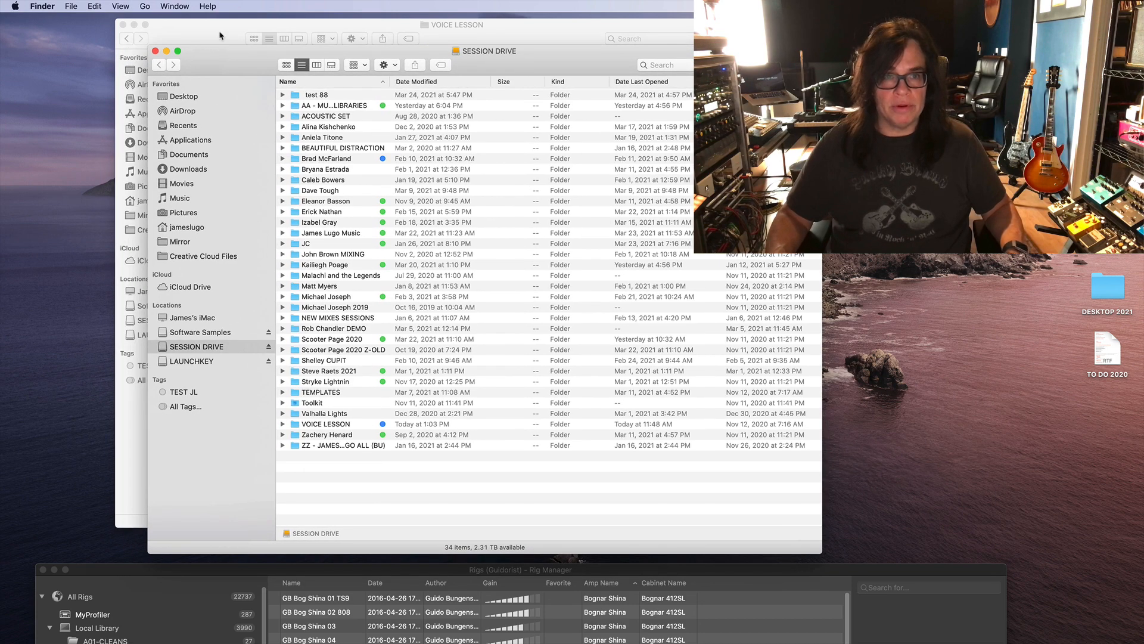
pyautogui.click(217, 34)
pyautogui.press('super+w')
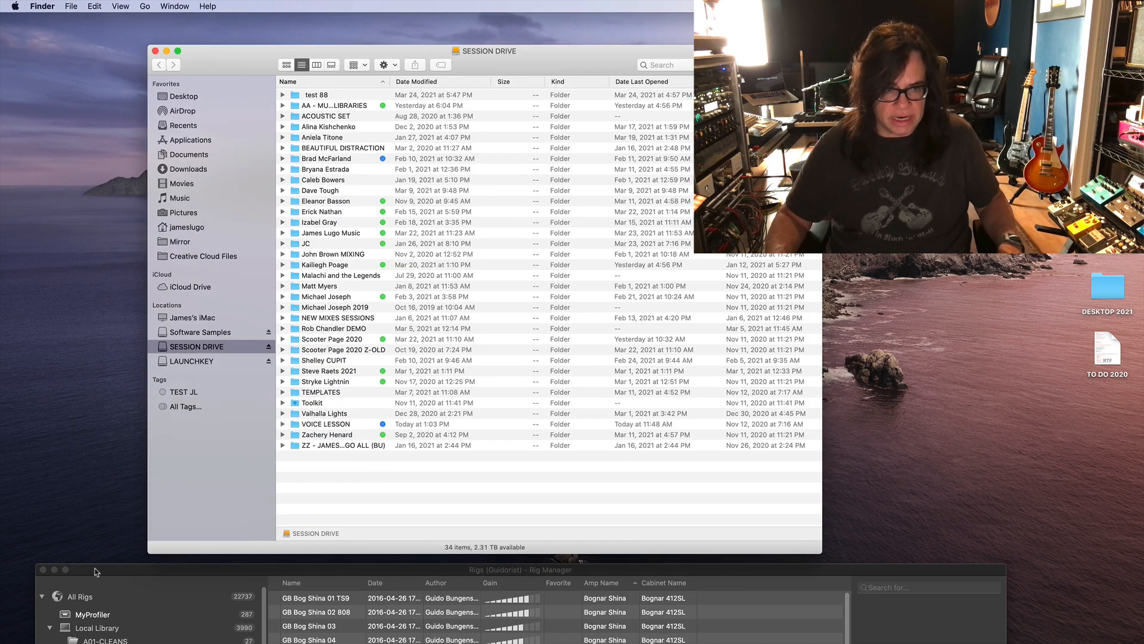
pyautogui.click(53, 569)
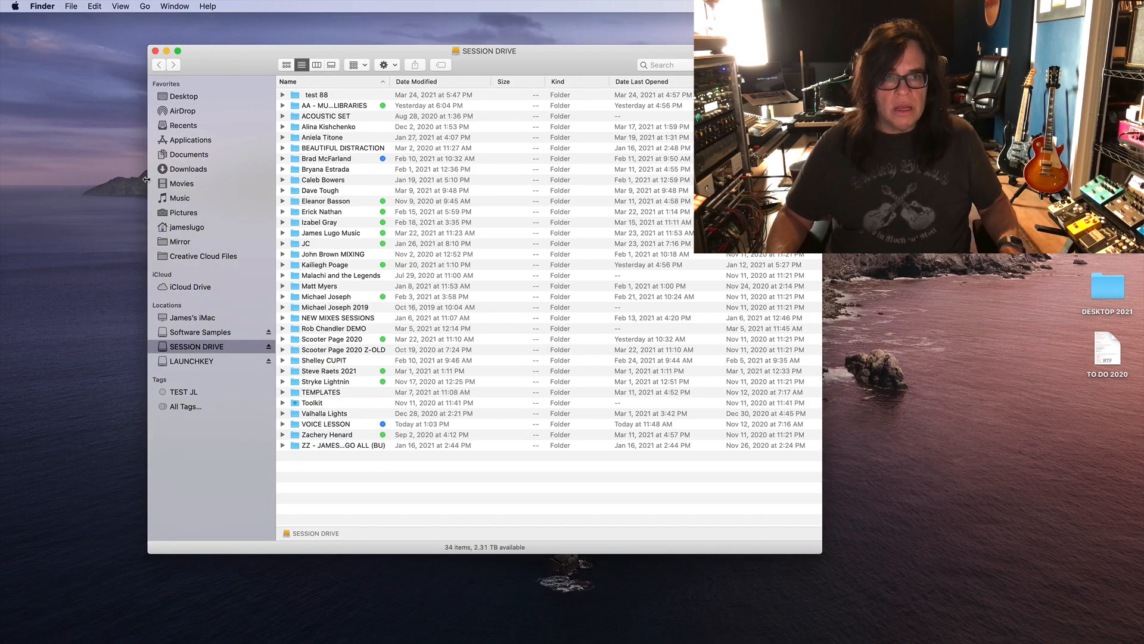
pyautogui.moveTo(489, 52); pyautogui.dragTo(457, 73)
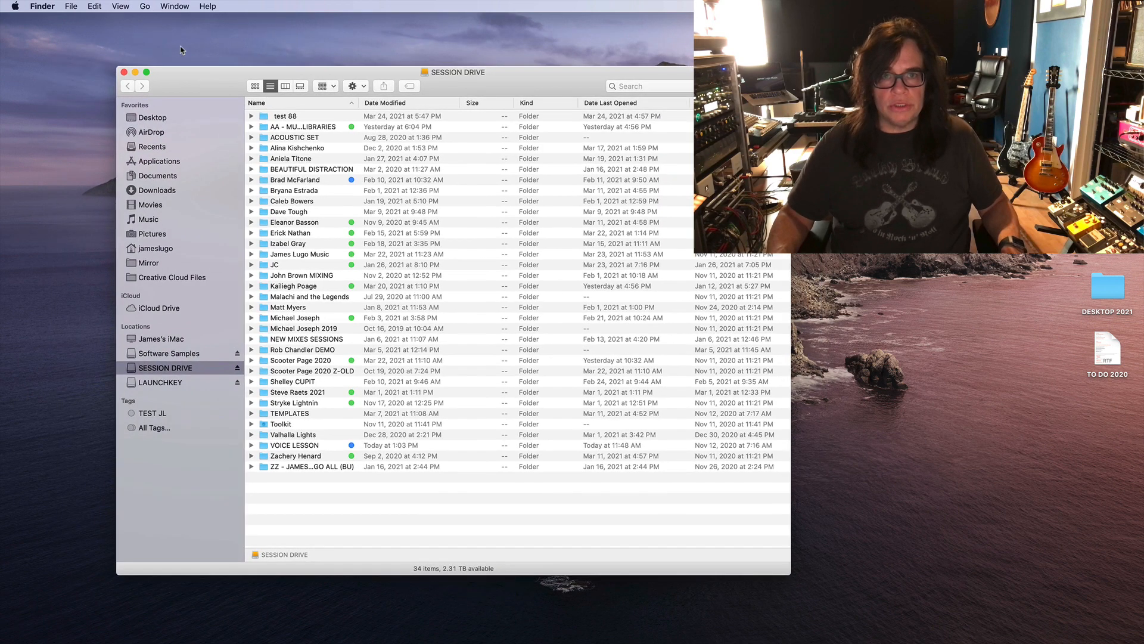
# Step: In the TEMPLATES folder, check the contents of the Video Vocal Mix folder and move it into zzz-junk
pyautogui.doubleClick(291, 414)
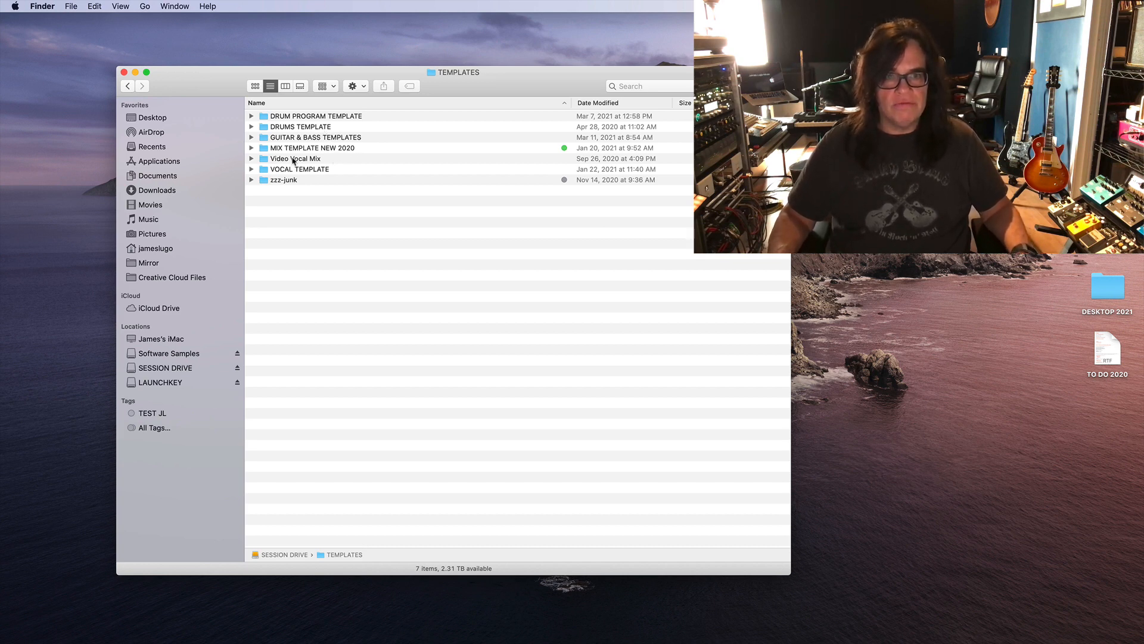
pyautogui.click(251, 159)
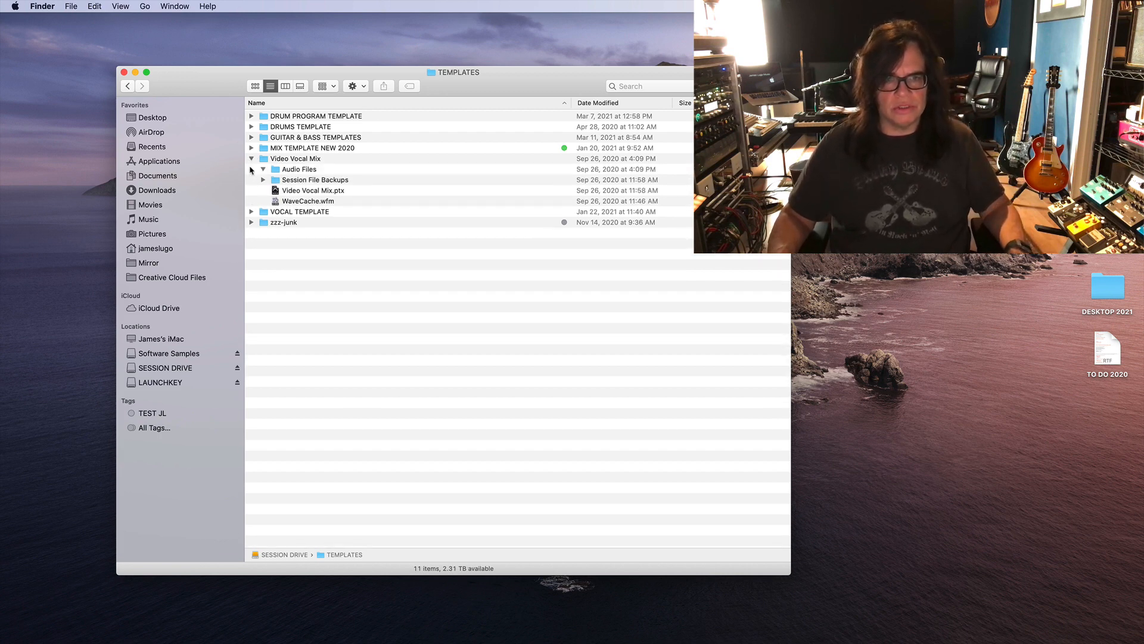
pyautogui.click(252, 159)
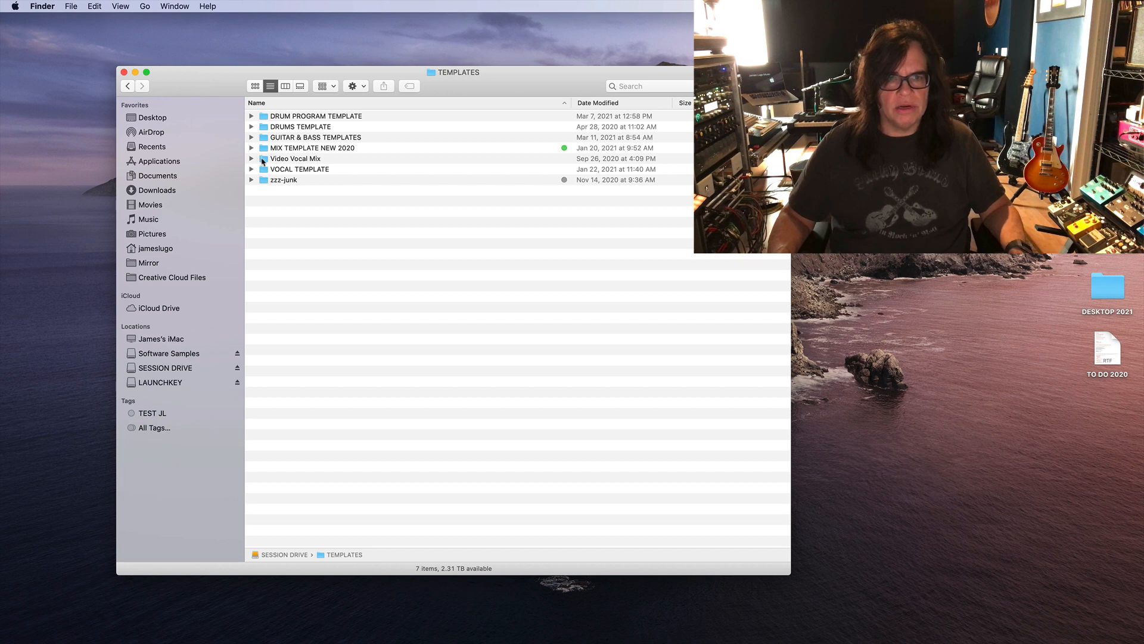
pyautogui.moveTo(263, 161)
pyautogui.mouseDown()
pyautogui.moveTo(267, 194)
pyautogui.moveTo(274, 179)
pyautogui.mouseUp()
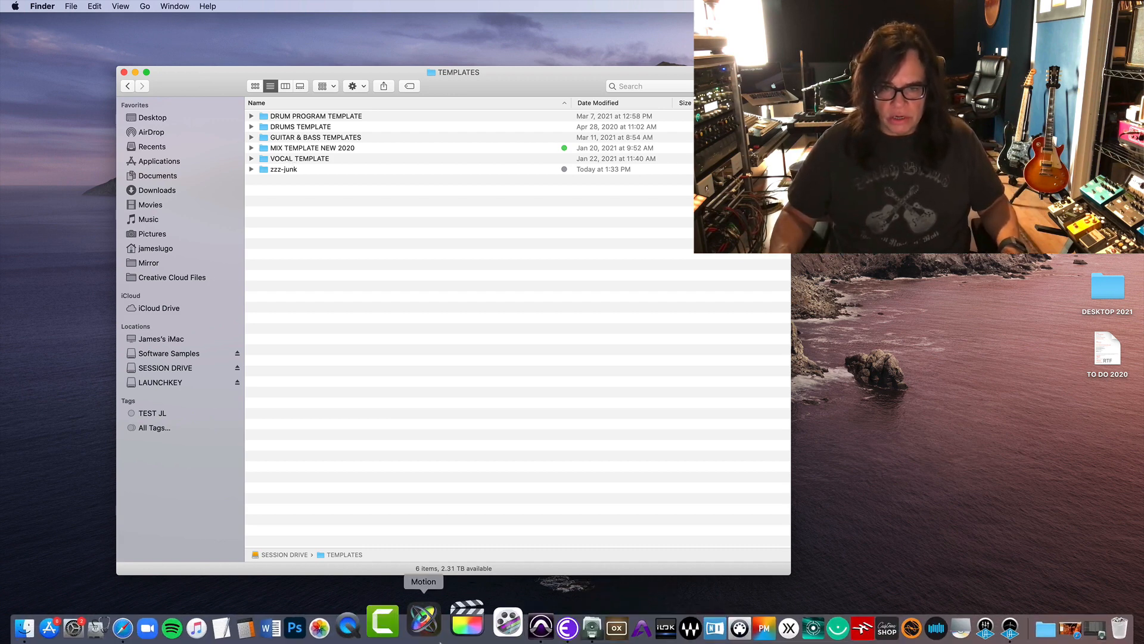
# Step: Switch to Pro Tools and start a new local session named PRODUCTION TEMPLATE
pyautogui.click(510, 623)
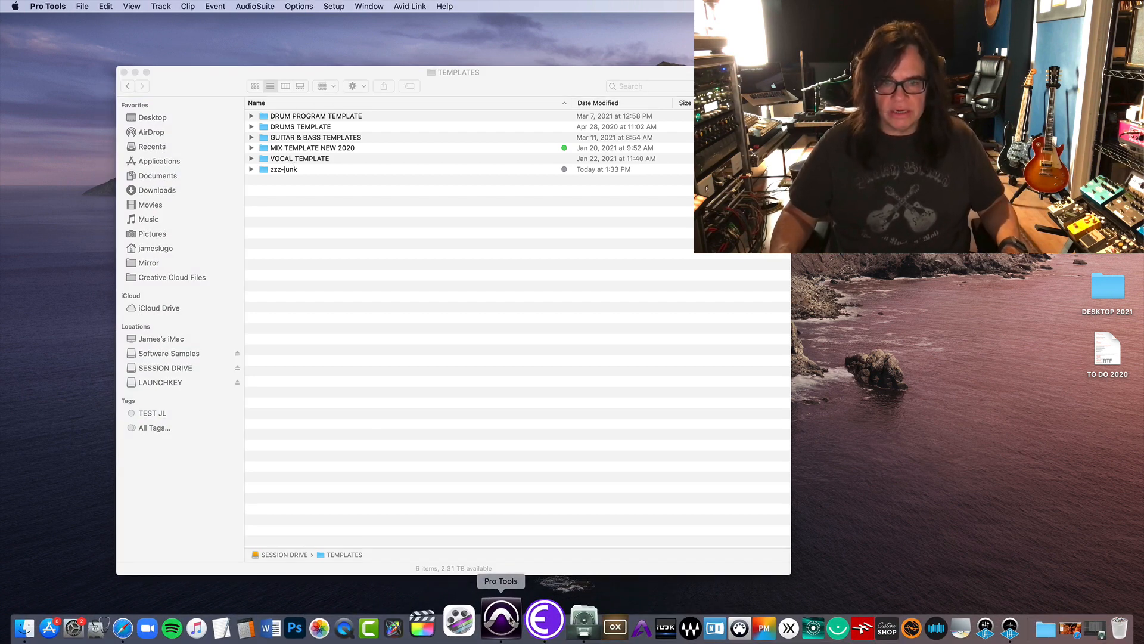
pyautogui.click(82, 7)
pyautogui.click(108, 19)
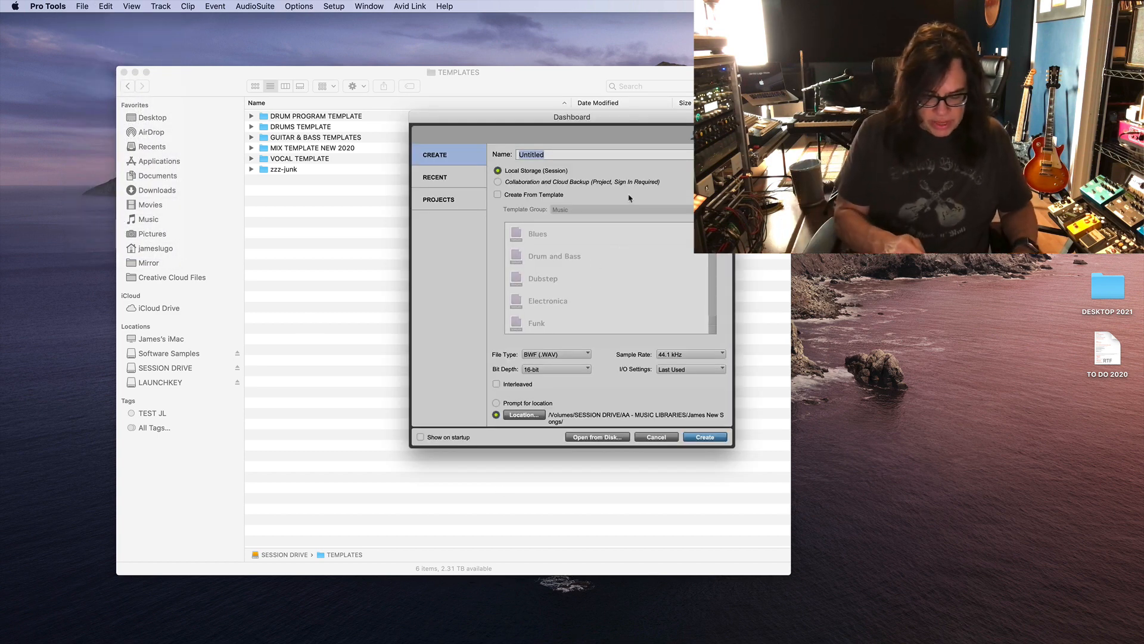
pyautogui.write('PRODUCTION TE')
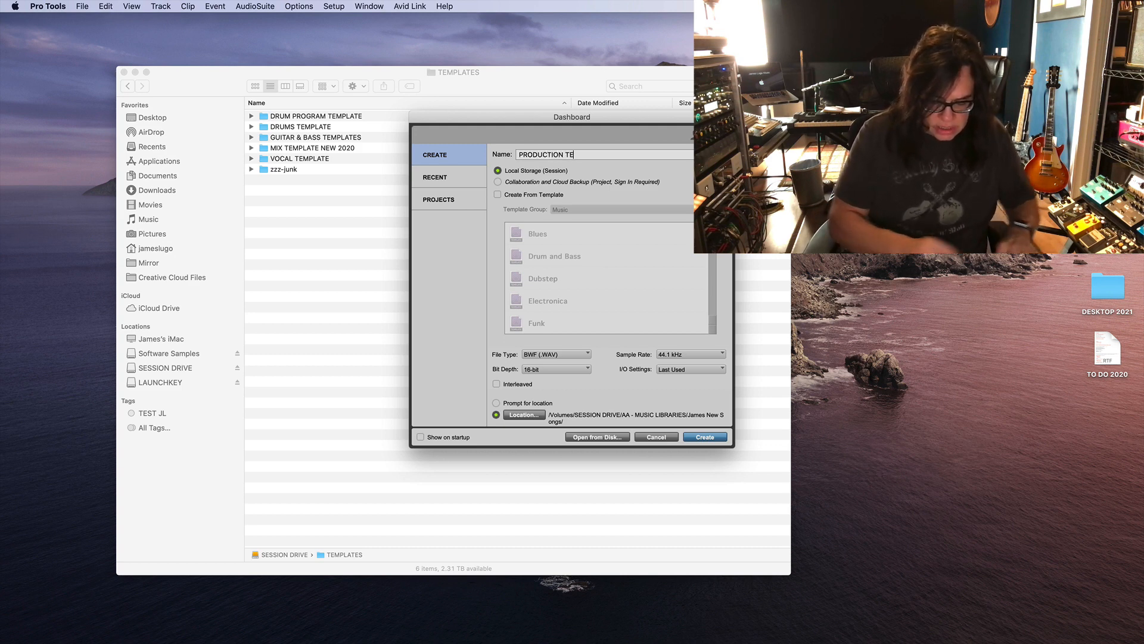
pyautogui.write('MPLATE')
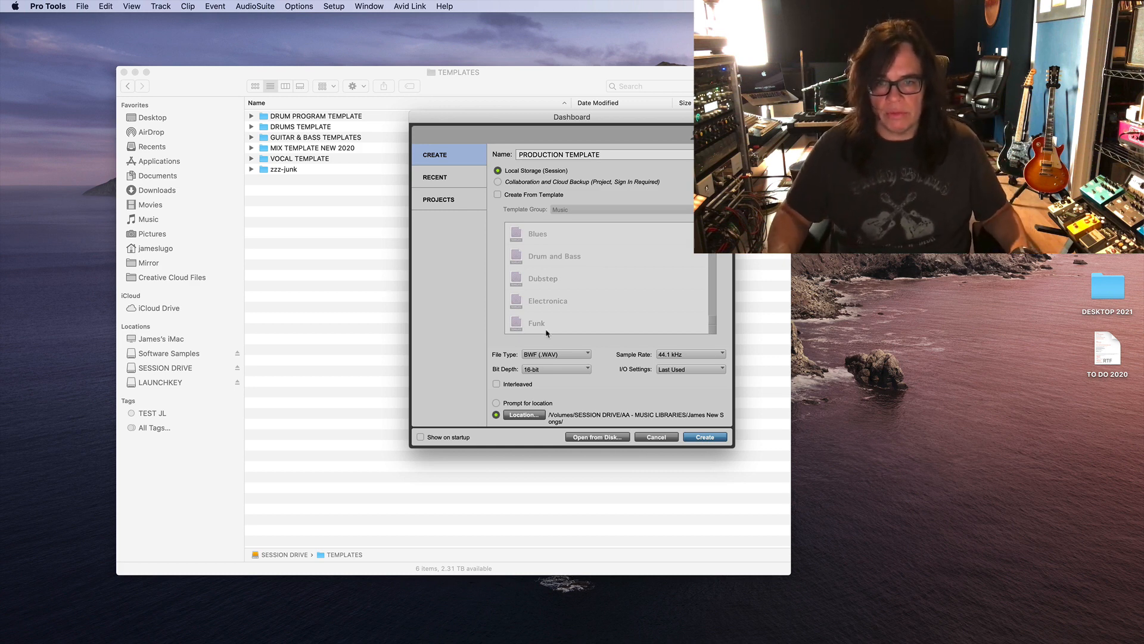
# Step: Set the new session to 32-bit float, 88.2 kHz and the 2020 IO NEW v9 Stereo I/O settings
pyautogui.click(558, 369)
pyautogui.click(553, 392)
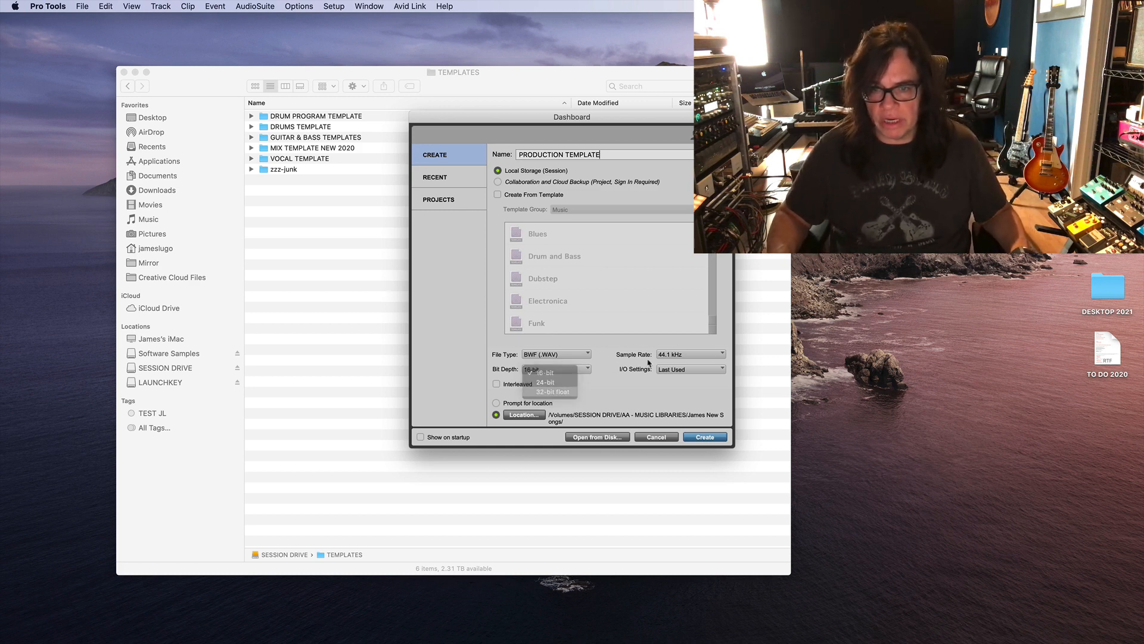
pyautogui.click(691, 356)
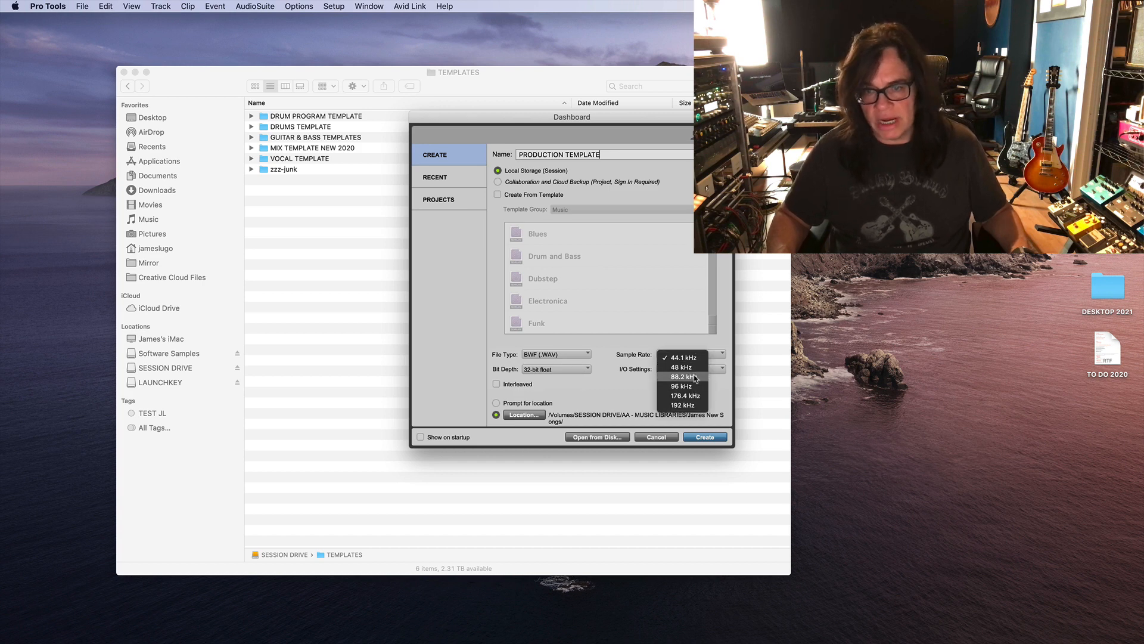
pyautogui.click(690, 377)
pyautogui.click(695, 371)
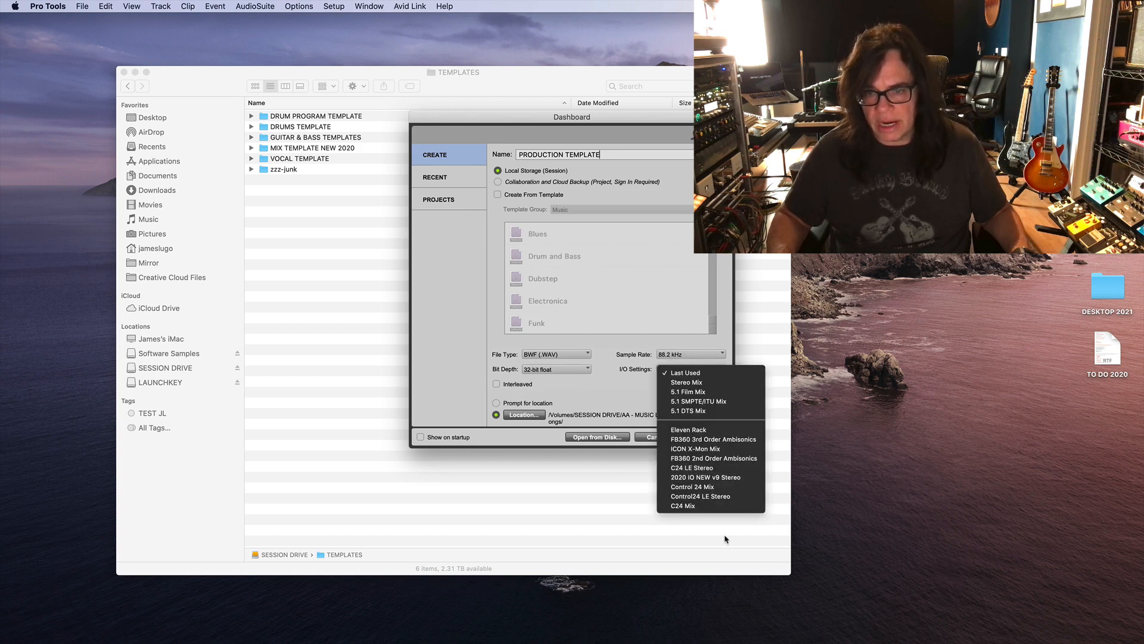
pyautogui.click(710, 478)
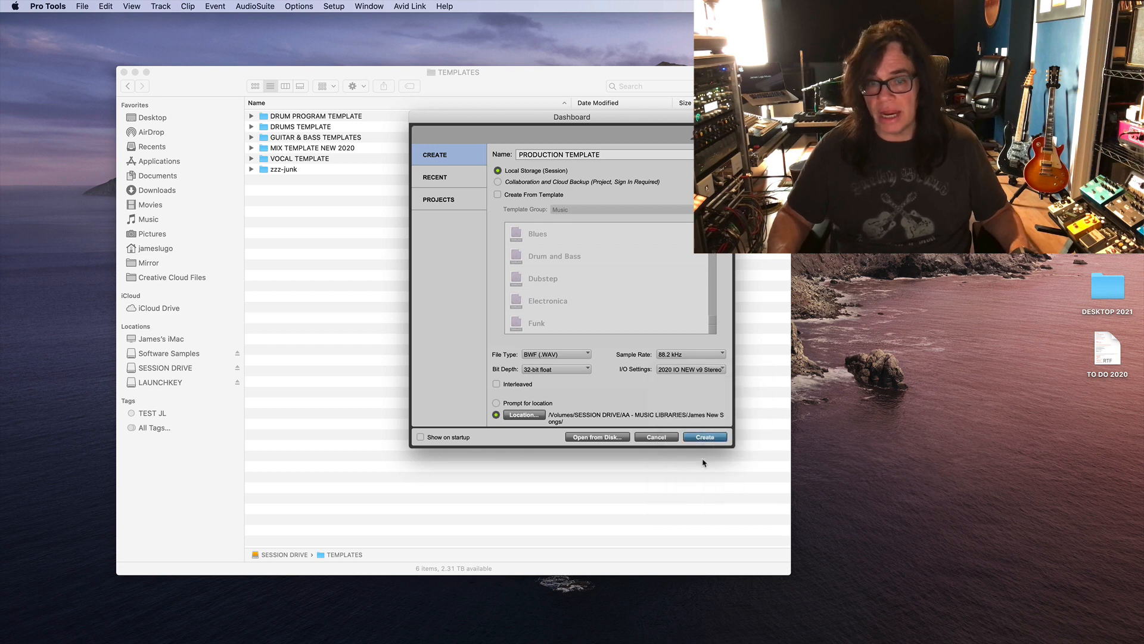
pyautogui.tripleClick(580, 155)
pyautogui.click(356, 224)
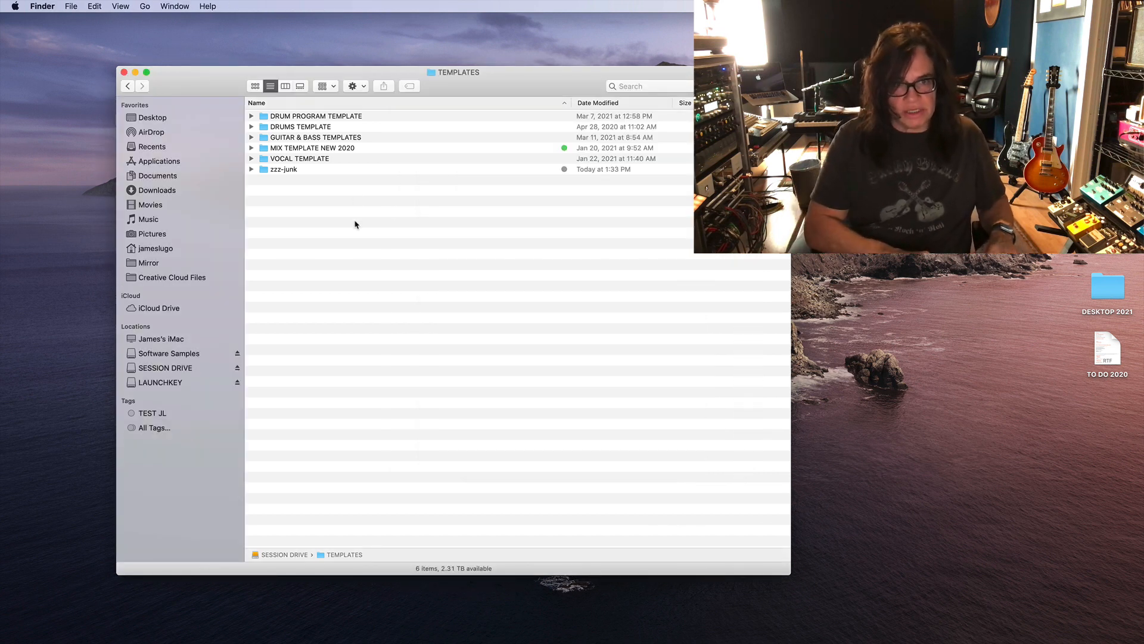
pyautogui.press('super+shift+n')
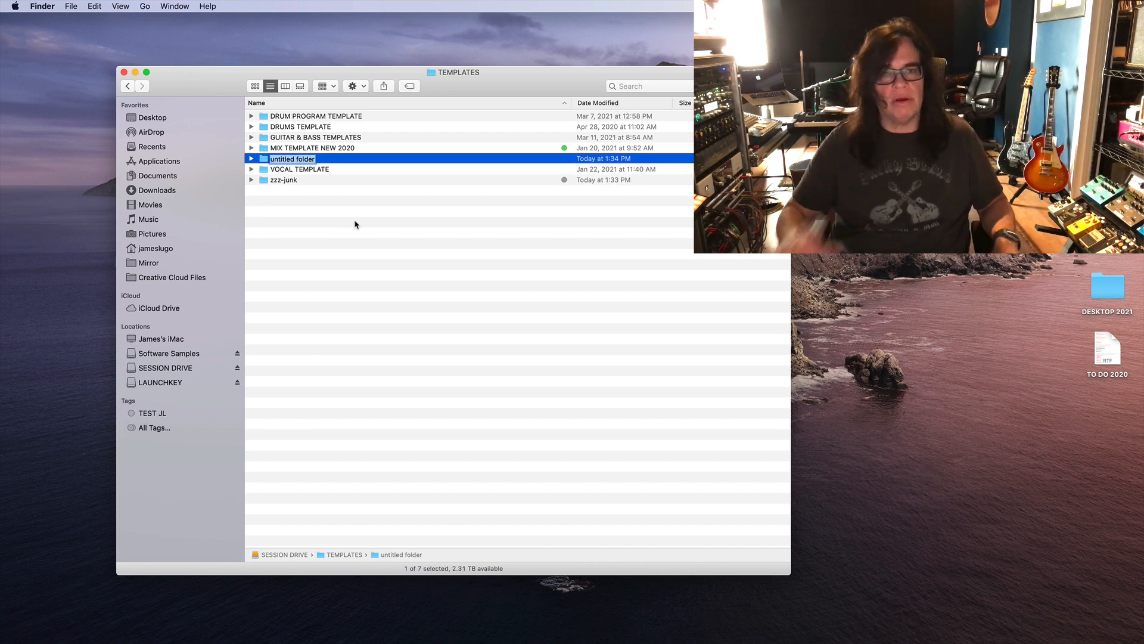
pyautogui.press('Return')
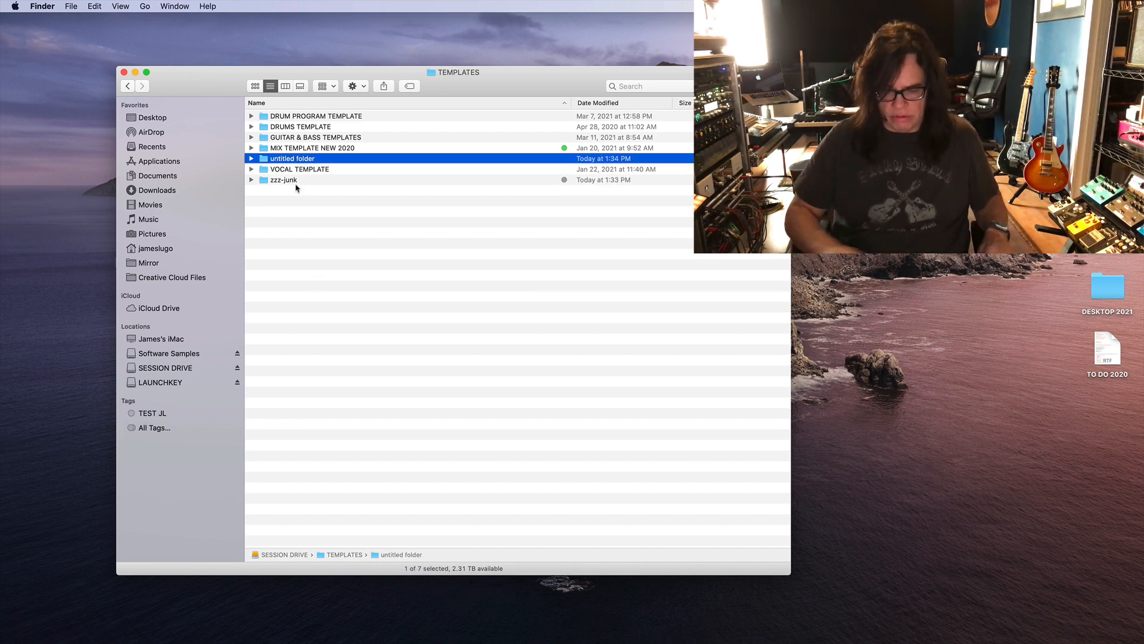
pyautogui.press('super+BackSpace')
pyautogui.moveTo(439, 620)
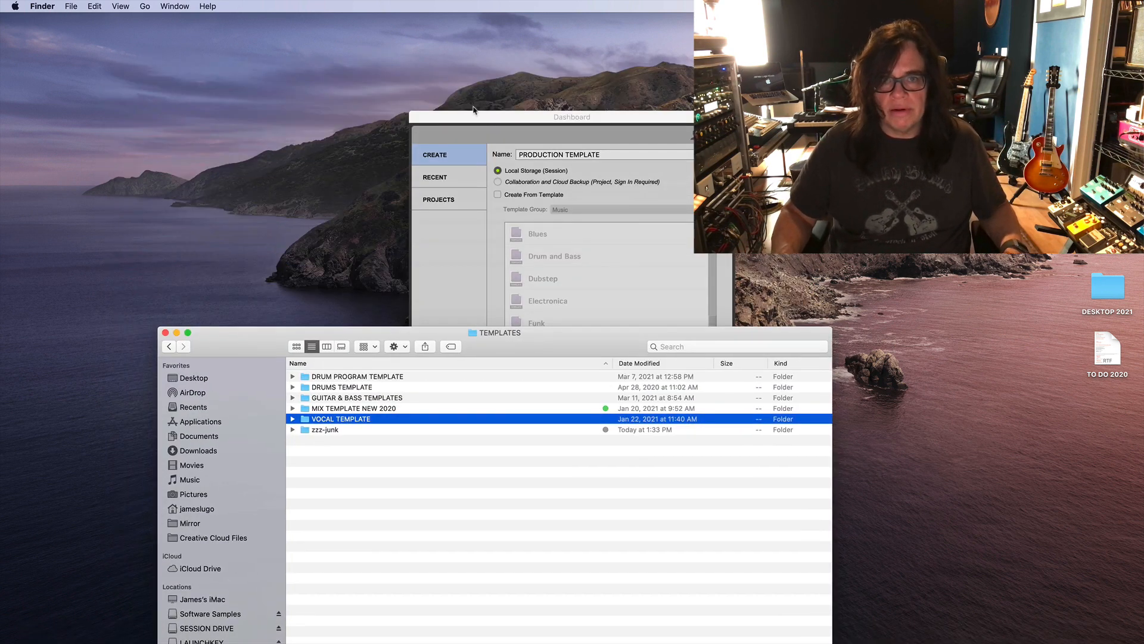
# Step: Return to the new session's setup and set its save location to the TEMPLATES folder on SESSION DRIVE
pyautogui.click(476, 117)
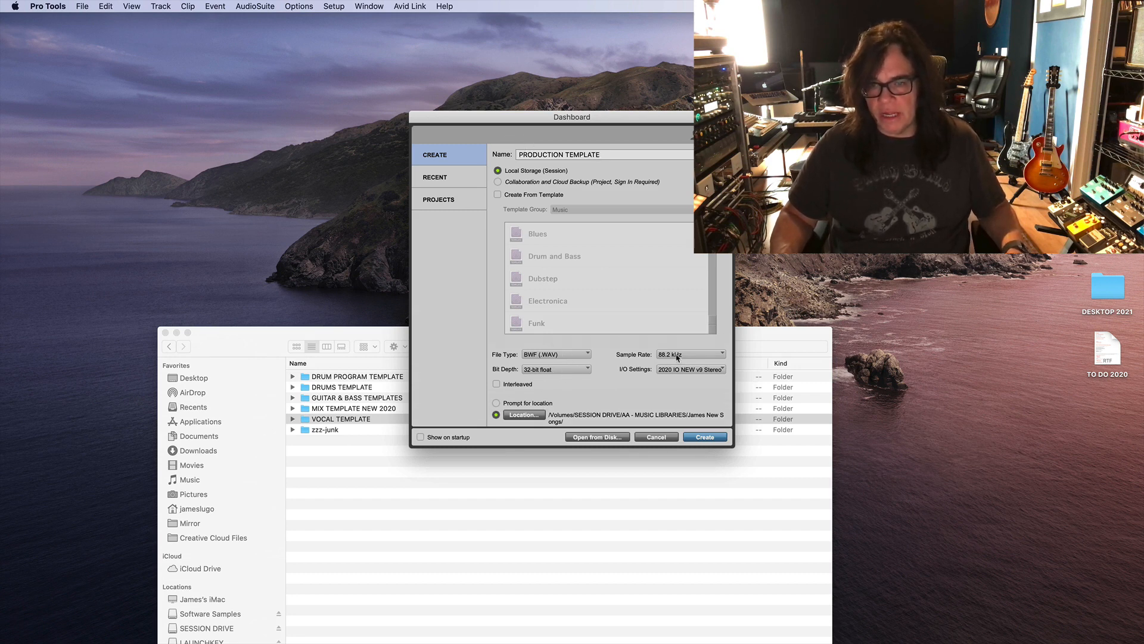
pyautogui.click(518, 415)
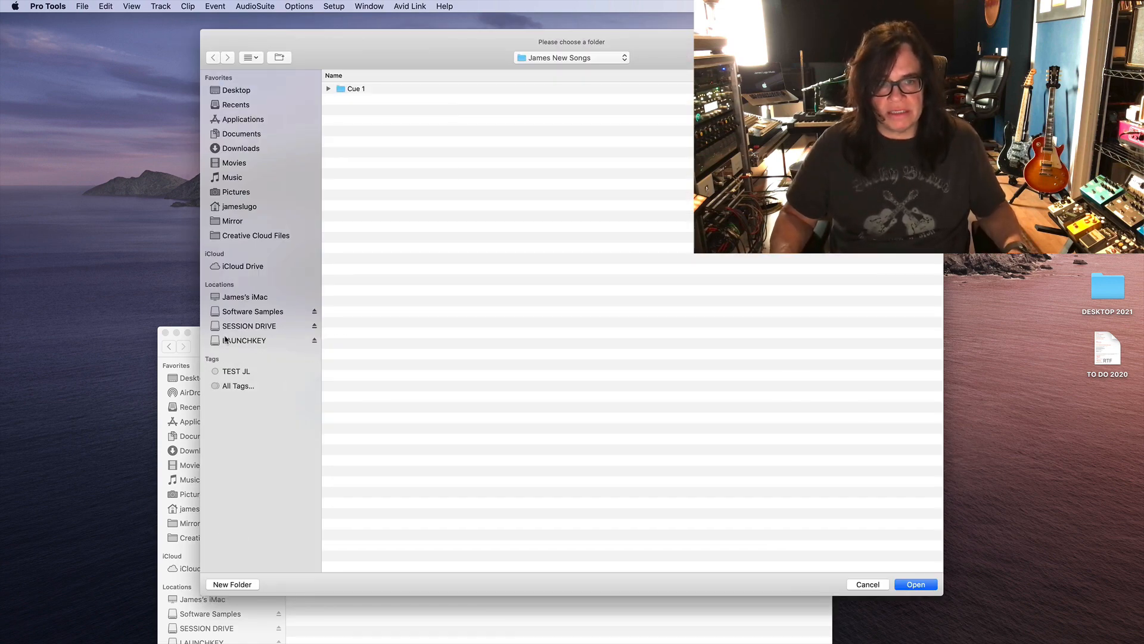
pyautogui.click(231, 329)
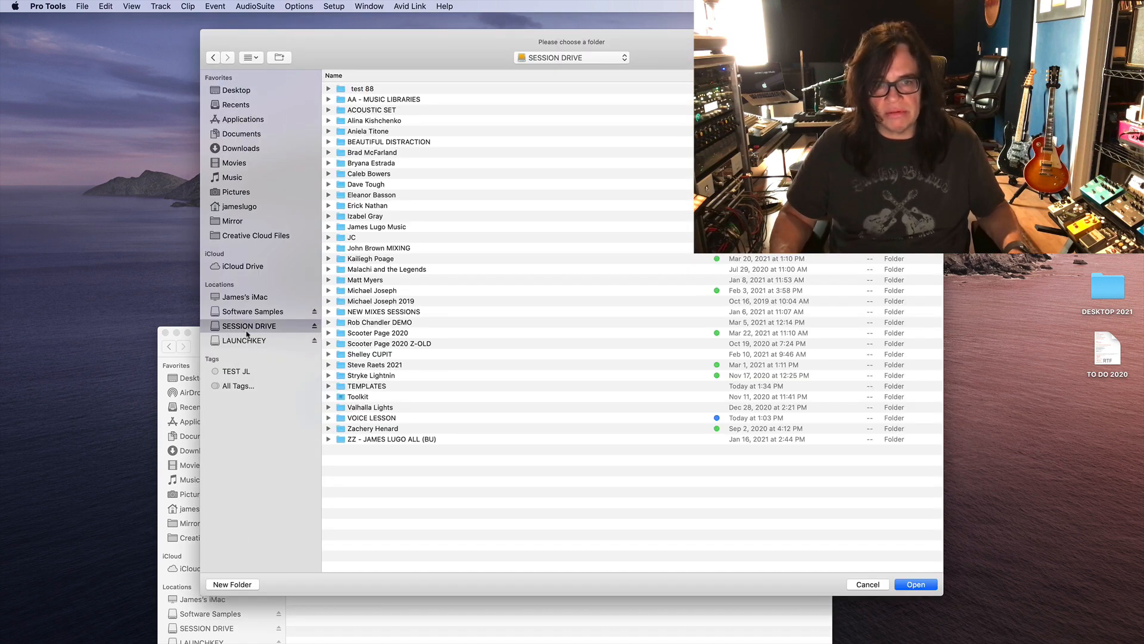
pyautogui.doubleClick(387, 388)
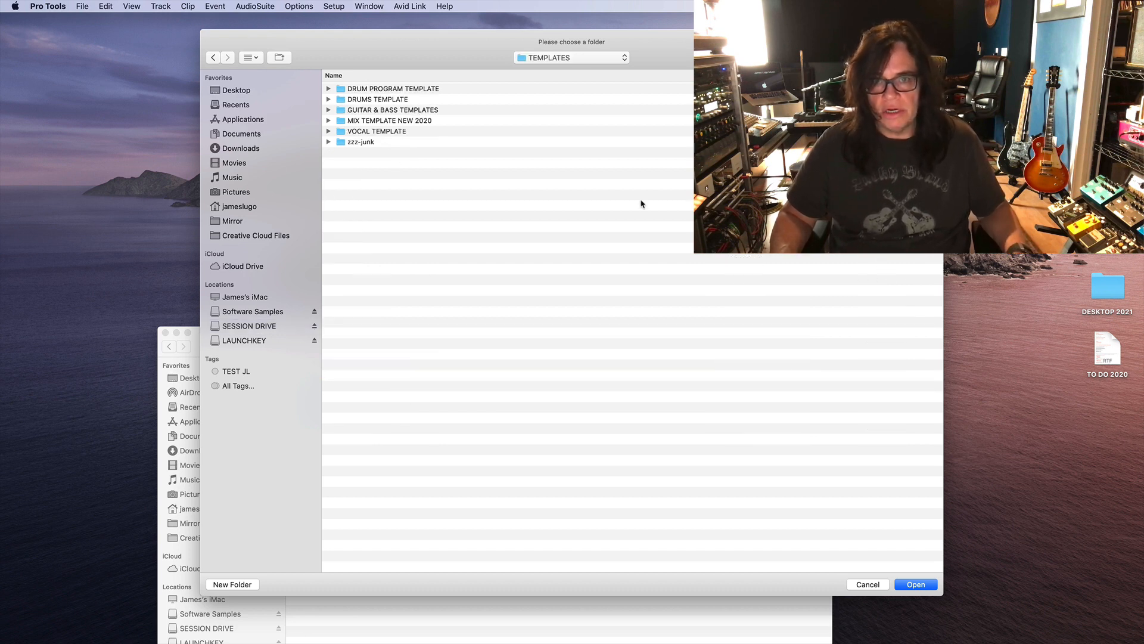
pyautogui.moveTo(700, 50)
pyautogui.mouseDown()
pyautogui.moveTo(672, 55)
pyautogui.moveTo(680, 52)
pyautogui.mouseUp()
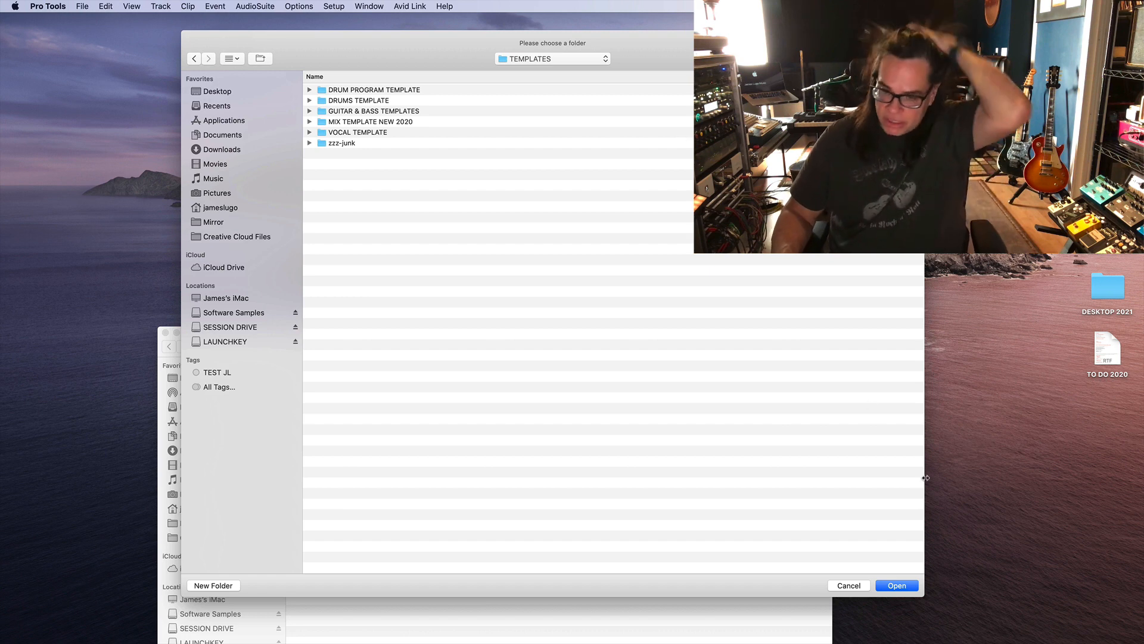
pyautogui.click(897, 586)
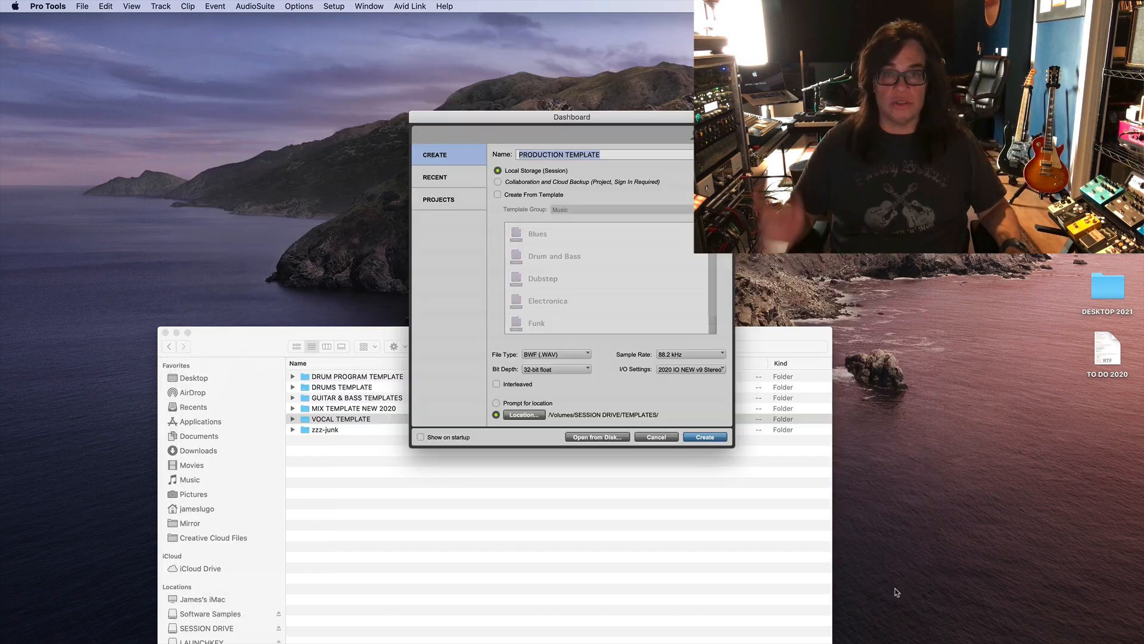
# Step: Create the PRODUCTION TEMPLATE session and show the Inserts A-E and Inserts F-J columns in the Edit window
pyautogui.click(706, 438)
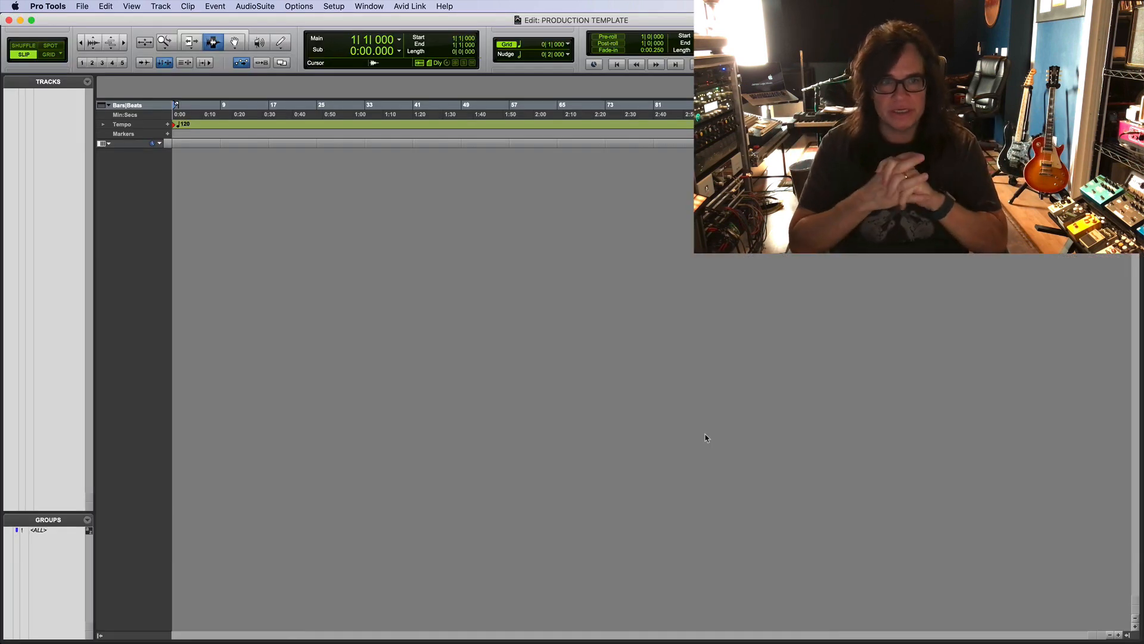
pyautogui.click(134, 6)
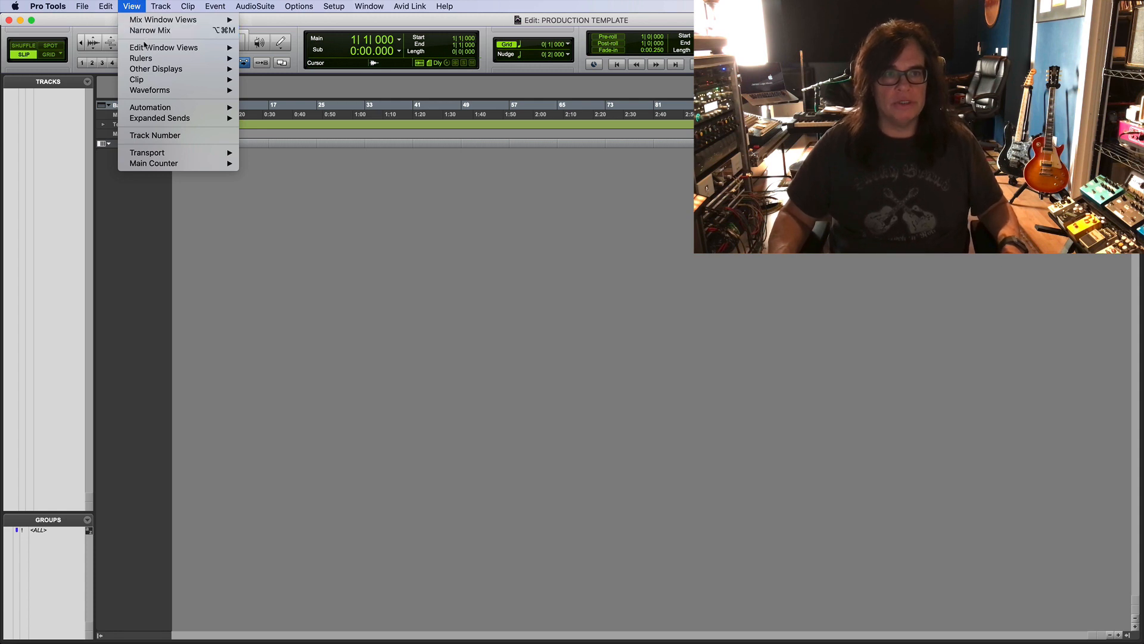
pyautogui.moveTo(148, 49)
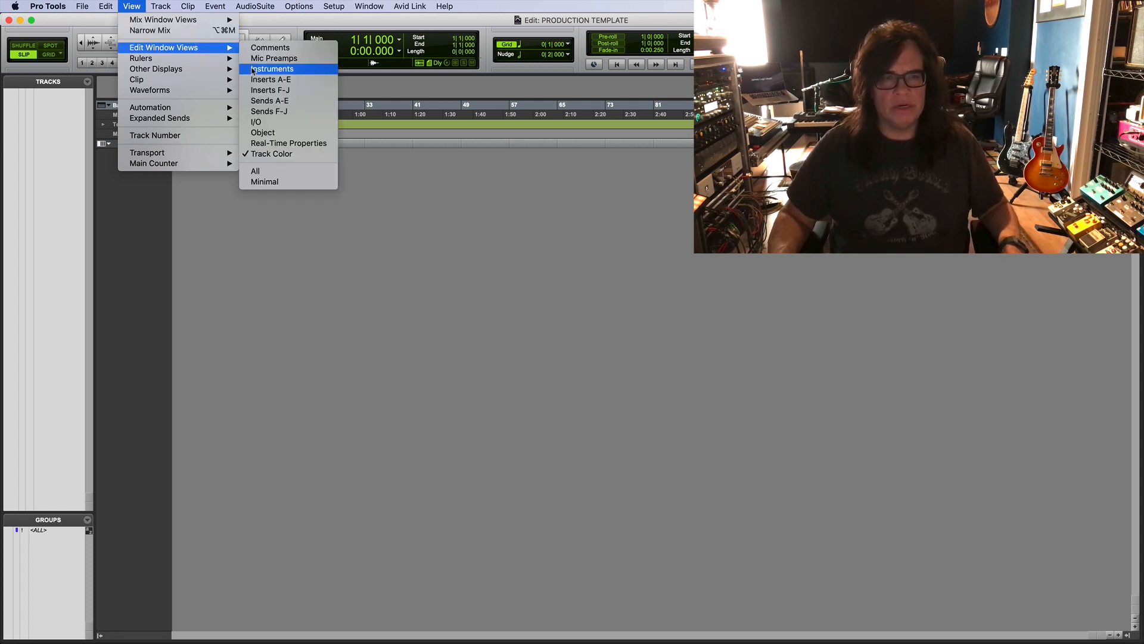
pyautogui.click(254, 79)
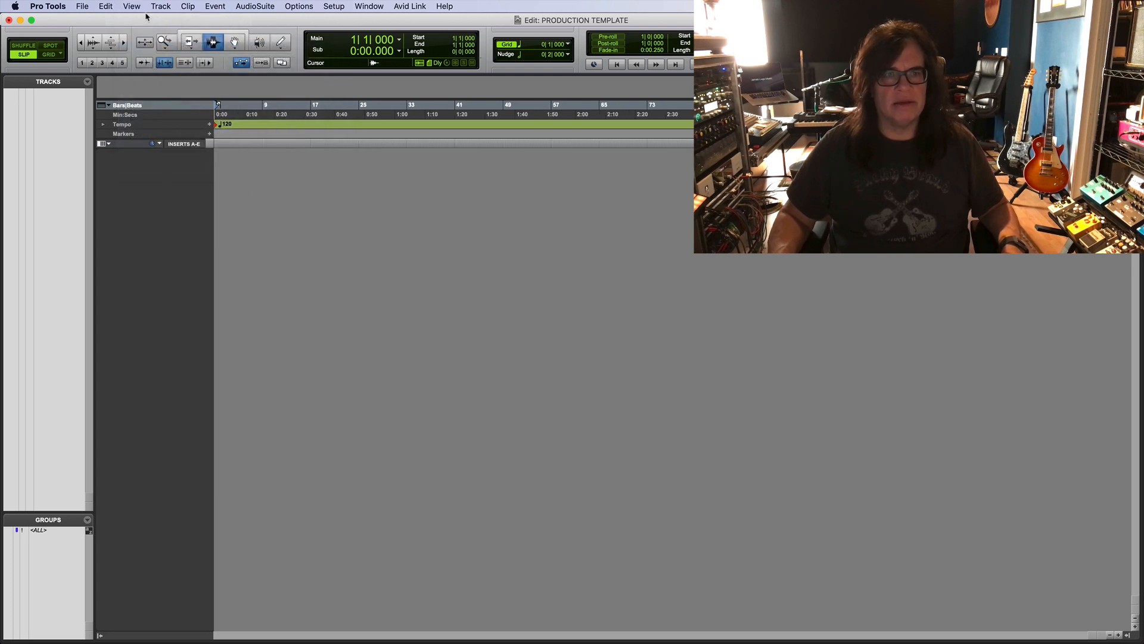
pyautogui.click(141, 7)
pyautogui.moveTo(167, 48)
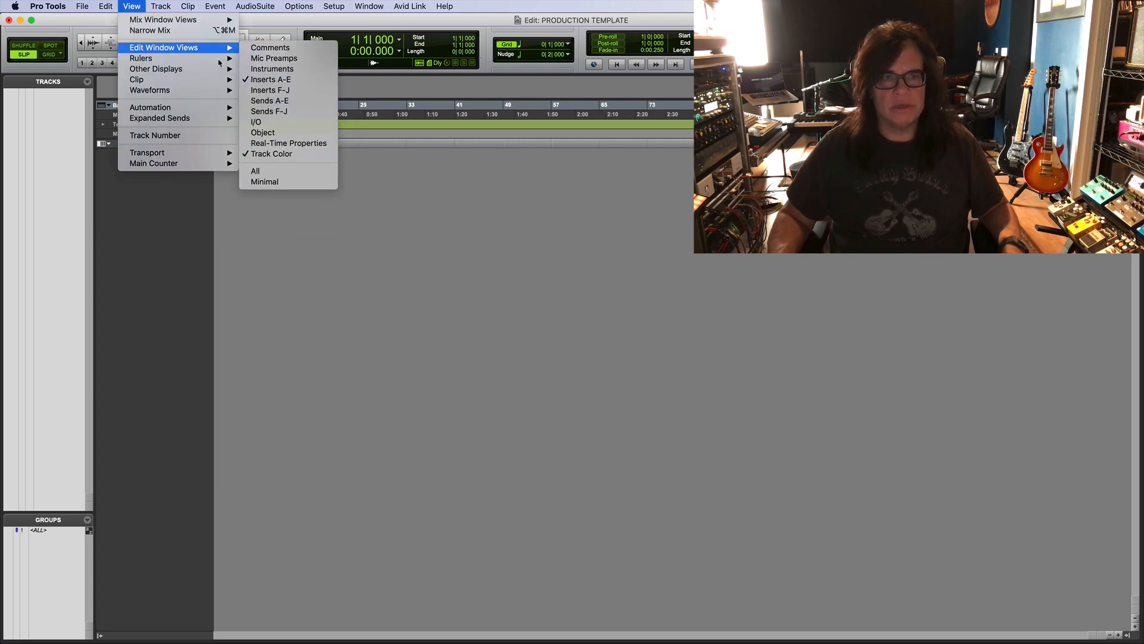
pyautogui.click(260, 90)
# Step: Show the Sends A-E and Sends F-J columns in the Edit window
pyautogui.click(132, 6)
pyautogui.moveTo(162, 53)
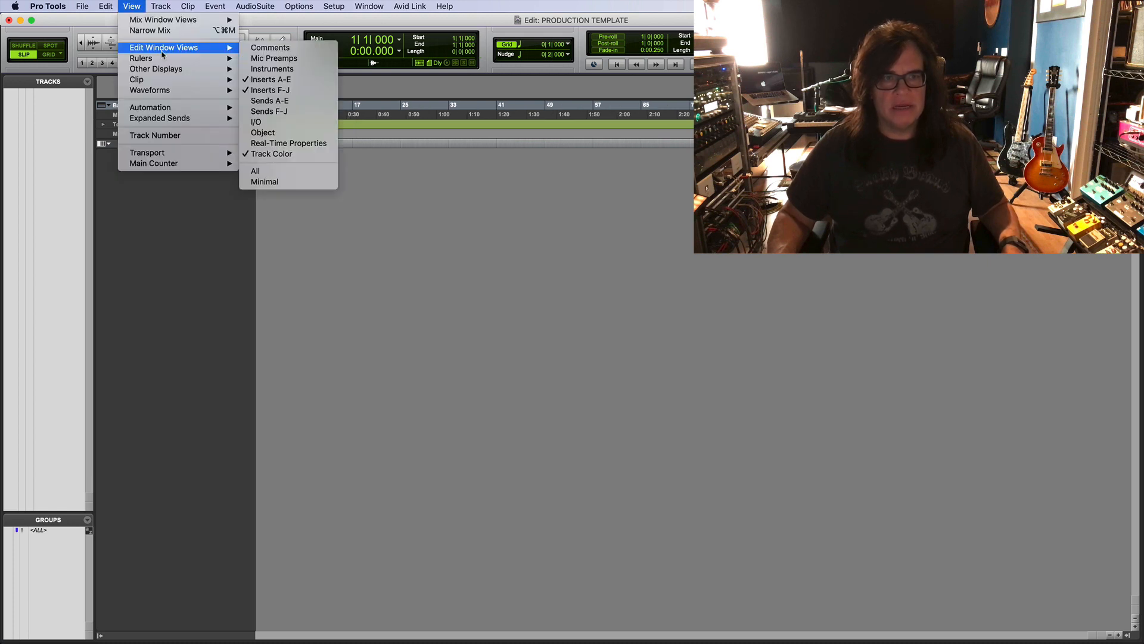
pyautogui.click(314, 101)
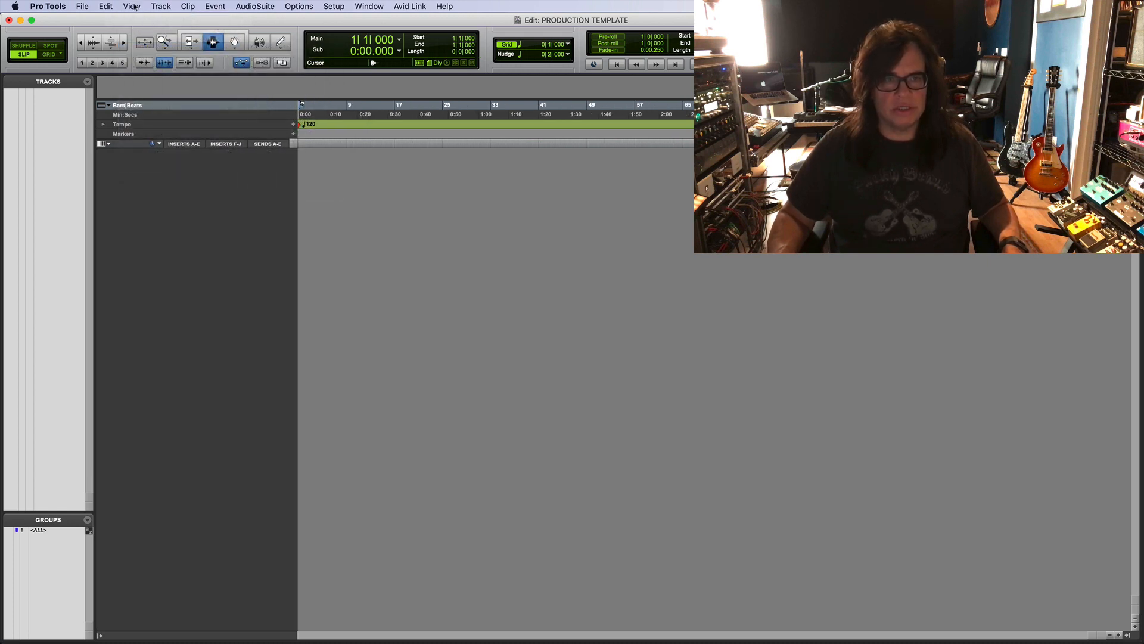
pyautogui.click(134, 7)
pyautogui.moveTo(161, 52)
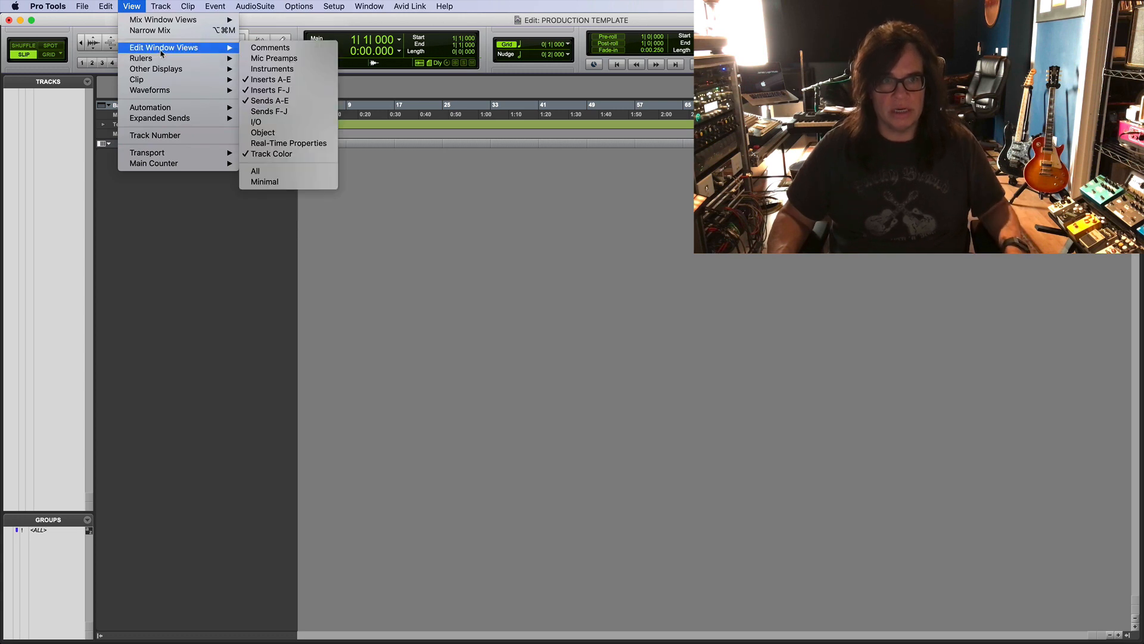
pyautogui.click(280, 112)
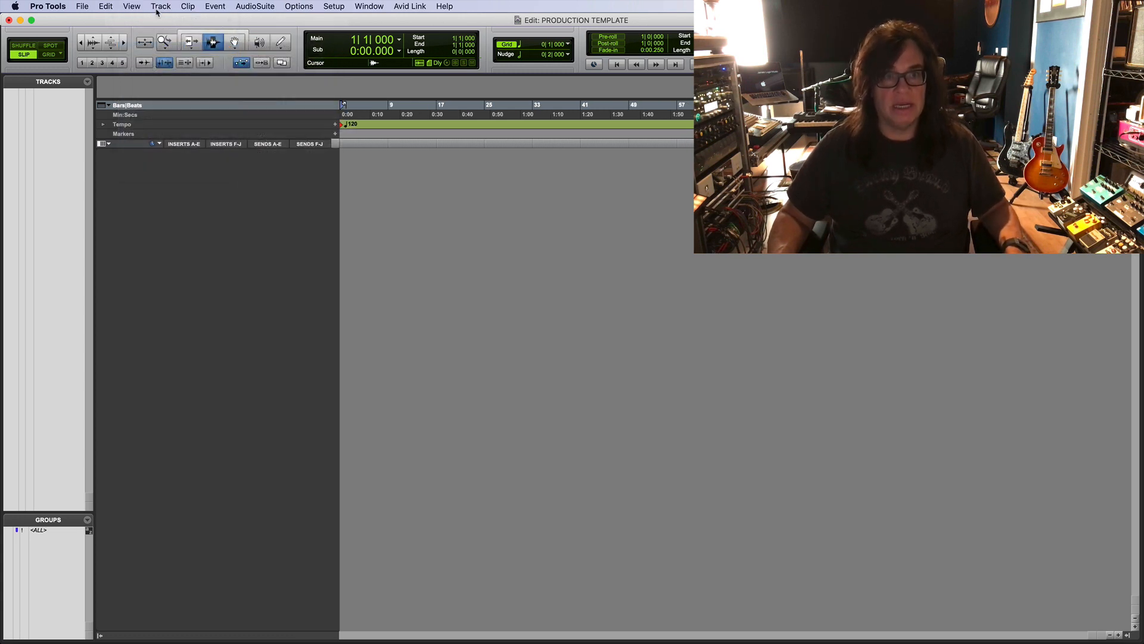
# Step: Show the I/O and Real-Time Properties columns in the Edit window
pyautogui.click(158, 7)
pyautogui.moveTo(150, 53)
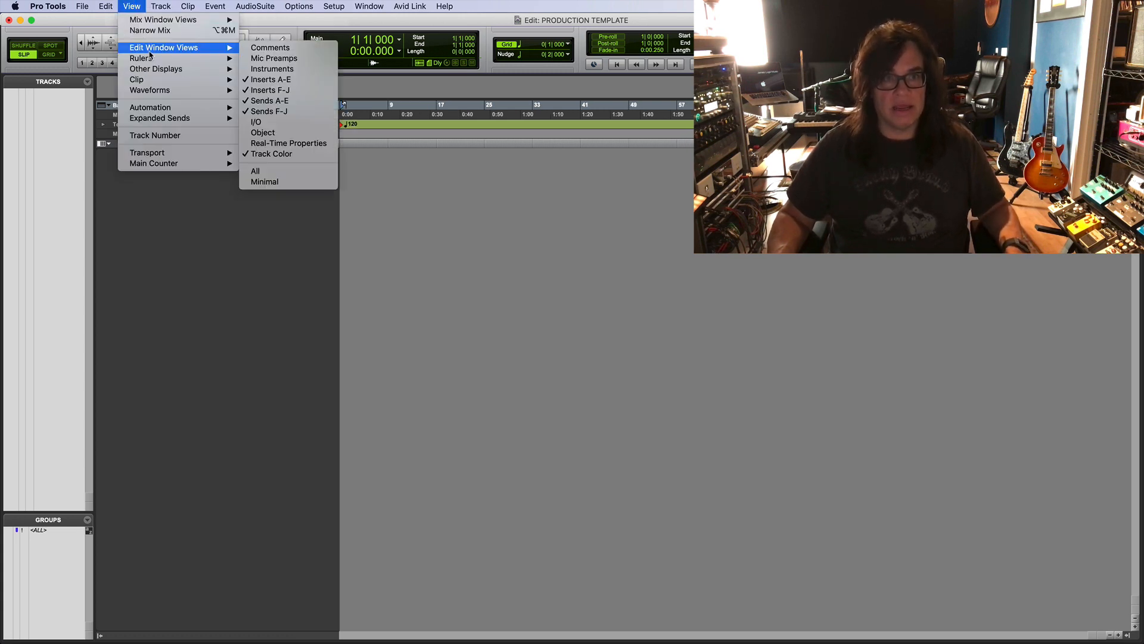
pyautogui.click(257, 122)
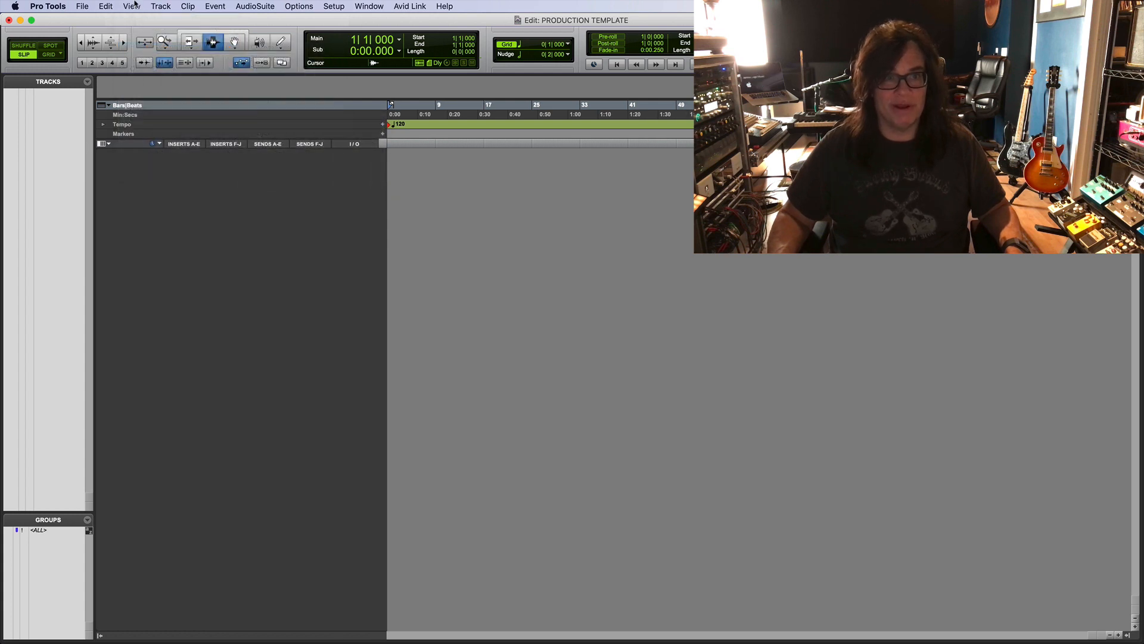
pyautogui.click(132, 6)
pyautogui.moveTo(179, 59)
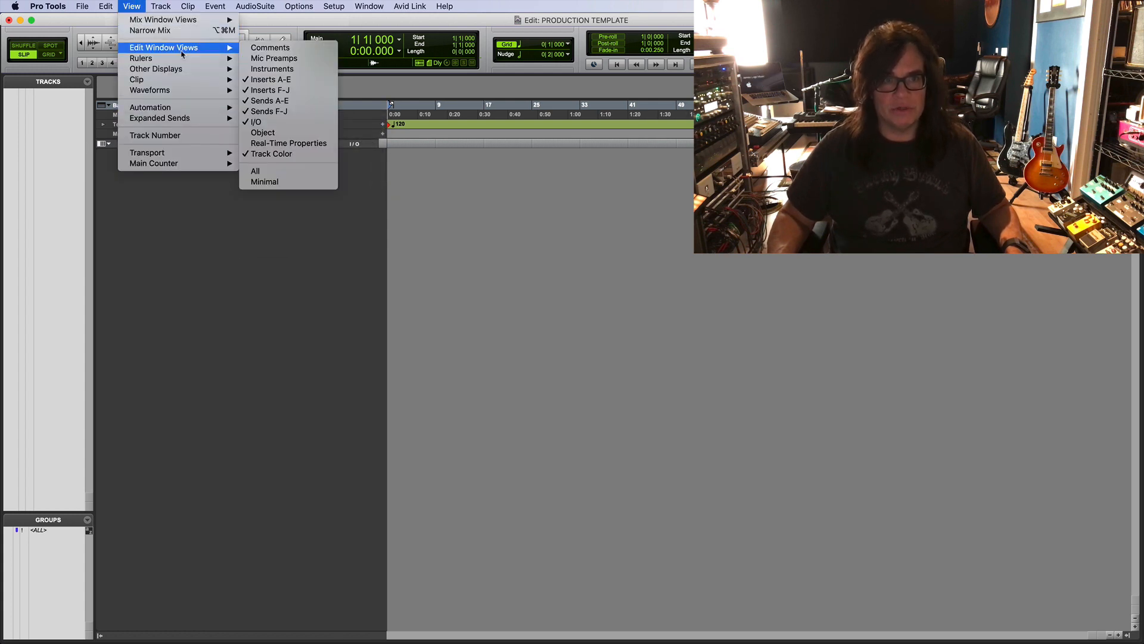
pyautogui.click(309, 148)
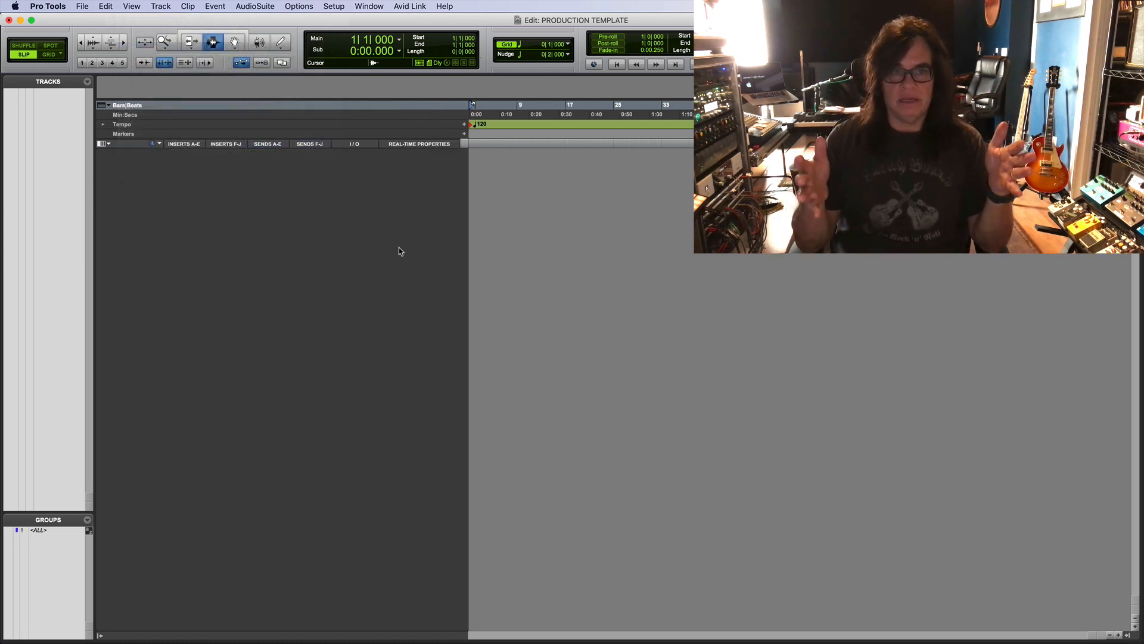
pyautogui.press('r')
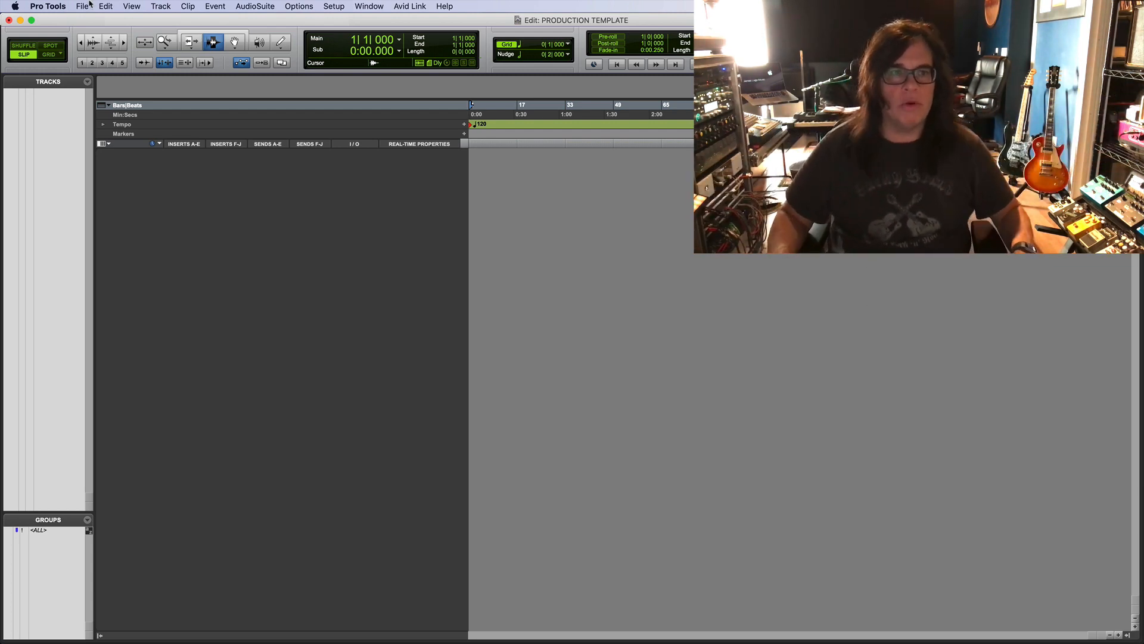
# Step: Check the Playback Engine settings and the Hardware Setup of the HD I/O interface without changing anything
pyautogui.click(310, 6)
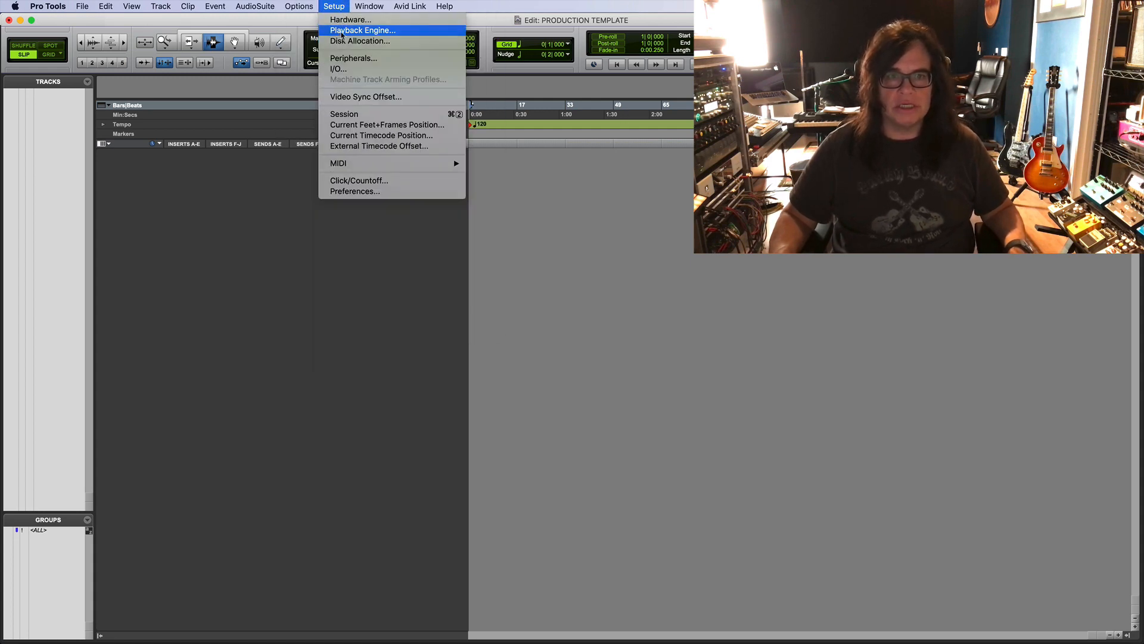
pyautogui.click(362, 30)
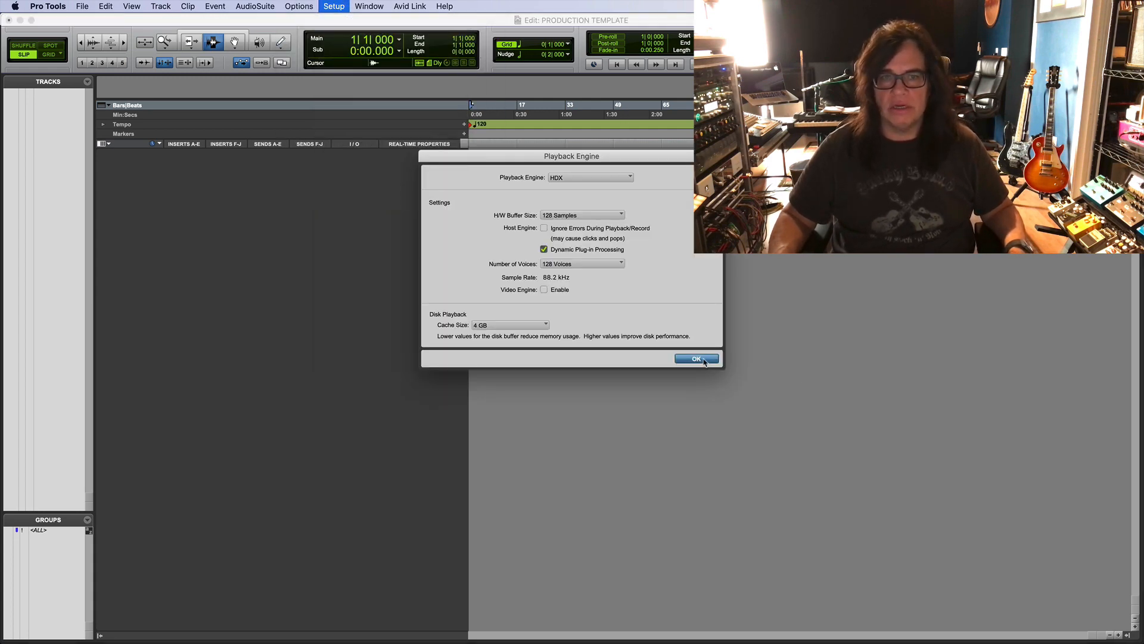
pyautogui.click(699, 359)
pyautogui.click(296, 6)
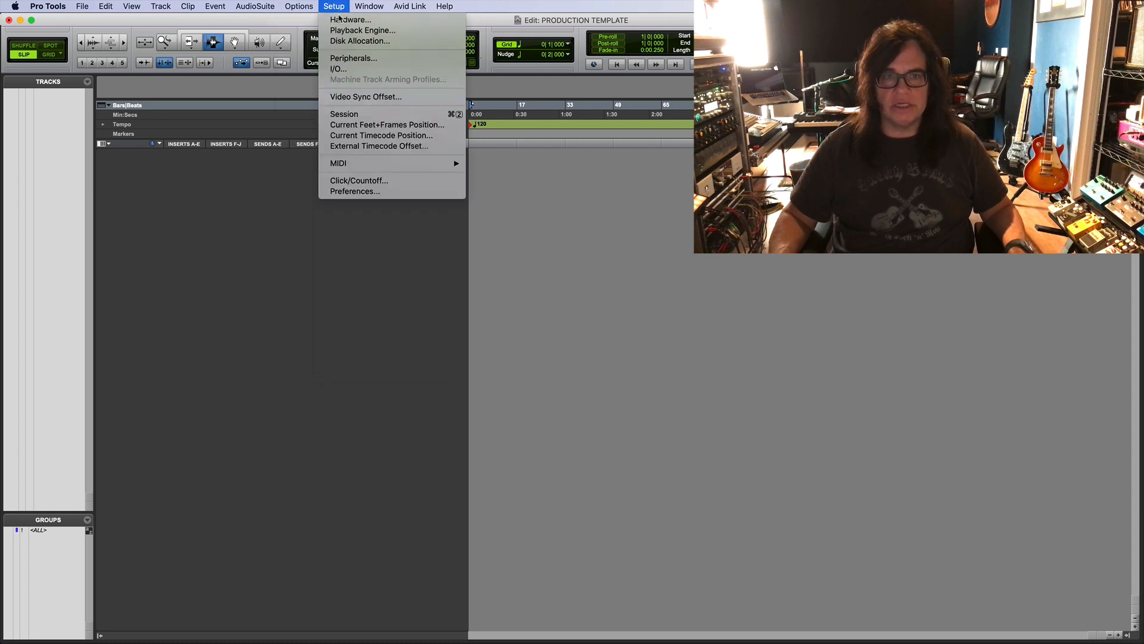
pyautogui.click(358, 20)
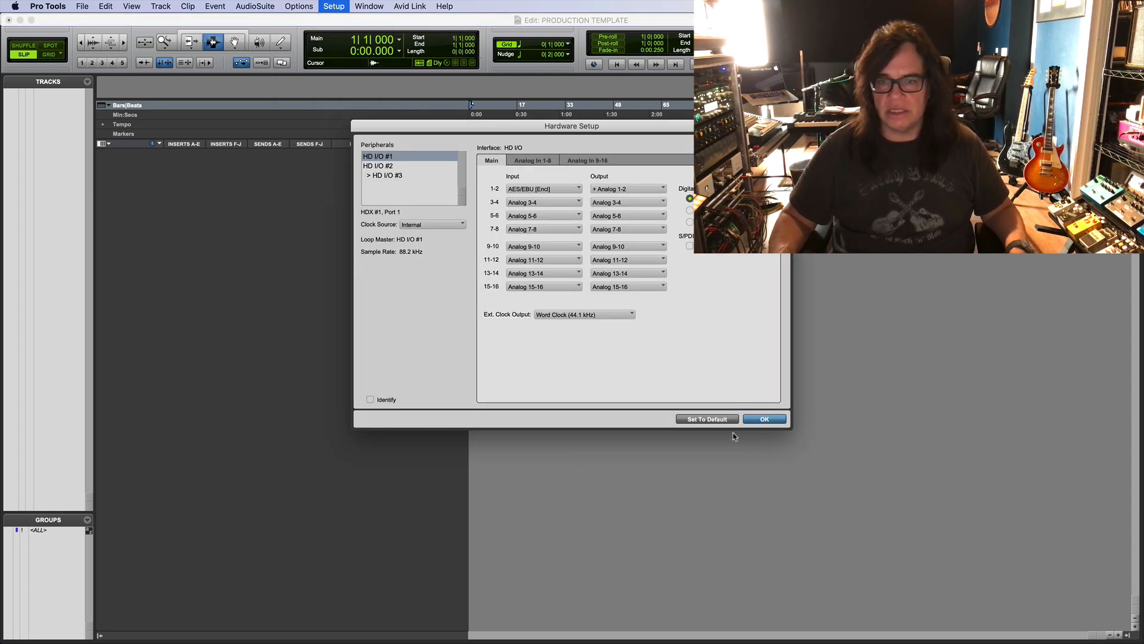
pyautogui.click(760, 421)
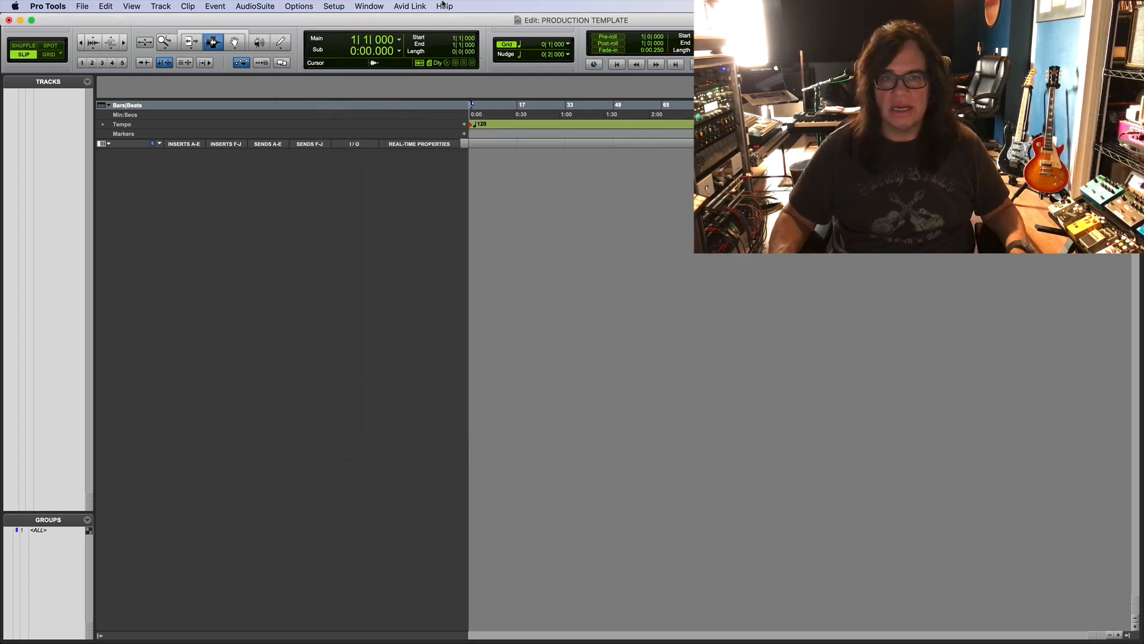
# Step: Import all tracks from Superior Drummer 3 - 2020.ptx in the DRUM PROGRAM TEMPLATE folder as new tracks
pyautogui.click(80, 7)
pyautogui.moveTo(120, 178)
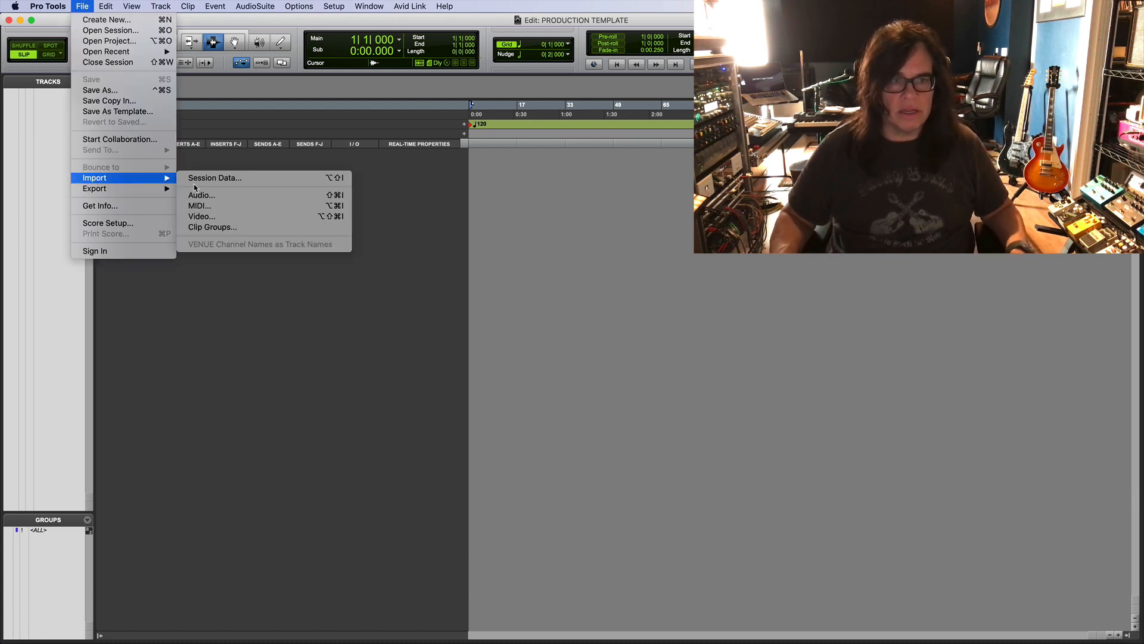
pyautogui.click(231, 180)
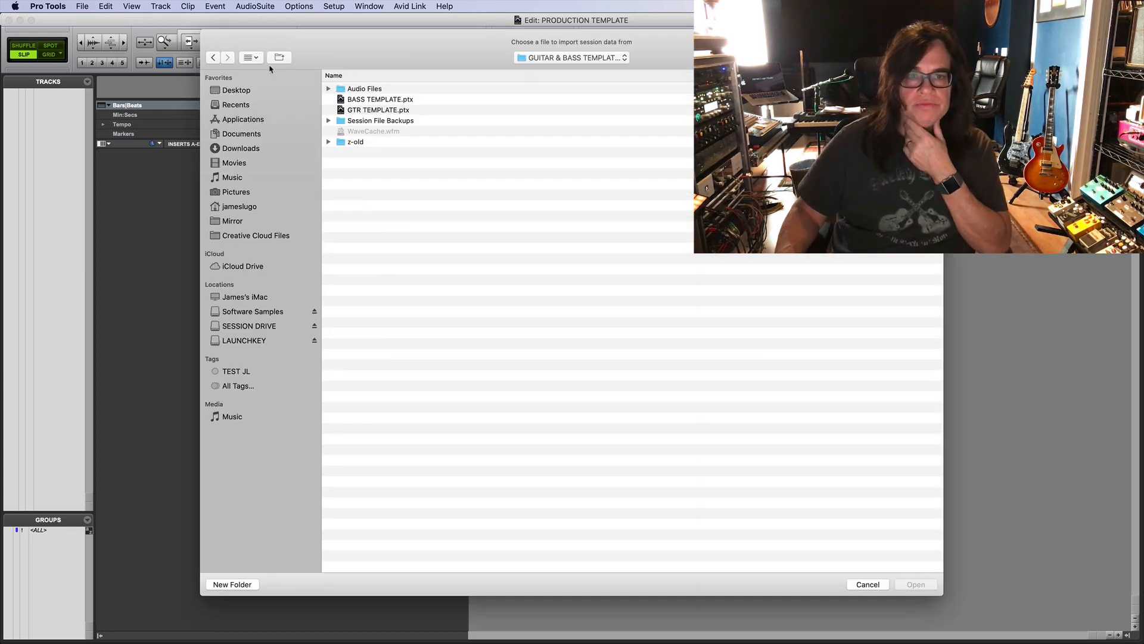
pyautogui.click(576, 57)
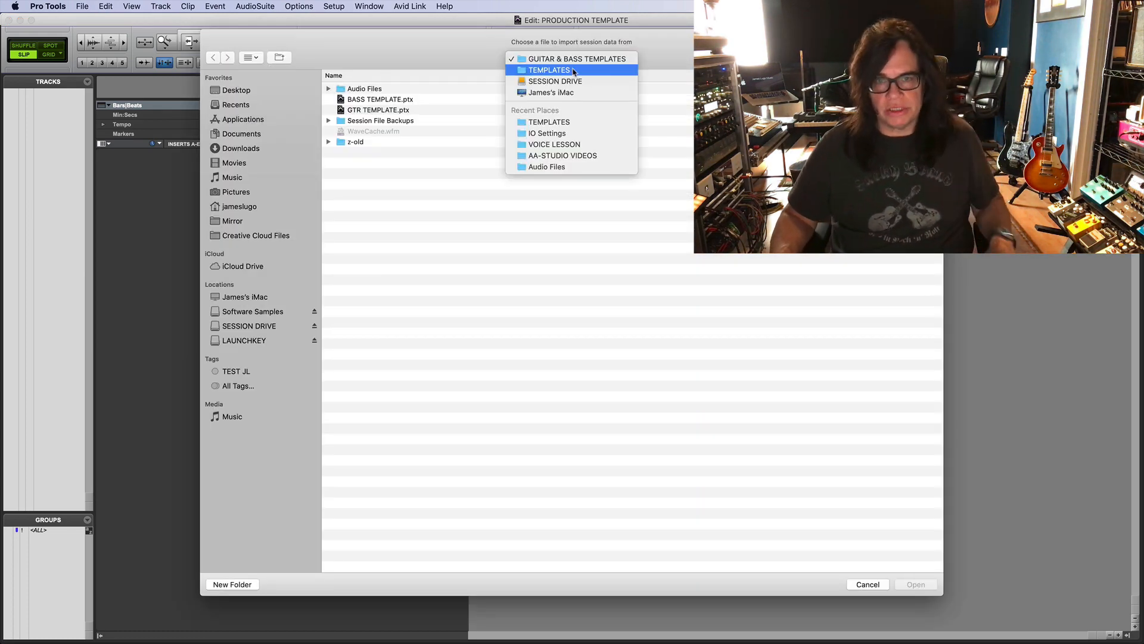
pyautogui.click(564, 72)
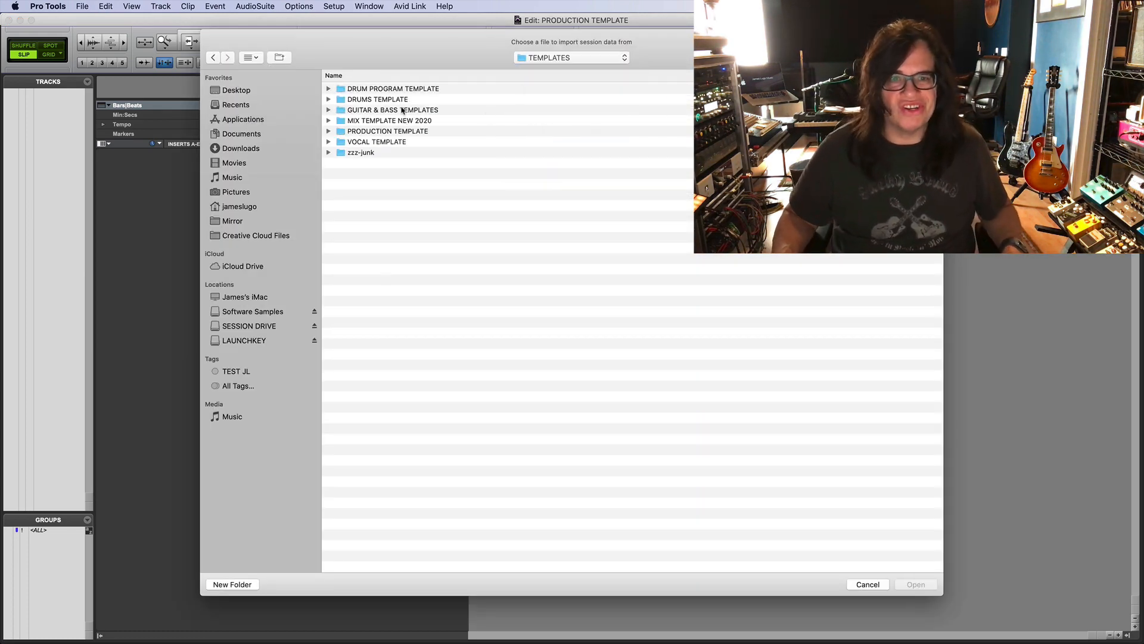
pyautogui.doubleClick(388, 89)
pyautogui.doubleClick(391, 132)
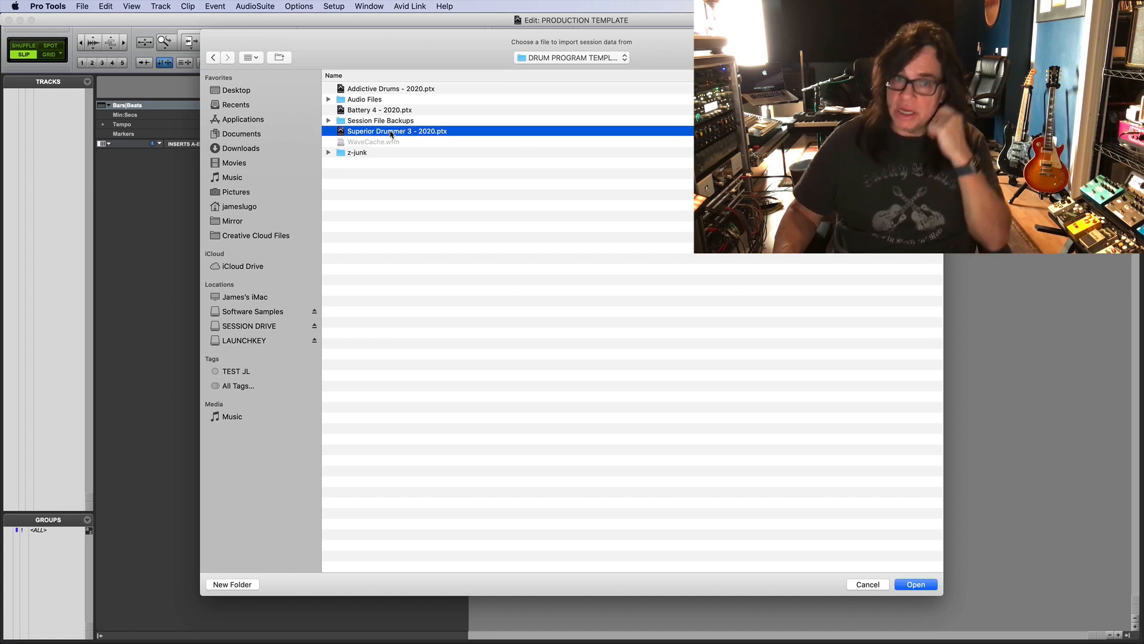
pyautogui.press('super+a')
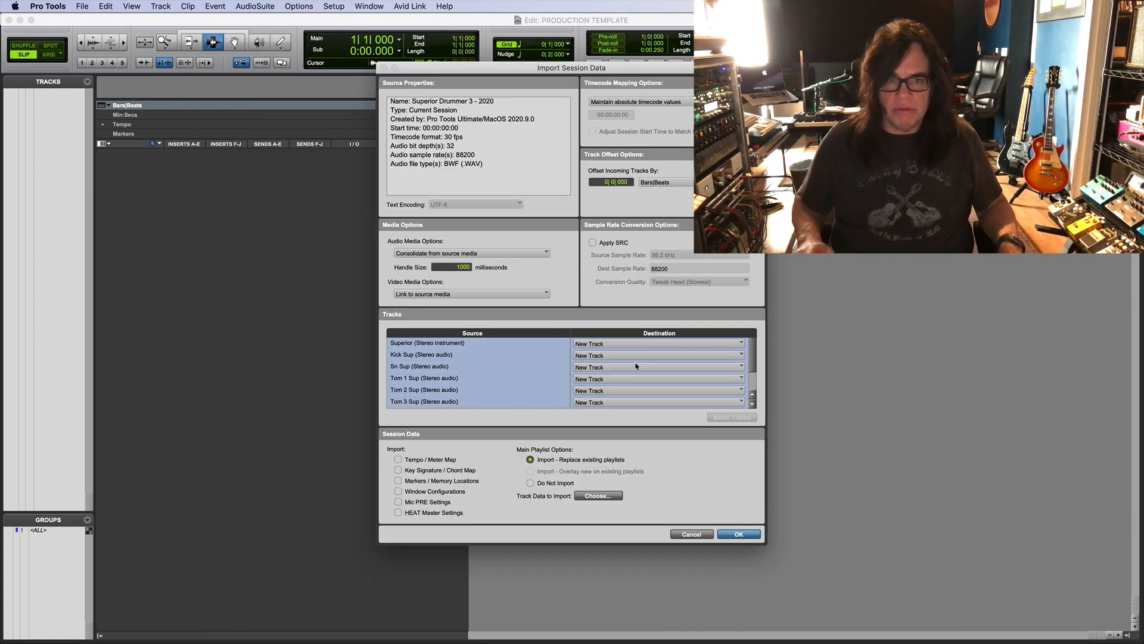
pyautogui.press('Return')
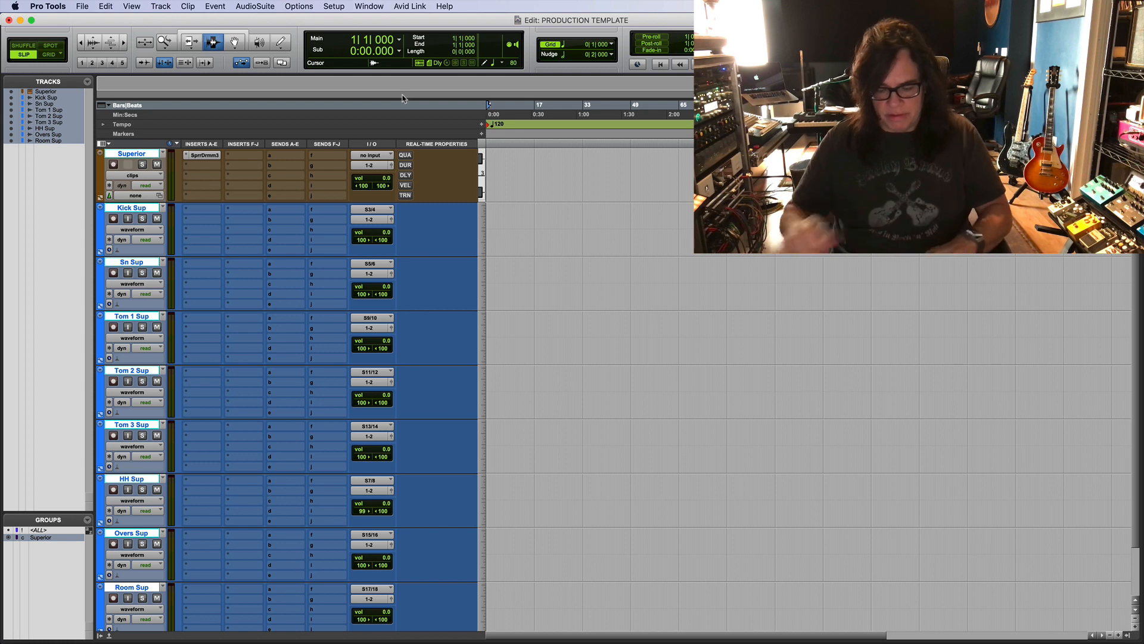
# Step: Switch to the Mix window and import all tracks from Addictive Drums - 2020.ptx as new tracks
pyautogui.press('super+equal')
pyautogui.click(83, 6)
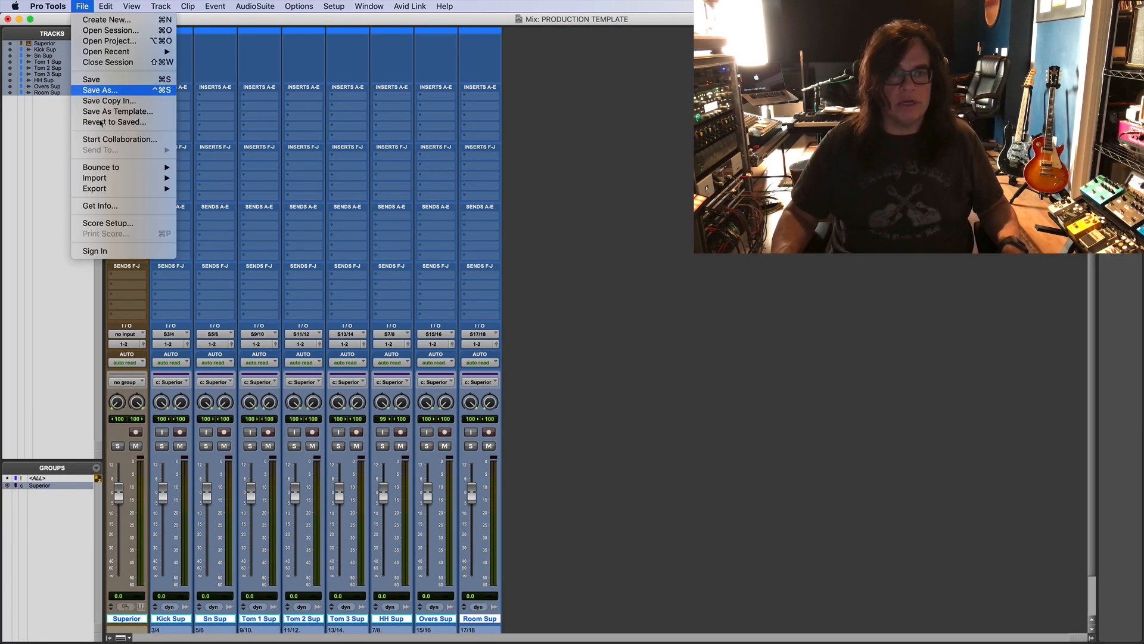
pyautogui.moveTo(119, 177)
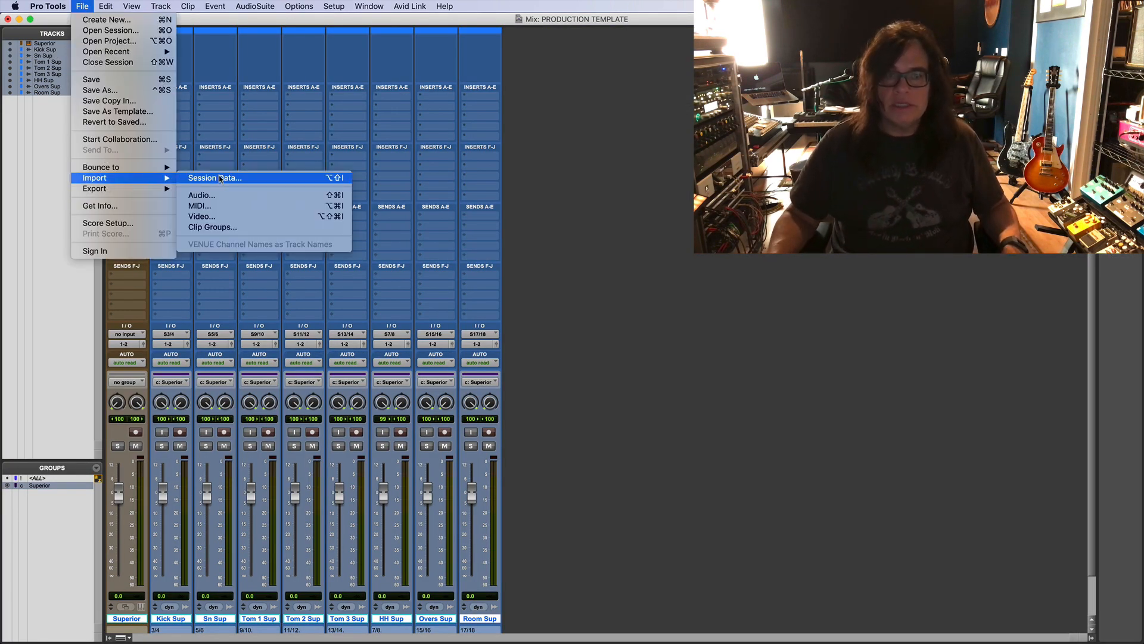
pyautogui.click(221, 178)
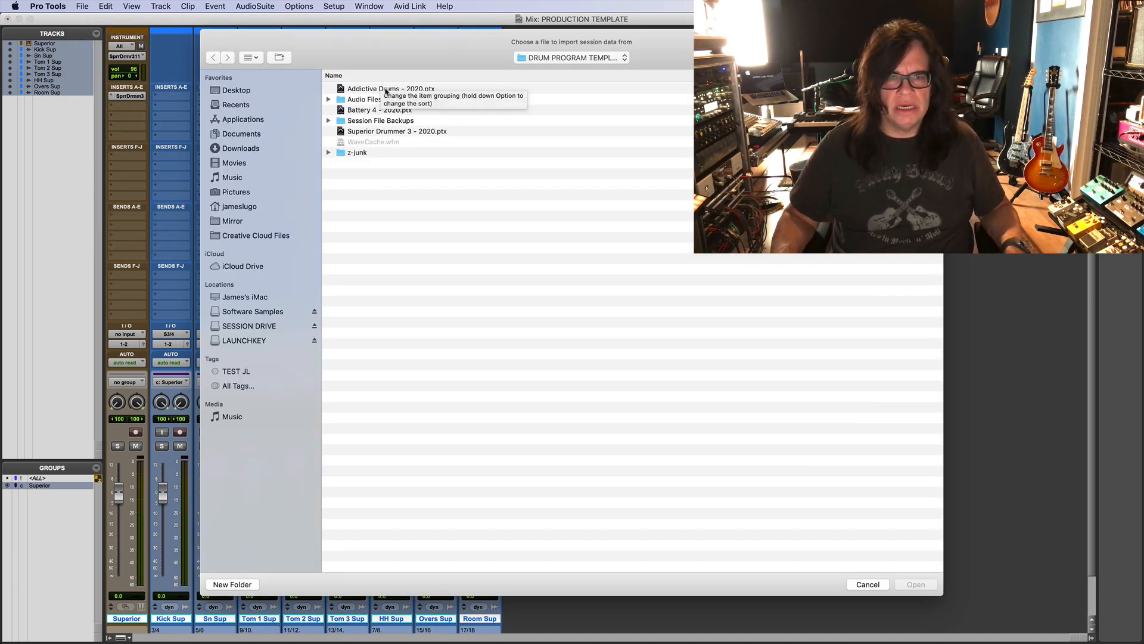
pyautogui.doubleClick(385, 89)
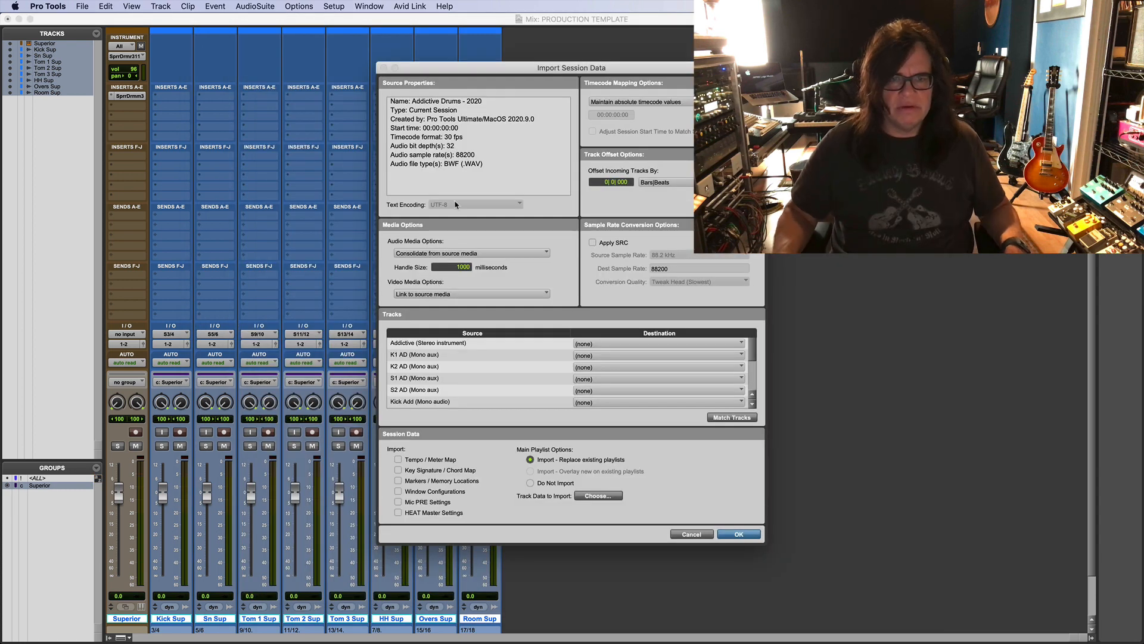
pyautogui.press('super+a')
pyautogui.press('Return')
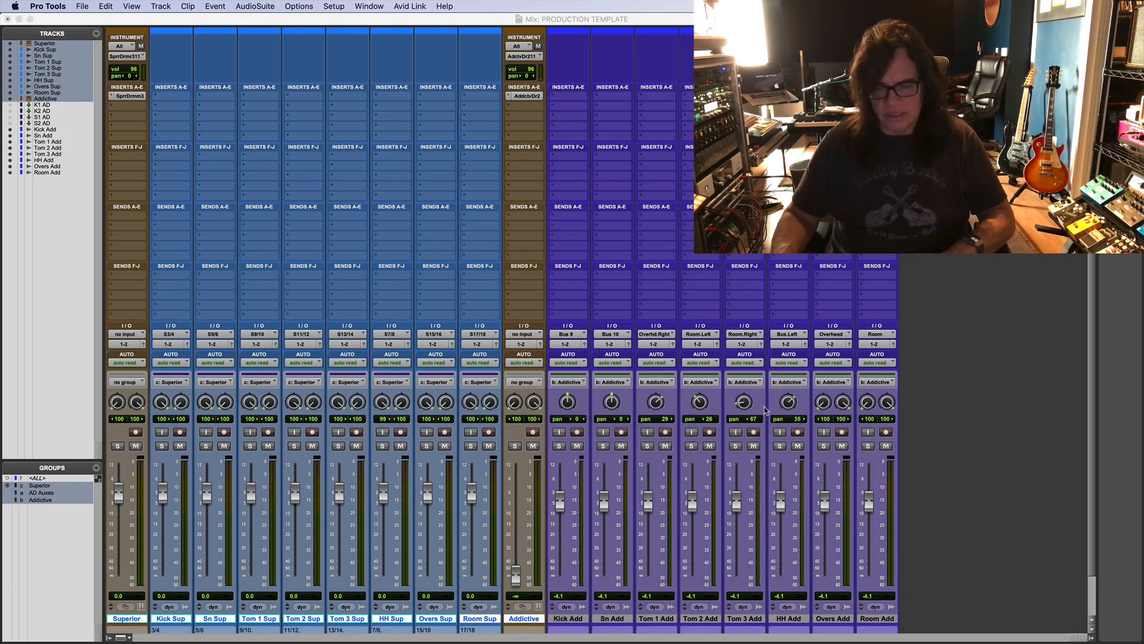
# Step: Select the Room Add track and import the Battery drum tracks from Battery 4 - 2020.ptx as new tracks after it
pyautogui.click(961, 266)
pyautogui.press('super+equal')
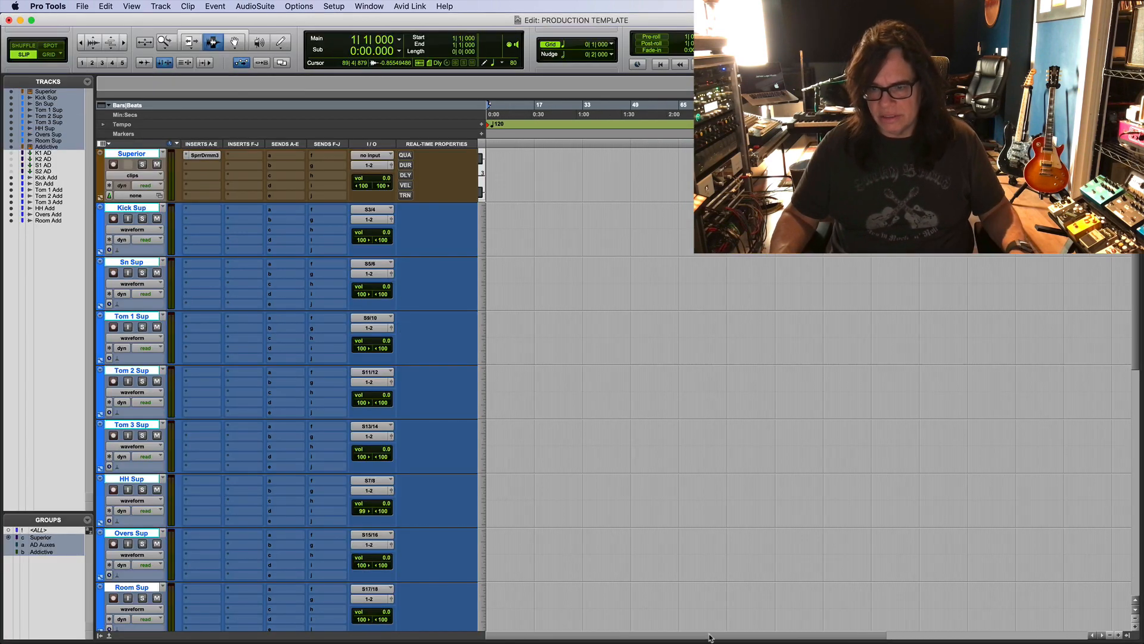
pyautogui.press('super+equal')
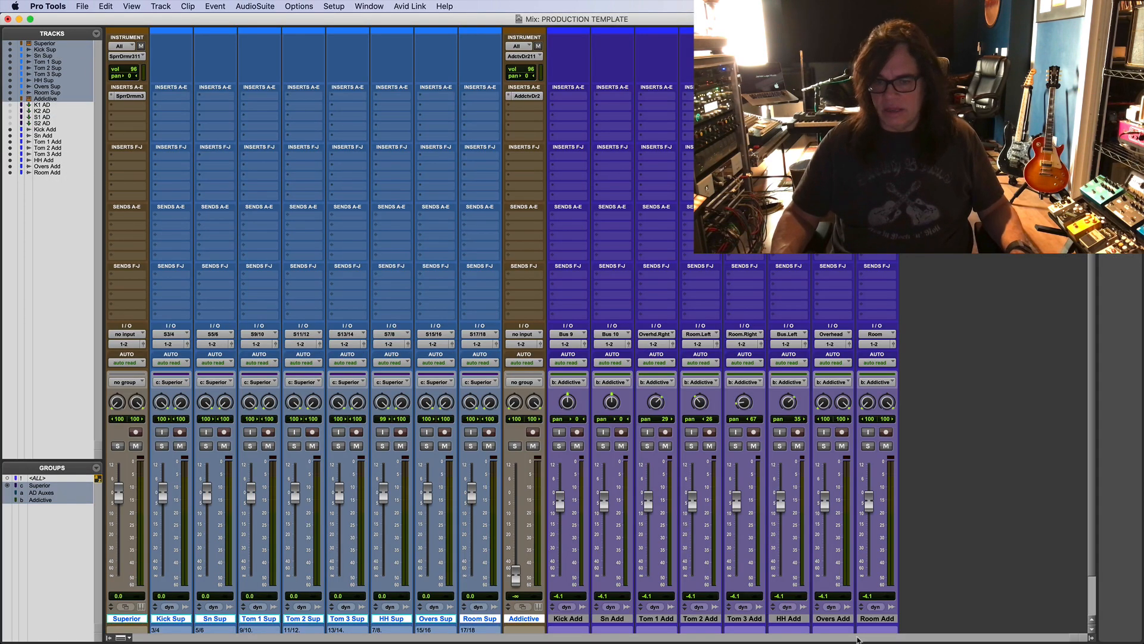
pyautogui.click(877, 618)
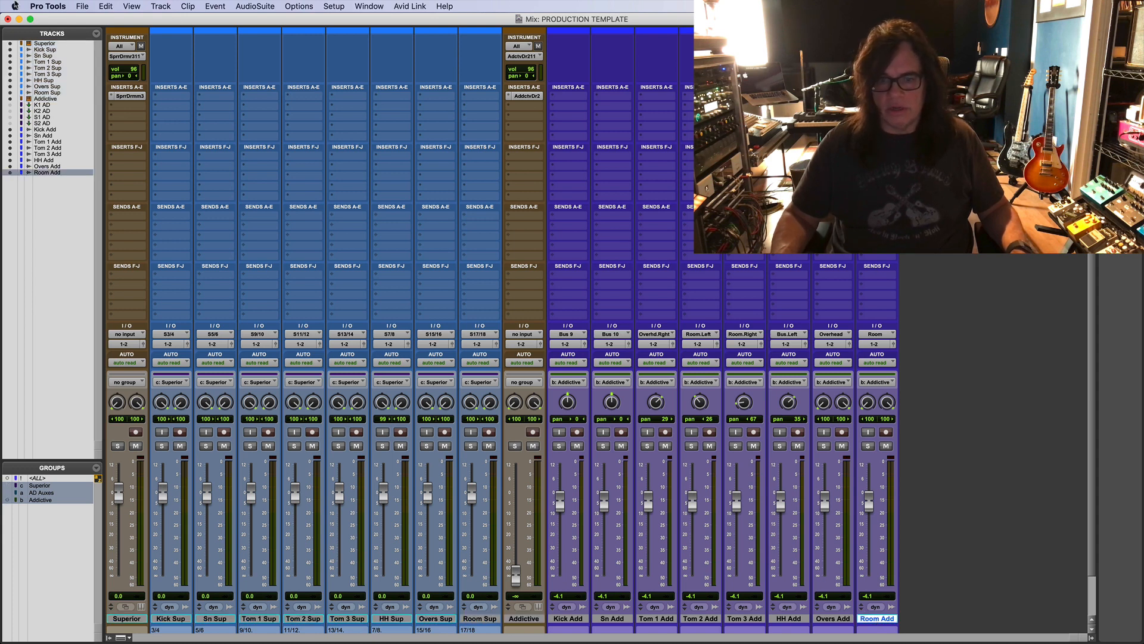
pyautogui.click(83, 6)
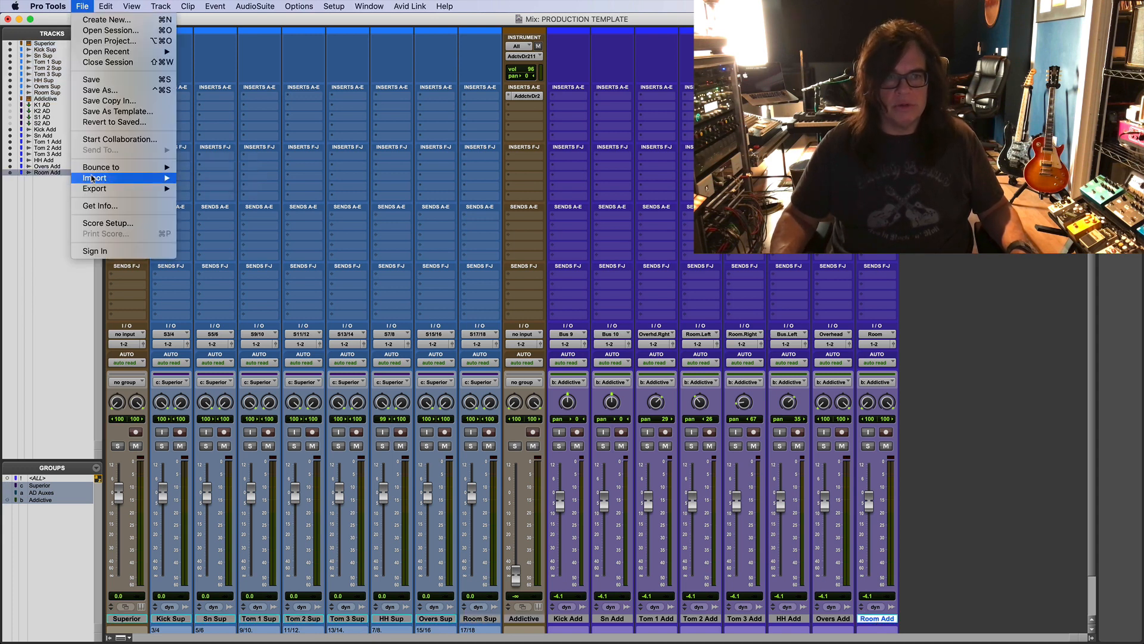
pyautogui.moveTo(94, 178)
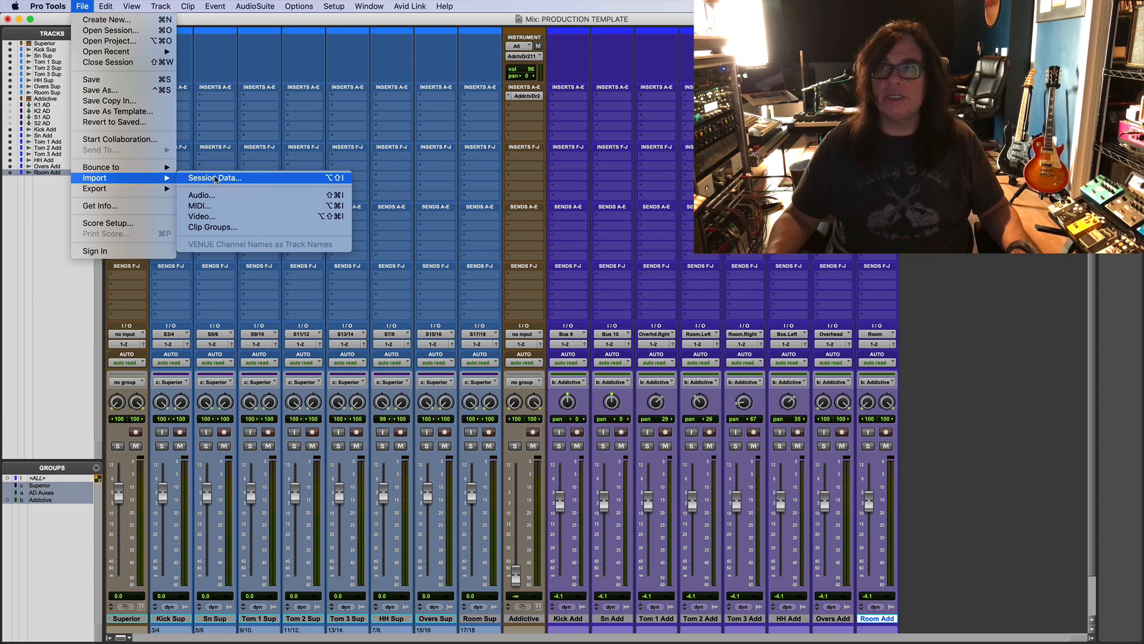
pyautogui.click(215, 178)
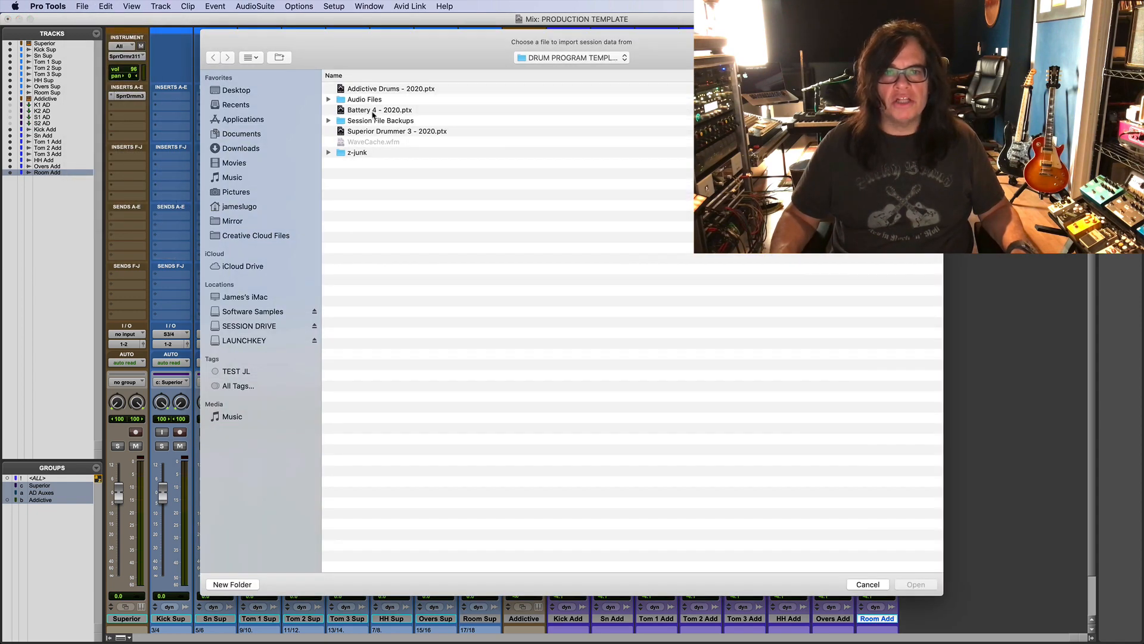
pyautogui.doubleClick(374, 114)
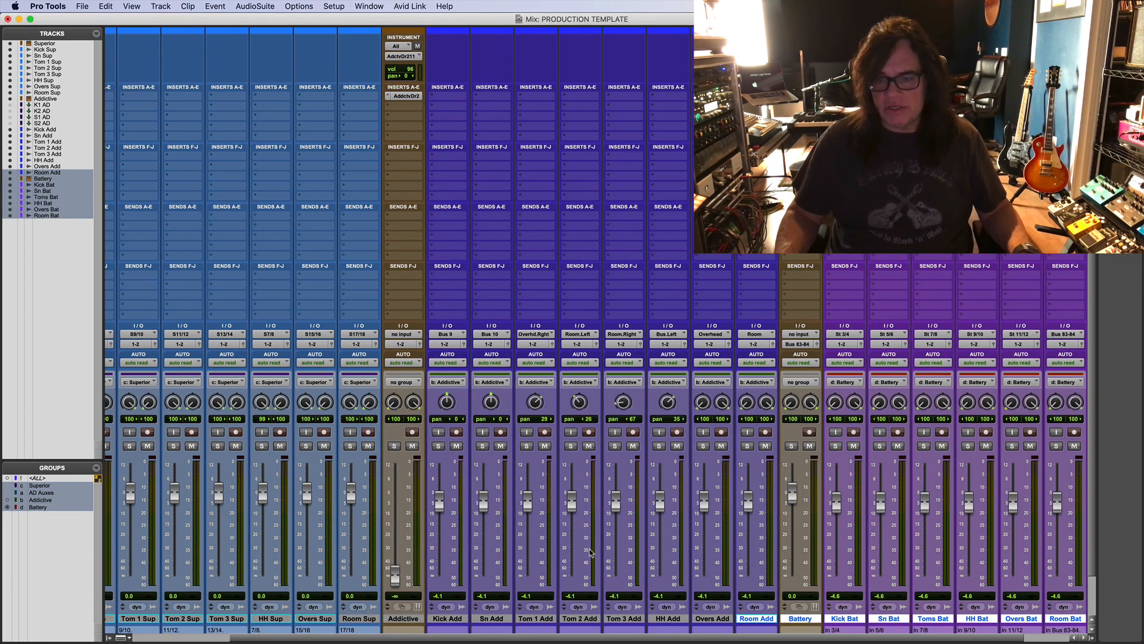
# Step: Select the Battery instrument track through Room Bat and move them ahead of the Superior tracks in the mixer
pyautogui.keyDown('shift'); pyautogui.click(405, 619); pyautogui.keyUp('shift')
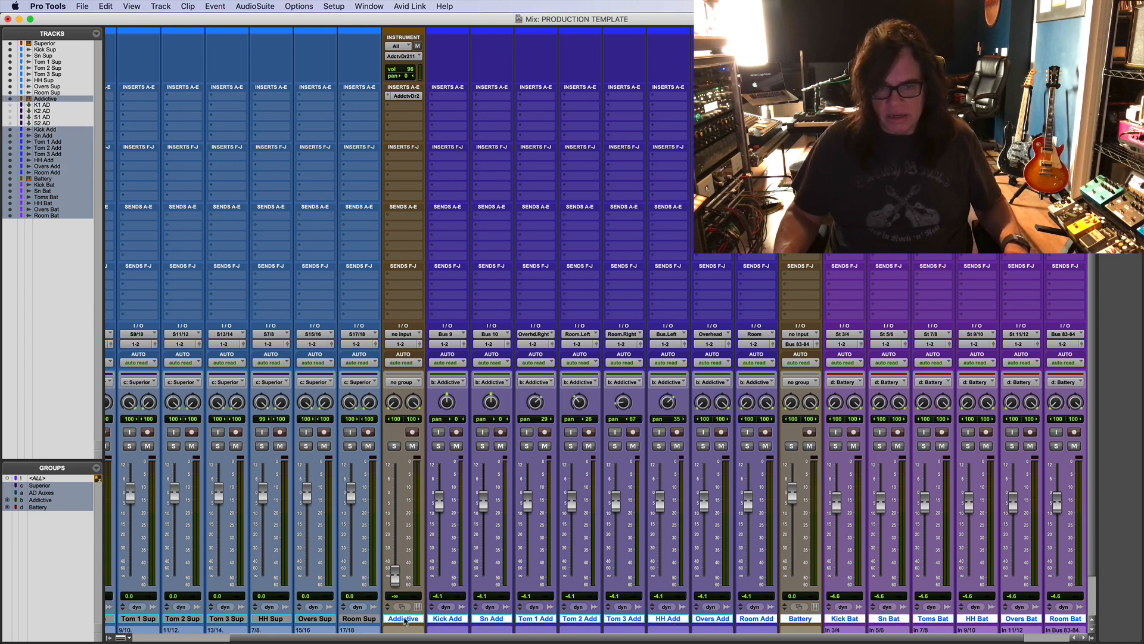
pyautogui.click(811, 619)
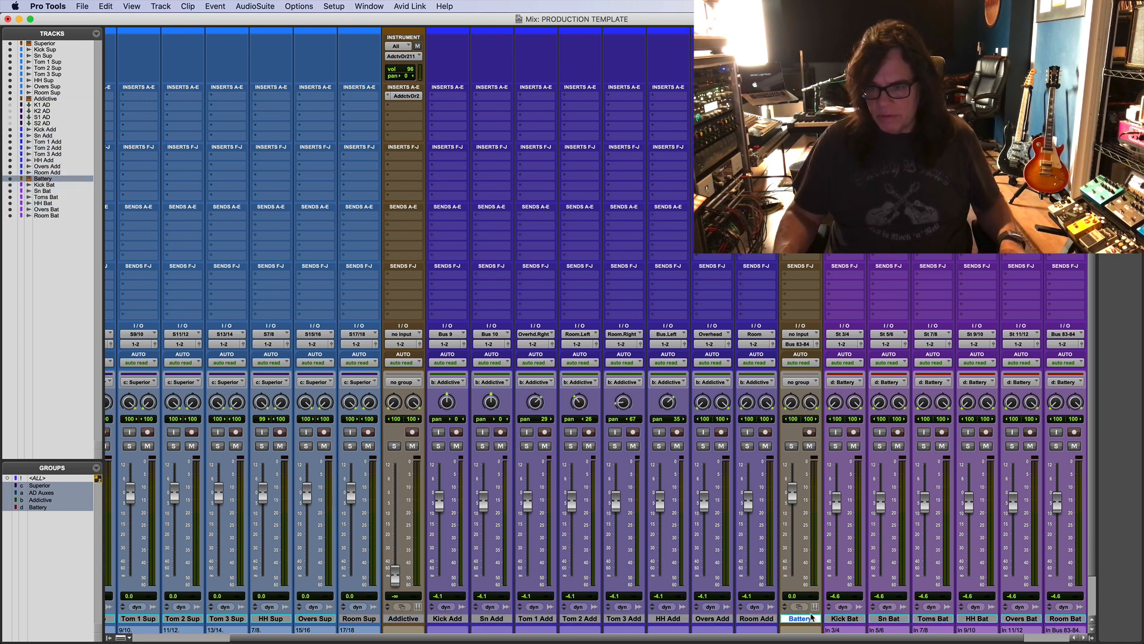
pyautogui.hscroll(2, 970, 638)
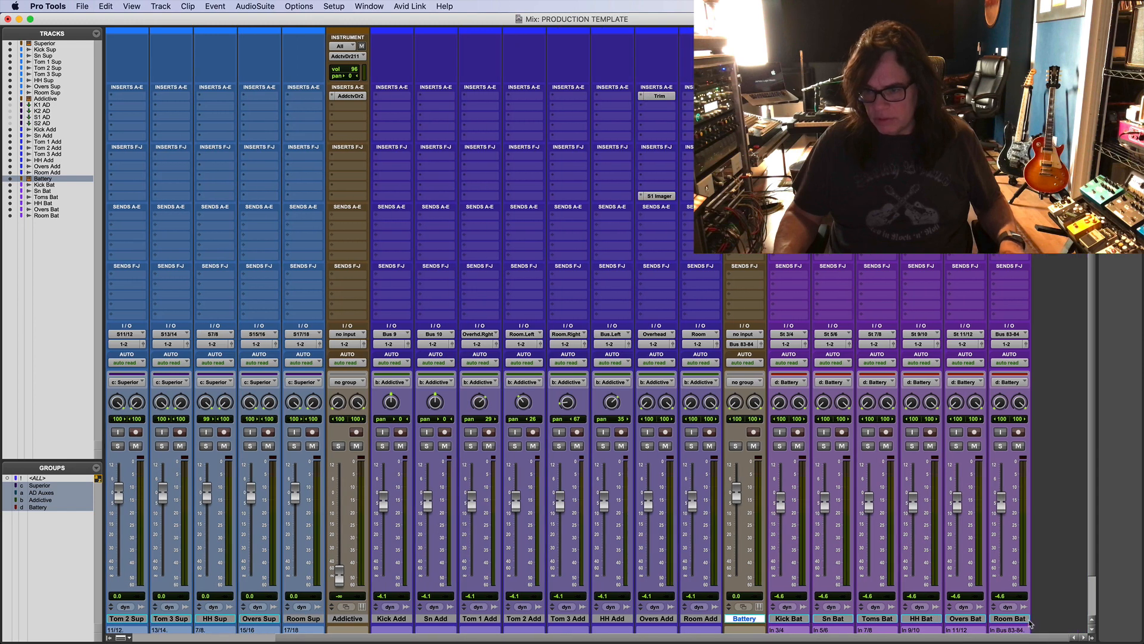
pyautogui.keyDown('shift'); pyautogui.click(1018, 620); pyautogui.keyUp('shift')
pyautogui.moveTo(733, 621); pyautogui.dragTo(43, 548)
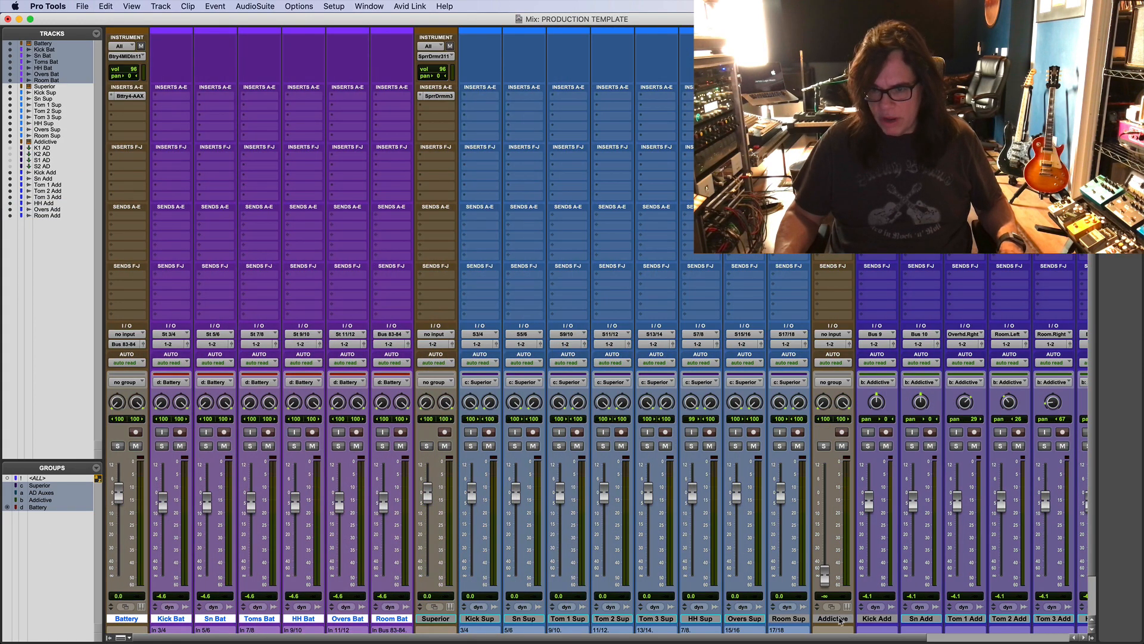
# Step: Move the Addictive instrument track and its Kick Add through Room Add tracks between the Battery and Superior tracks
pyautogui.click(840, 620)
pyautogui.keyDown('shift'); pyautogui.click(1008, 620); pyautogui.keyUp('shift')
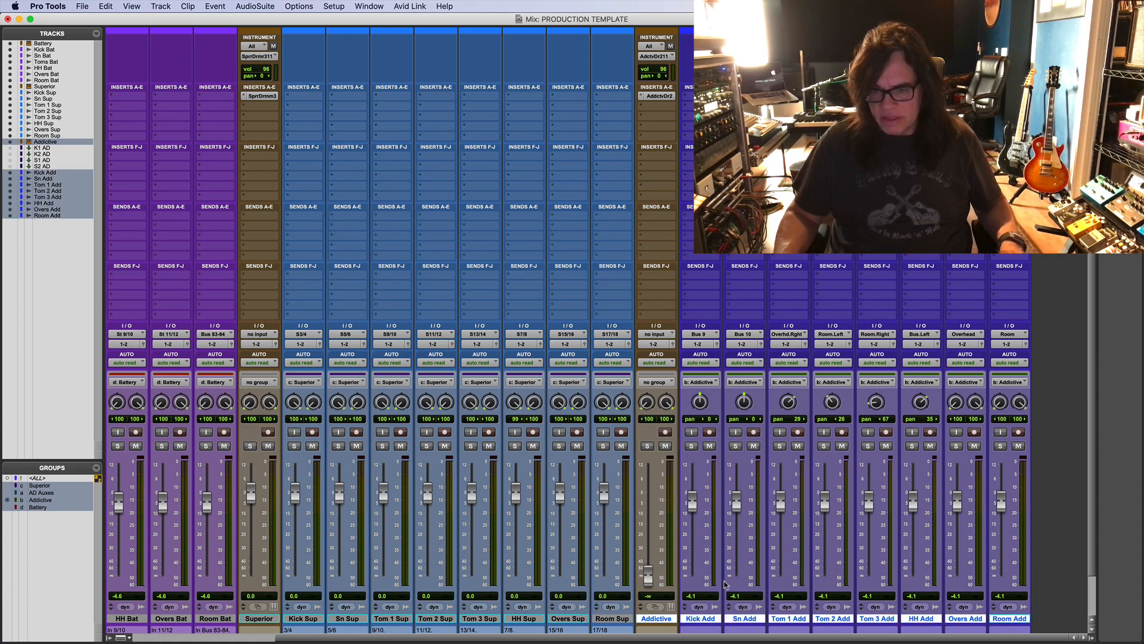
pyautogui.moveTo(656, 620); pyautogui.dragTo(224, 586)
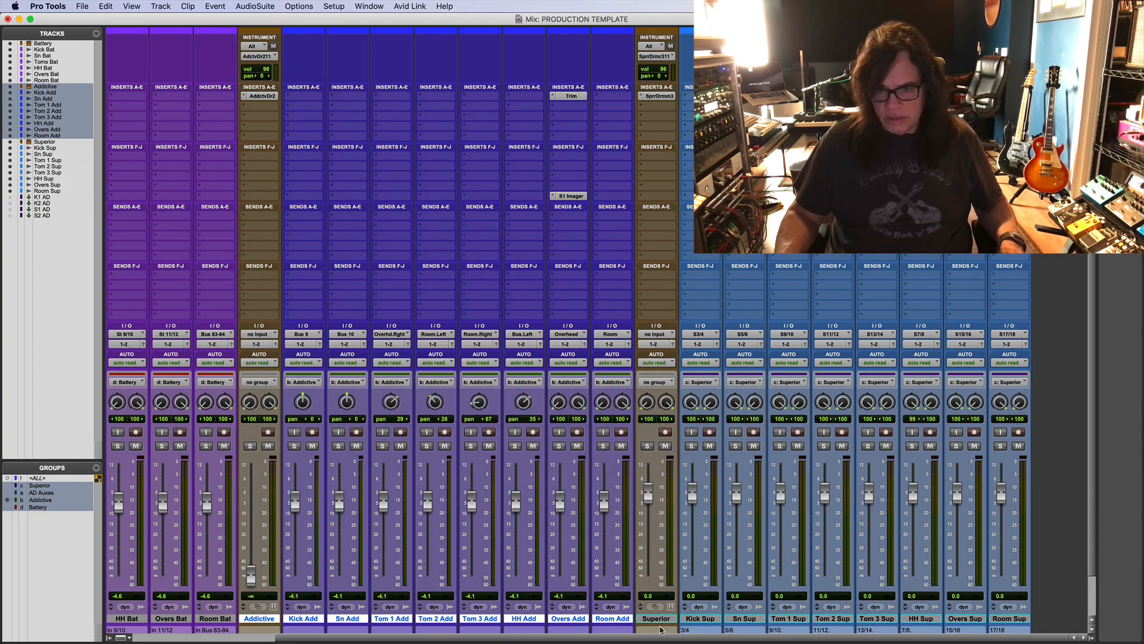
# Step: Record-arm the Addictive instrument track and turn on input monitoring for its grouped audio tracks
pyautogui.moveTo(665, 639); pyautogui.dragTo(513, 638)
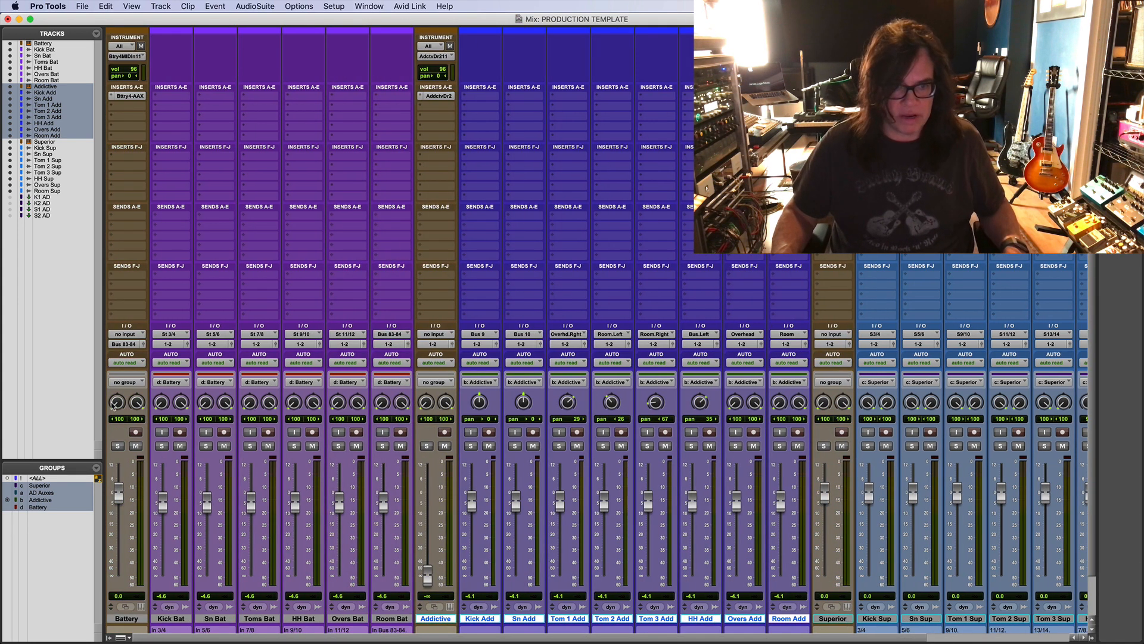
pyautogui.click(444, 432)
pyautogui.click(470, 431)
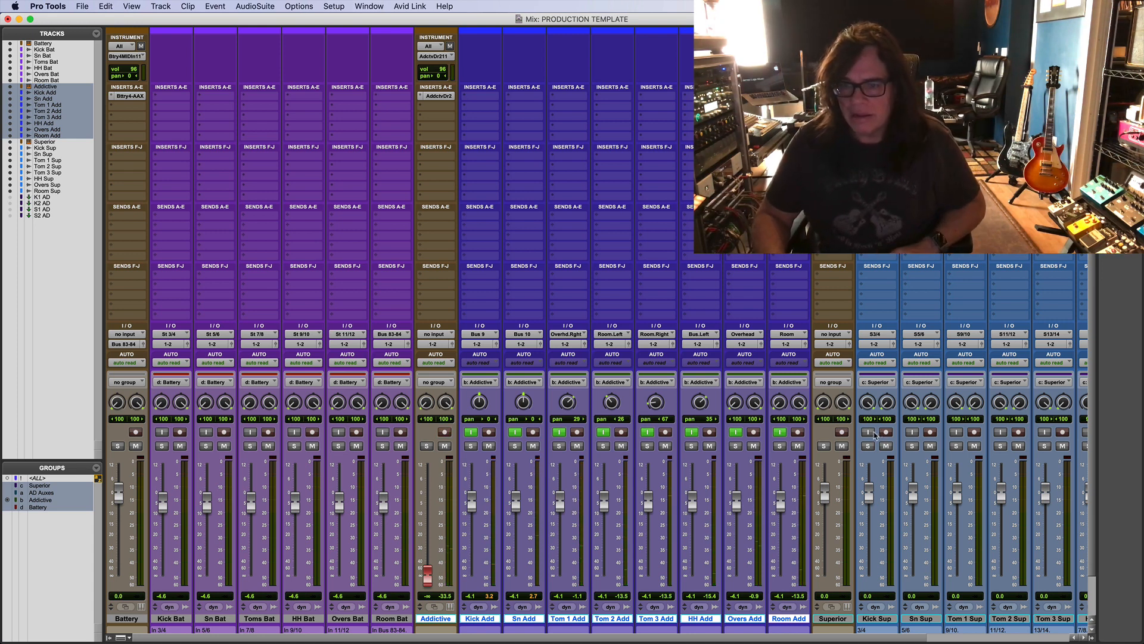
# Step: Record-arm the Superior and Battery instrument tracks in turn, with input monitoring on for the Battery audio tracks
pyautogui.click(841, 432)
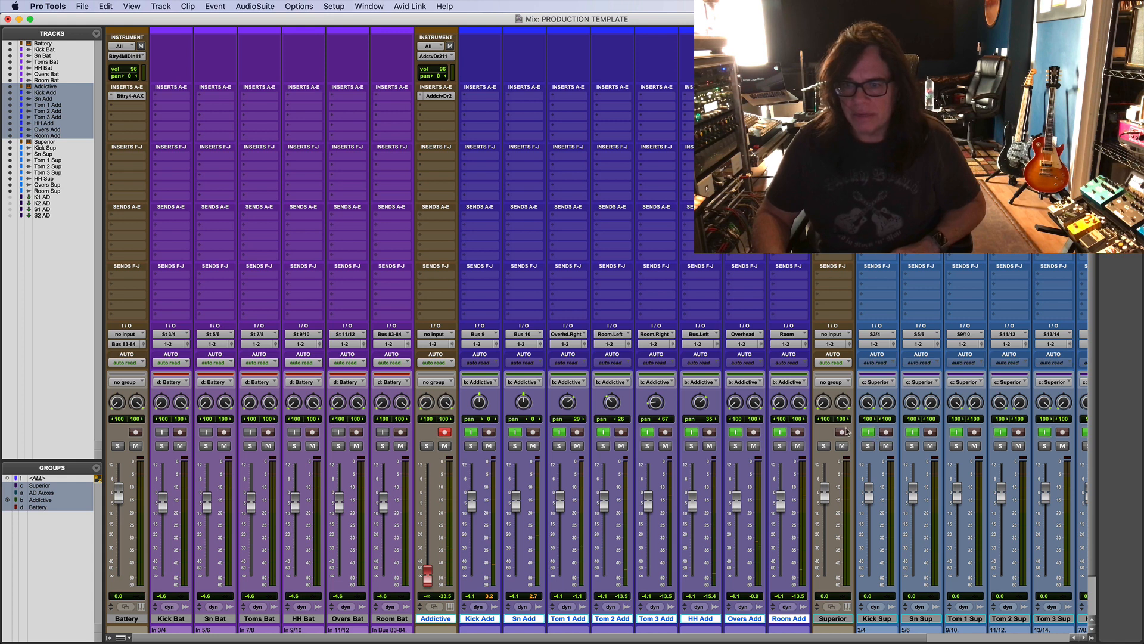
pyautogui.click(837, 620)
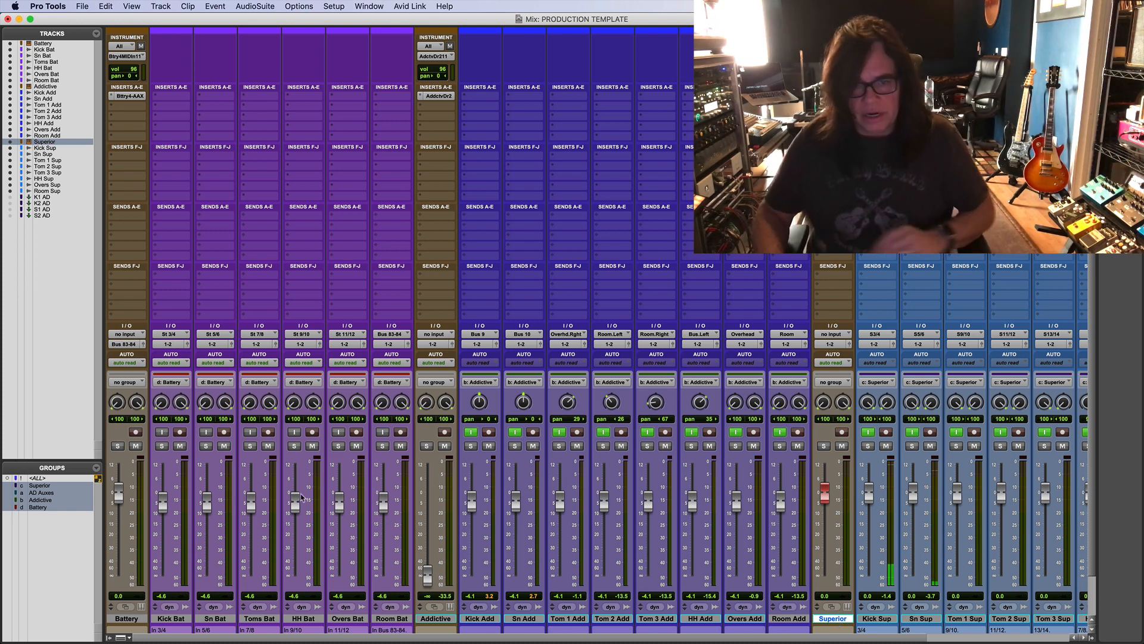
pyautogui.hotkey('shift', 'r')
pyautogui.click(166, 432)
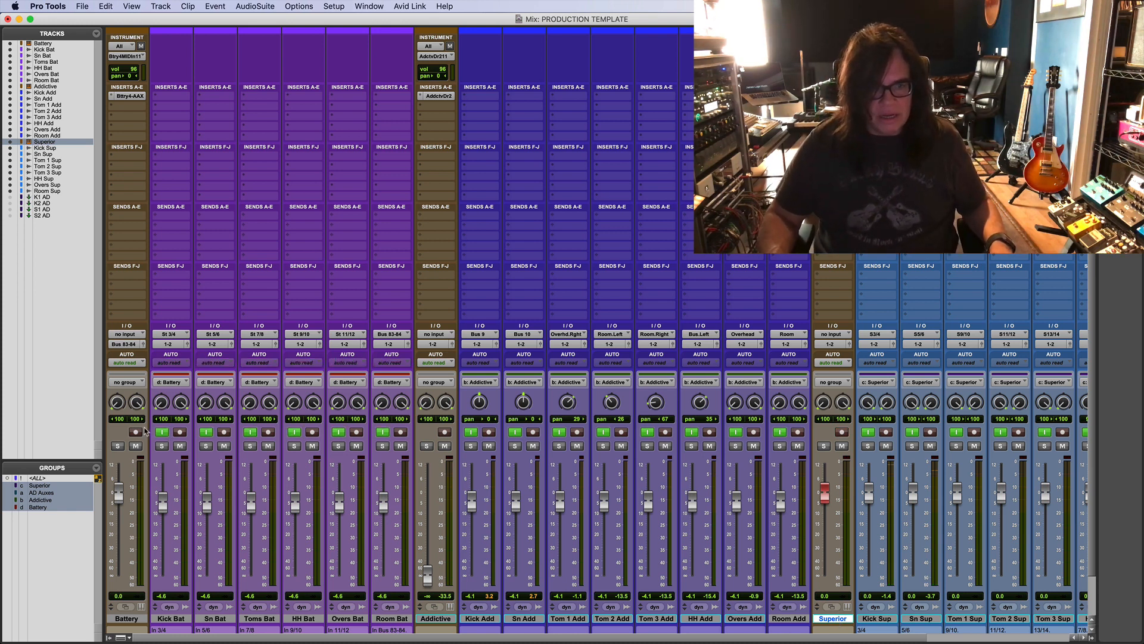
pyautogui.click(137, 431)
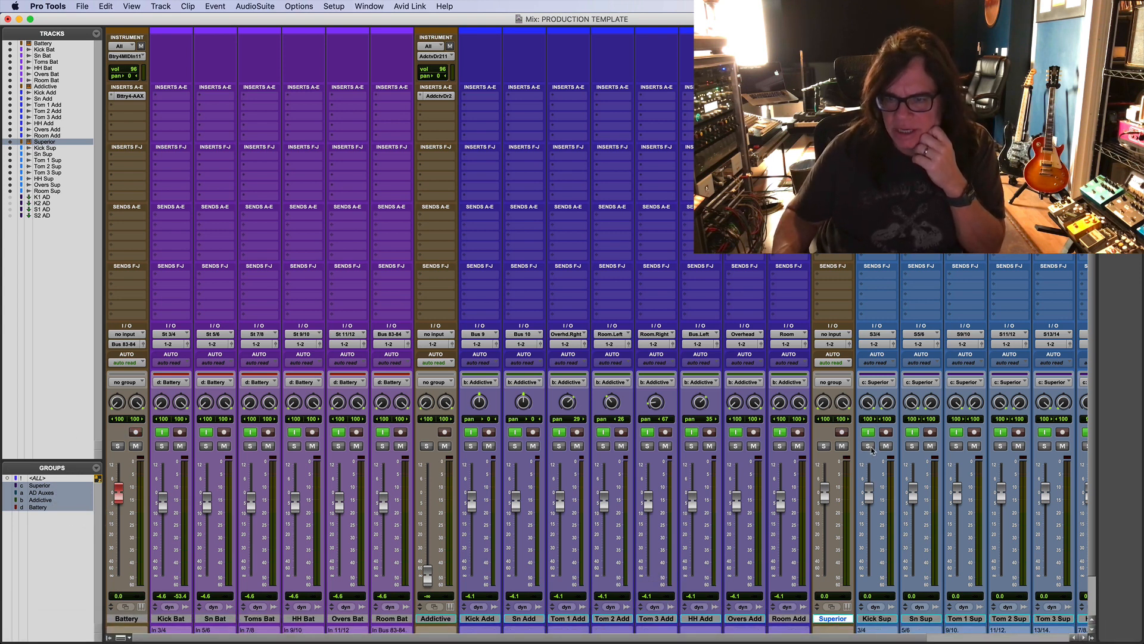
# Step: Test soloing the Kick Sup track with the AD Auxes group switched off and restore that group
pyautogui.click(870, 448)
pyautogui.click(869, 447)
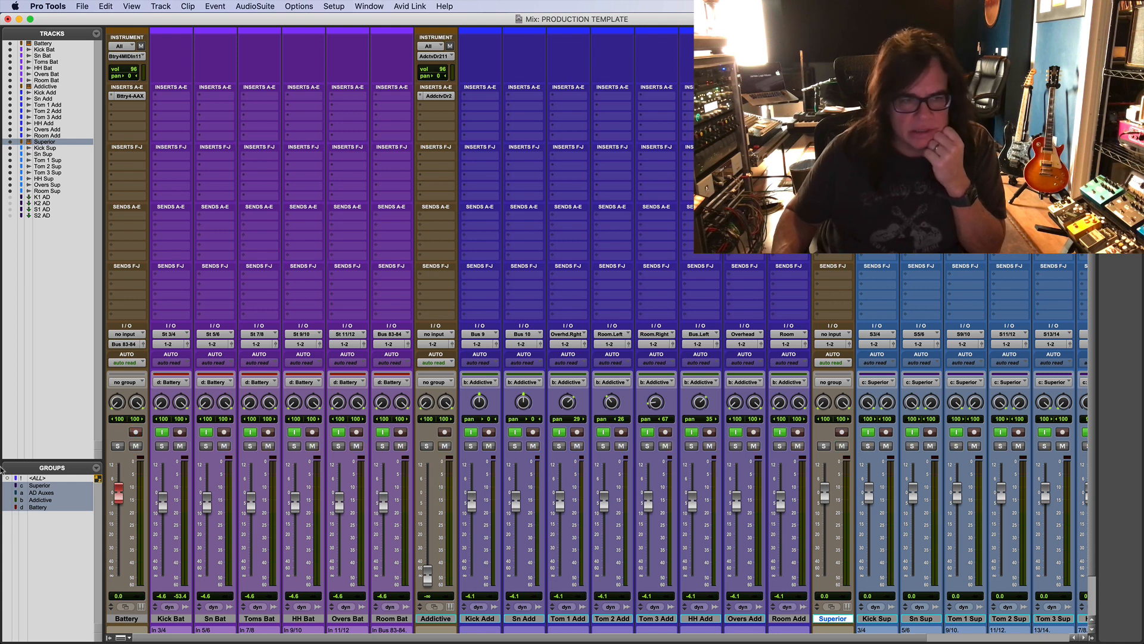
pyautogui.click(44, 497)
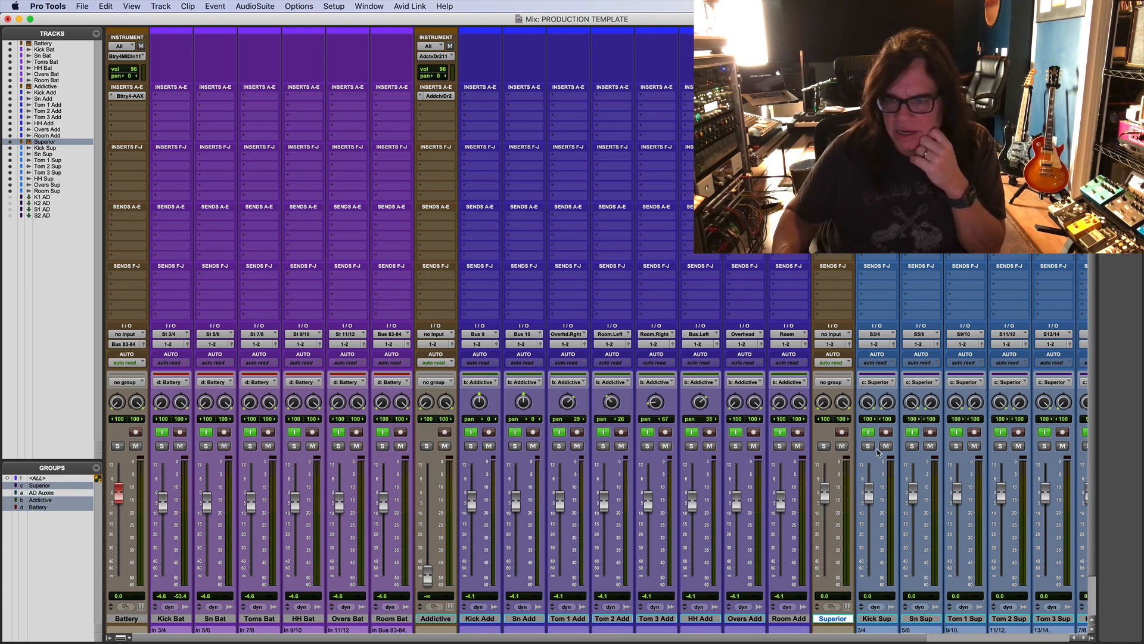
pyautogui.click(869, 447)
pyautogui.click(869, 447)
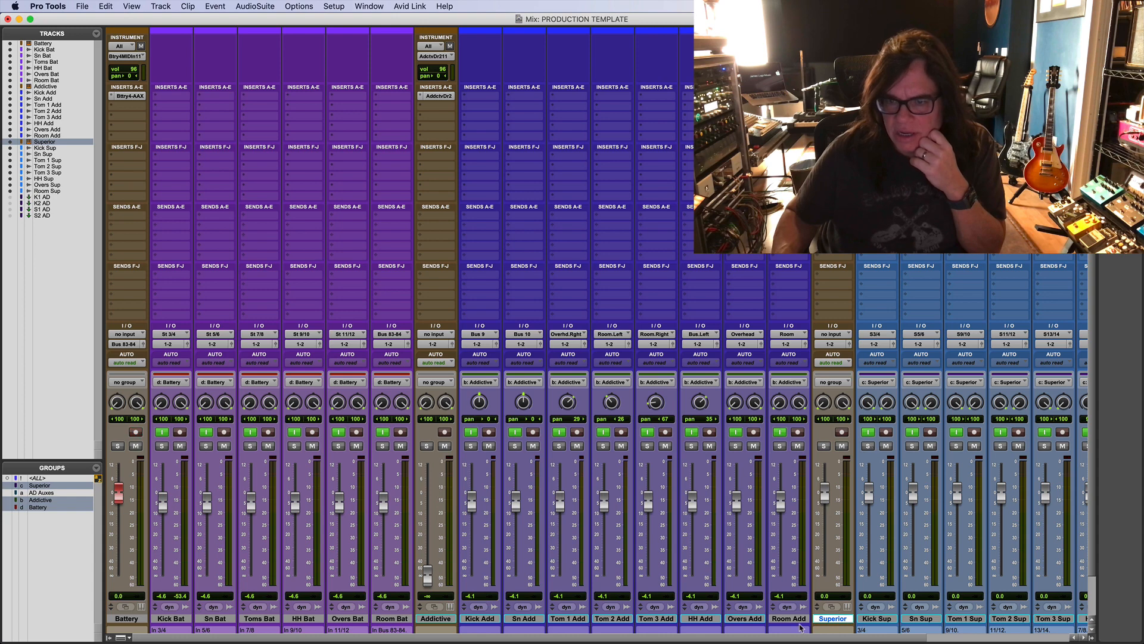
pyautogui.moveTo(809, 639); pyautogui.dragTo(781, 639)
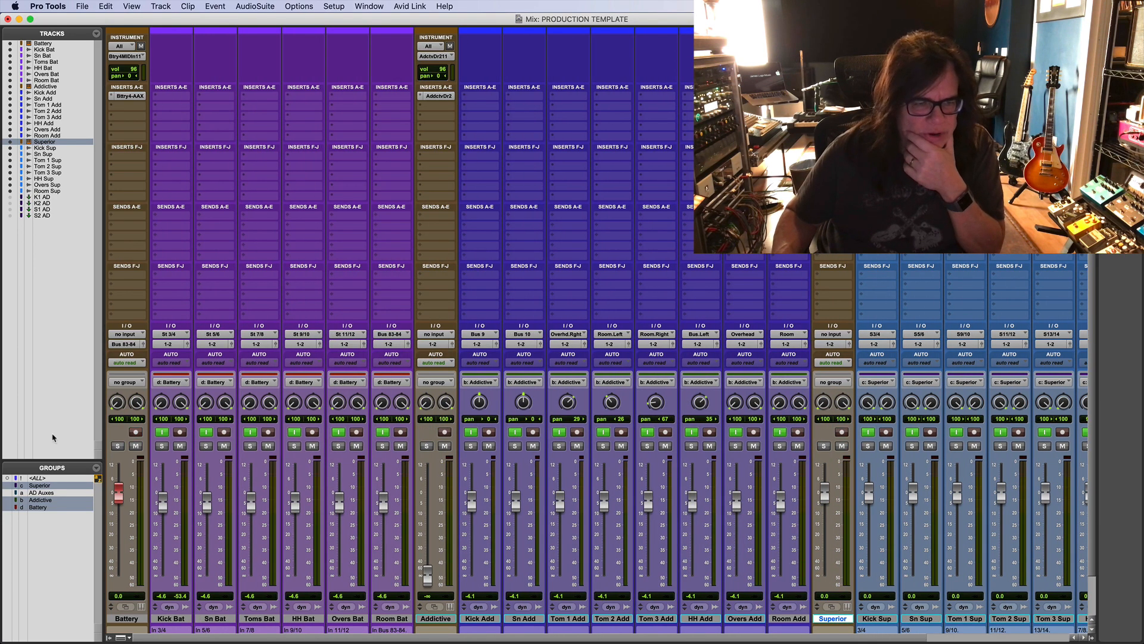
pyautogui.click(54, 493)
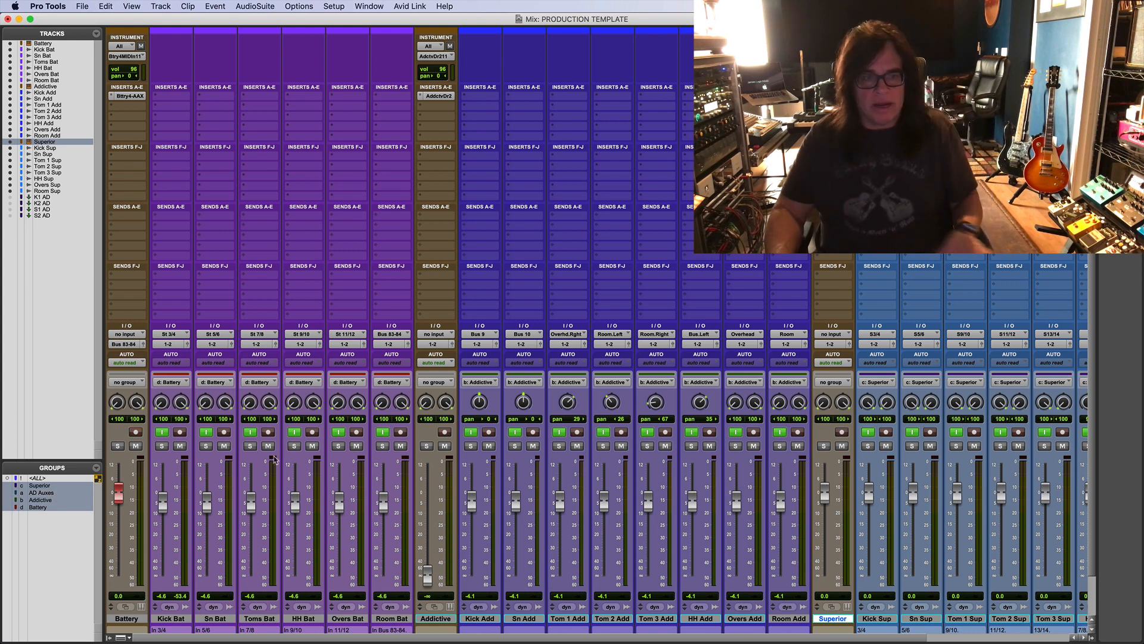
# Step: Disarm the Battery instrument track and turn off input monitoring on the Battery and Addictive audio tracks
pyautogui.click(136, 431)
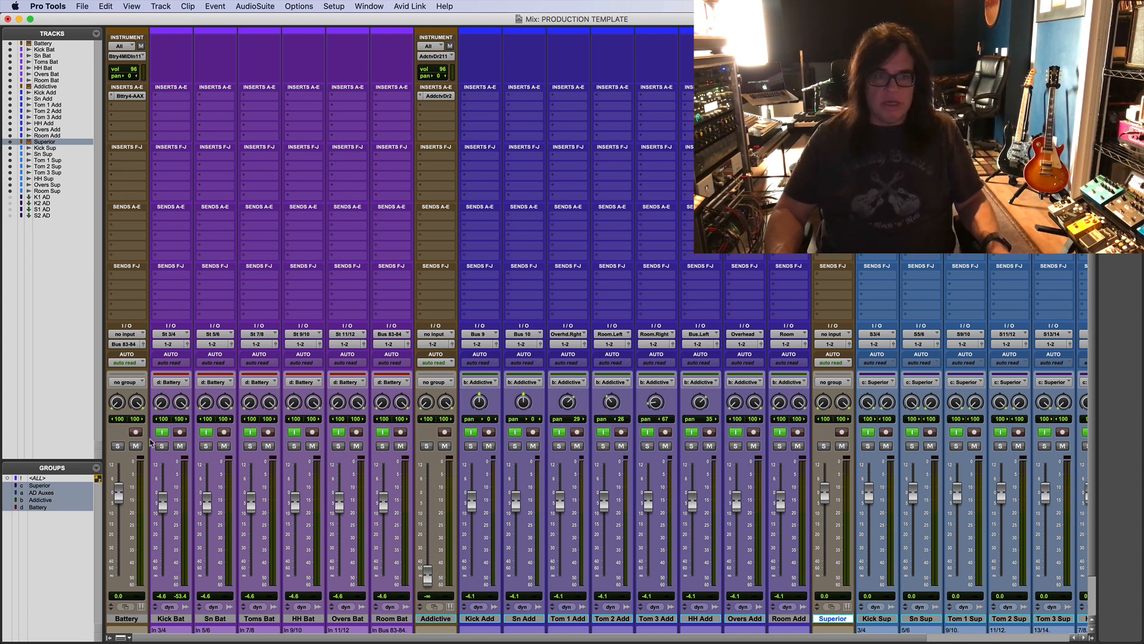
pyautogui.click(162, 432)
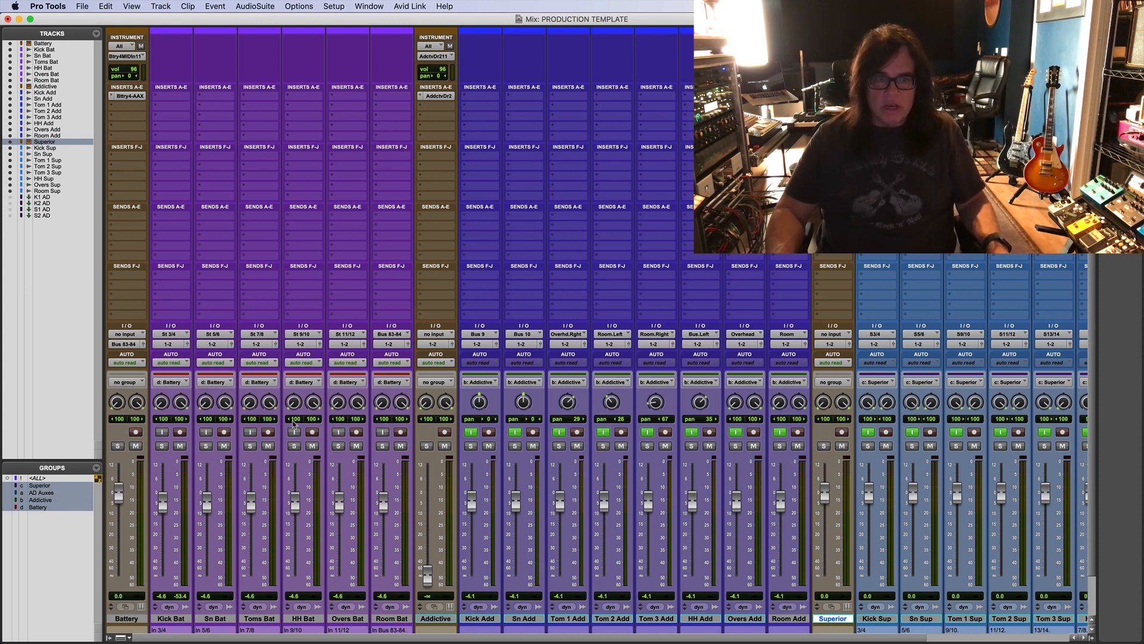
pyautogui.click(471, 432)
# Step: Hide and make inactive all Battery and Addictive tracks, from Battery through Room Add
pyautogui.click(792, 620)
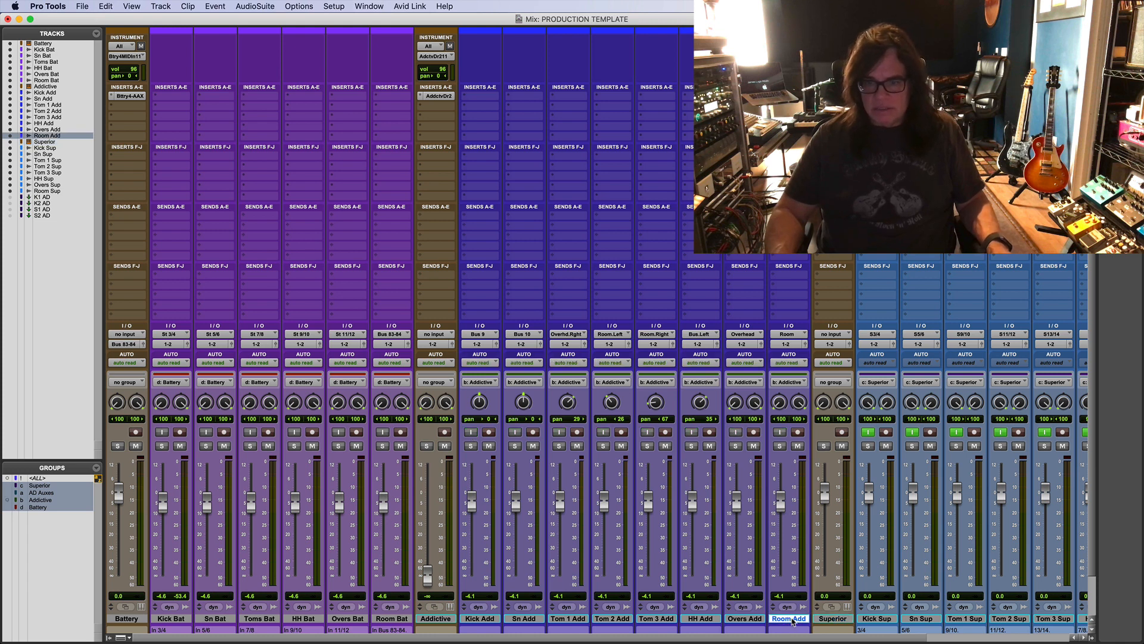
pyautogui.keyDown('shift'); pyautogui.click(141, 621); pyautogui.keyUp('shift')
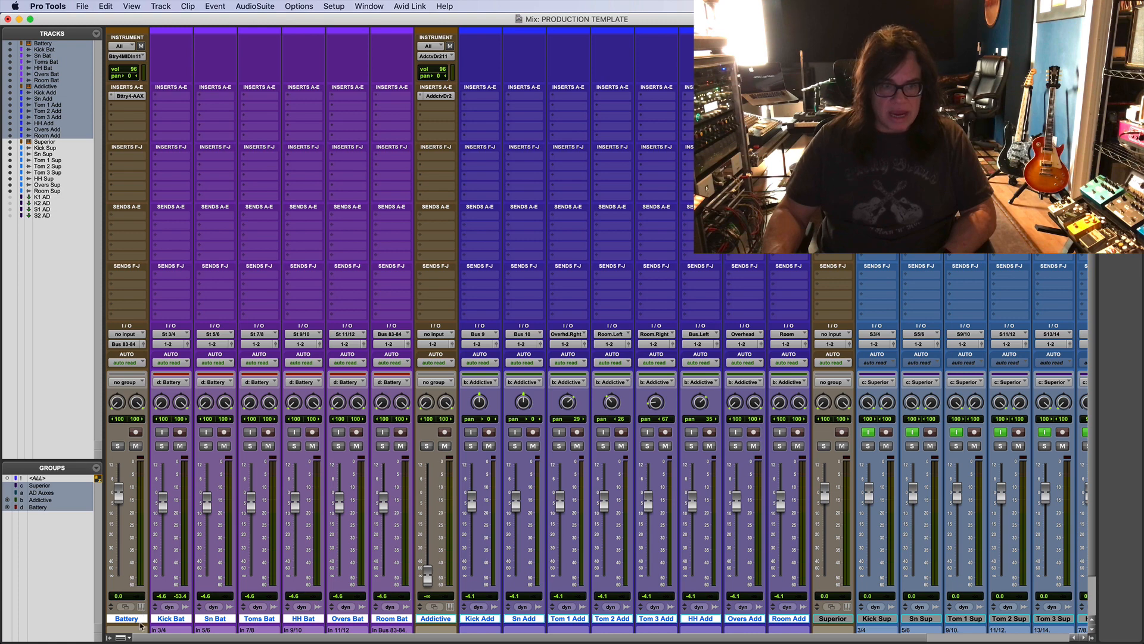
pyautogui.rightClick(142, 621)
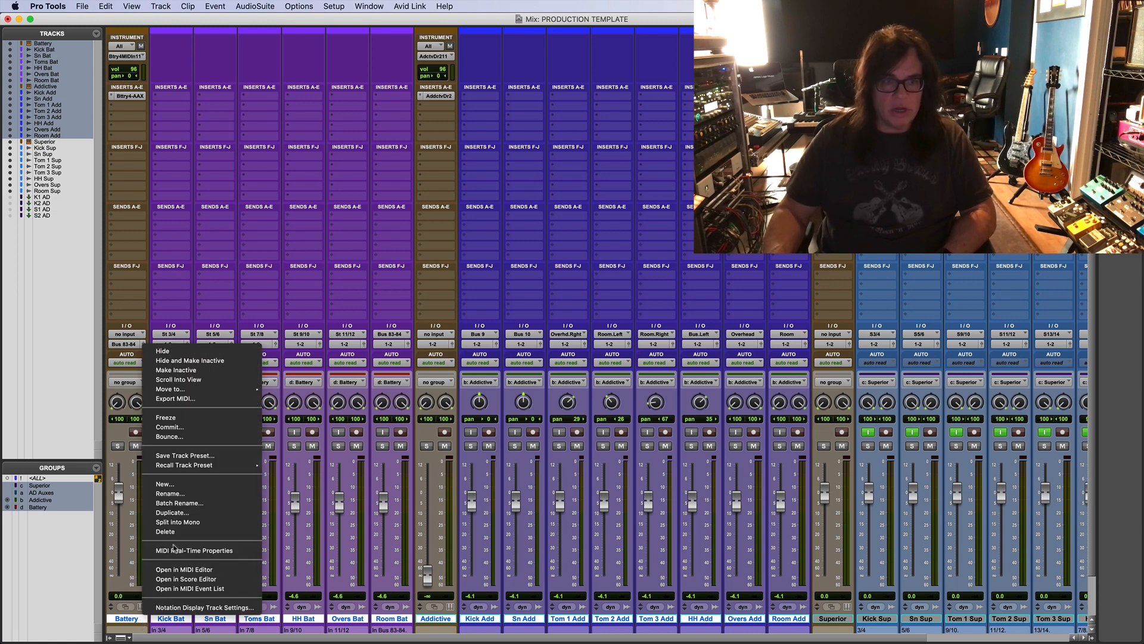
pyautogui.click(188, 361)
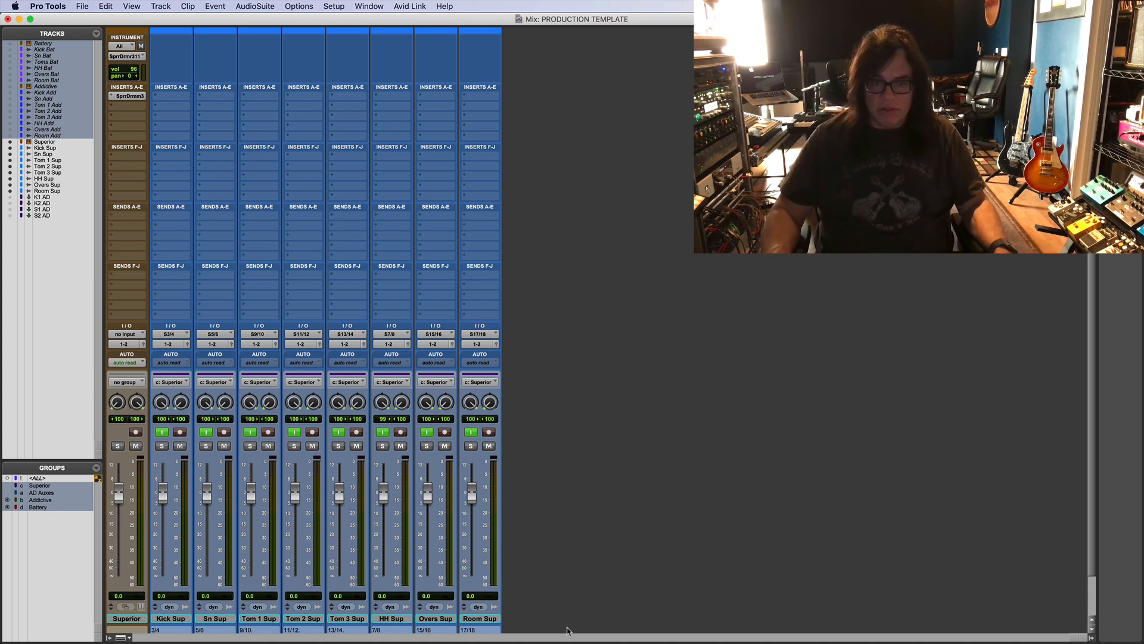
# Step: Select the hidden Battery through Room Bat tracks in the track list, then show them and make them active
pyautogui.click(495, 620)
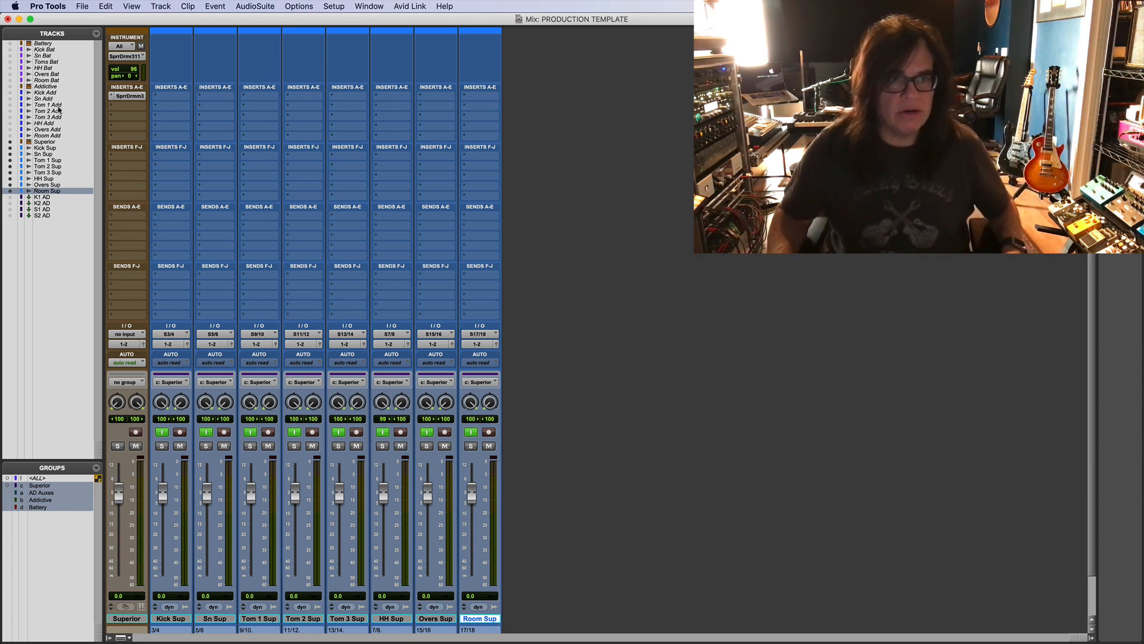
pyautogui.click(46, 45)
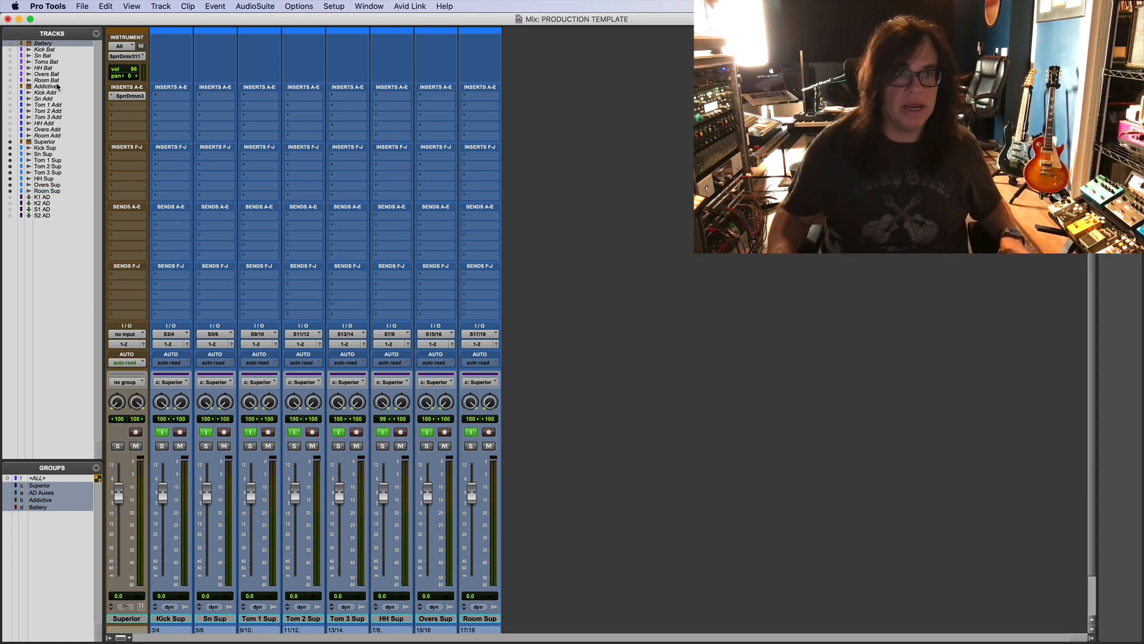
pyautogui.keyDown('shift'); pyautogui.click(58, 87); pyautogui.keyUp('shift')
pyautogui.rightClick(56, 85)
pyautogui.click(45, 112)
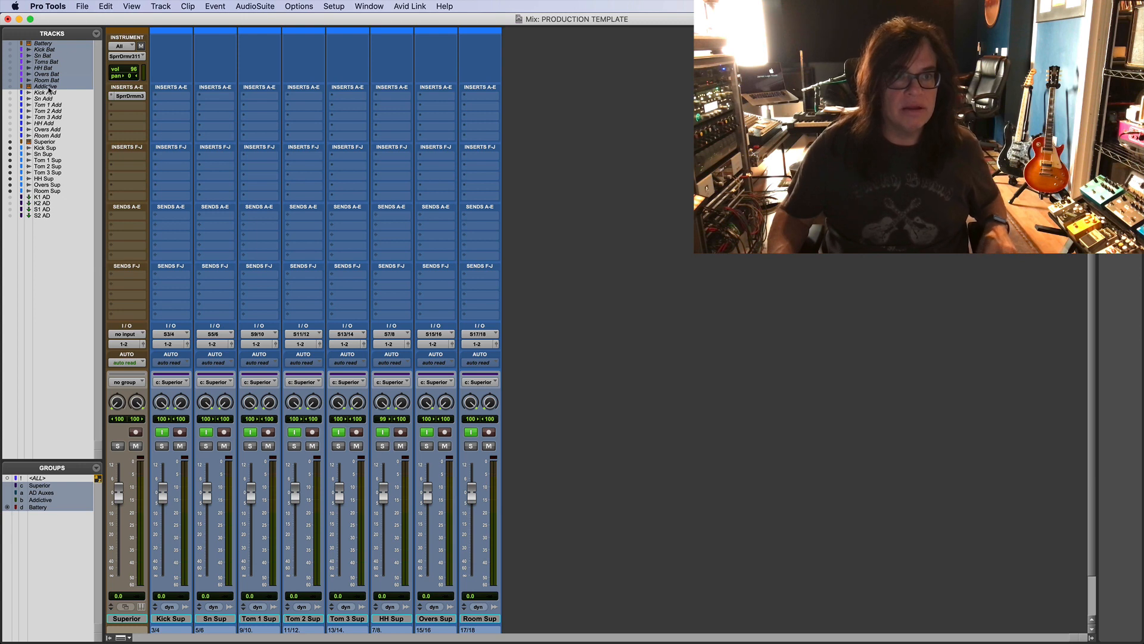
pyautogui.keyDown('super'); pyautogui.click(50, 87); pyautogui.keyUp('super')
pyautogui.rightClick(52, 62)
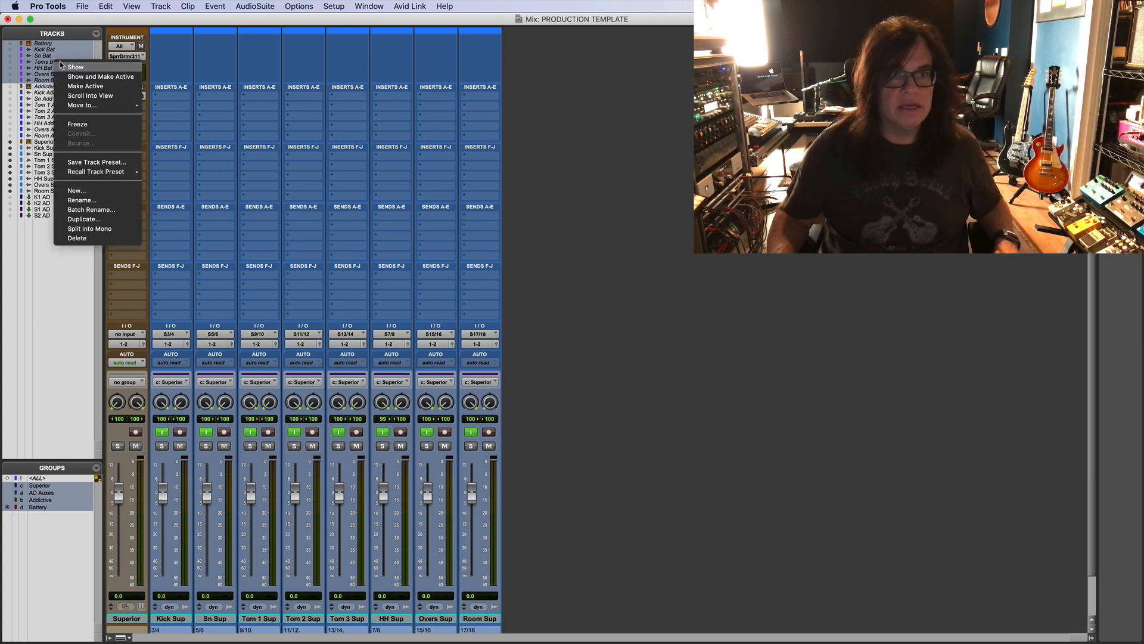
pyautogui.click(75, 74)
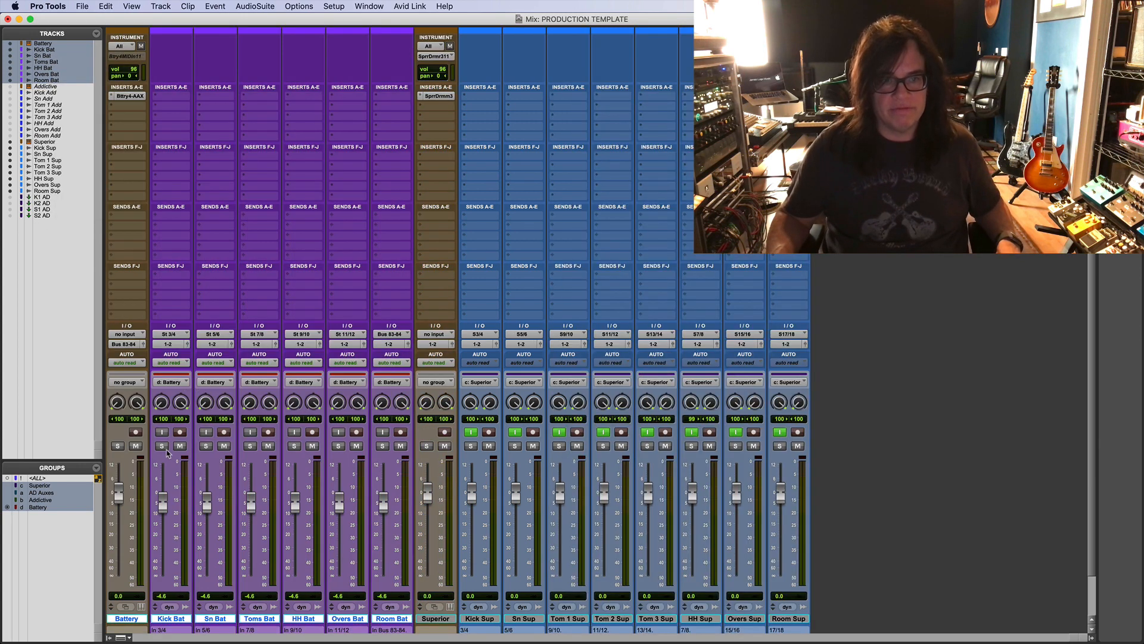
# Step: Test the Battery kit by record-arming the Battery track and monitoring the Battery audio tracks, and switch both off again
pyautogui.click(135, 432)
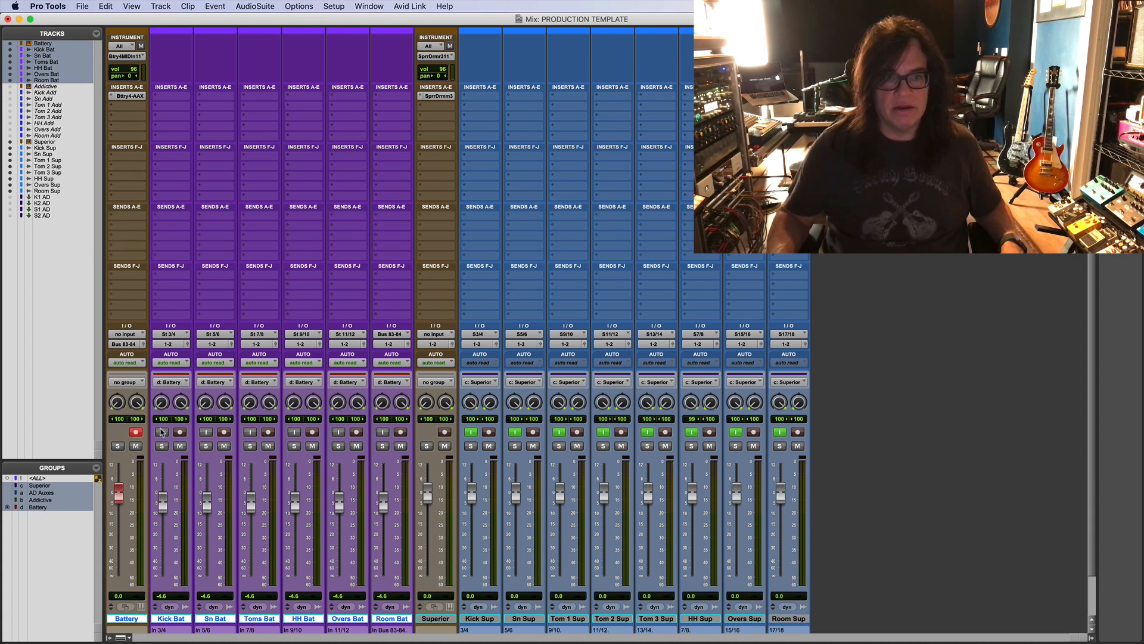
pyautogui.click(162, 432)
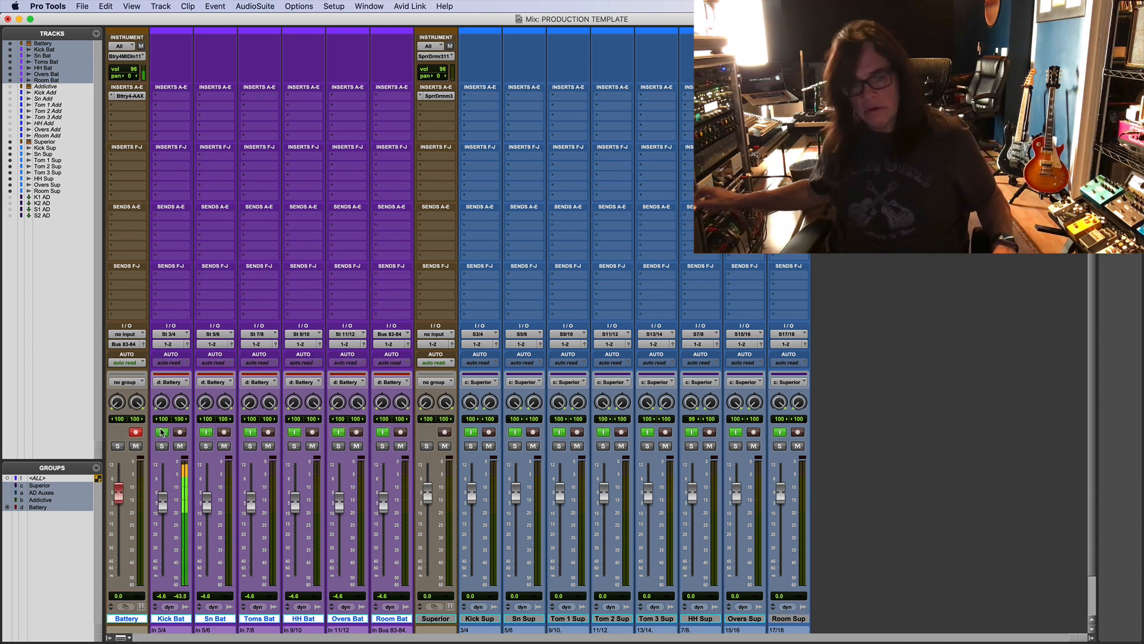
pyautogui.click(136, 432)
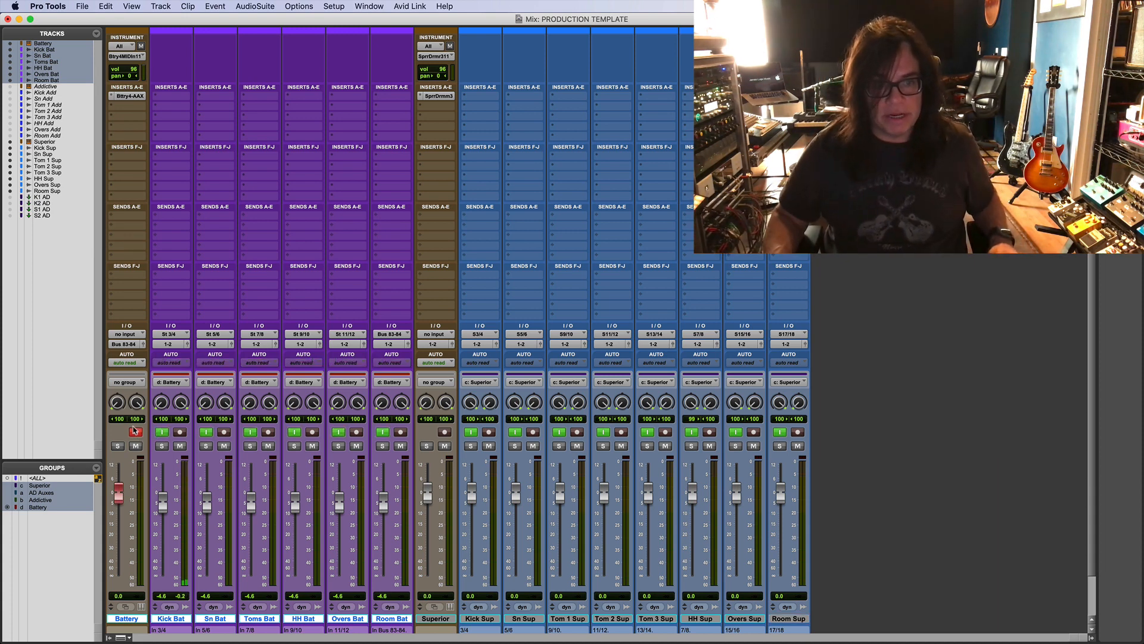
pyautogui.click(161, 433)
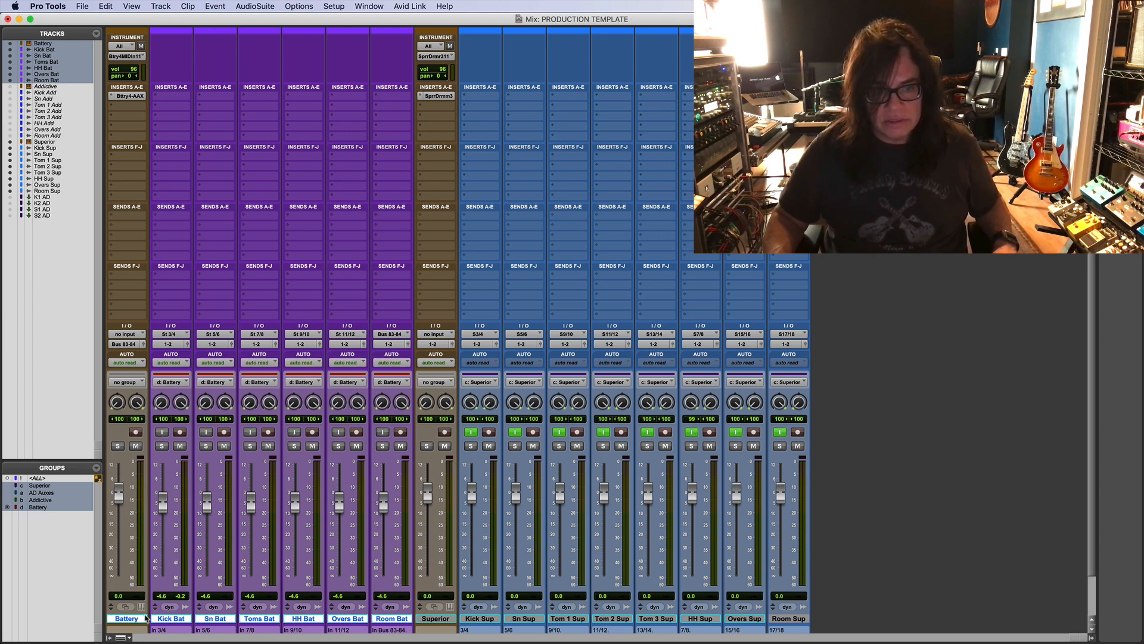
# Step: Hide and make inactive the Battery through Room Bat tracks
pyautogui.rightClick(139, 621)
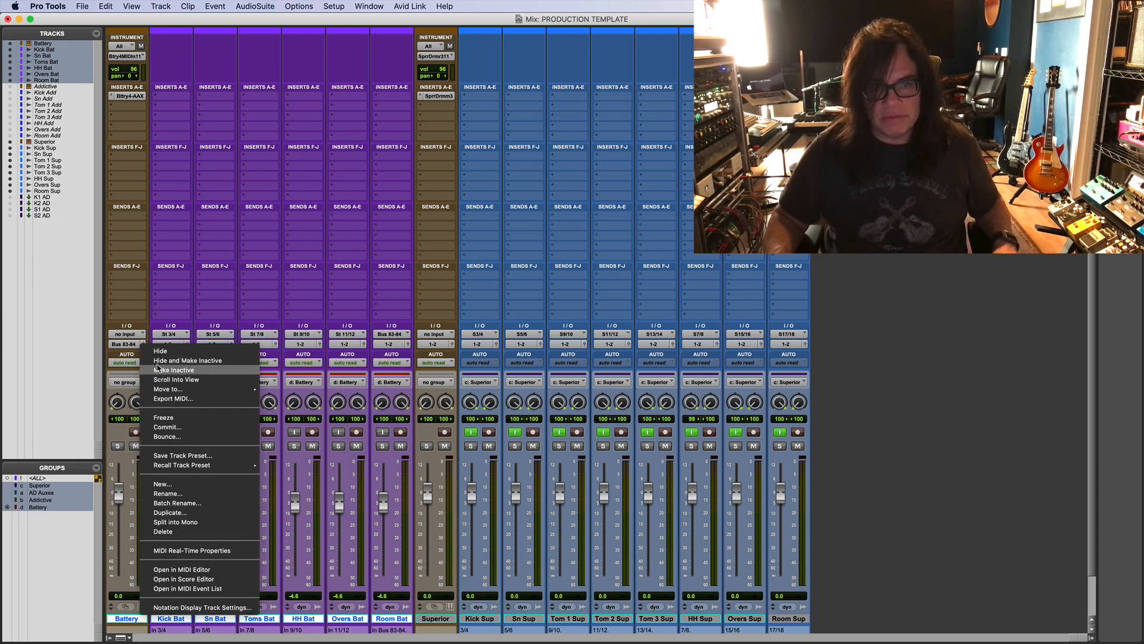
pyautogui.click(156, 362)
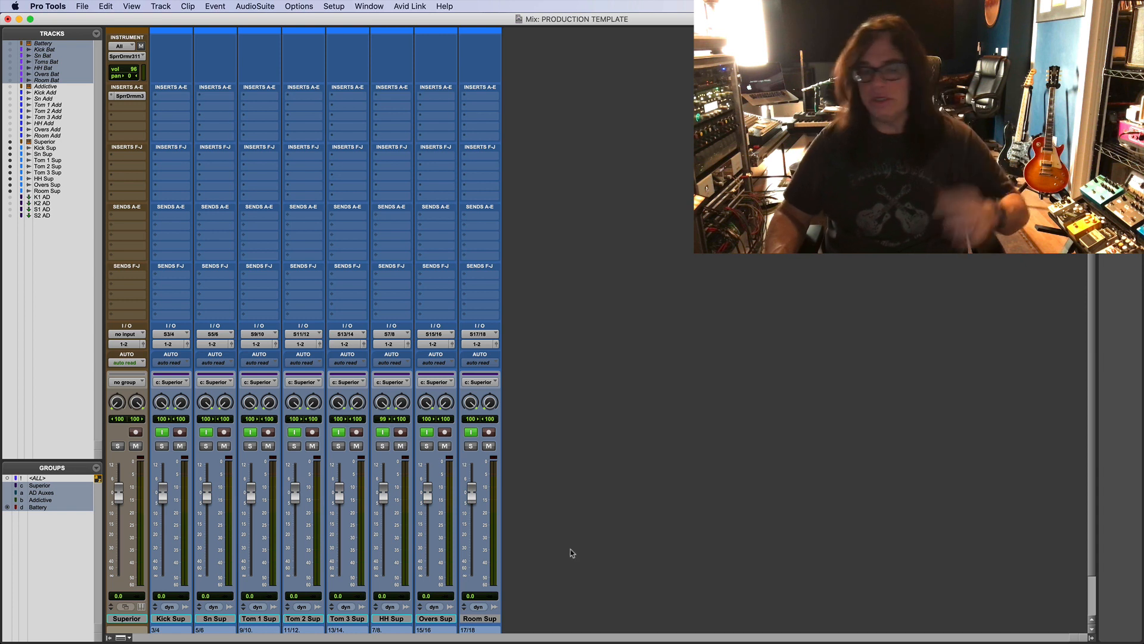
pyautogui.click(481, 618)
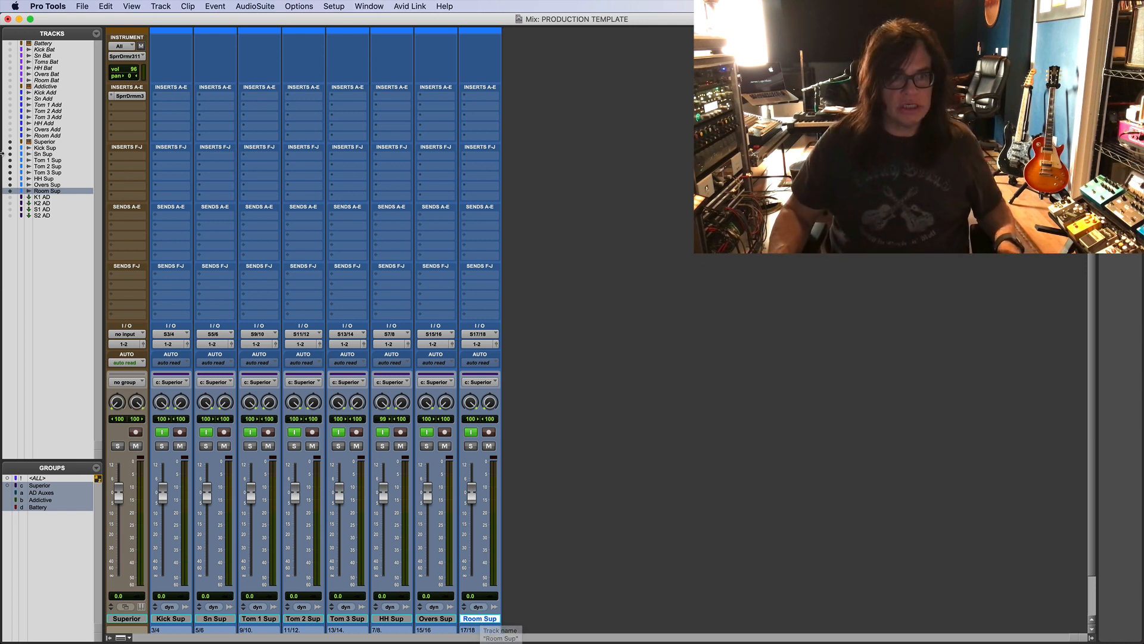
# Step: Select the hidden K1 AD, K2 AD, S1 AD and S2 AD aux tracks in the track list and show them
pyautogui.click(48, 199)
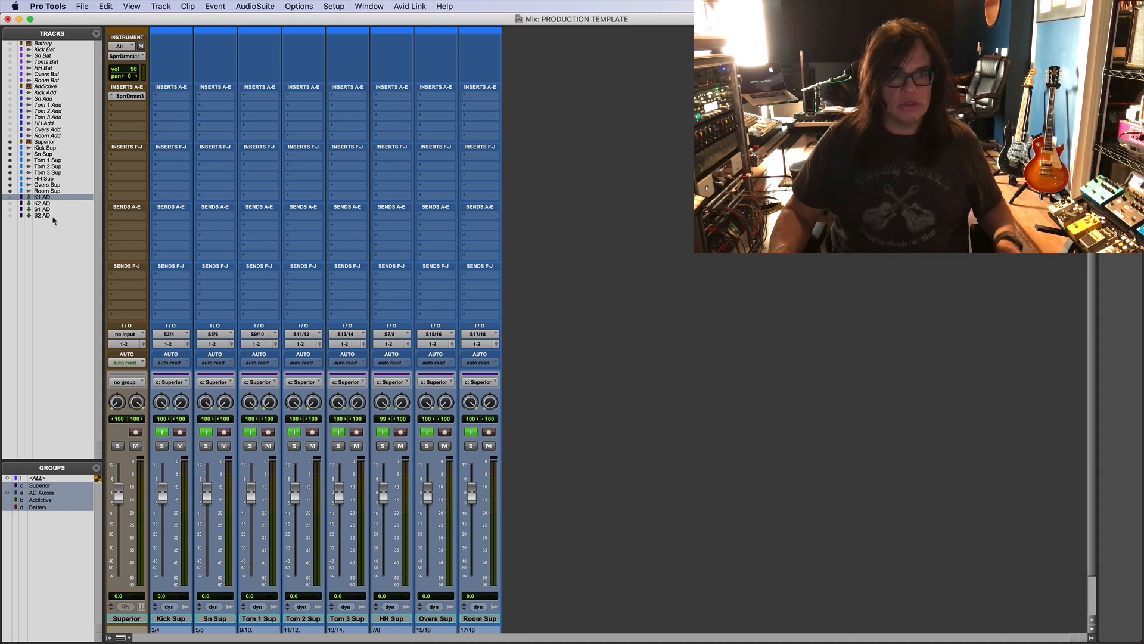
pyautogui.keyDown('shift'); pyautogui.click(52, 217); pyautogui.keyUp('shift')
pyautogui.rightClick(52, 217)
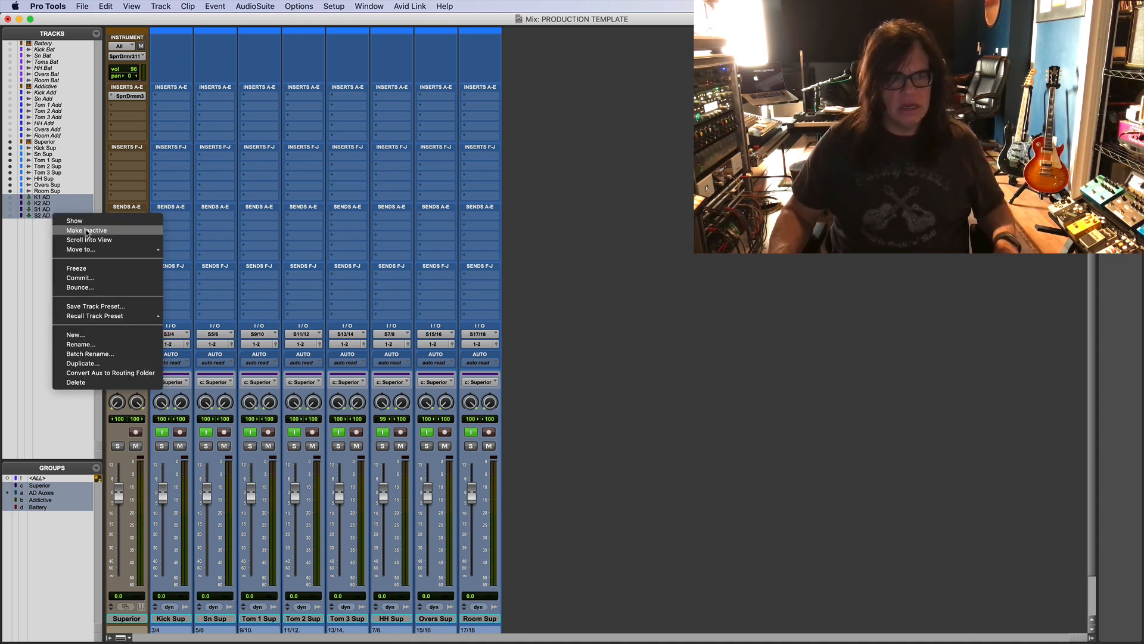
pyautogui.click(82, 220)
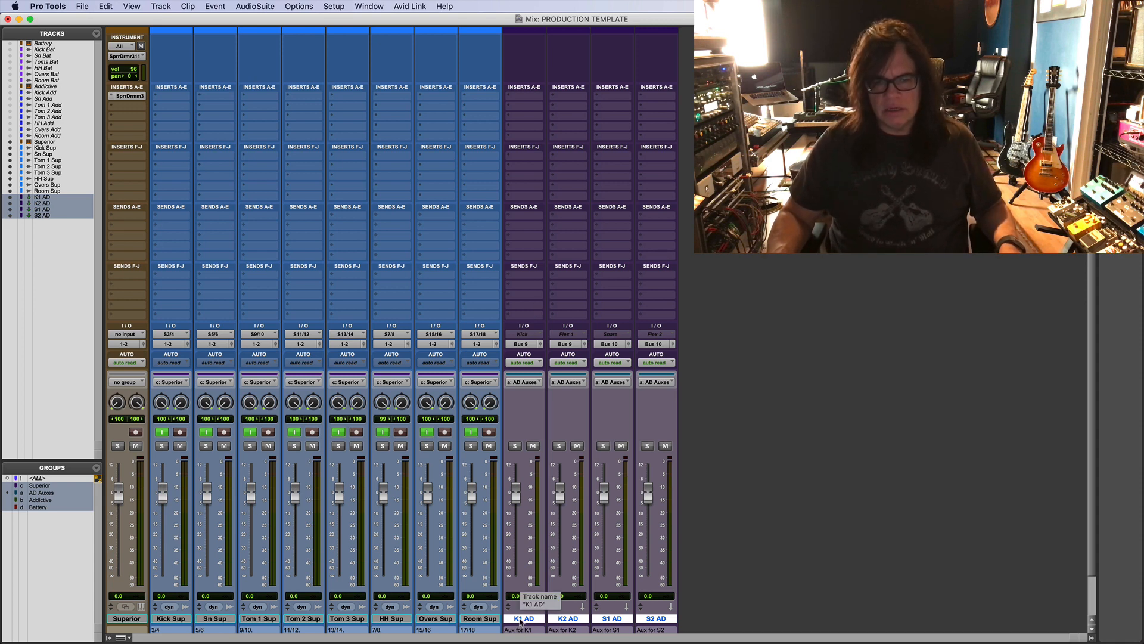
# Step: Move the four AD aux tracks ahead of the Superior instrument track, and hide and make them inactive
pyautogui.moveTo(520, 620); pyautogui.dragTo(82, 588)
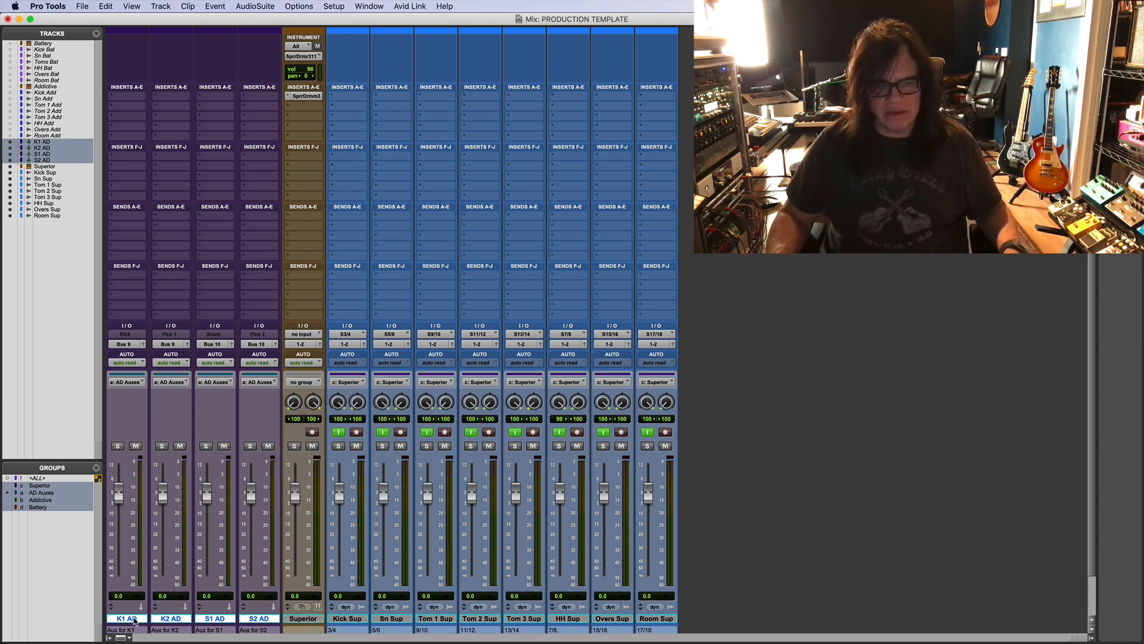
pyautogui.rightClick(134, 620)
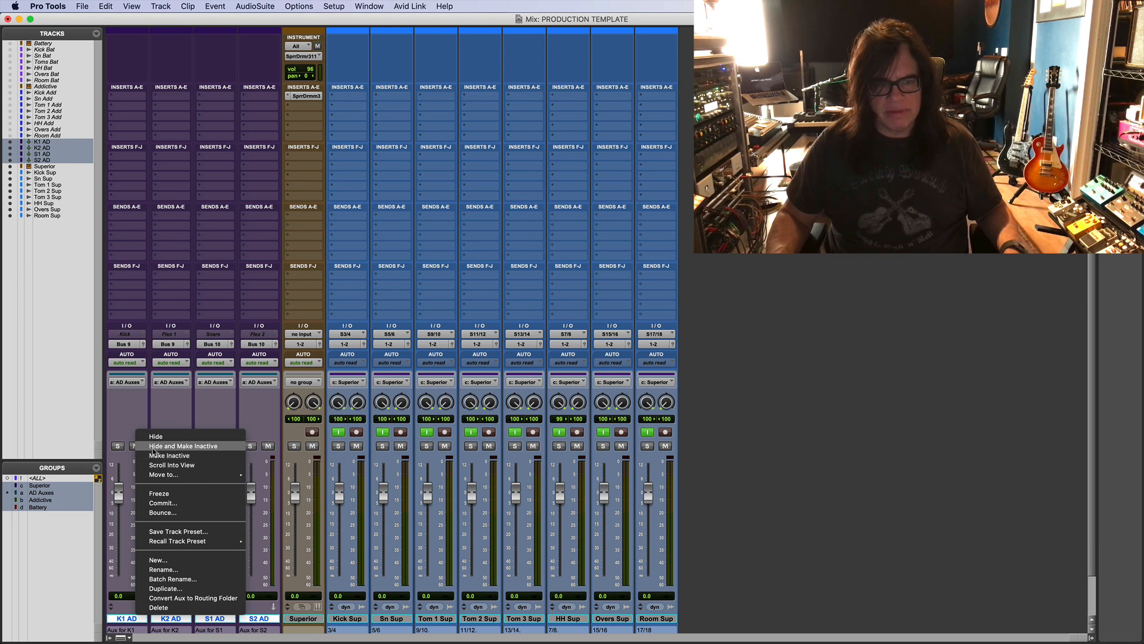
pyautogui.click(153, 447)
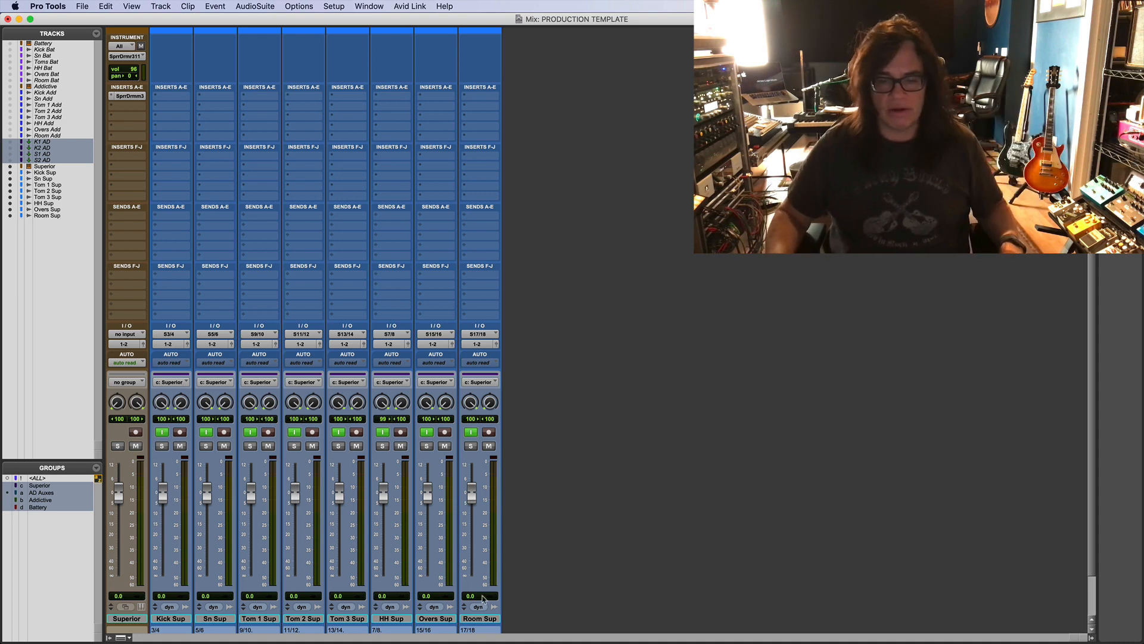
# Step: Create one new stereo audio track after the Room Sup track
pyautogui.click(480, 620)
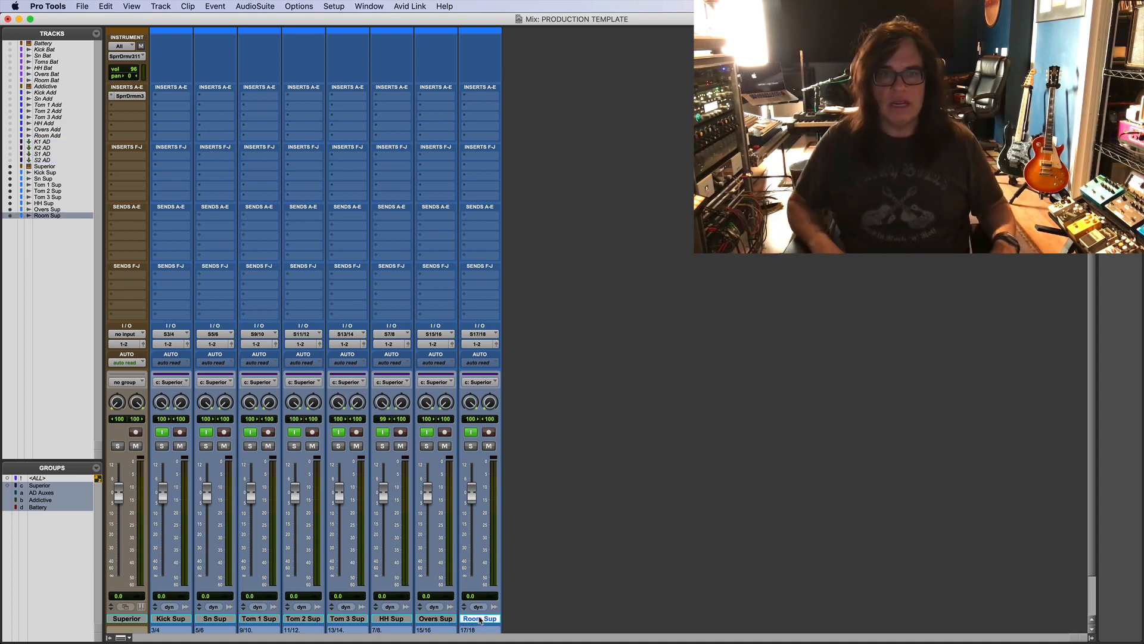
pyautogui.press('super+equal')
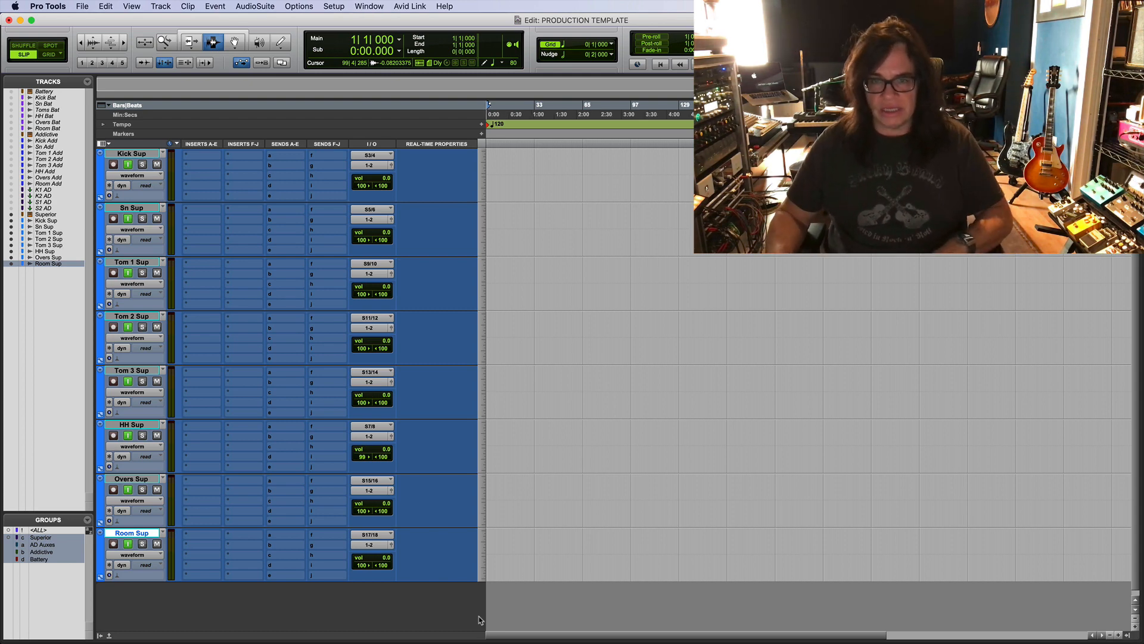
pyautogui.press('super+equal')
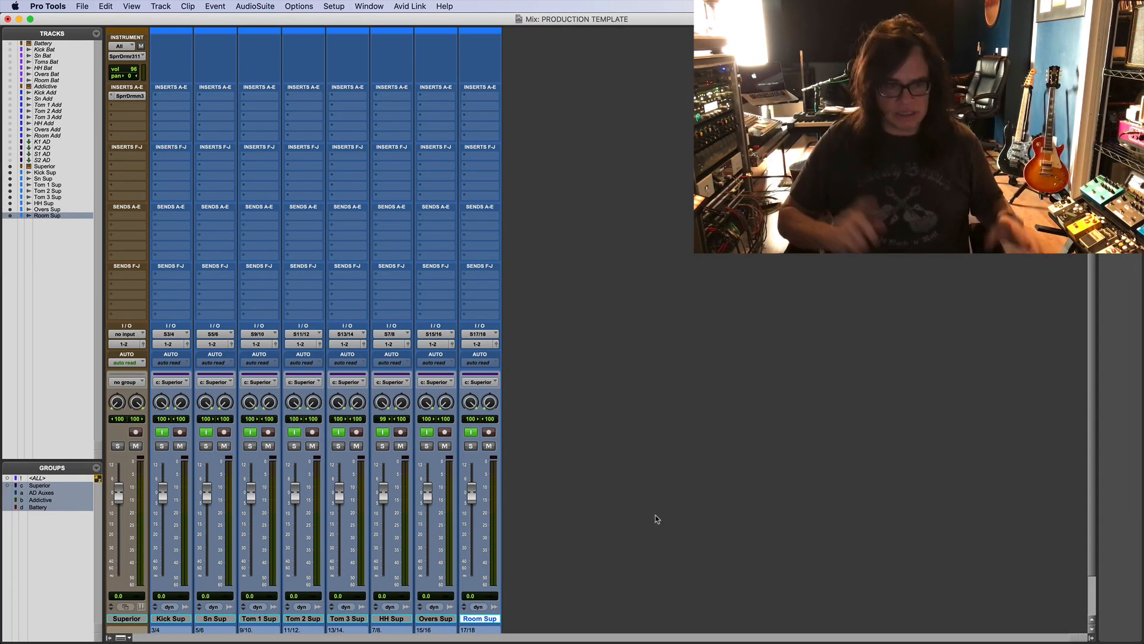
pyautogui.press('super+shift+n')
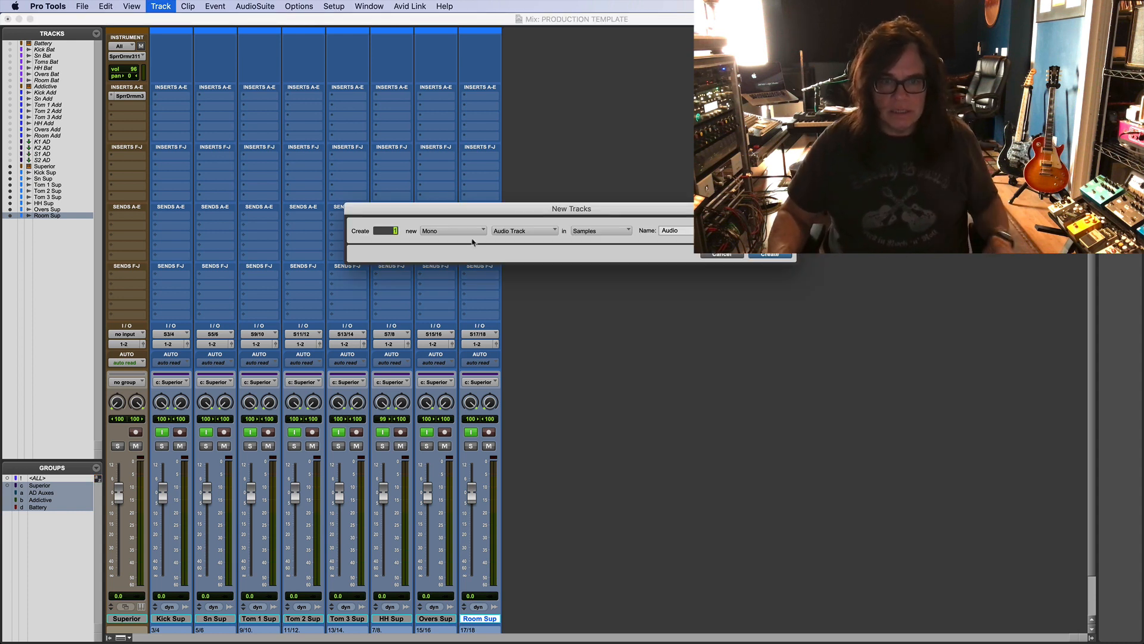
pyautogui.click(444, 231)
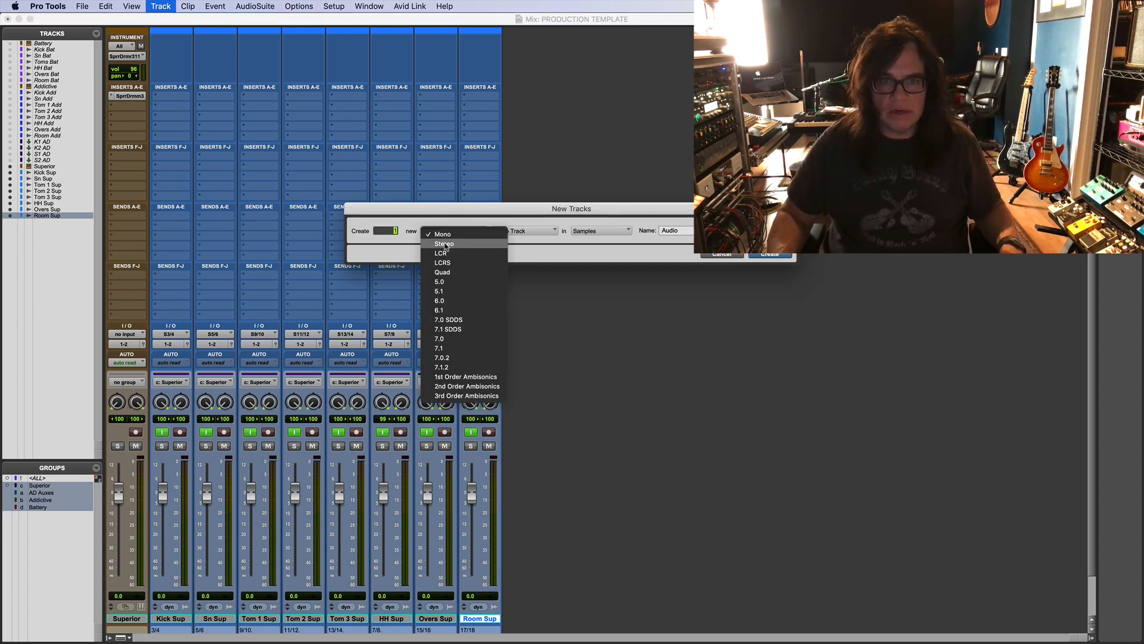
pyautogui.click(449, 241)
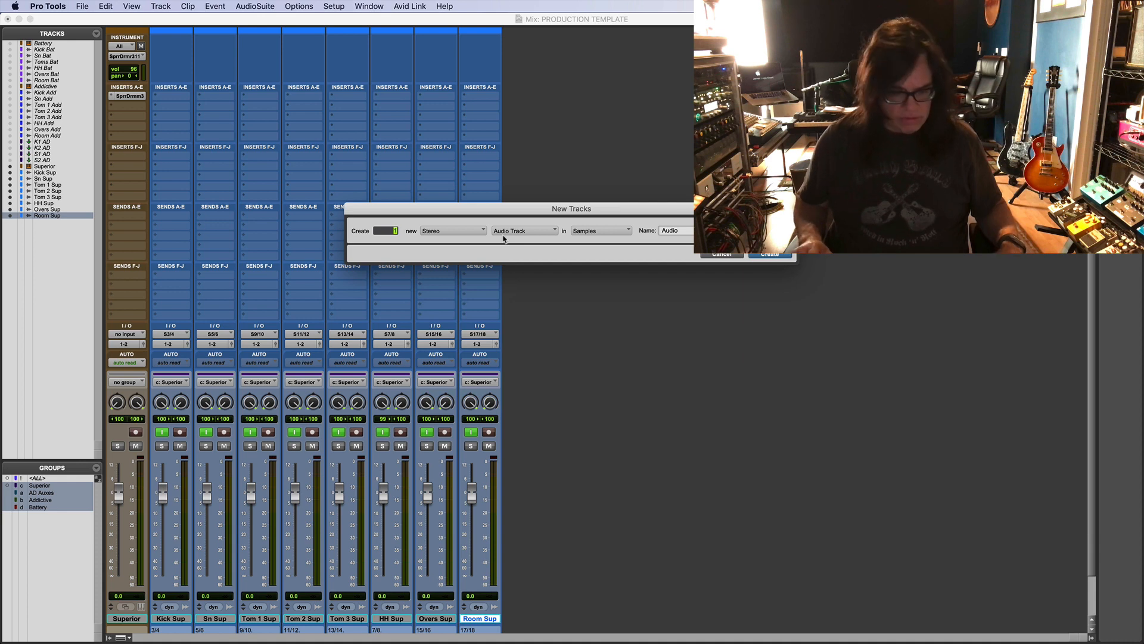
pyautogui.press('Return')
pyautogui.press('super+g')
pyautogui.press('Return')
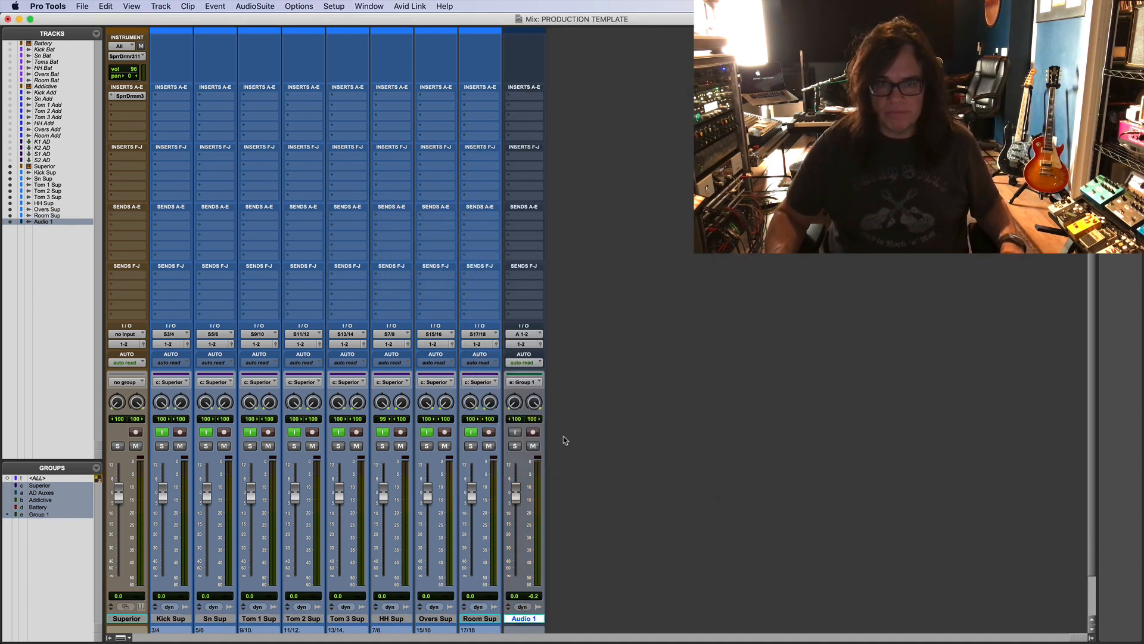
pyautogui.press('super+g')
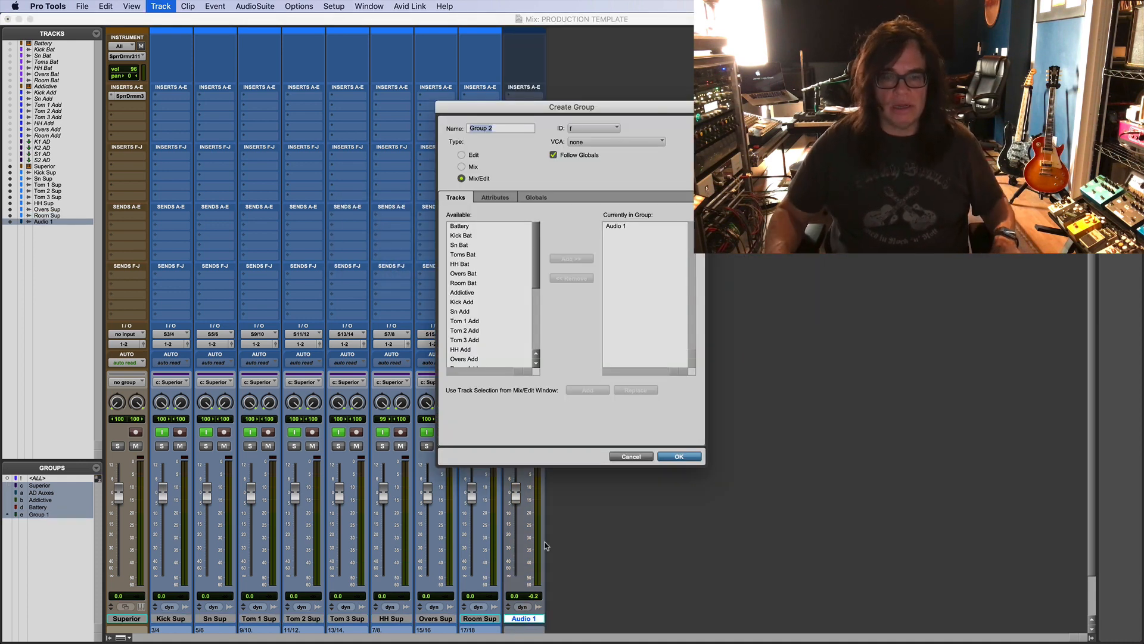
pyautogui.click(616, 458)
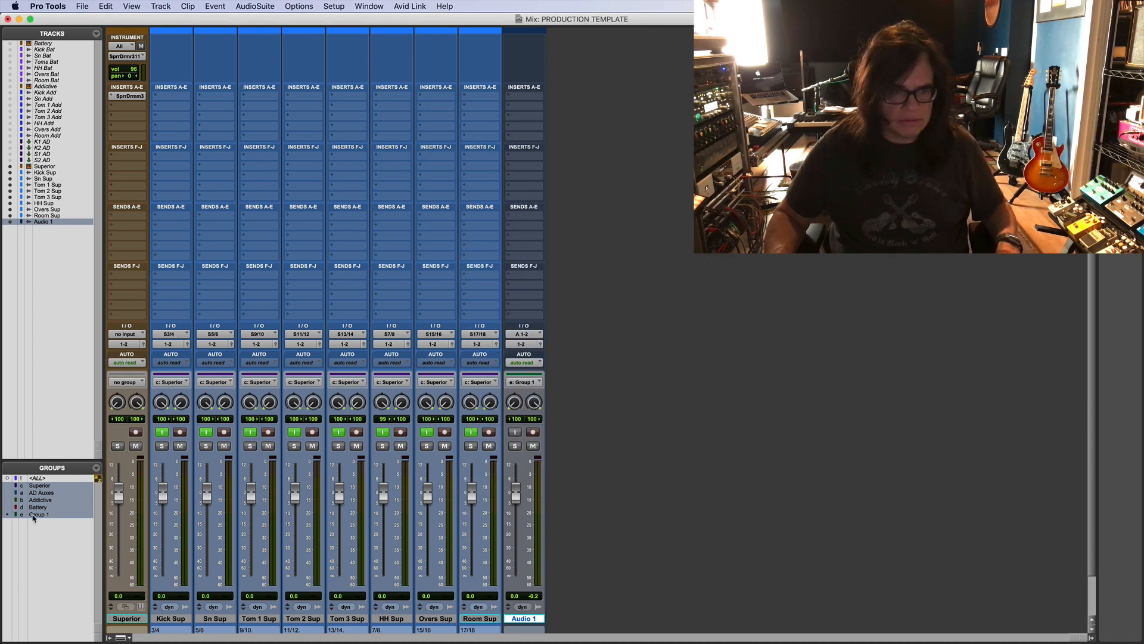
pyautogui.rightClick(34, 518)
pyautogui.click(45, 560)
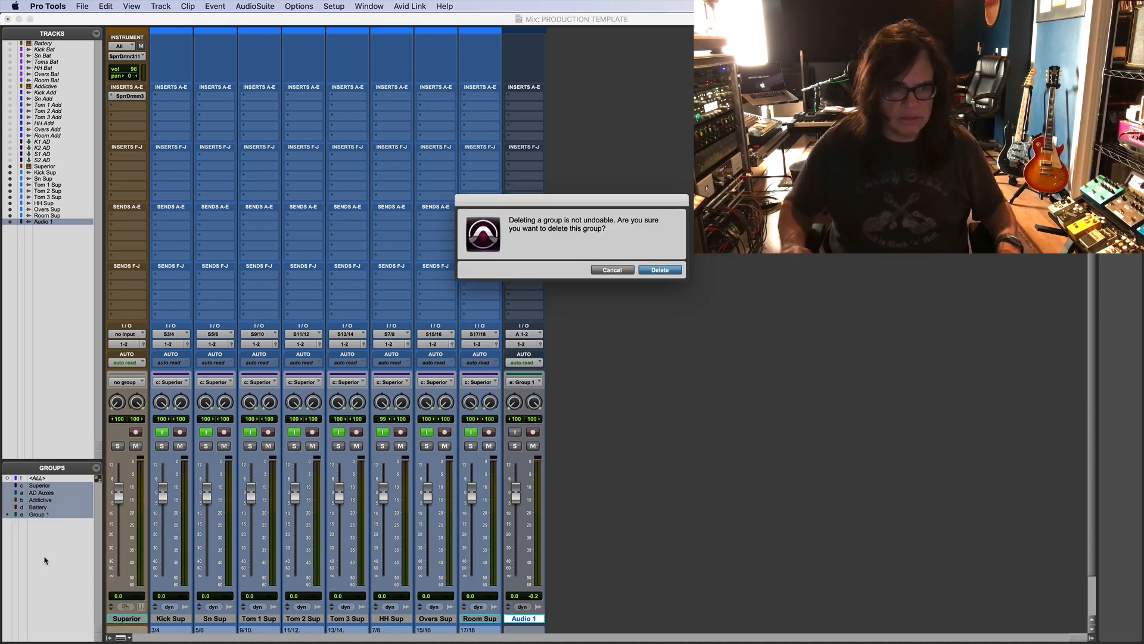
pyautogui.press('Return')
# Step: Create a mono audio track, and rename the new stereo track Bass and the mono track Bass DI
pyautogui.press('super+shift+n')
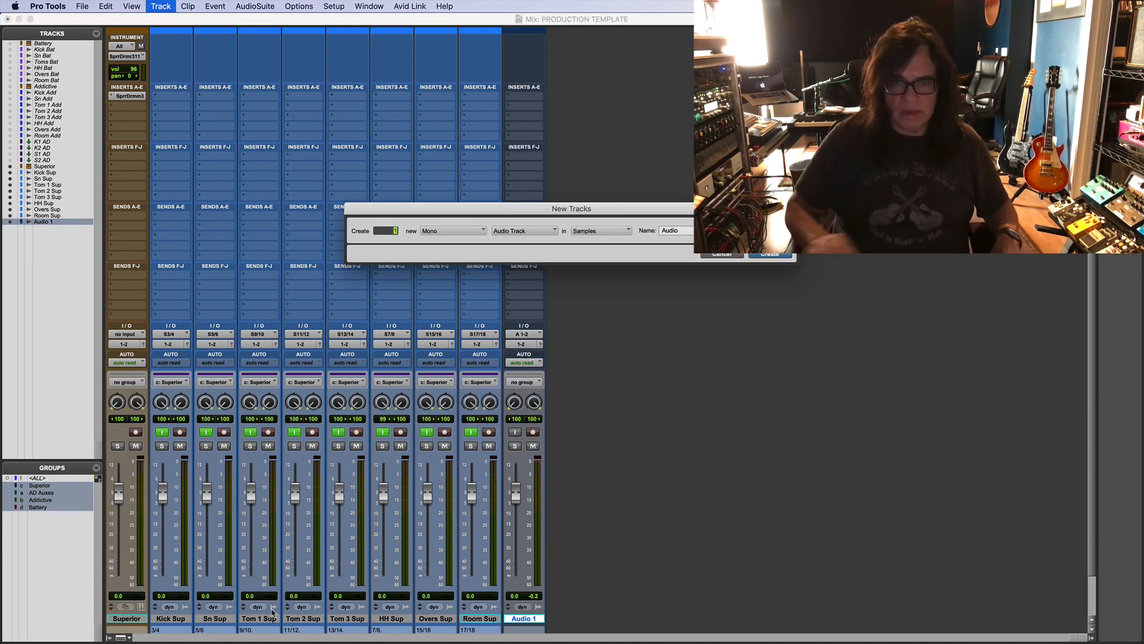
pyautogui.press('Return')
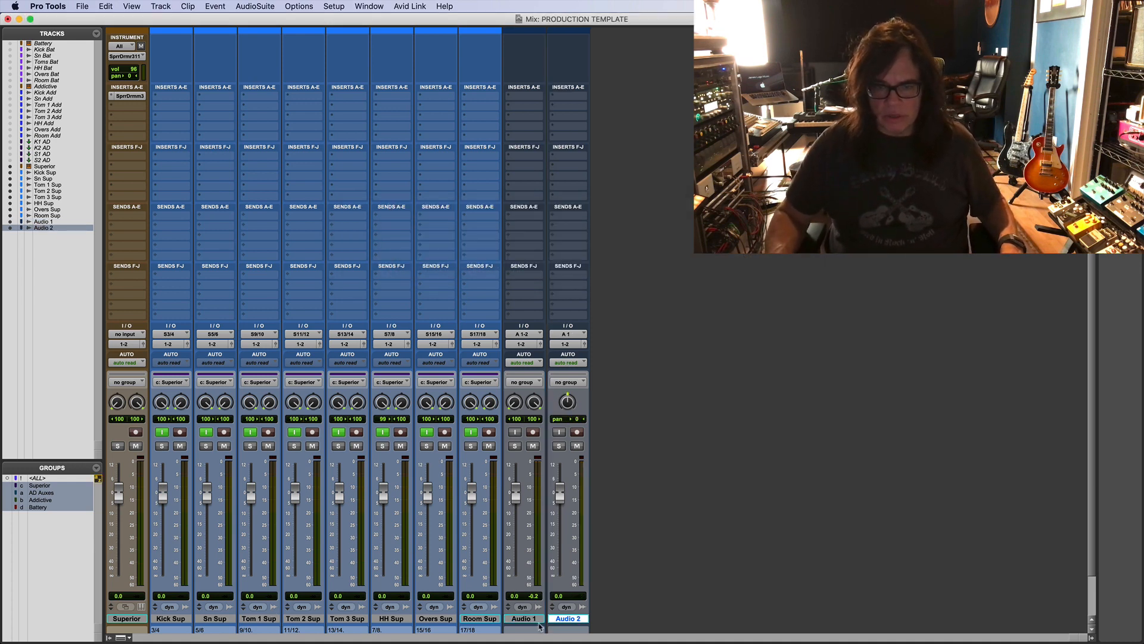
pyautogui.doubleClick(521, 618)
pyautogui.write('Bas')
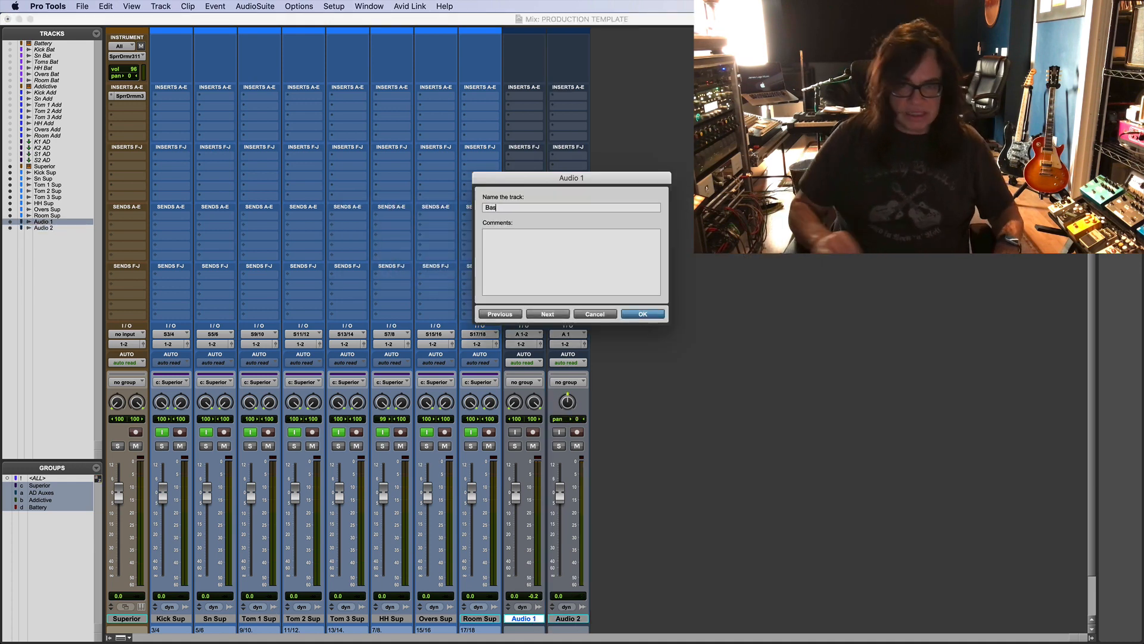
pyautogui.write('s')
pyautogui.click(548, 314)
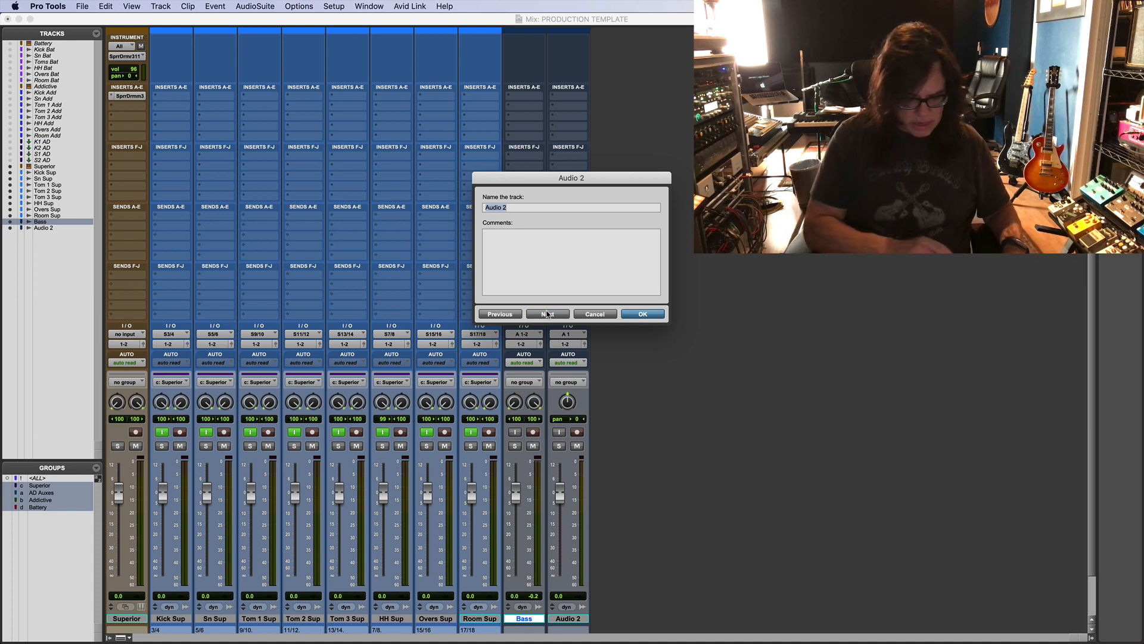
pyautogui.write('Bass DI')
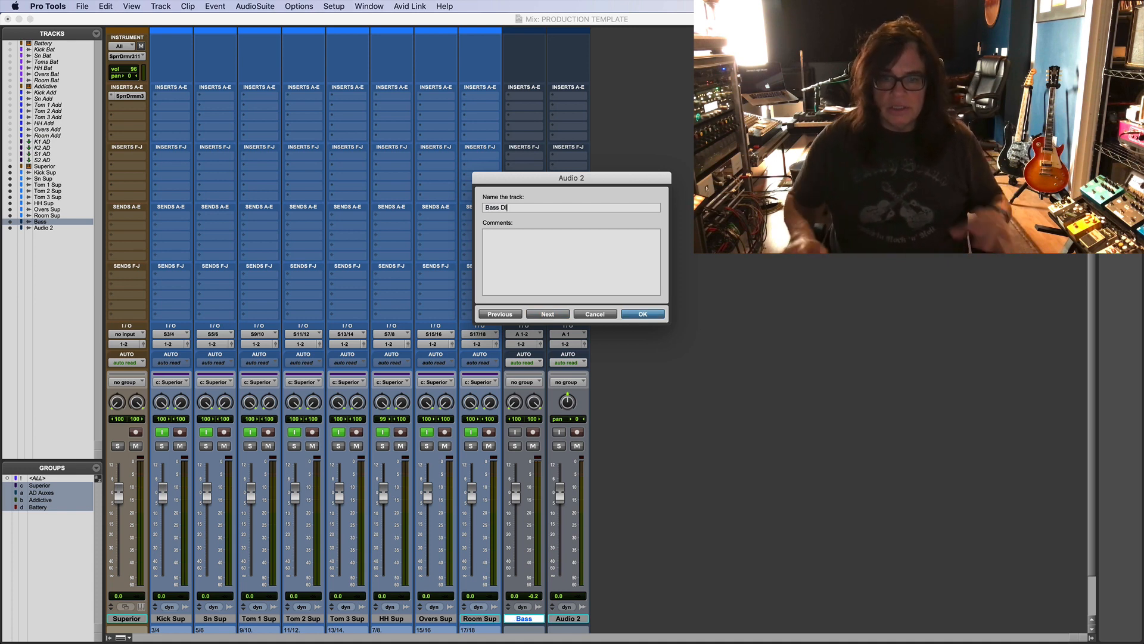
pyautogui.press('Return')
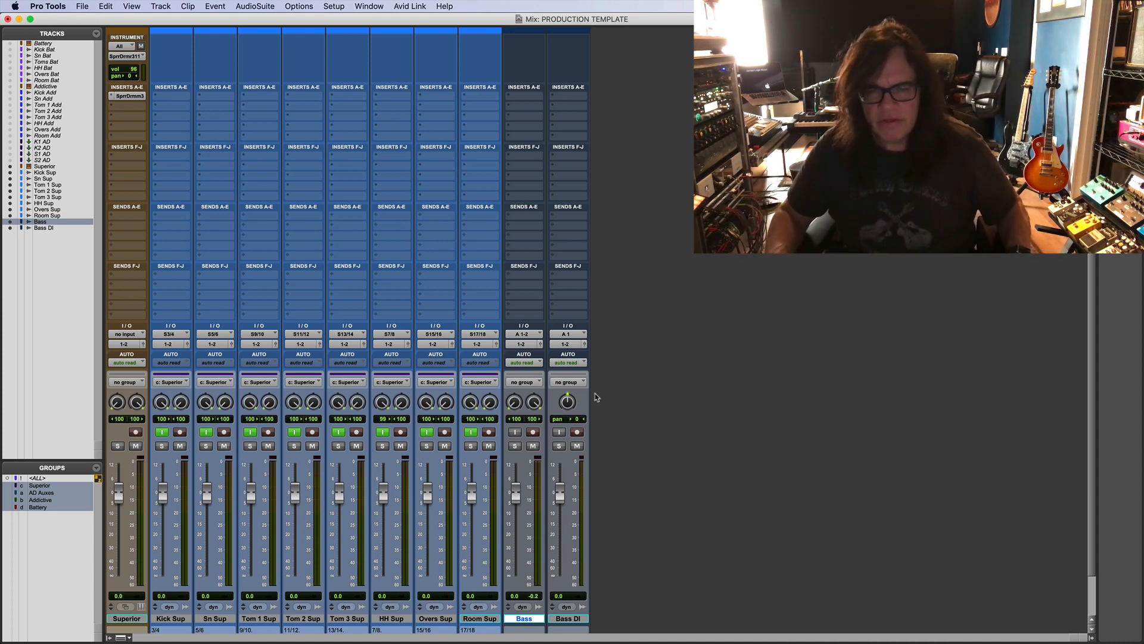
# Step: Set the Bass track's input to interface A 13-14 and the Bass DI track's input to A 16
pyautogui.click(530, 334)
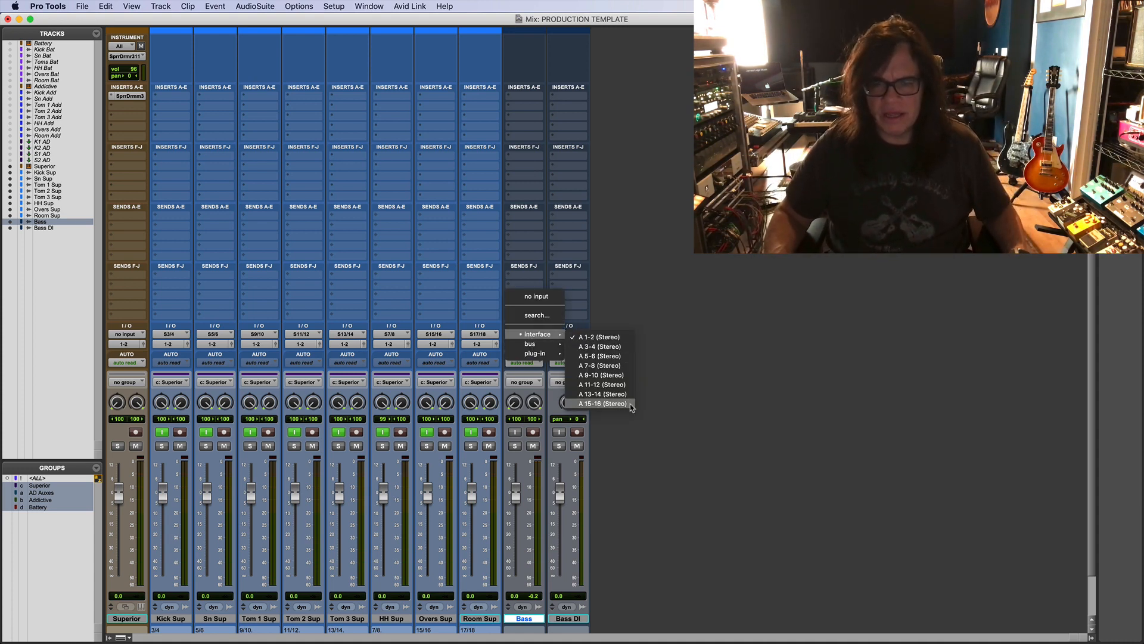
pyautogui.click(603, 394)
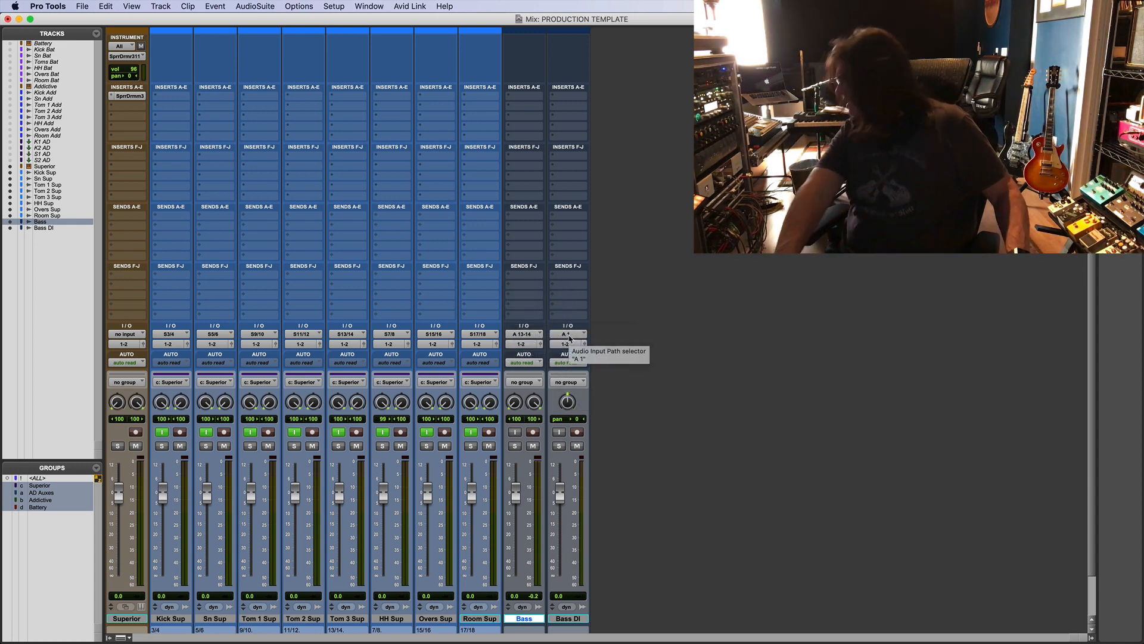
pyautogui.click(569, 337)
pyautogui.moveTo(575, 335)
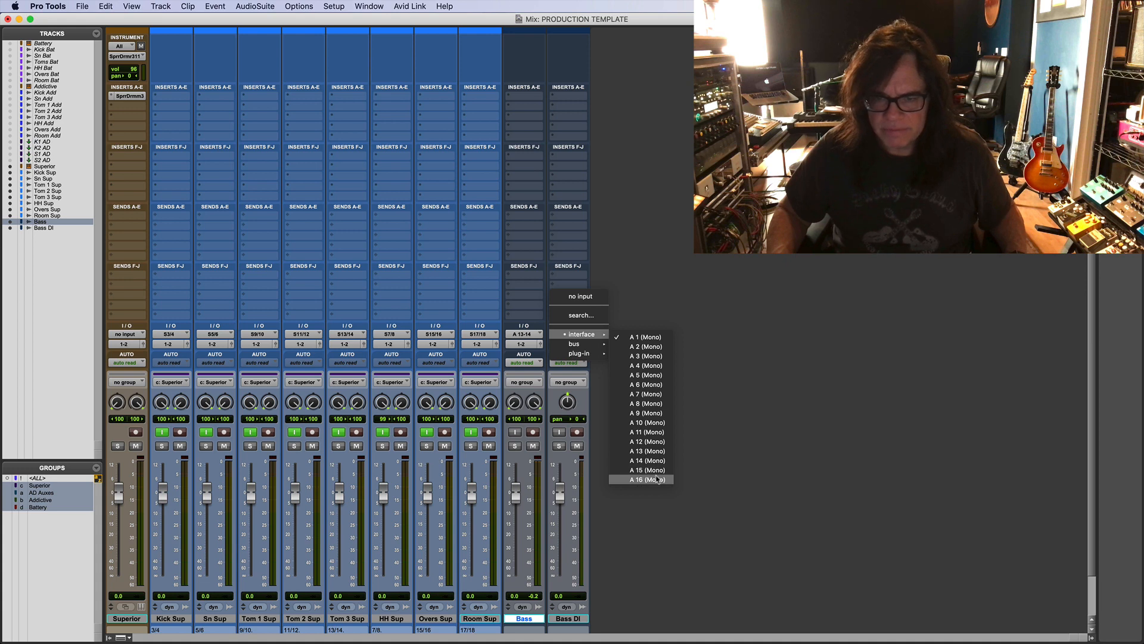
pyautogui.click(657, 480)
# Step: Group the Bass and Bass DI tracks under the name Bass and test the group by toggling the Bass track's mute
pyautogui.keyDown('shift'); pyautogui.click(558, 620); pyautogui.keyUp('shift')
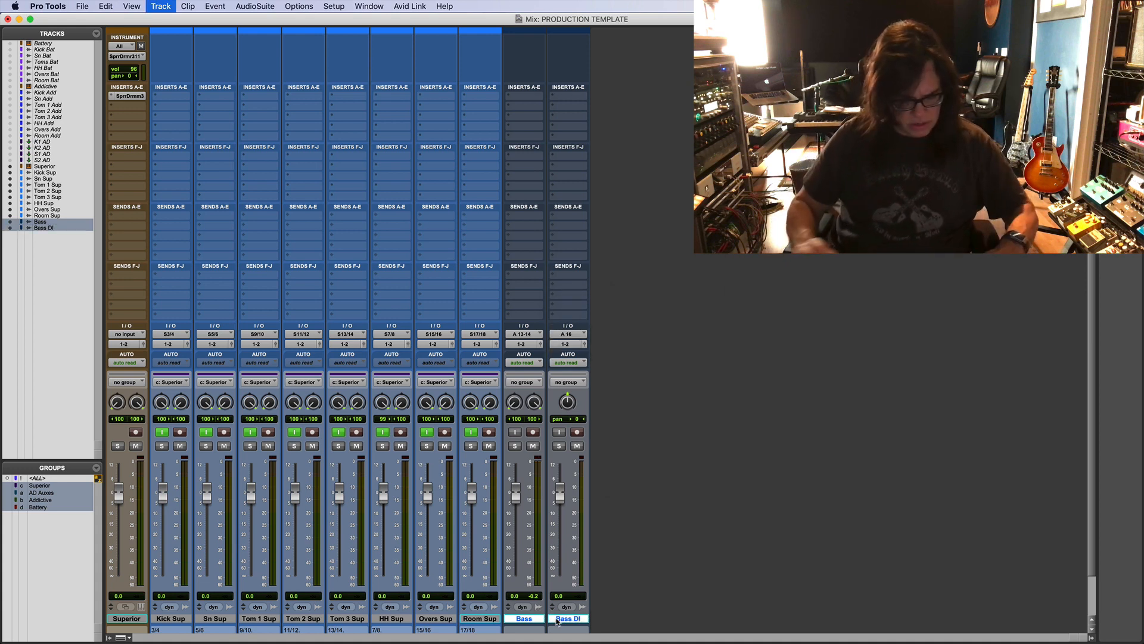
pyautogui.press('super+g')
pyautogui.write('Bass')
pyautogui.press('Return')
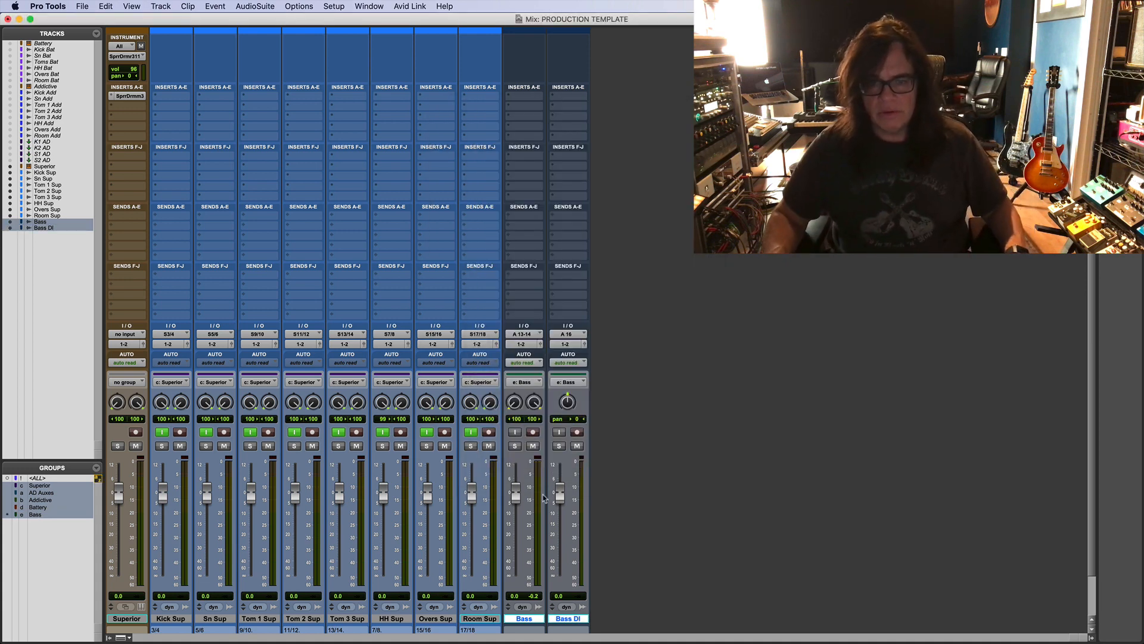
pyautogui.click(532, 446)
pyautogui.click(532, 446)
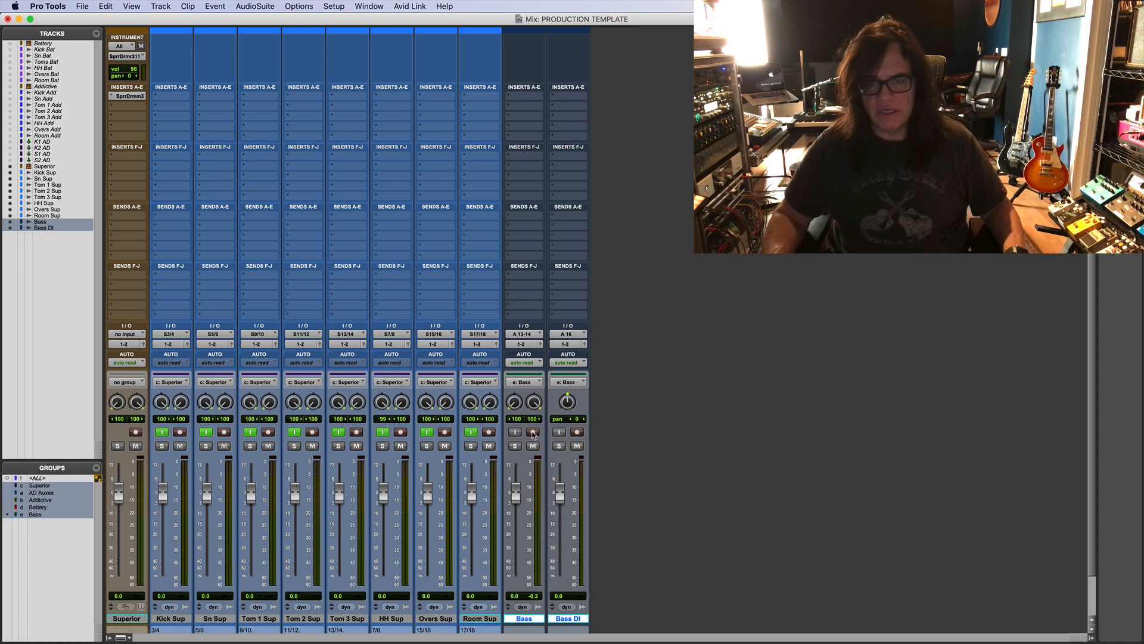
# Step: Toggle record enable on the Bass track, then pull the Bass DI fader all the way down independently and reset it to 0.0
pyautogui.click(533, 433)
pyautogui.click(533, 433)
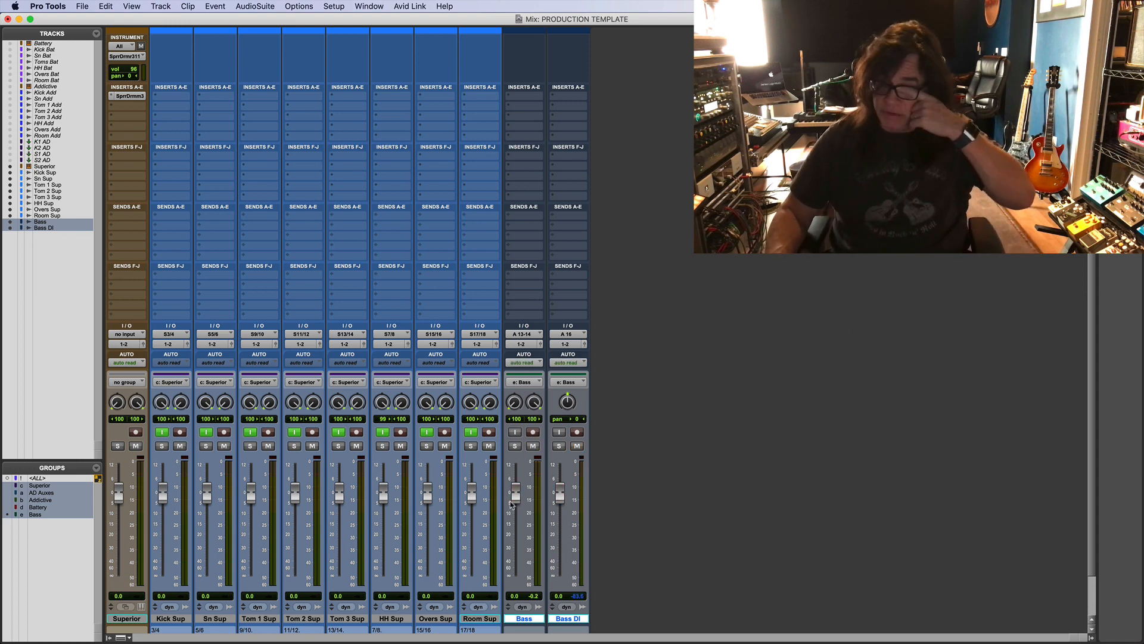
pyautogui.moveTo(560, 495); pyautogui.dragTo(560, 576)
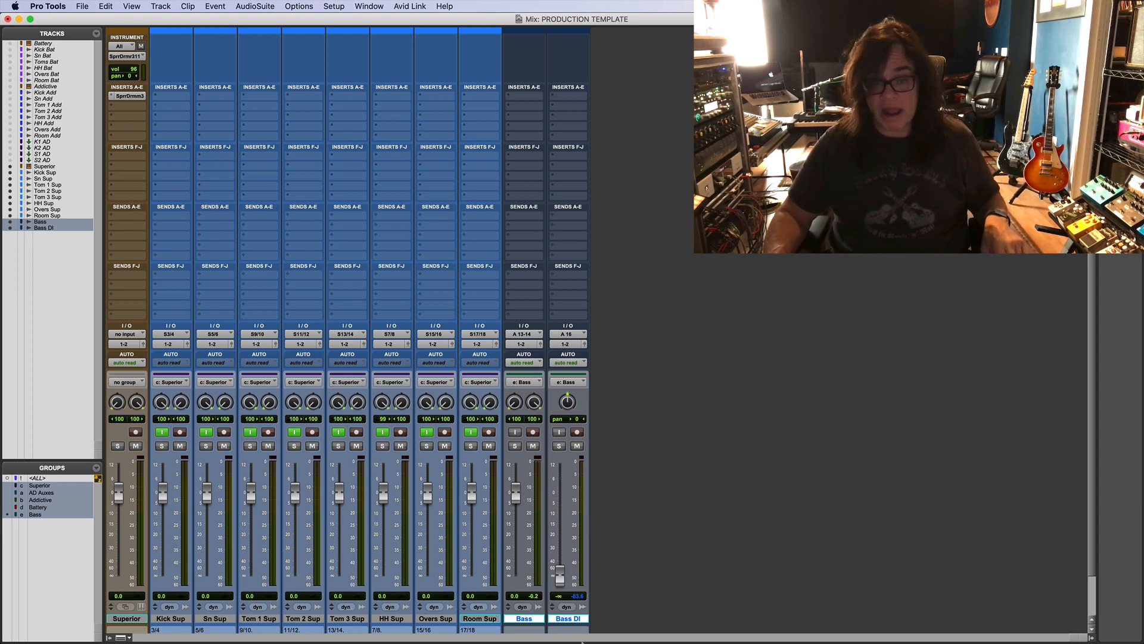
pyautogui.keyDown('alt'); pyautogui.click(562, 573); pyautogui.keyUp('alt')
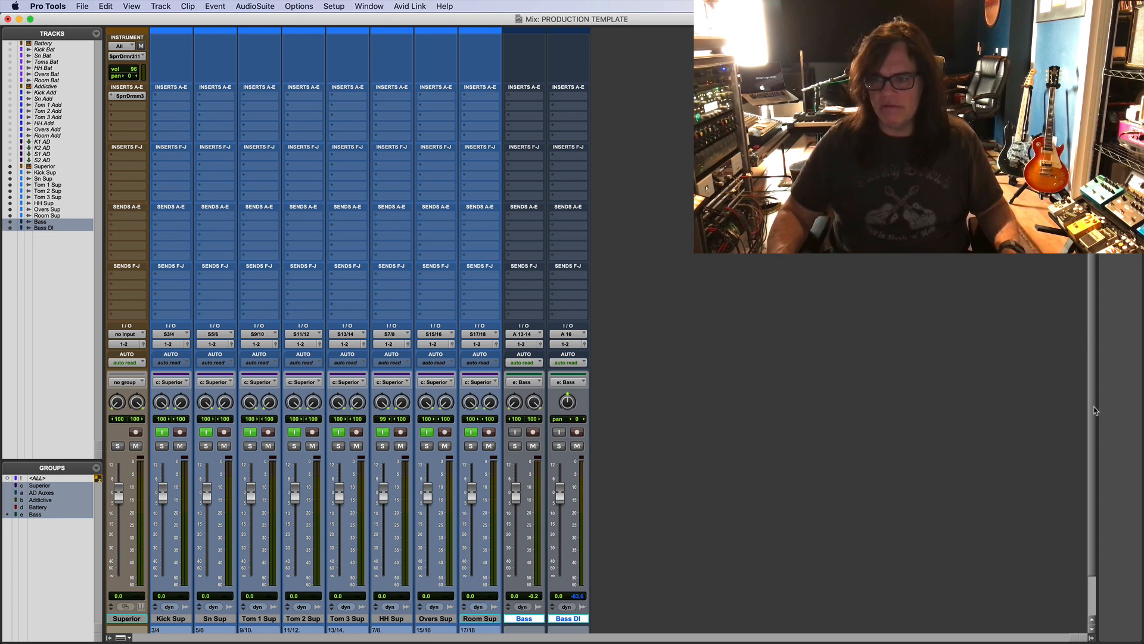
# Step: Create four new mono audio tracks after the Bass DI track
pyautogui.scroll(-2, 1095, 410)
pyautogui.press('shift+super+n')
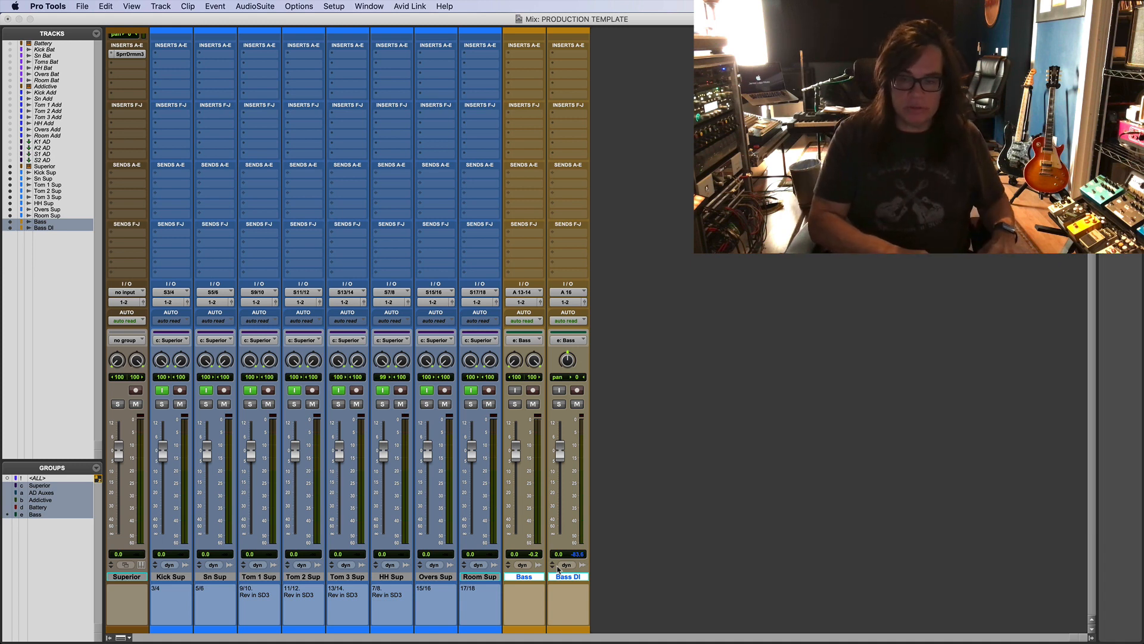
pyautogui.press('super+shift+n')
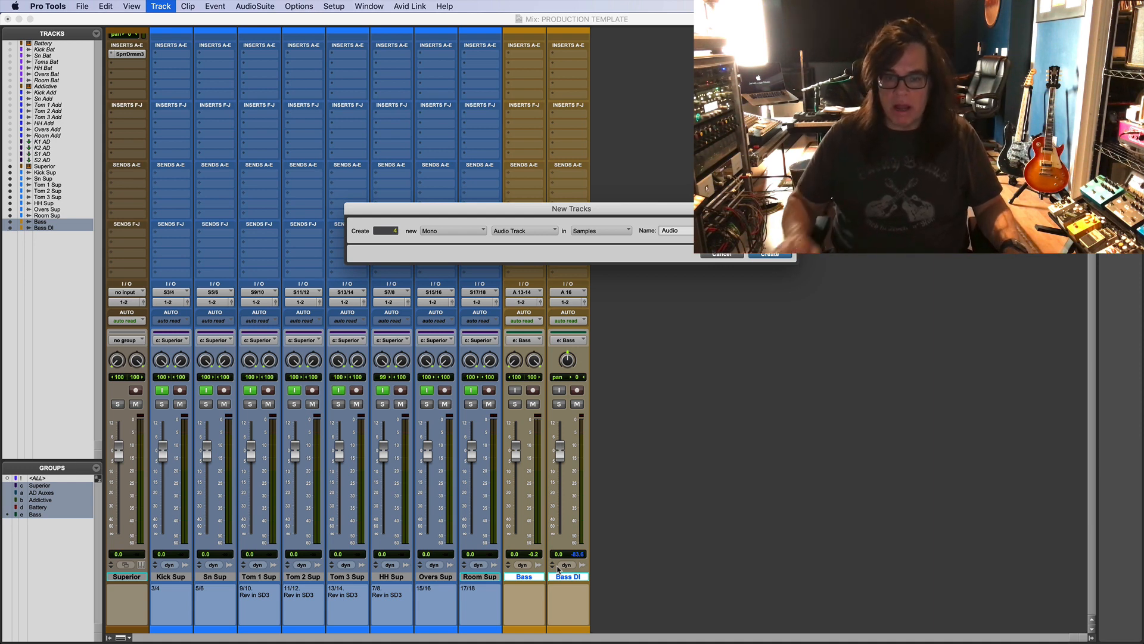
pyautogui.press('Return')
# Step: Rename the four new mono tracks G1, G2, G3 and G4 in order
pyautogui.doubleClick(624, 578)
pyautogui.write('G')
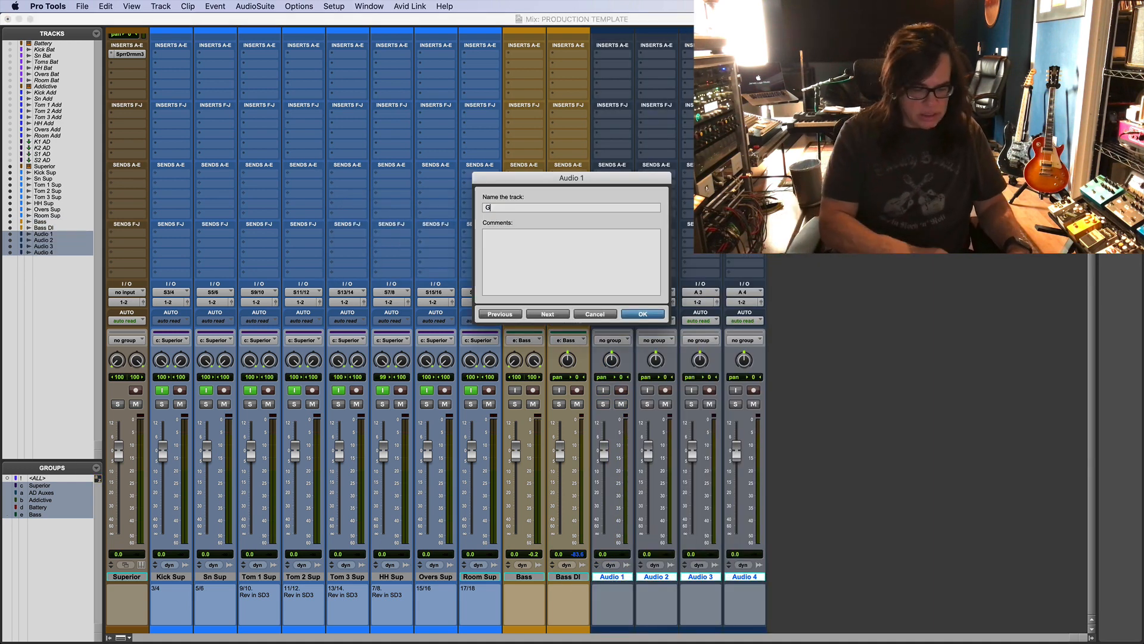
pyautogui.write('1')
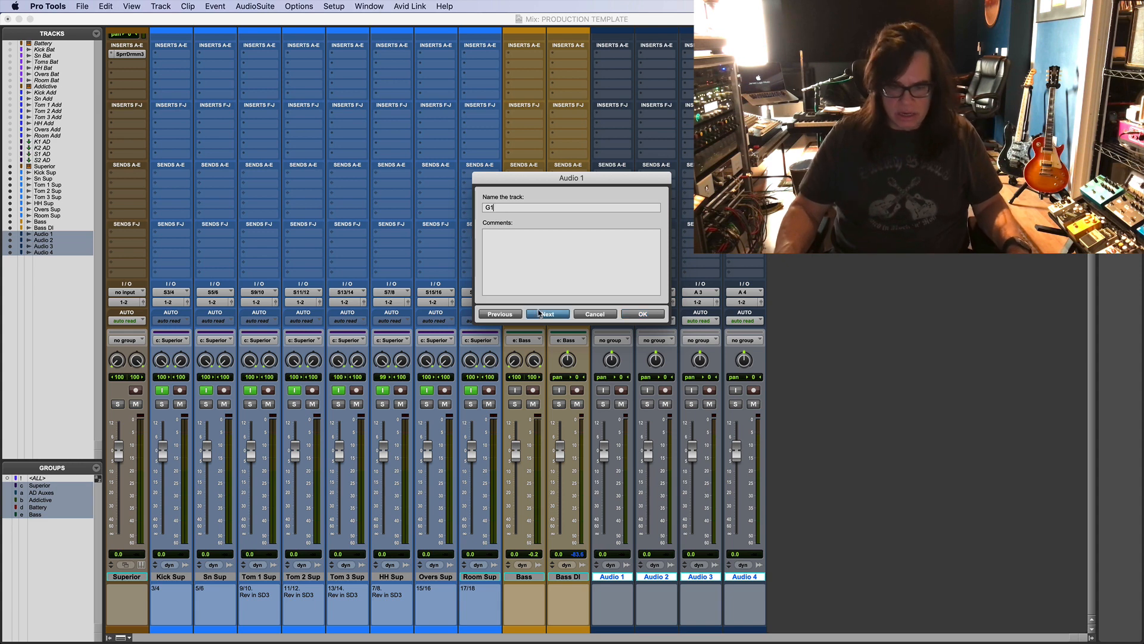
pyautogui.click(538, 314)
pyautogui.write('G2')
pyautogui.click(538, 314)
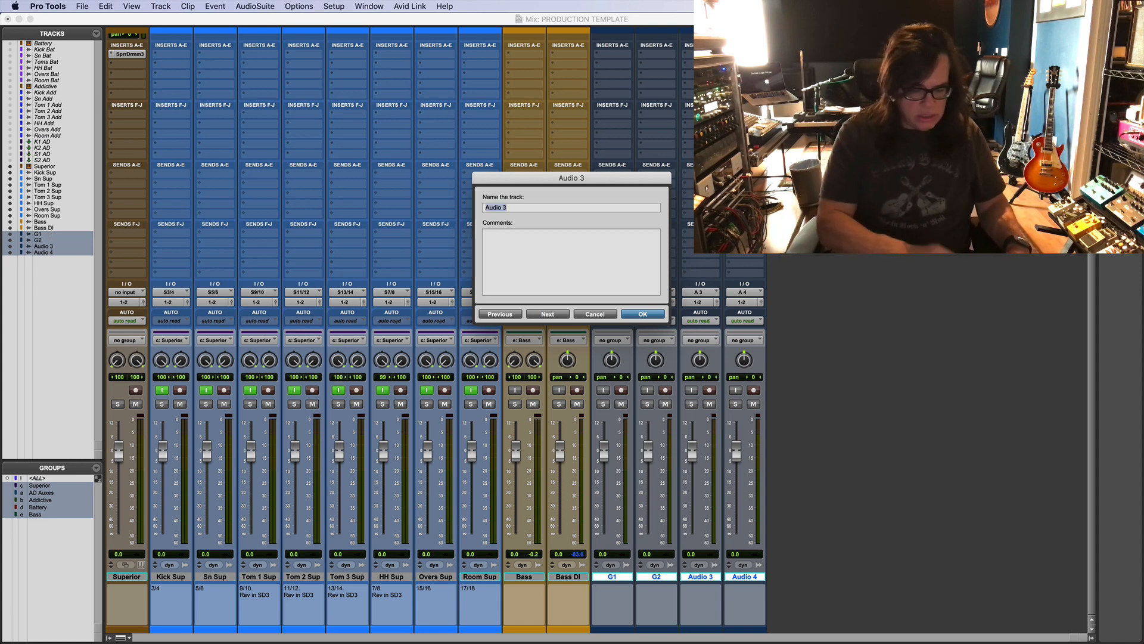
pyautogui.write('G3')
pyautogui.click(538, 314)
pyautogui.write('G4')
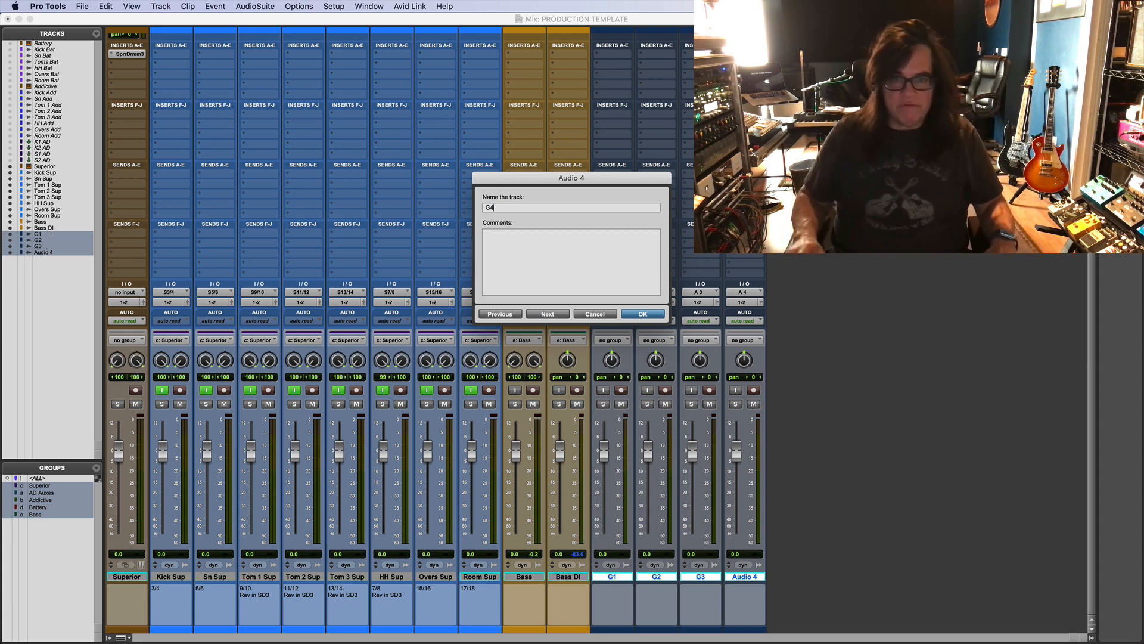
pyautogui.press('Return')
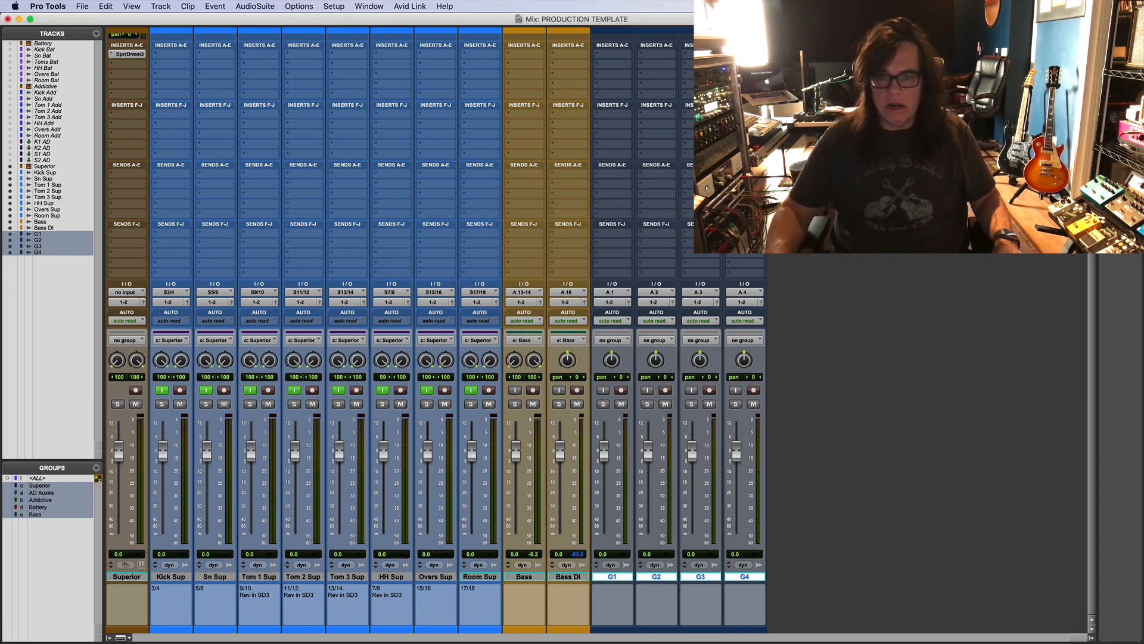
# Step: Set the input of all four G tracks to interface A 1 and colour the tracks green
pyautogui.click(618, 292)
pyautogui.moveTo(619, 292)
pyautogui.click(690, 295)
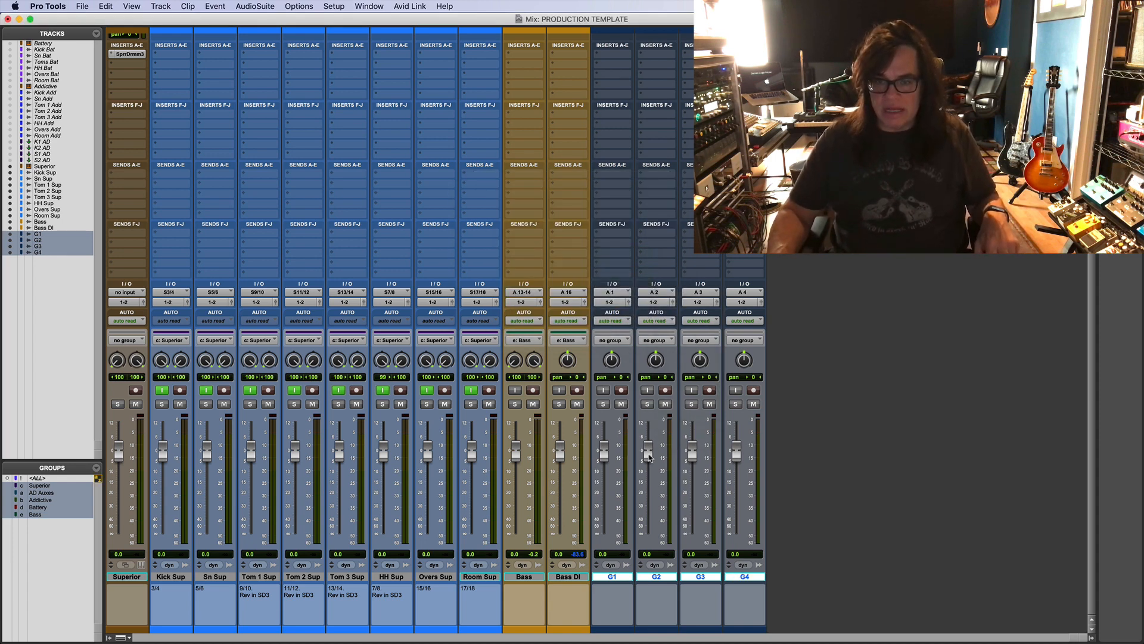
pyautogui.press('super+z')
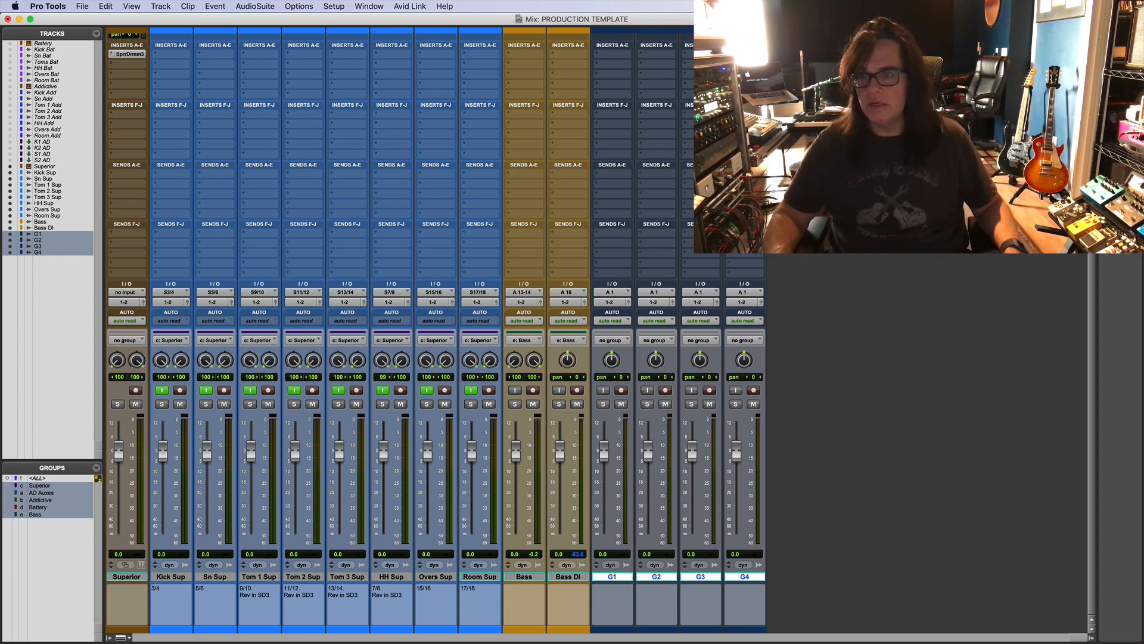
pyautogui.click(894, 149)
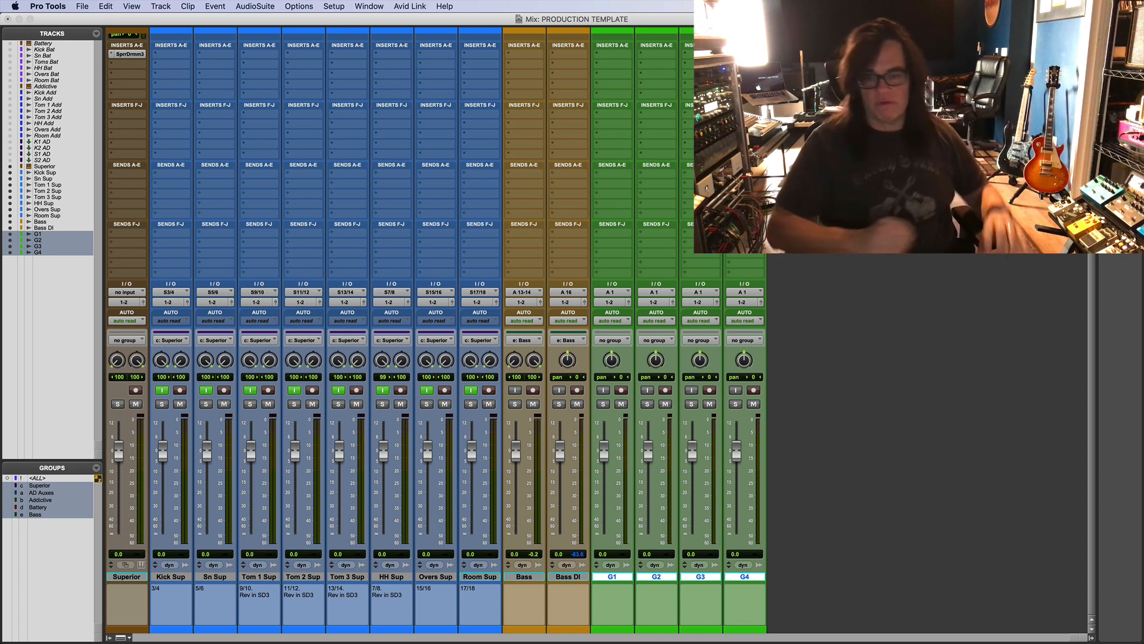
# Step: Create four new stereo audio tracks after the G4 track
pyautogui.press('super+shift+n')
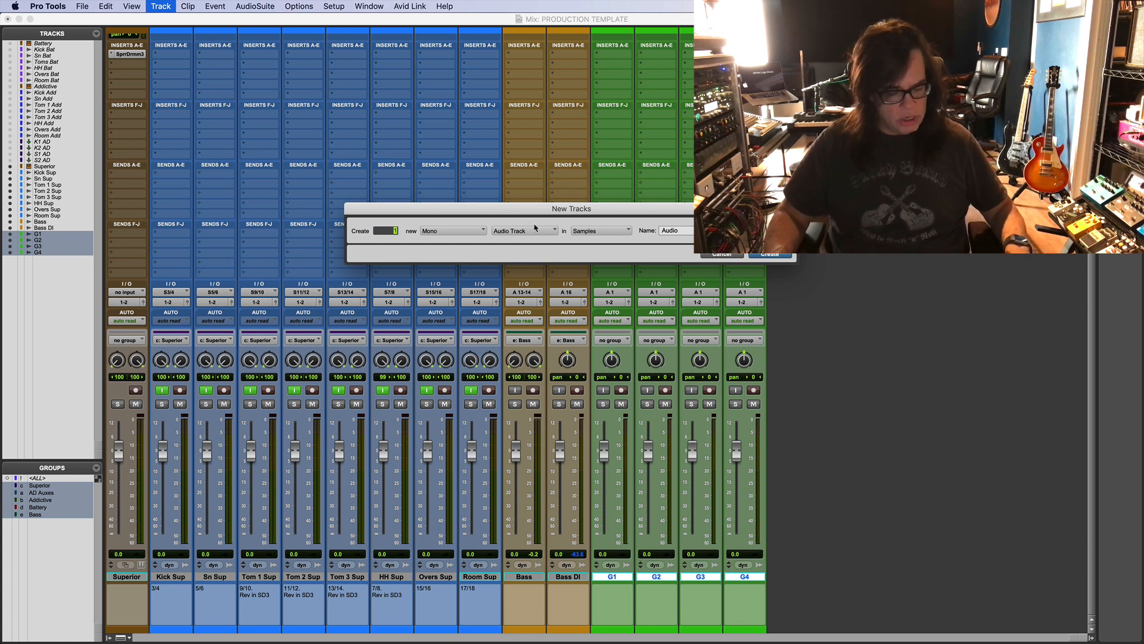
pyautogui.write('4')
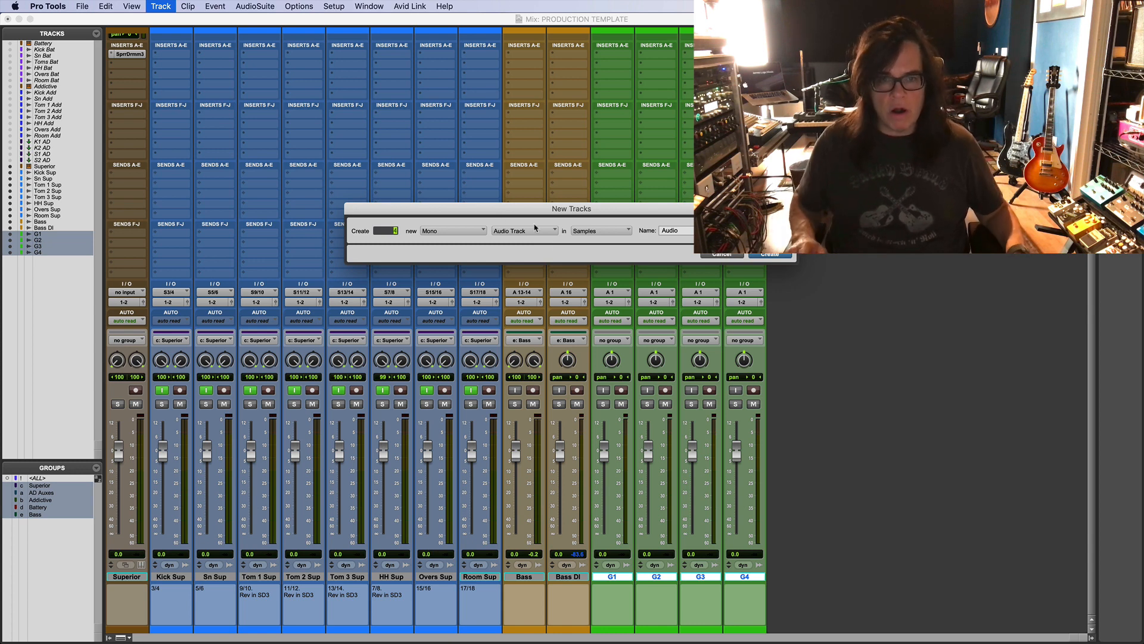
pyautogui.click(439, 231)
pyautogui.click(442, 245)
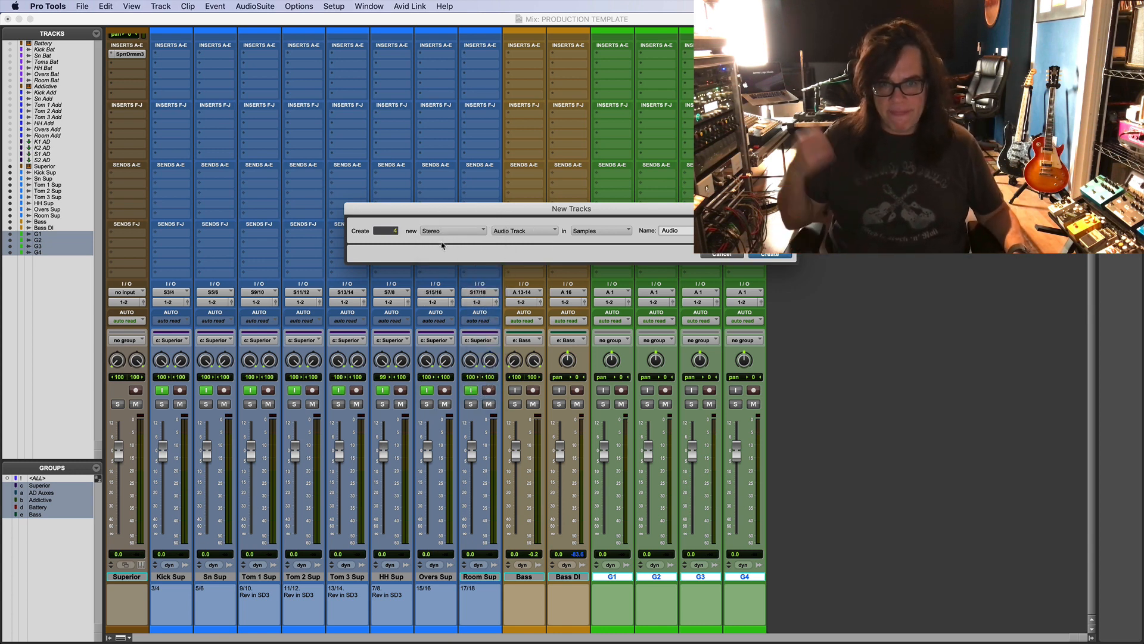
pyautogui.press('Return')
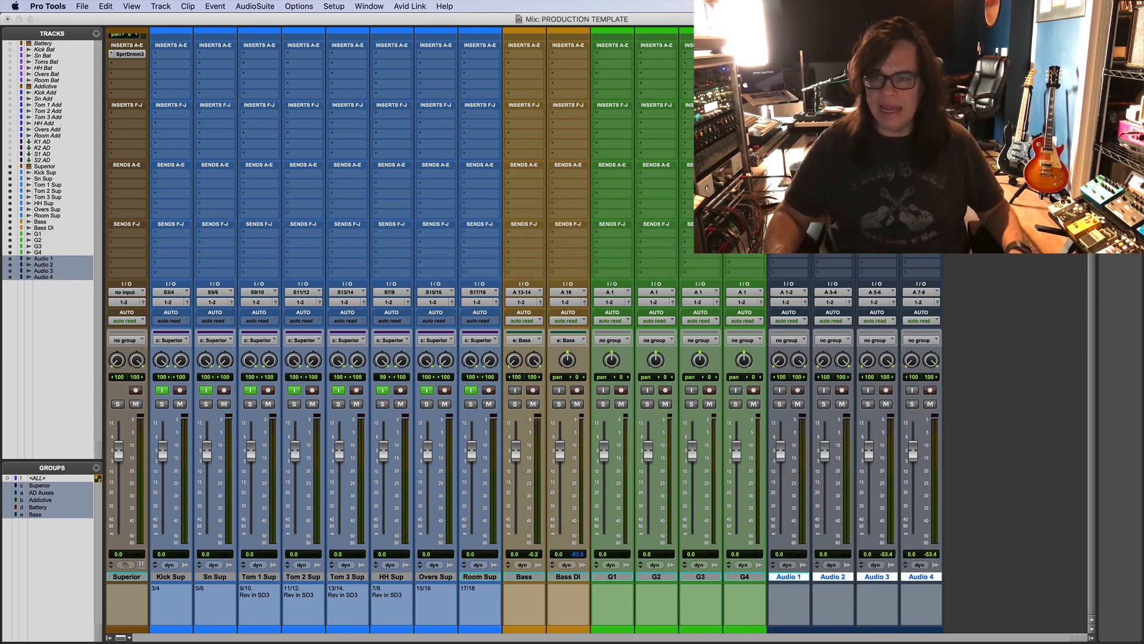
# Step: Set the input of the Audio 1 and Audio 2 tracks together to interface A 13-14
pyautogui.click(858, 576)
pyautogui.click(804, 577)
pyautogui.keyDown('shift'); pyautogui.click(822, 578); pyautogui.keyUp('shift')
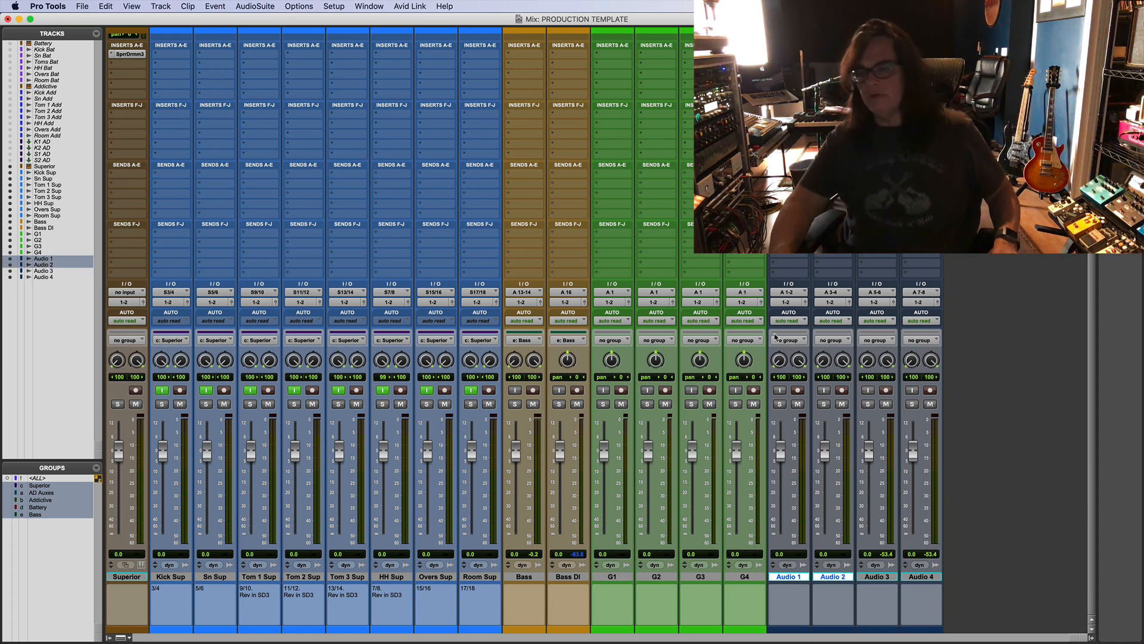
pyautogui.click(789, 292)
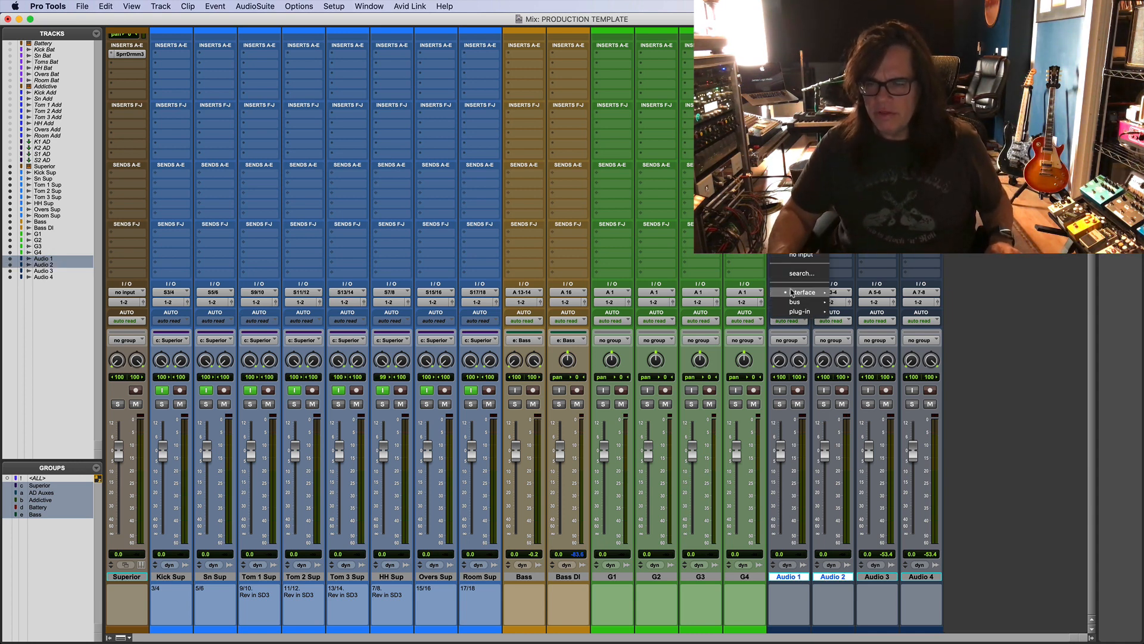
pyautogui.moveTo(804, 292)
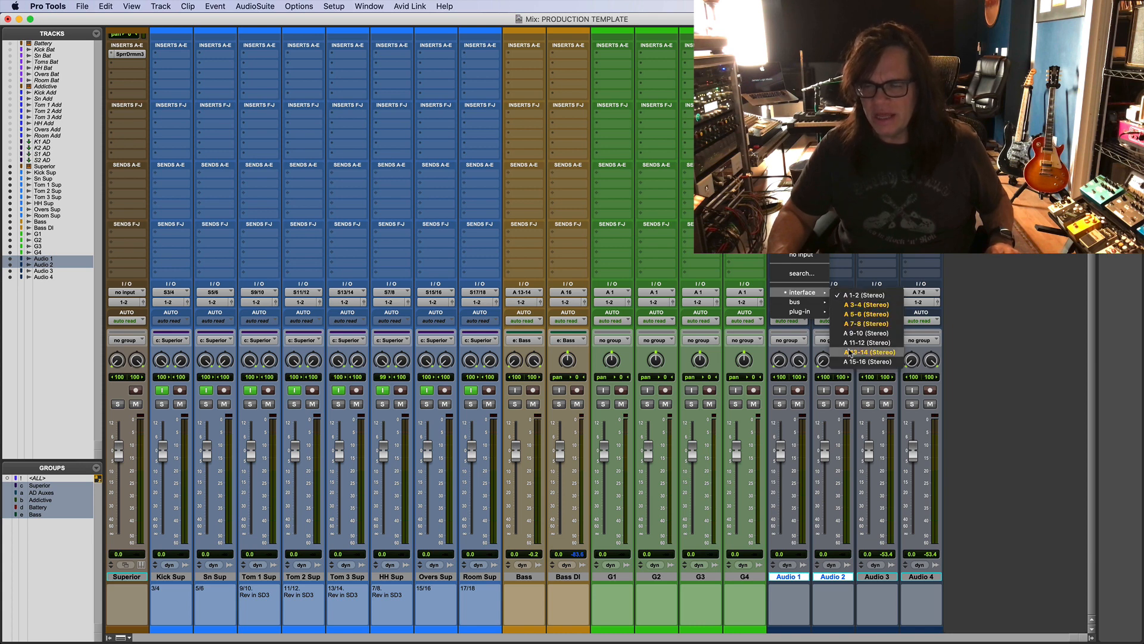
pyautogui.click(870, 352)
# Step: Set the input of the Audio 3 and Audio 4 tracks together to interface A 11-12
pyautogui.click(891, 580)
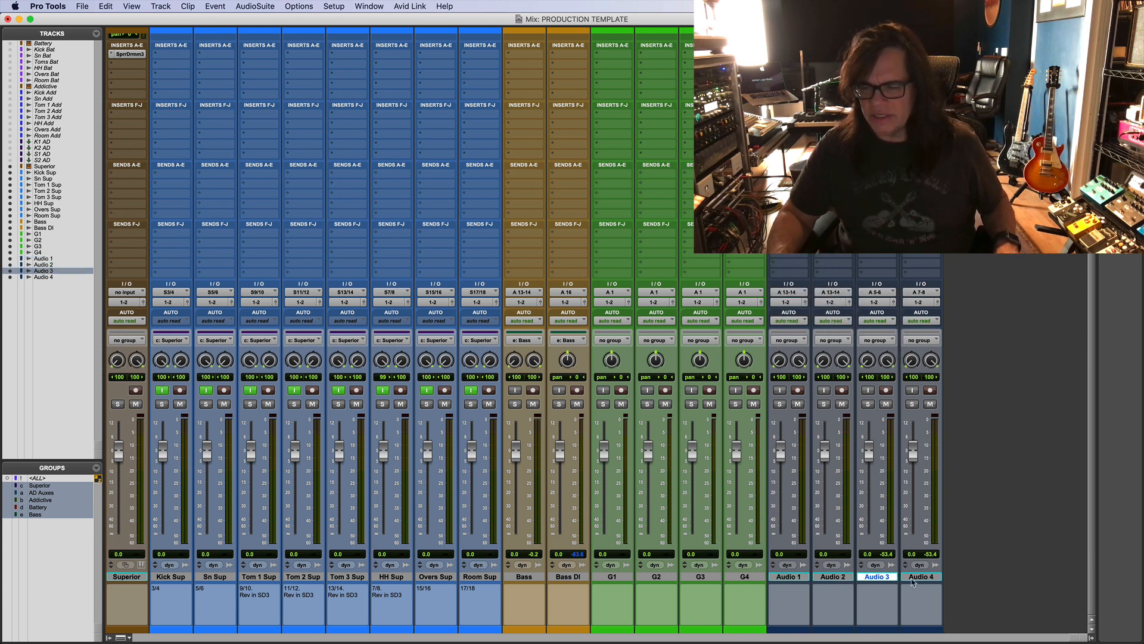
pyautogui.keyDown('shift'); pyautogui.click(931, 579); pyautogui.keyUp('shift')
pyautogui.click(878, 294)
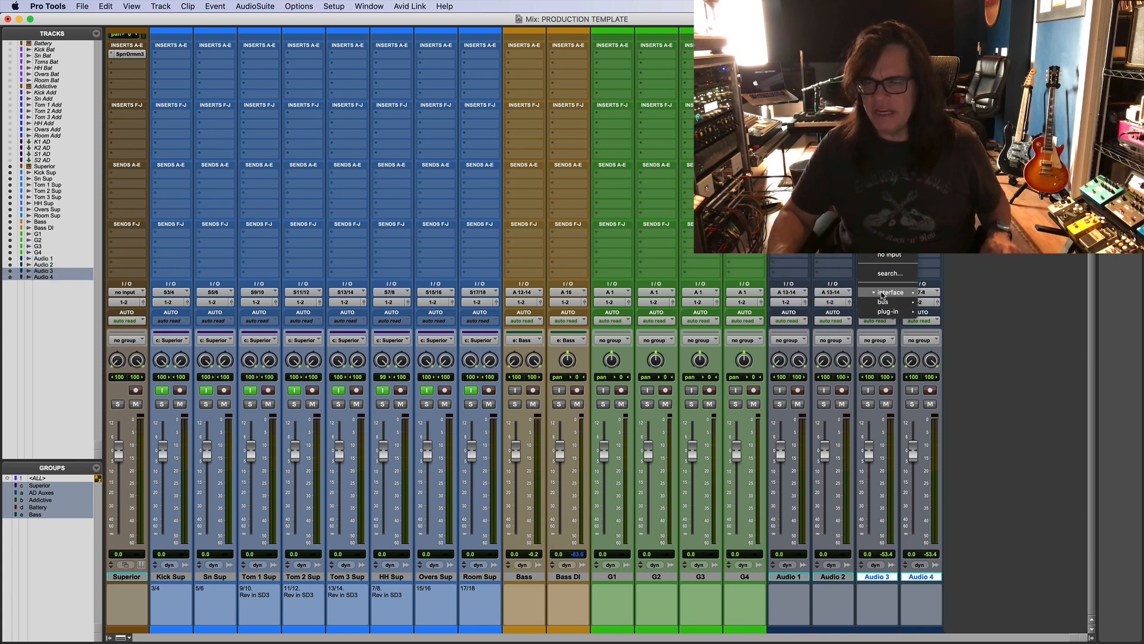
pyautogui.moveTo(891, 292)
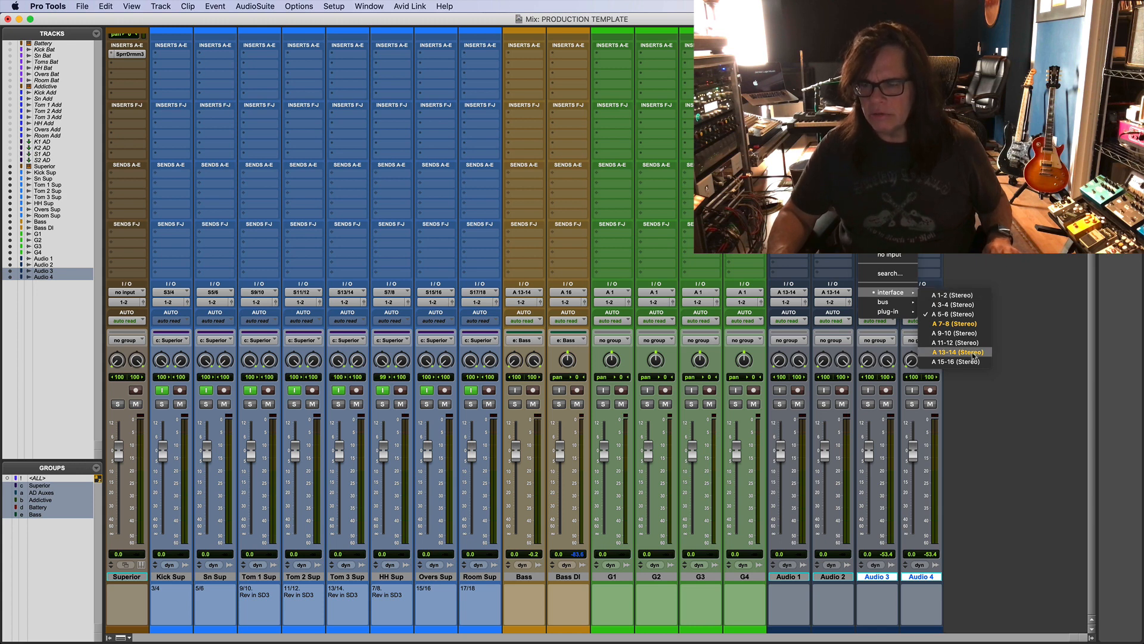
pyautogui.keyDown('alt'); pyautogui.keyDown('shift'); pyautogui.click(955, 343); pyautogui.keyUp('shift'); pyautogui.keyUp('alt')
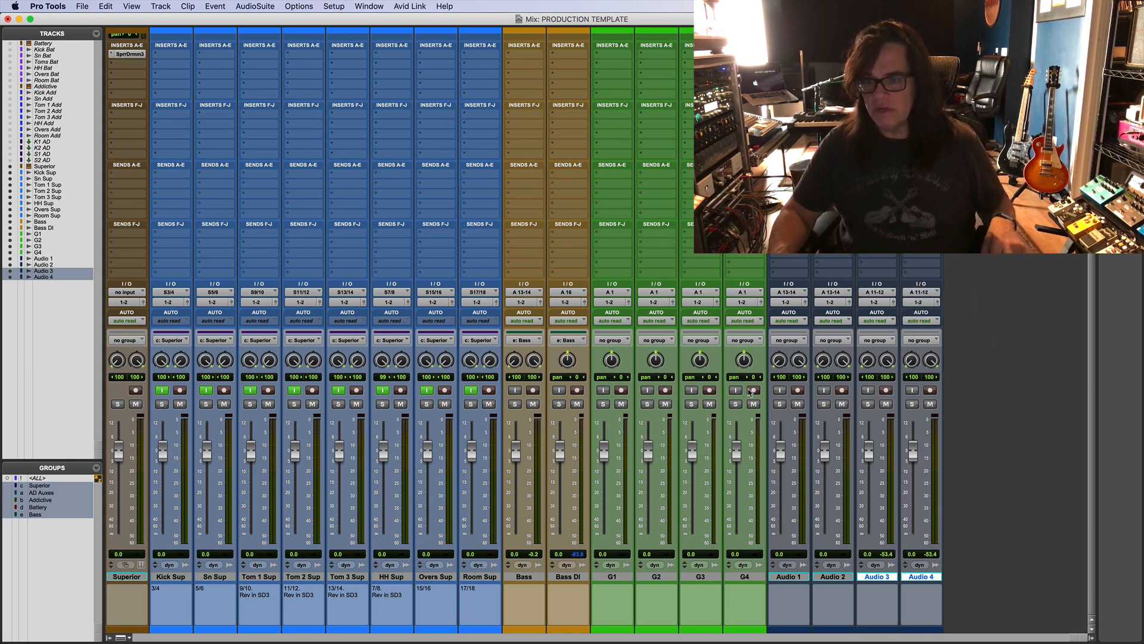
# Step: Colour the Audio 1 and Audio 2 tracks purple
pyautogui.click(790, 579)
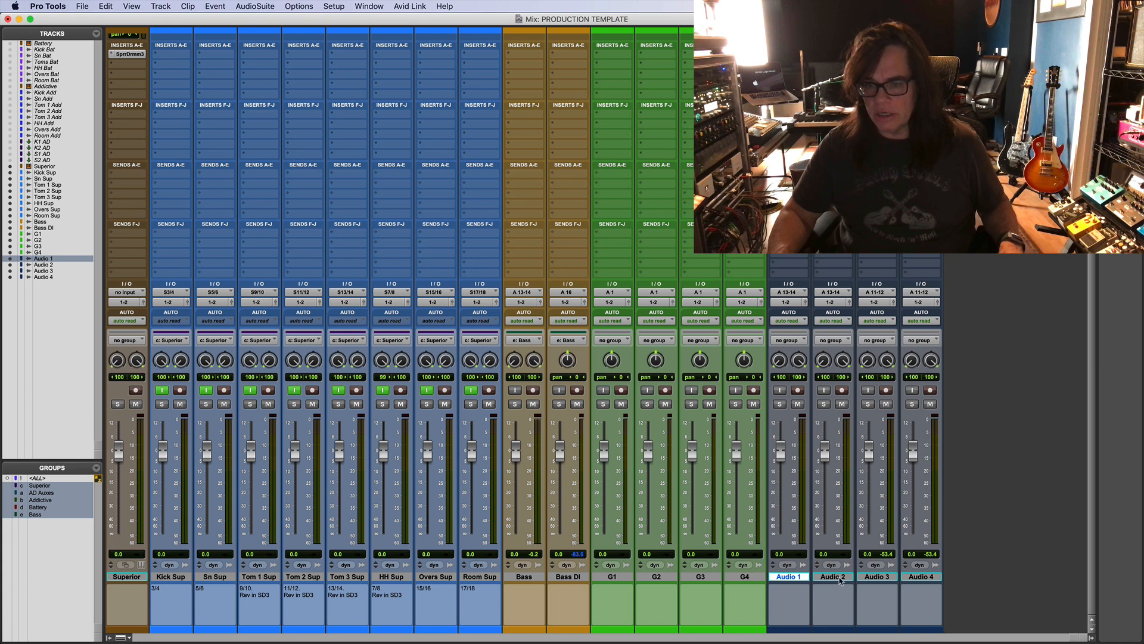
pyautogui.click(612, 577)
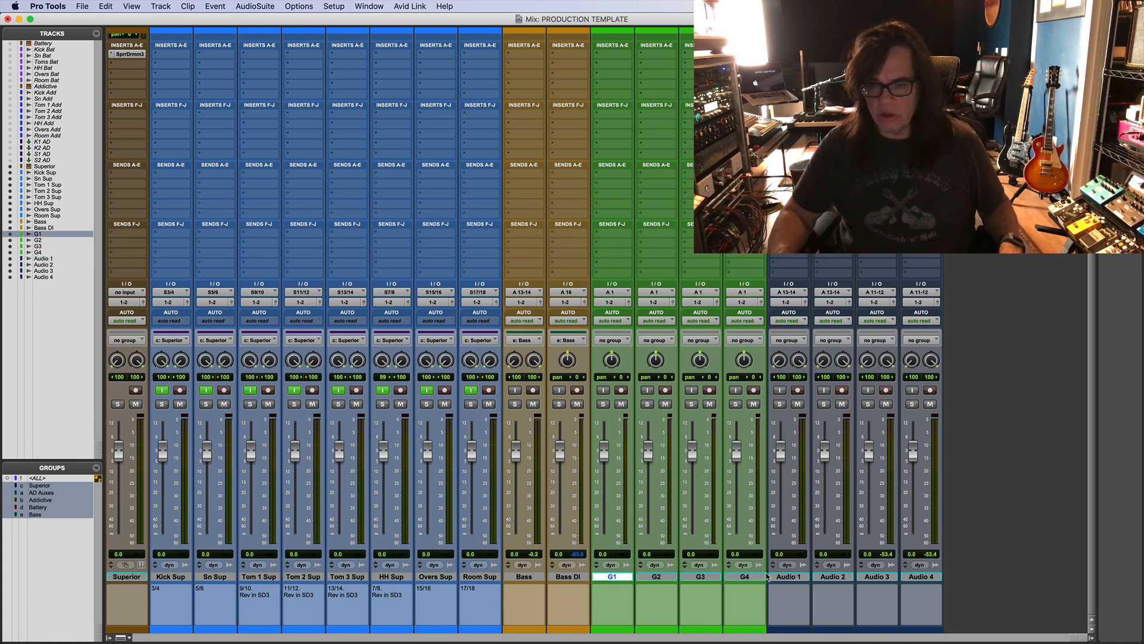
pyautogui.click(785, 577)
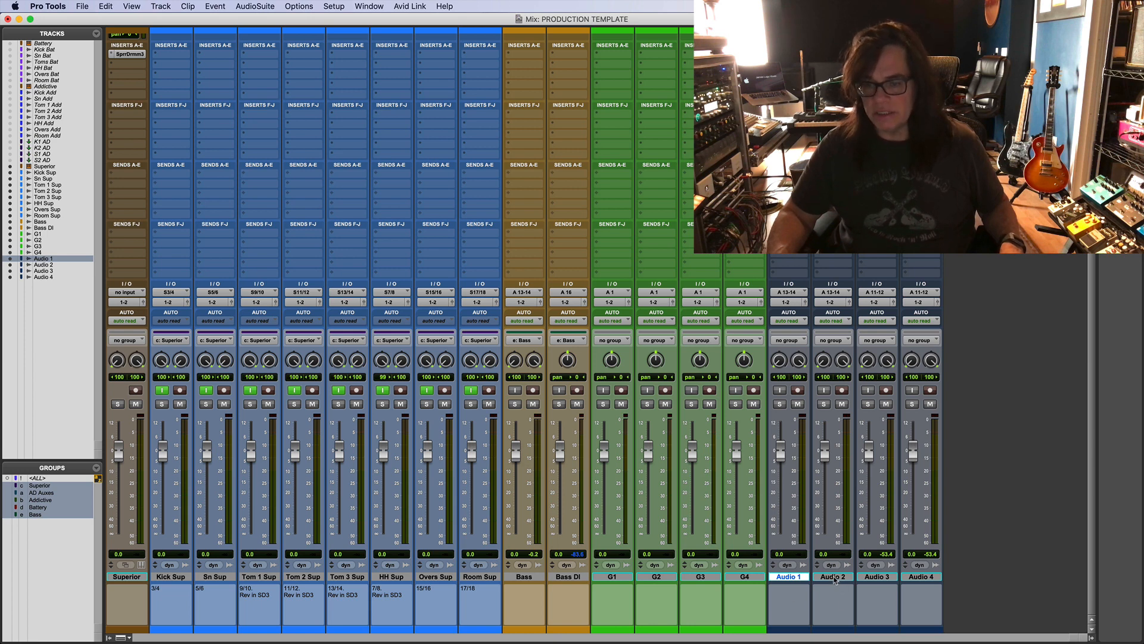
pyautogui.keyDown('shift'); pyautogui.click(835, 577); pyautogui.keyUp('shift')
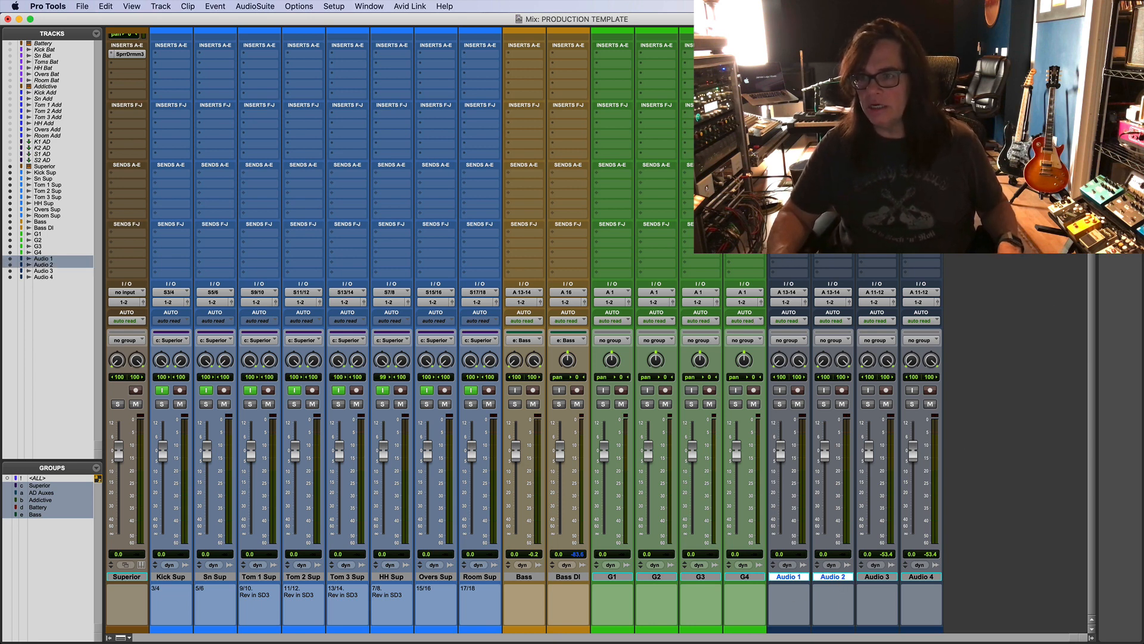
pyautogui.click(894, 149)
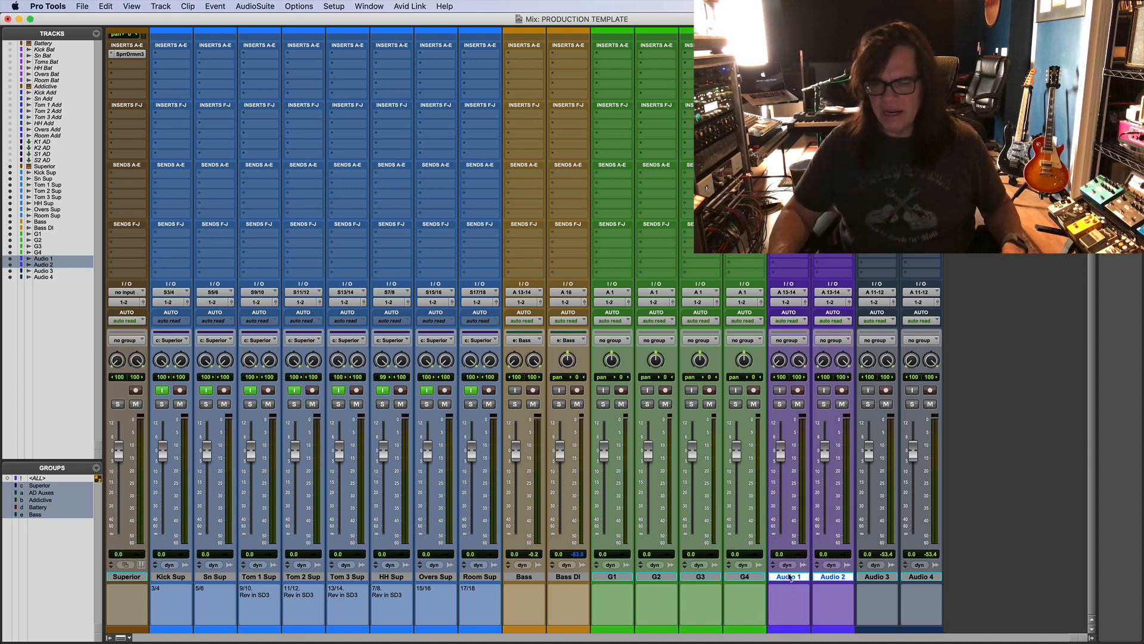
# Step: Rename the Audio 1 to Audio 4 tracks as Kem 1, Kem 2, Ox 1 and Ox 2
pyautogui.doubleClick(788, 577)
pyautogui.write('Kem 1')
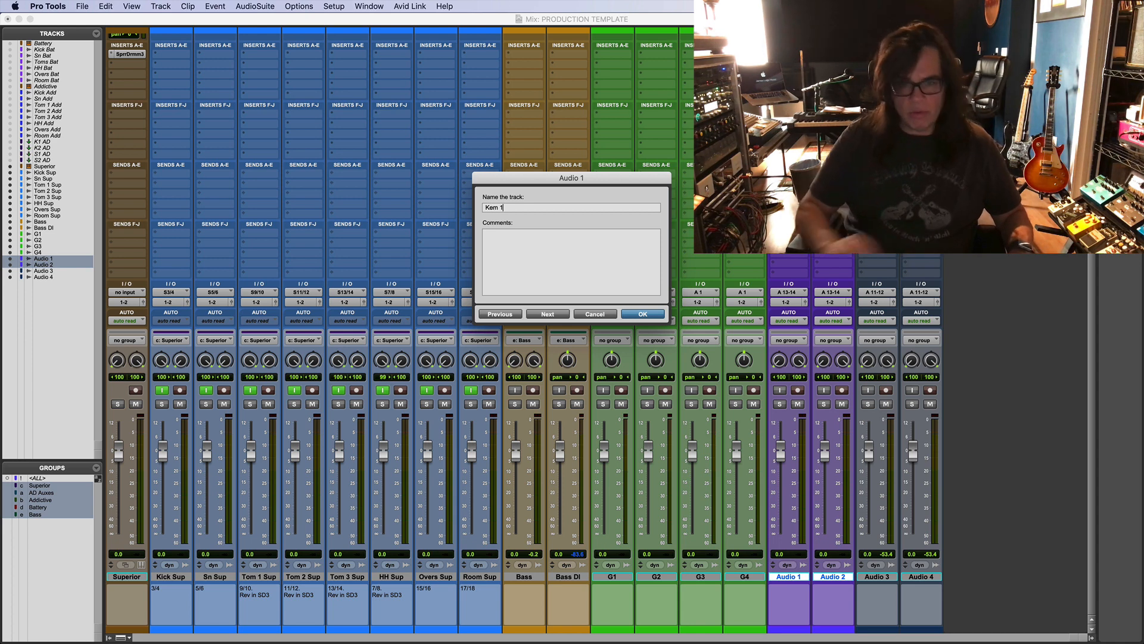
pyautogui.click(548, 314)
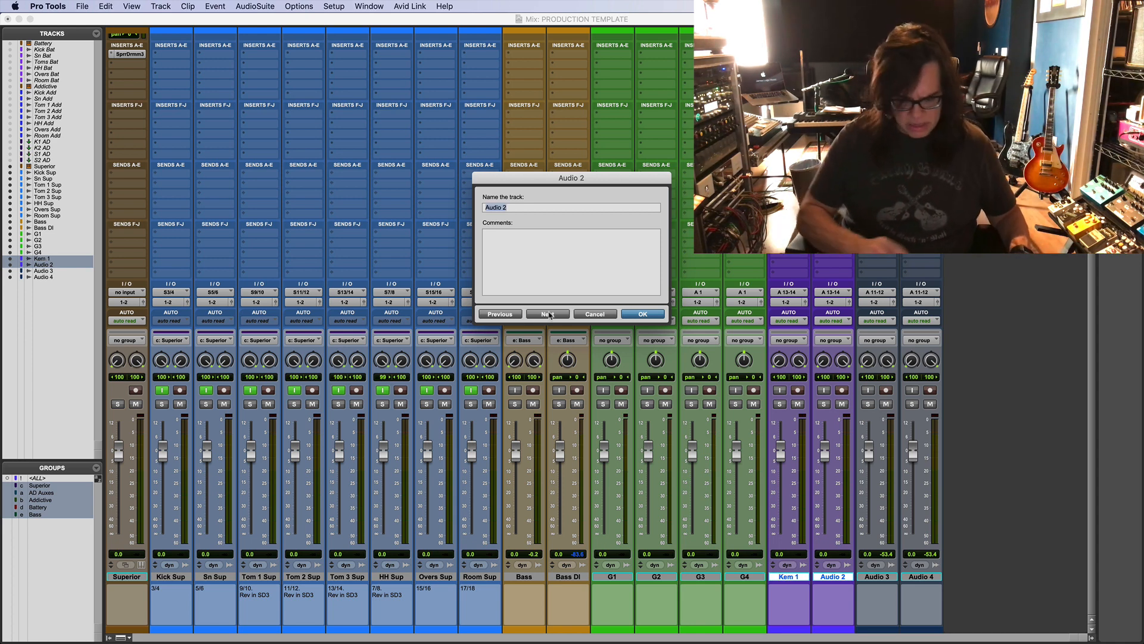
pyautogui.write('Kem 2')
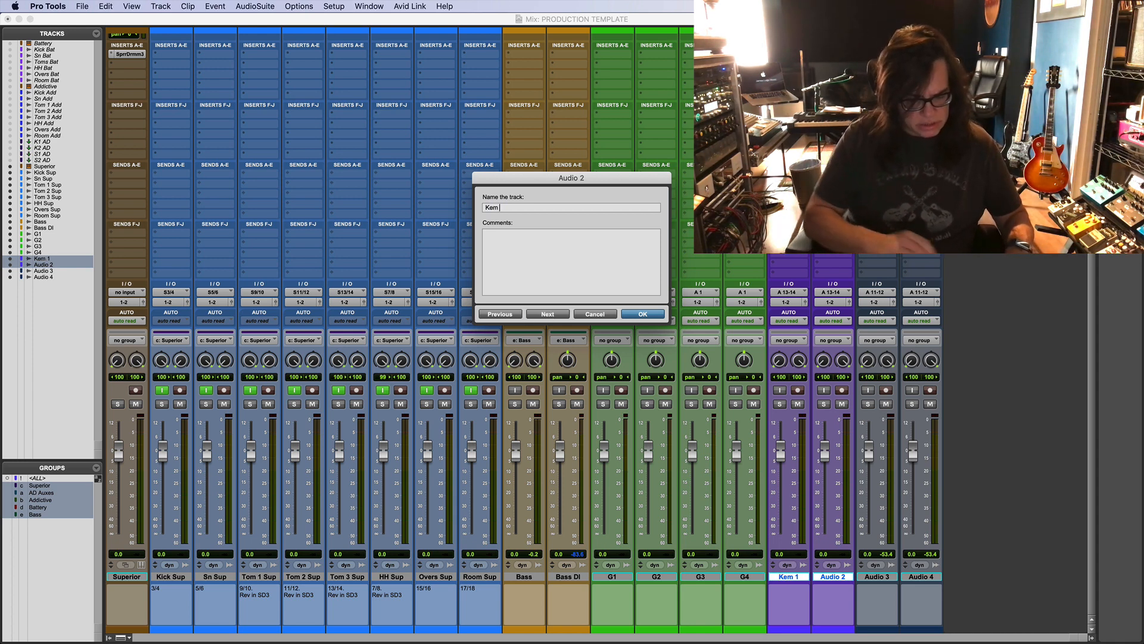
pyautogui.click(557, 315)
pyautogui.write('Ox 1')
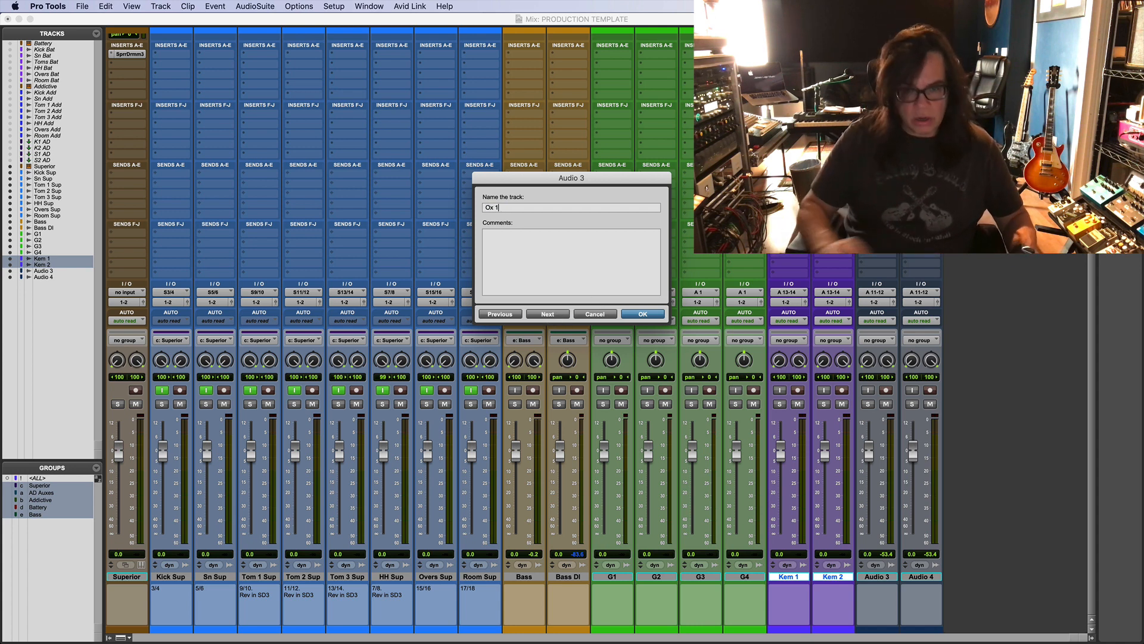
pyautogui.click(554, 314)
pyautogui.write('O')
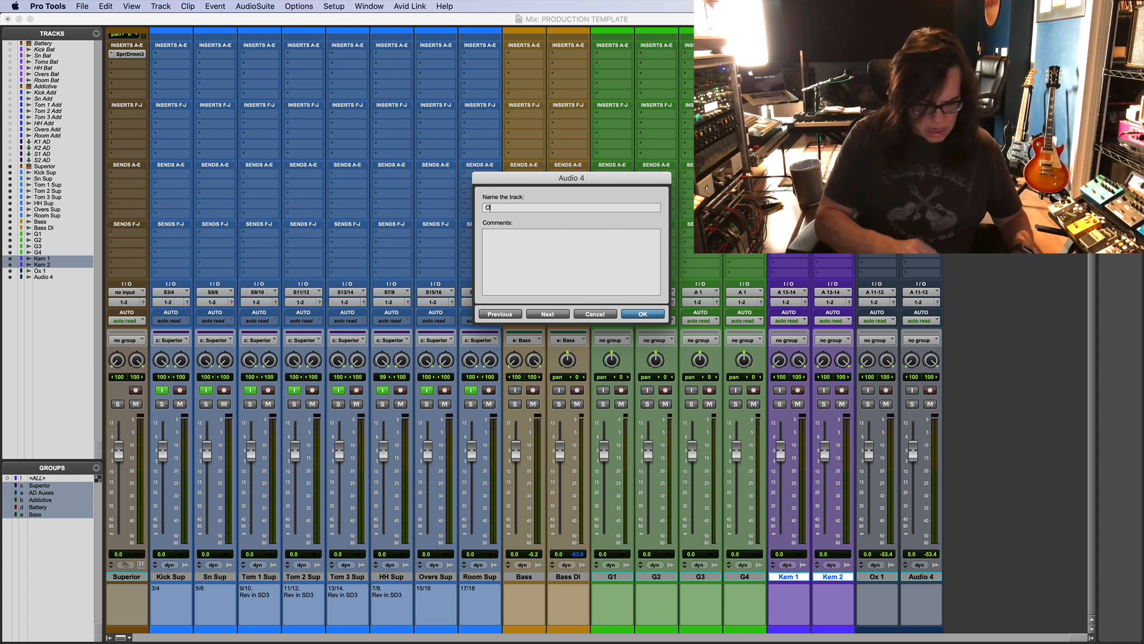
pyautogui.write('x 2')
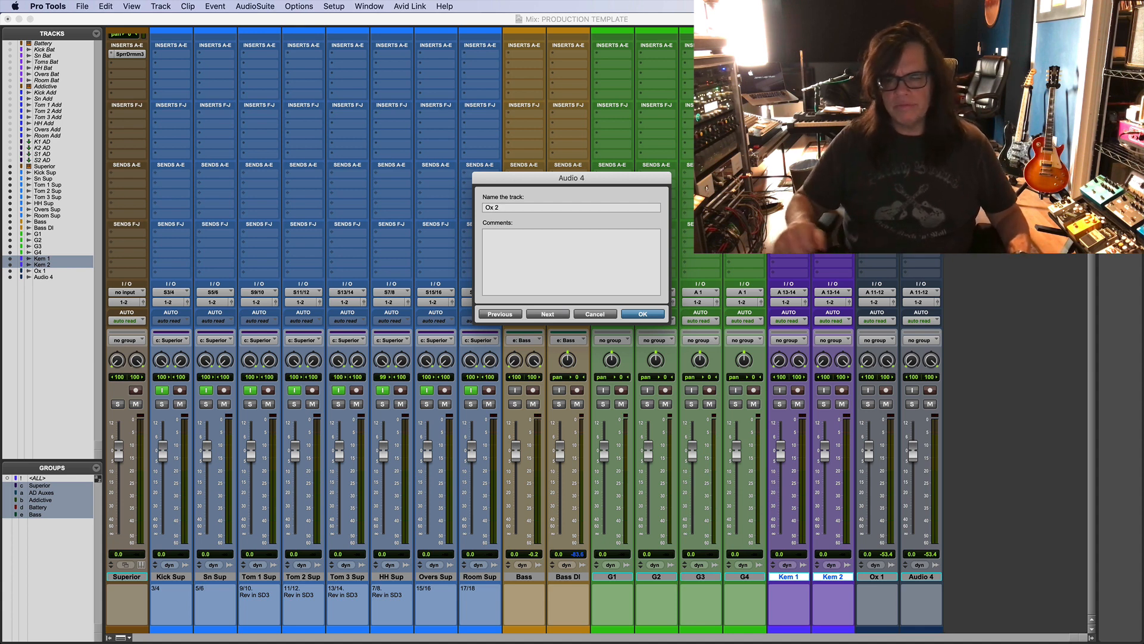
pyautogui.press('Return')
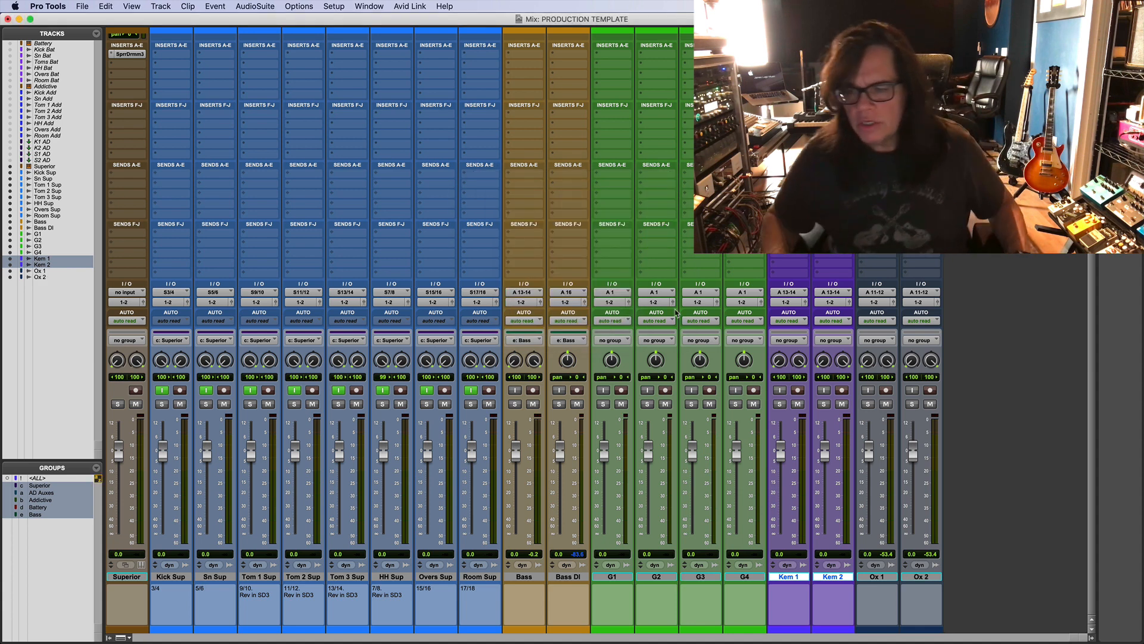
# Step: Colour the Ox 1 and Ox 2 tracks golden brown, matching the bass tracks
pyautogui.click(888, 576)
pyautogui.keyDown('shift'); pyautogui.click(921, 576); pyautogui.keyUp('shift')
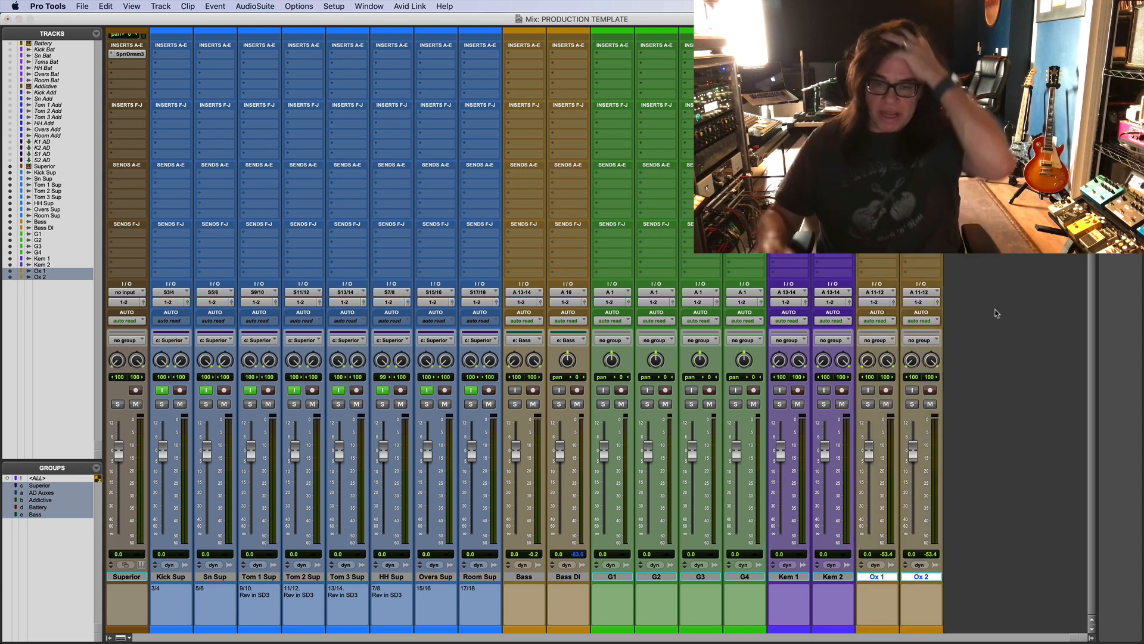
pyautogui.doubleClick(783, 577)
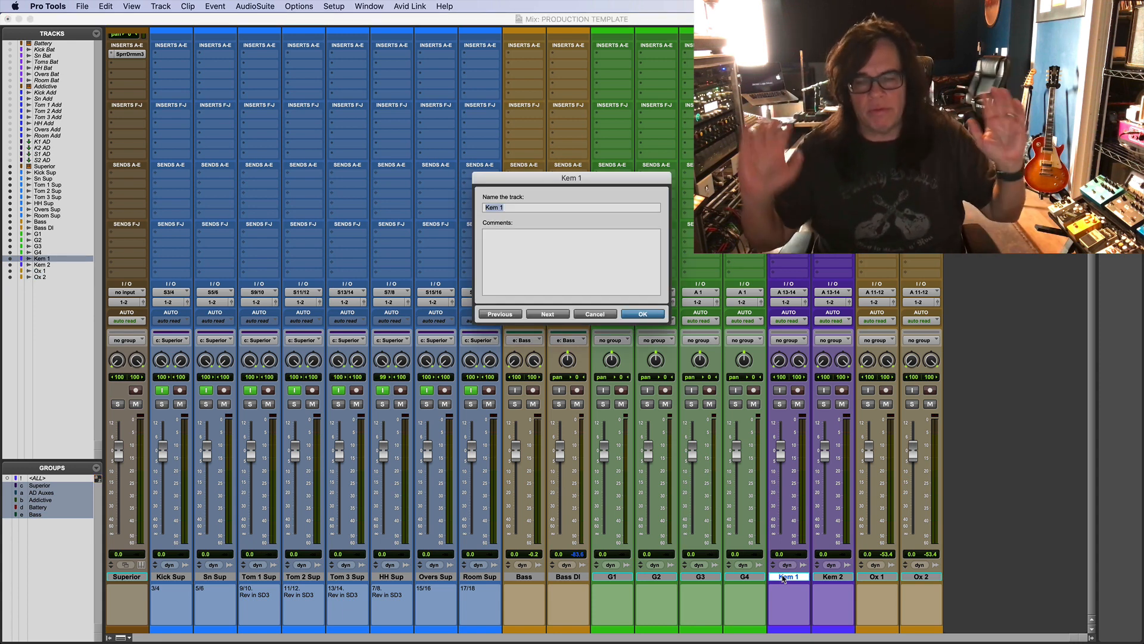
pyautogui.press('Return')
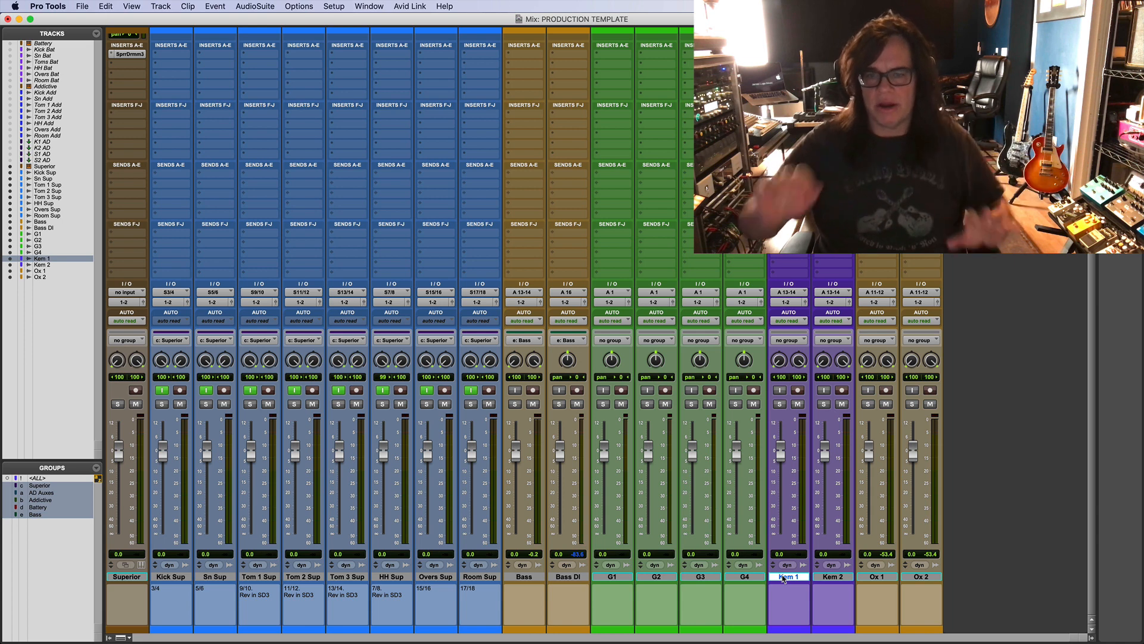
pyautogui.click(620, 578)
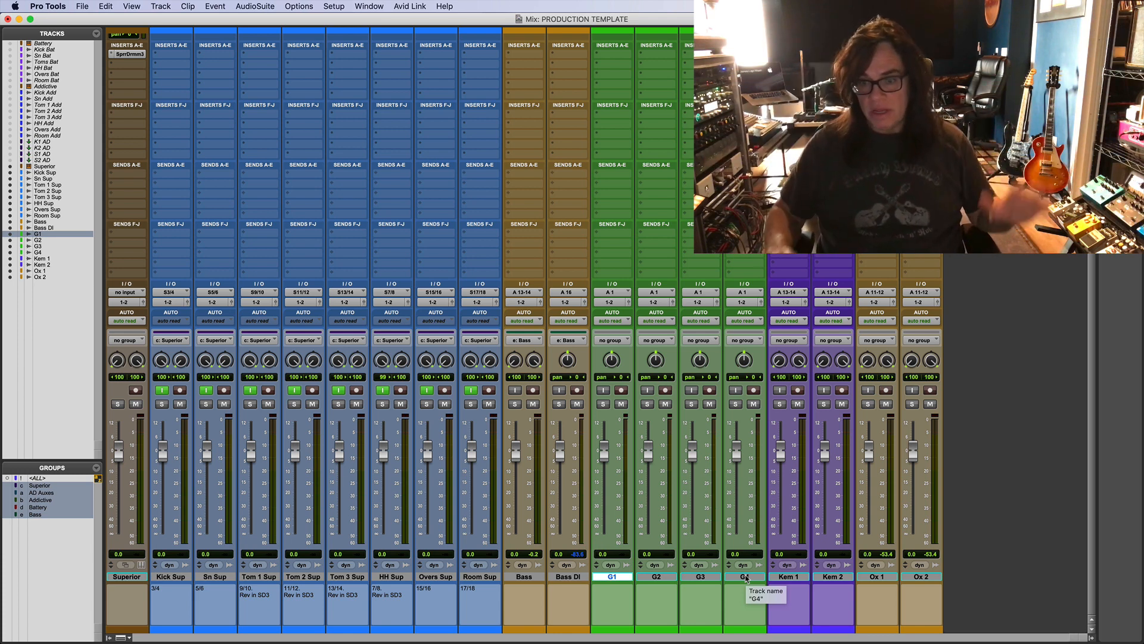
pyautogui.click(793, 577)
pyautogui.keyDown('shift'); pyautogui.click(828, 577); pyautogui.keyUp('shift')
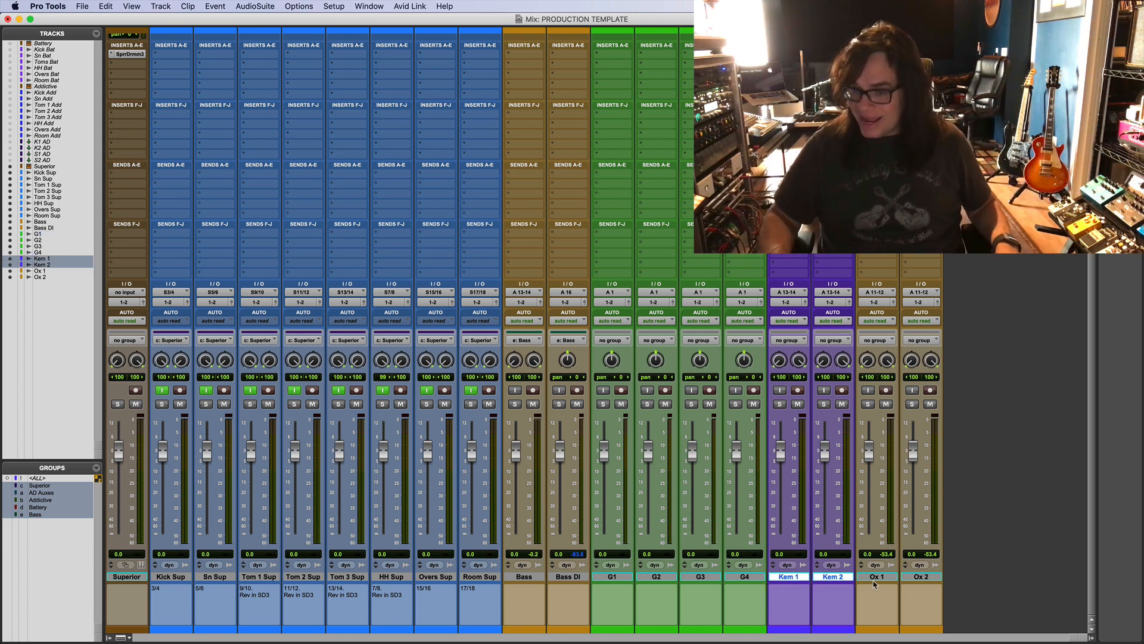
# Step: Create two new mono audio tracks after the Ox 2 track
pyautogui.click(876, 577)
pyautogui.click(916, 577)
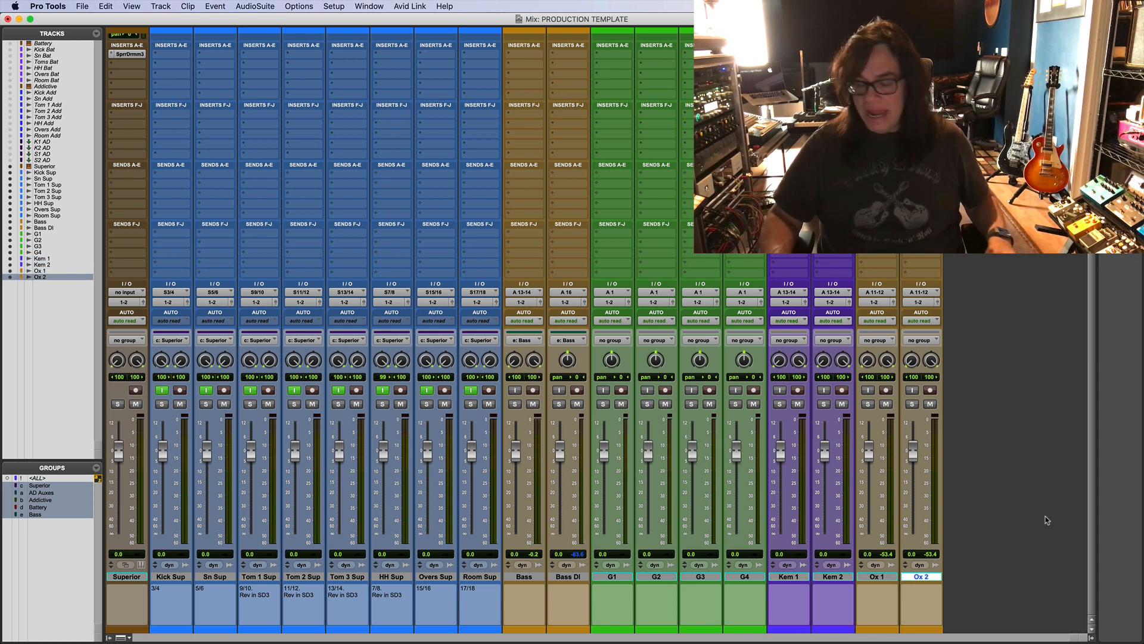
pyautogui.press('super+shift+n')
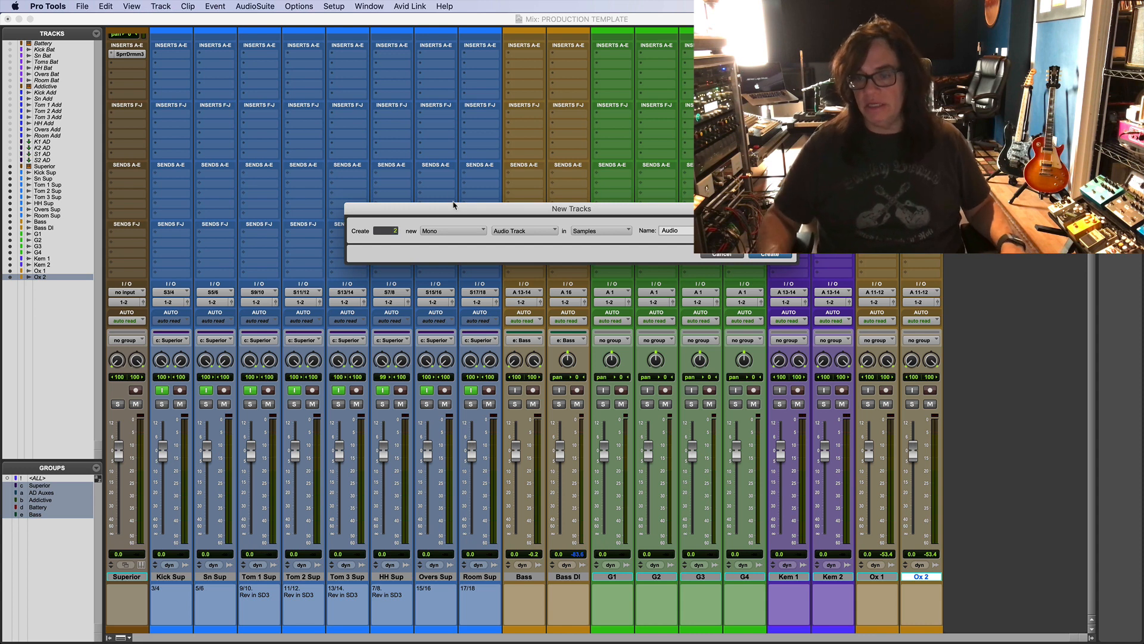
pyautogui.press('Return')
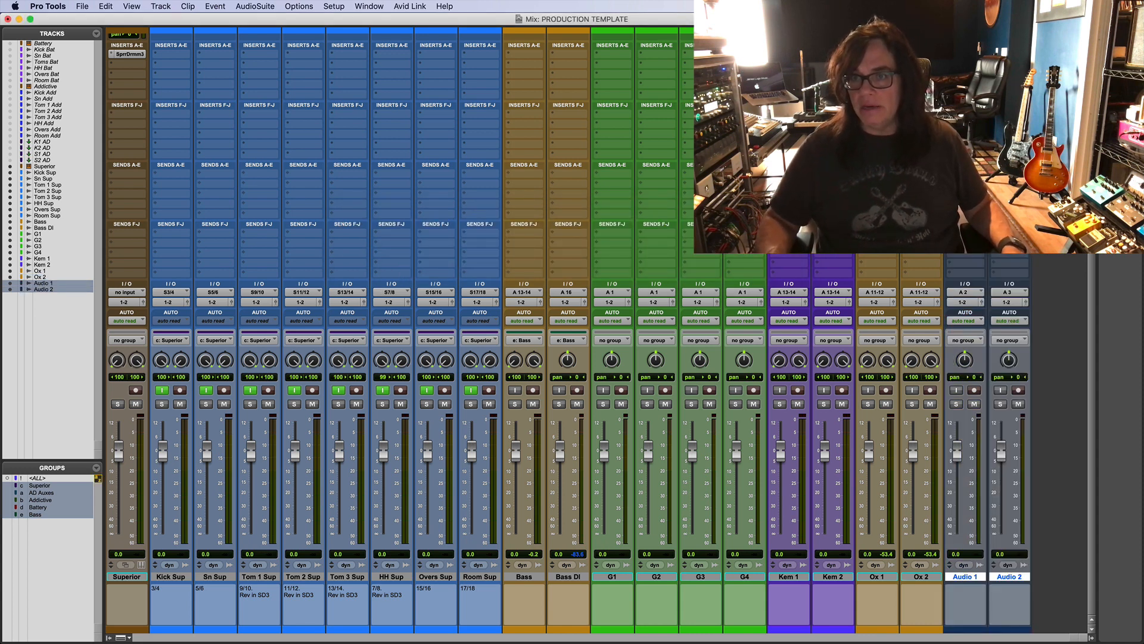
# Step: Rename the Audio 1 and Audio 2 tracks as G1 DI and G2 DI, and colour both green
pyautogui.doubleClick(975, 579)
pyautogui.write('G1 DI')
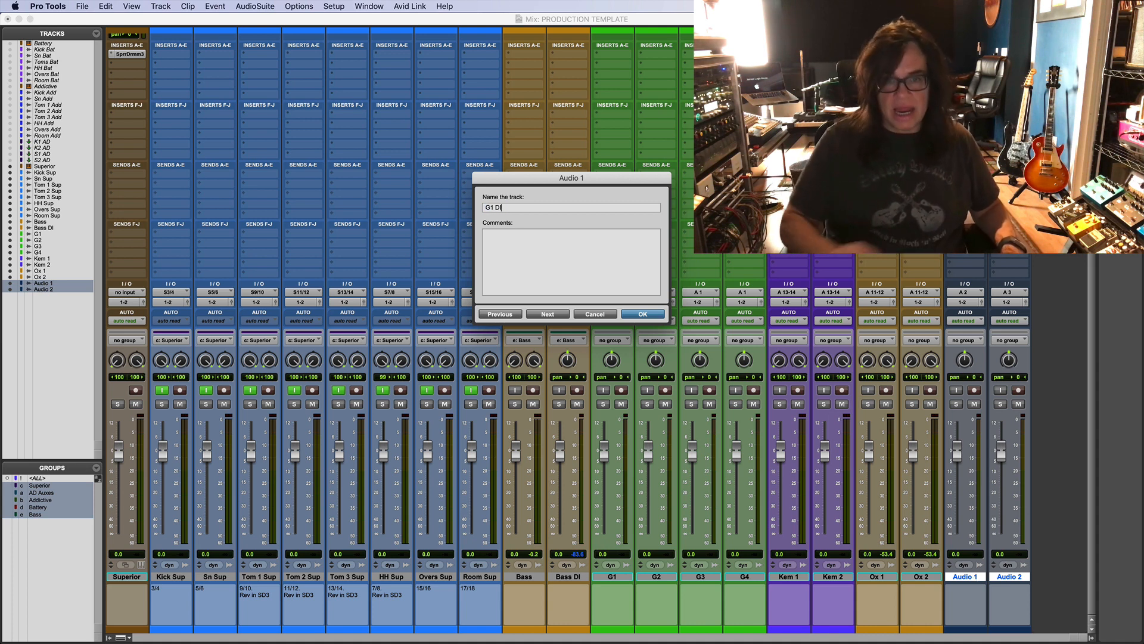
pyautogui.click(547, 314)
pyautogui.write('G')
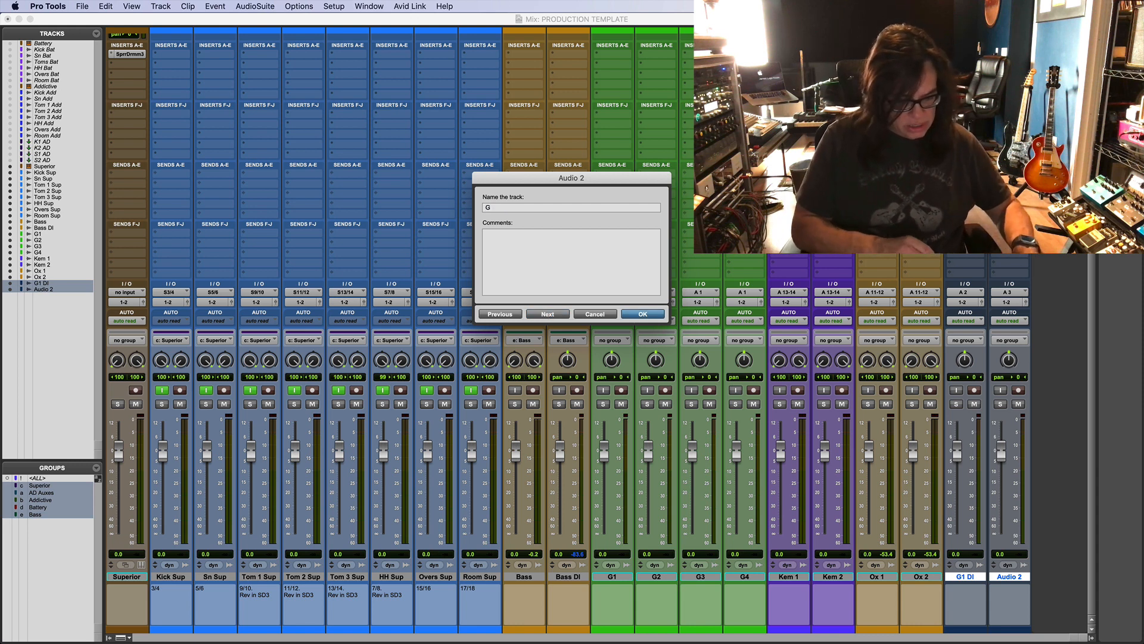
pyautogui.write('2 DI')
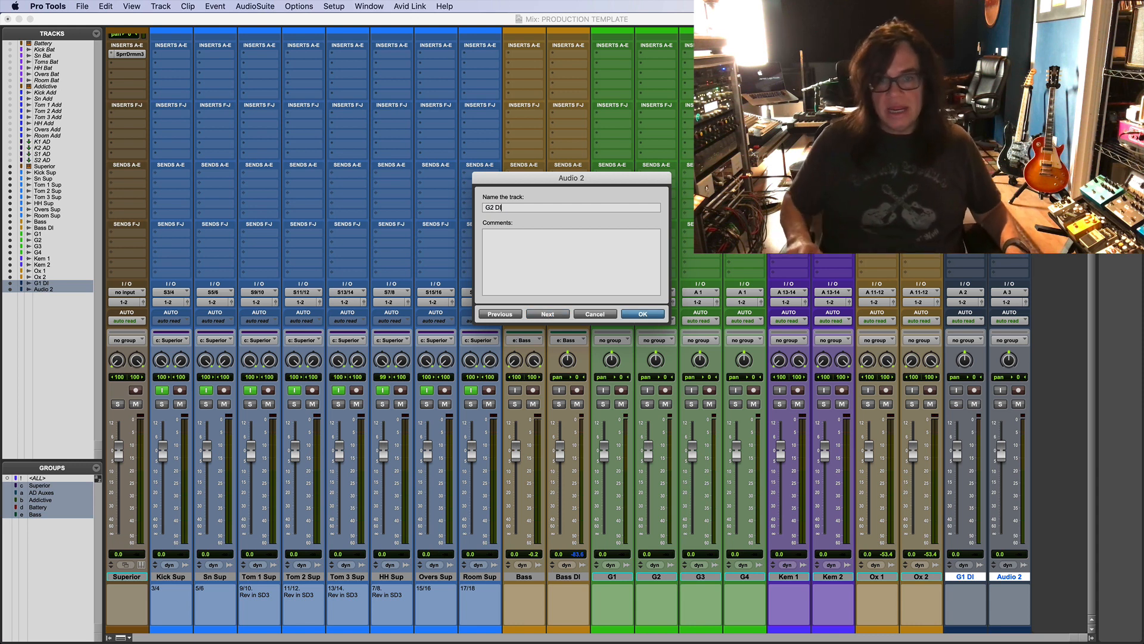
pyautogui.press('Return')
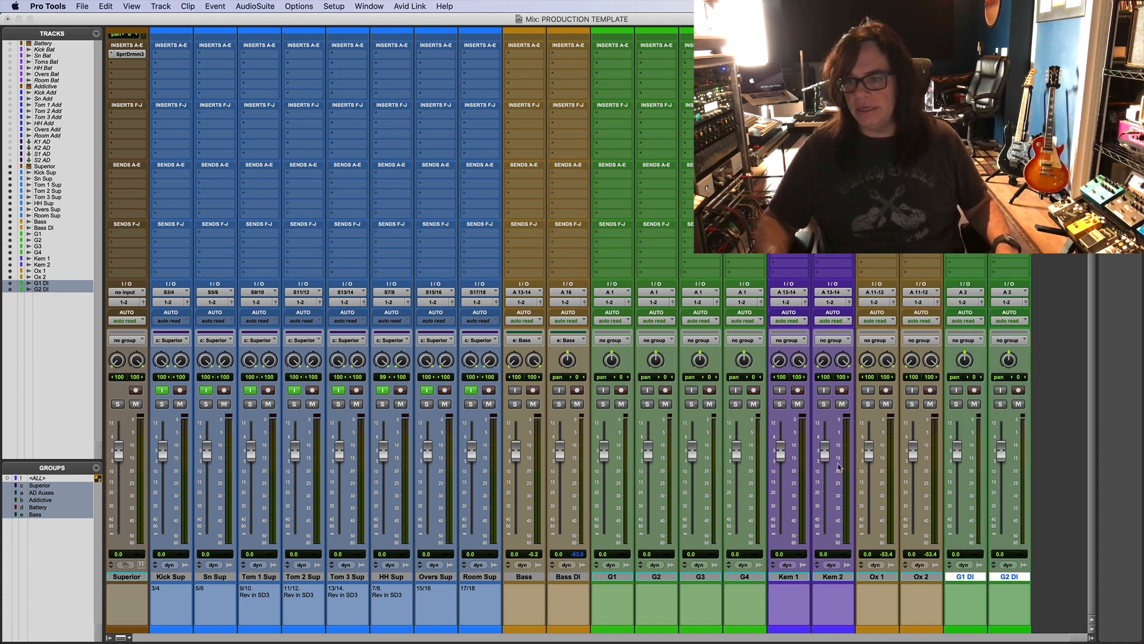
# Step: Set the input of the G1 DI and G2 DI tracks to interface A 16 and insert the Trim plug-in on them
pyautogui.click(964, 292)
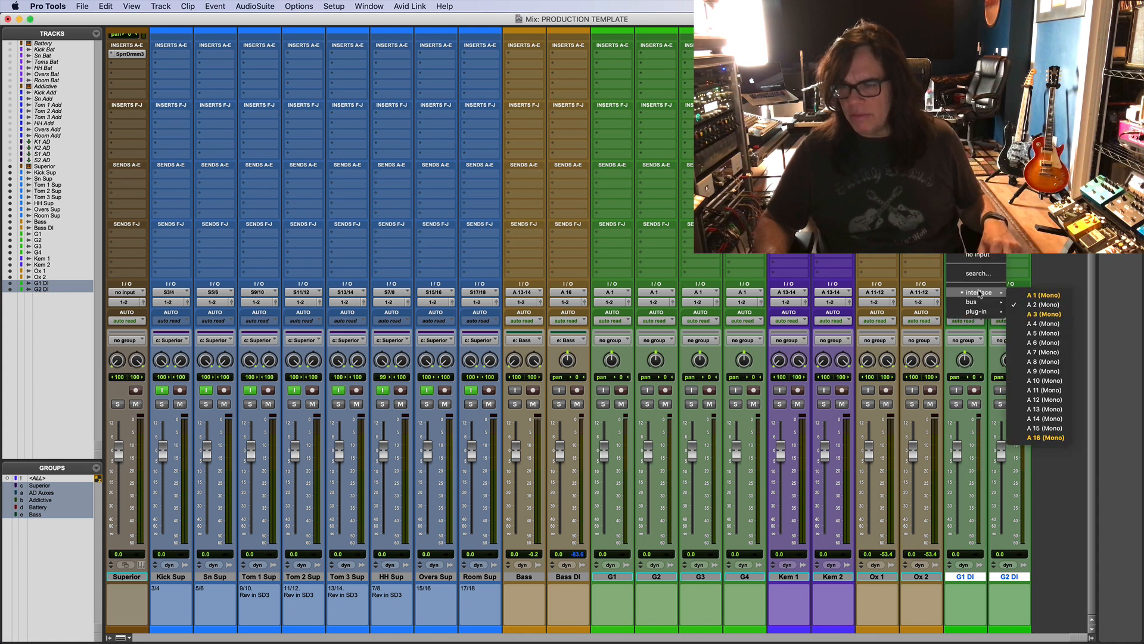
pyautogui.click(1025, 455)
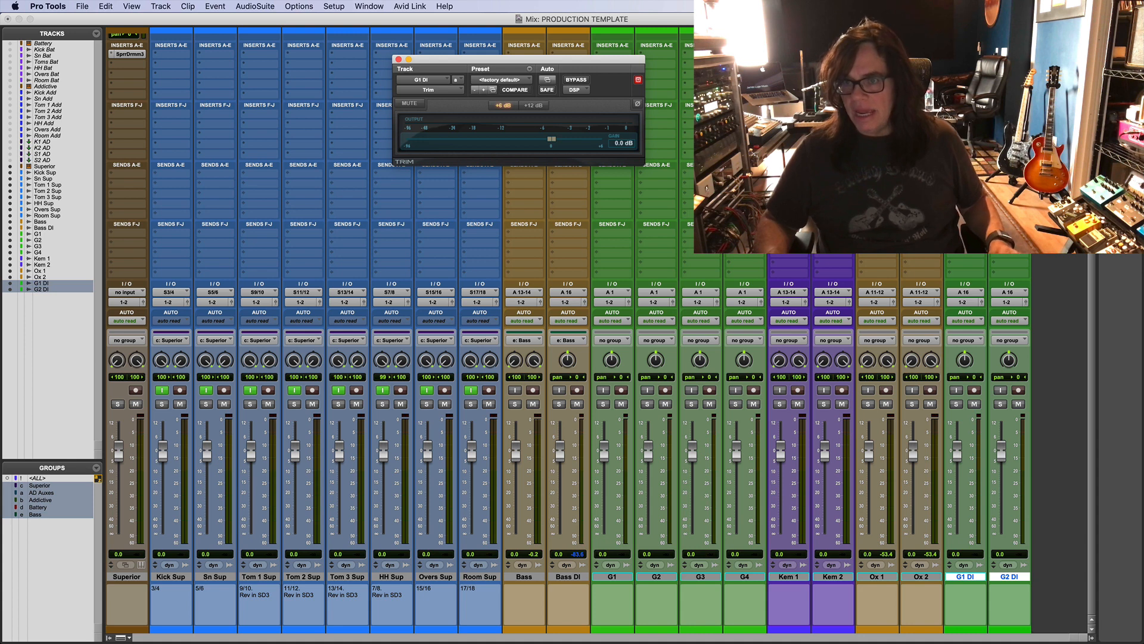
pyautogui.click(1008, 54)
pyautogui.moveTo(1008, 66)
pyautogui.click(804, 227)
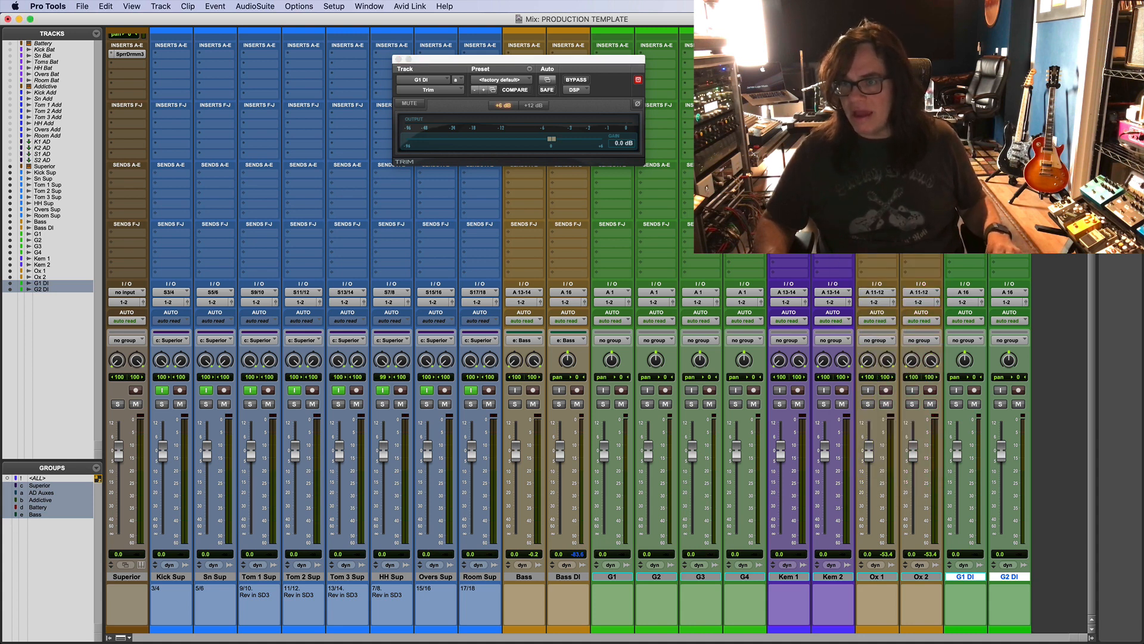
# Step: Insert the AmpliTube 5 plug-in in the second insert slot of the G1 DI track and move its window clear of the DI tracks
pyautogui.click(965, 63)
pyautogui.moveTo(978, 75)
pyautogui.click(798, 119)
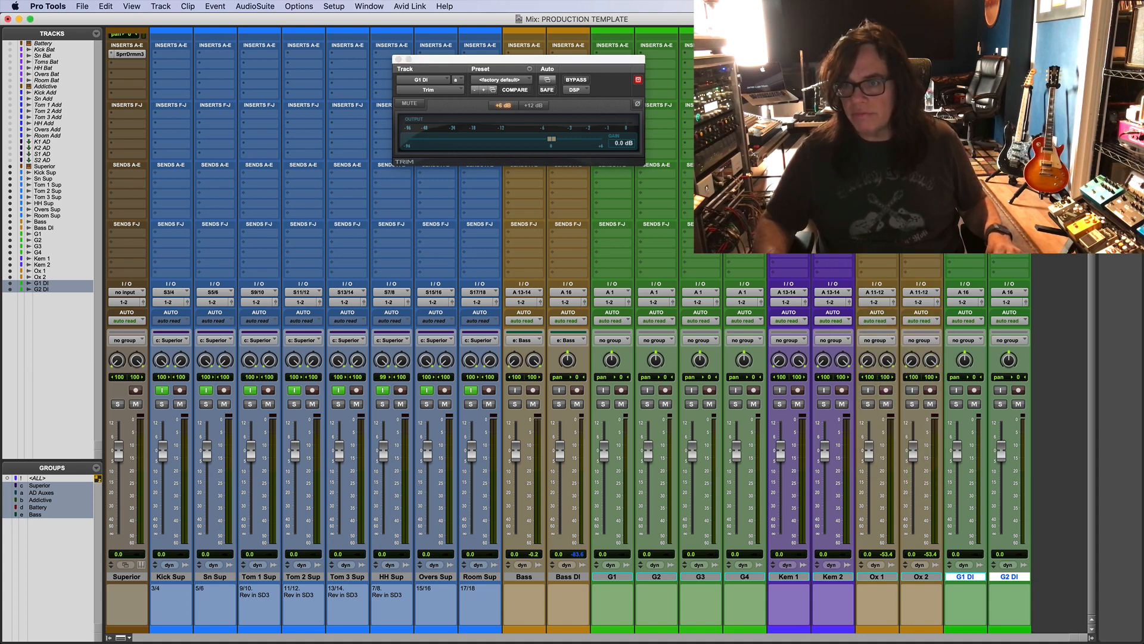
pyautogui.click(966, 64)
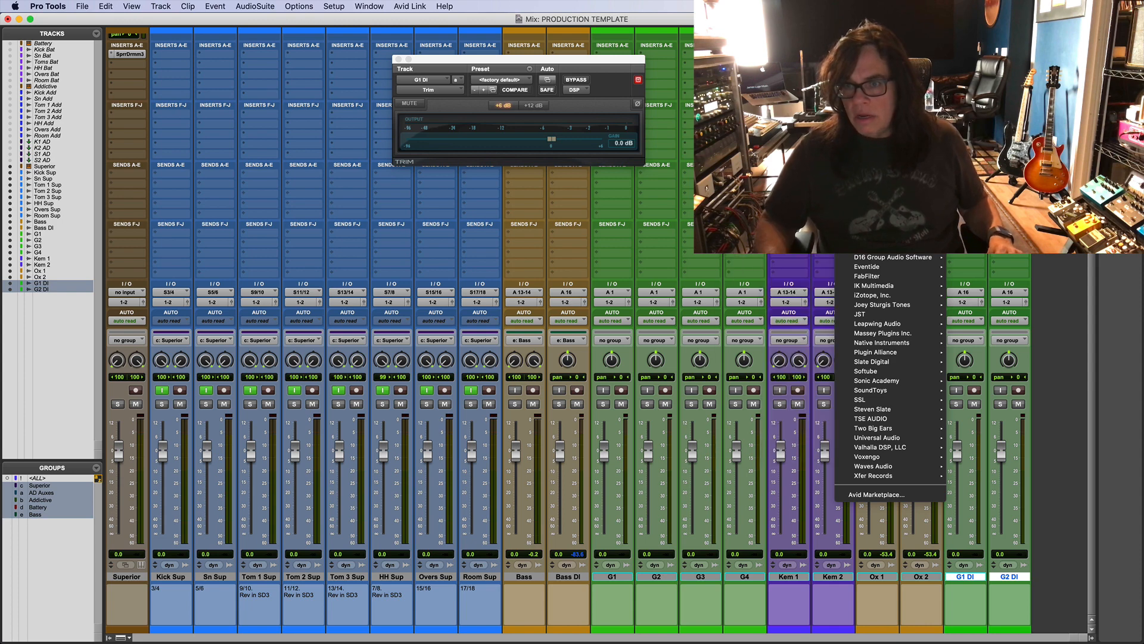
pyautogui.moveTo(870, 113)
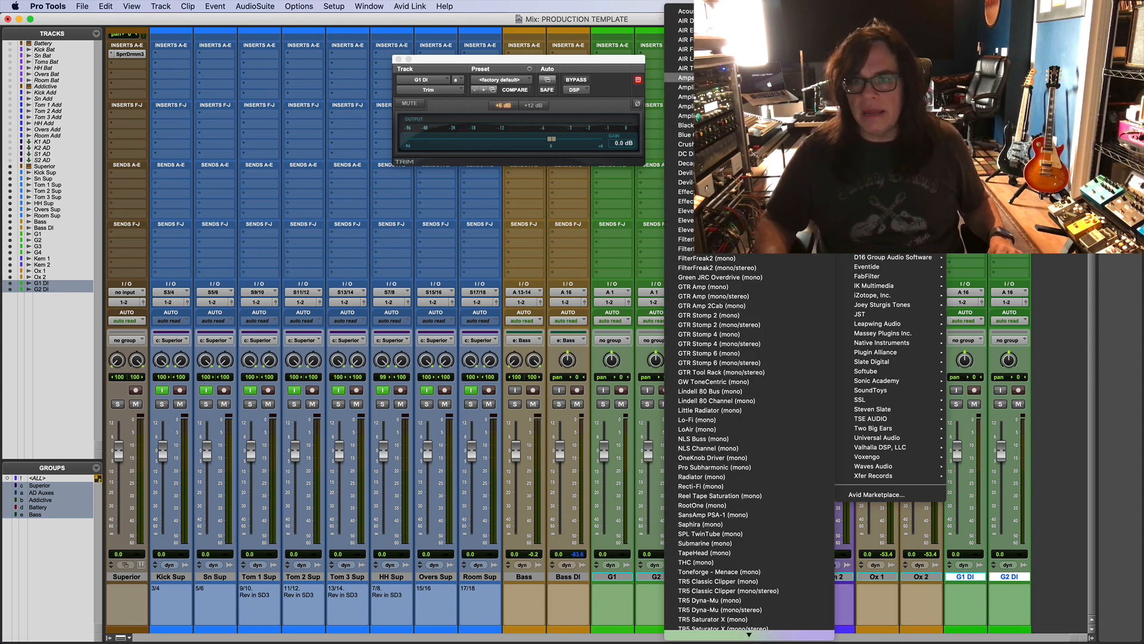
pyautogui.click(722, 115)
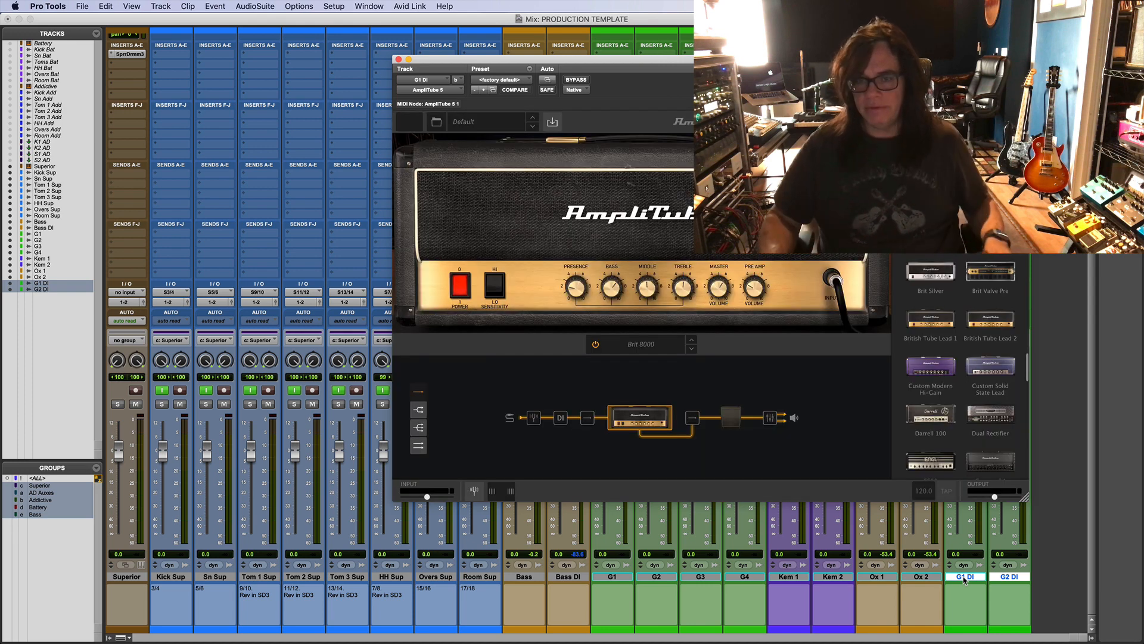
pyautogui.moveTo(461, 59); pyautogui.dragTo(267, 135)
# Step: Create one new stereo master fader after the G1 DI and G2 DI tracks
pyautogui.click(934, 578)
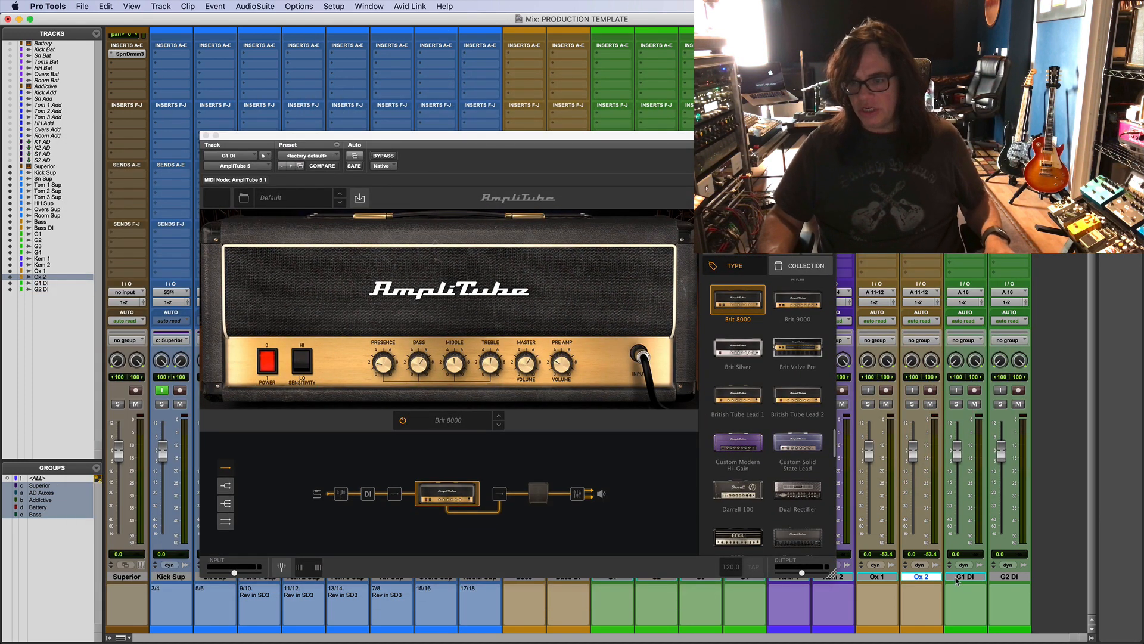
pyautogui.click(975, 577)
pyautogui.keyDown('shift'); pyautogui.click(1017, 575); pyautogui.keyUp('shift')
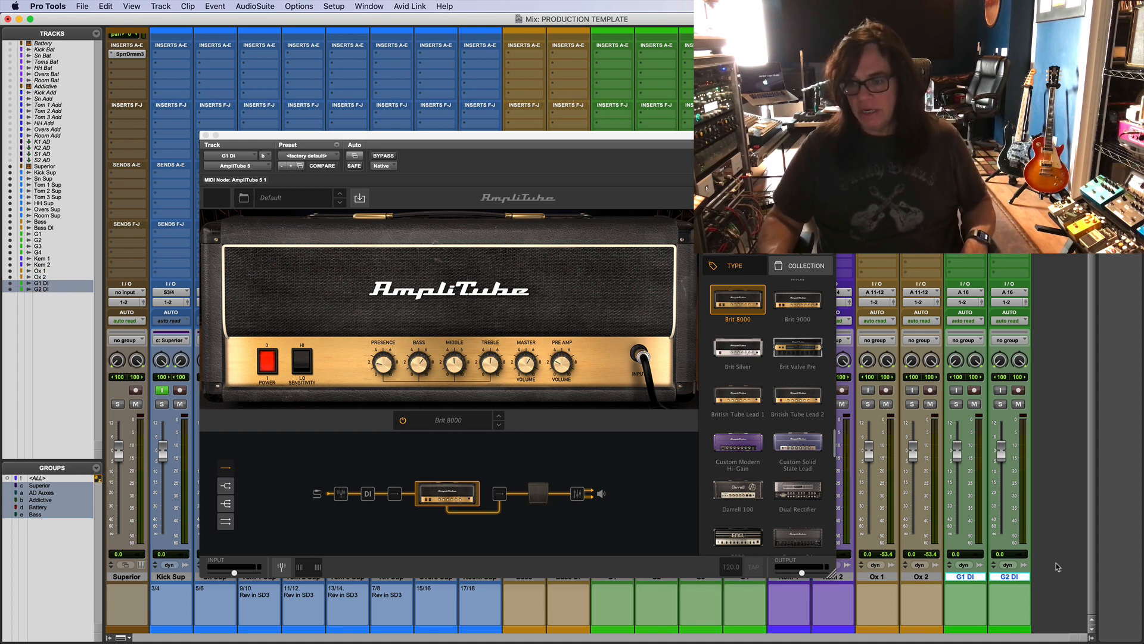
pyautogui.press('super+shift+n')
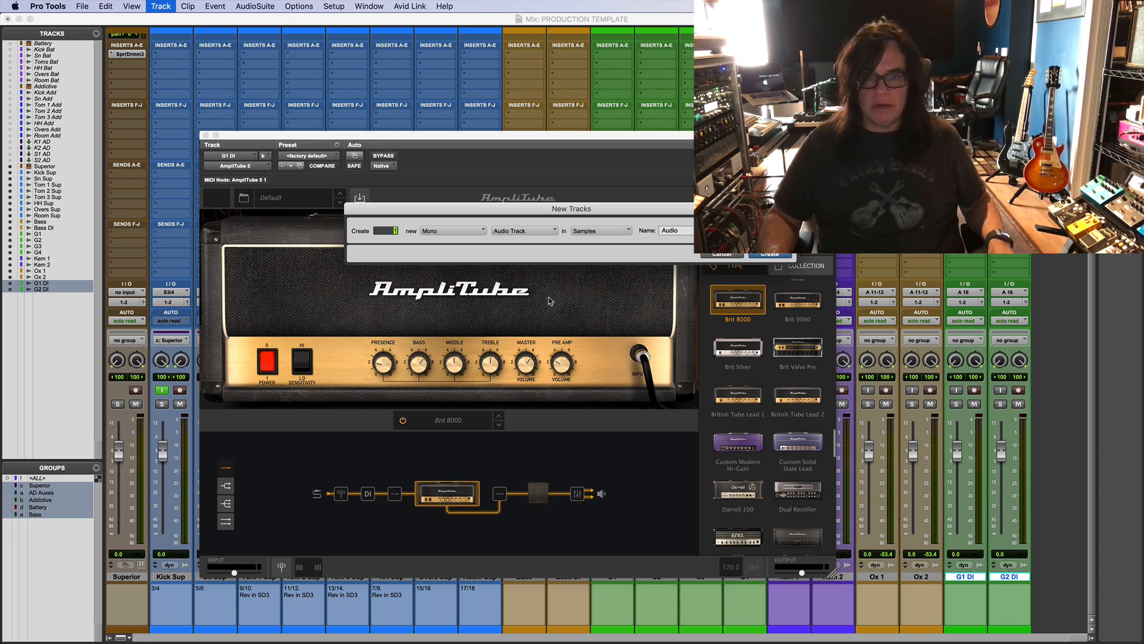
pyautogui.click(440, 236)
pyautogui.click(447, 243)
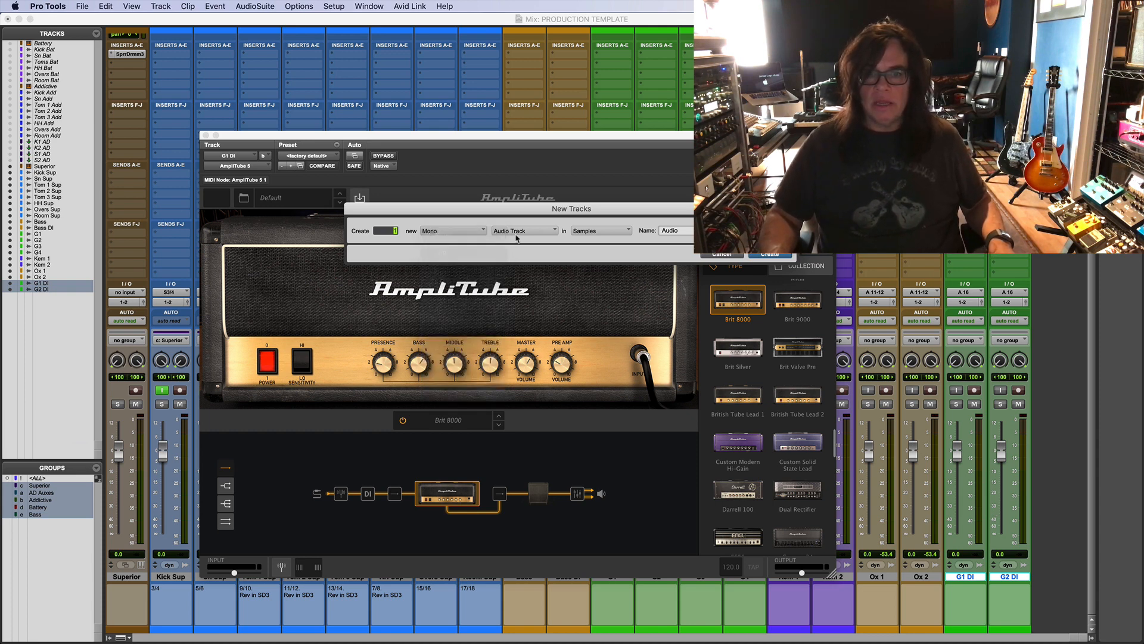
pyautogui.click(520, 234)
pyautogui.click(524, 251)
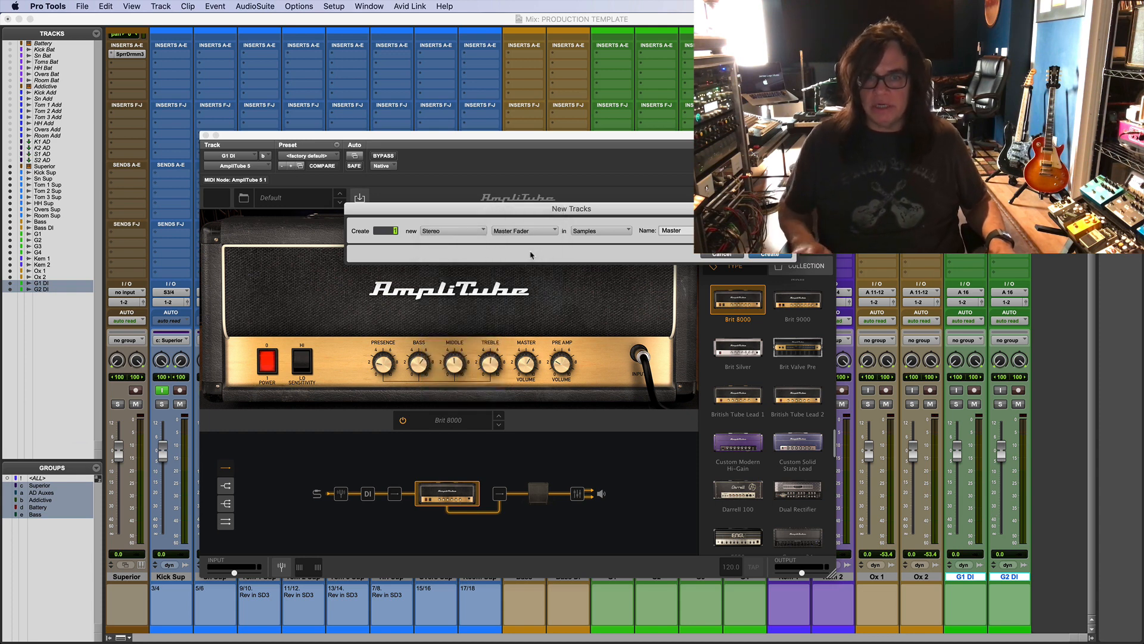
pyautogui.press('Return')
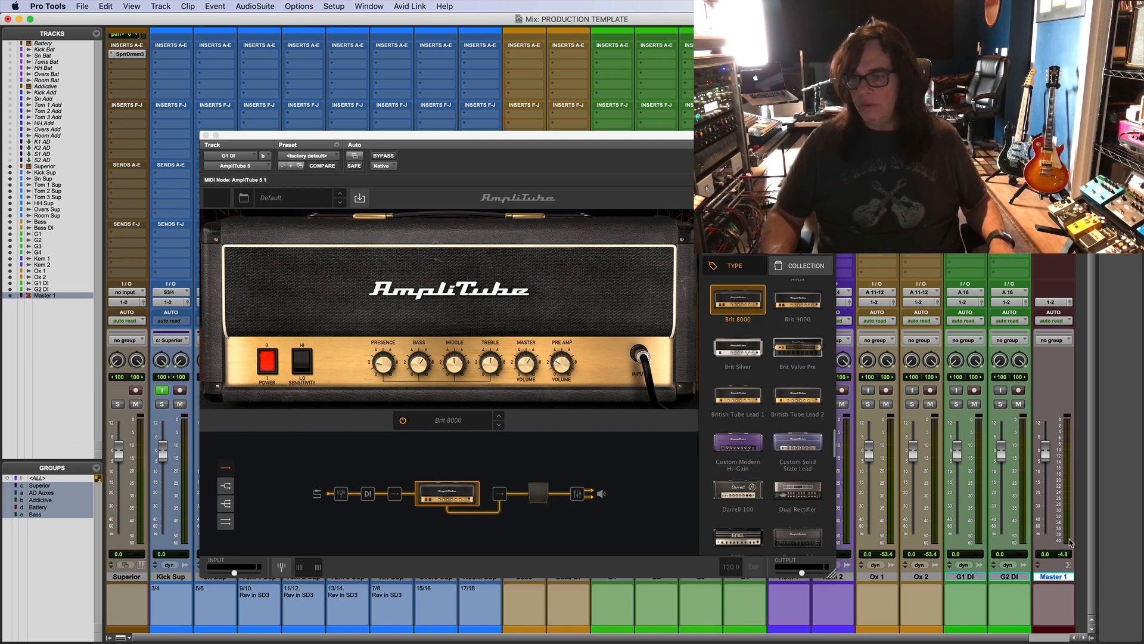
# Step: Rename the Master 1 track as Master and colour it red
pyautogui.doubleClick(1060, 574)
pyautogui.write('Master')
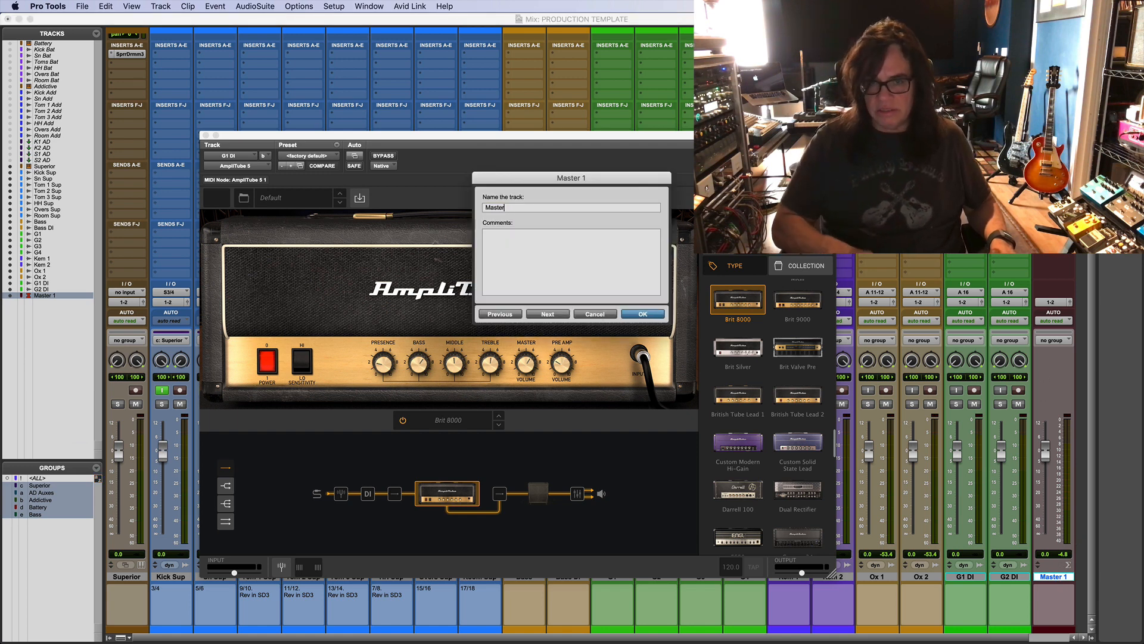
pyautogui.press('Return')
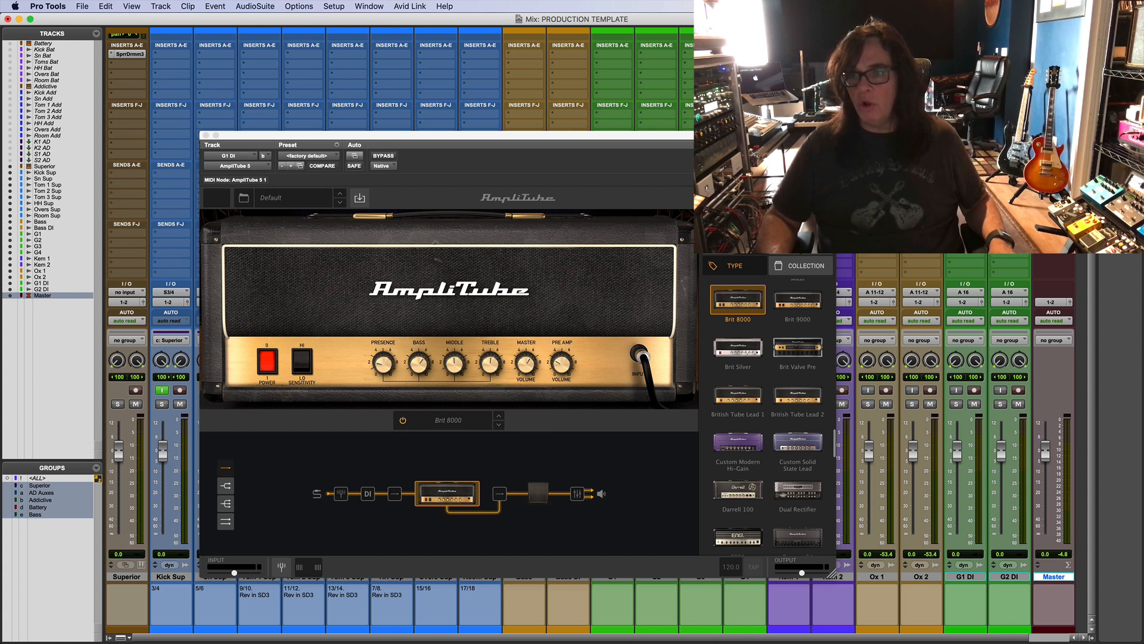
pyautogui.click(1141, 301)
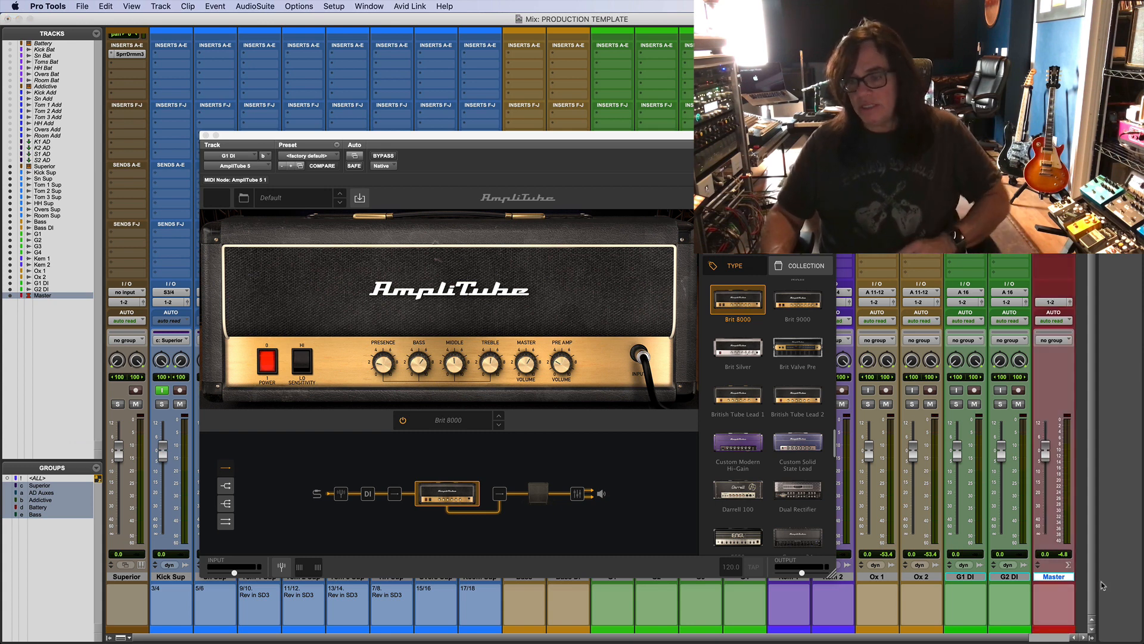
# Step: Create one mono audio track after the Master track and rename it Click
pyautogui.press('super+shift+n')
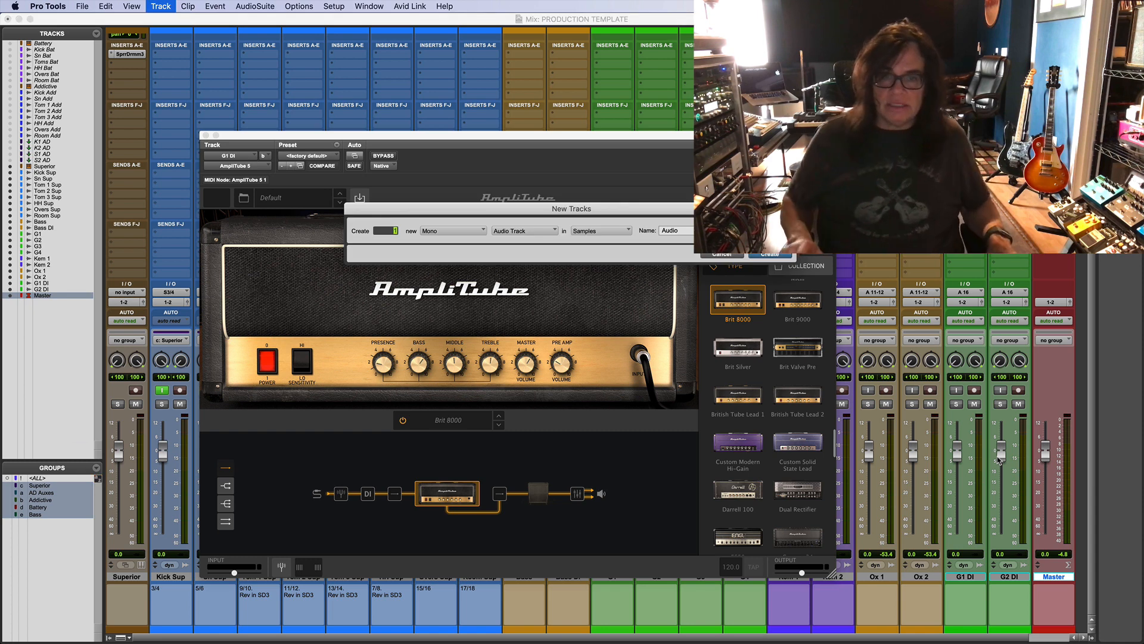
pyautogui.press('Return')
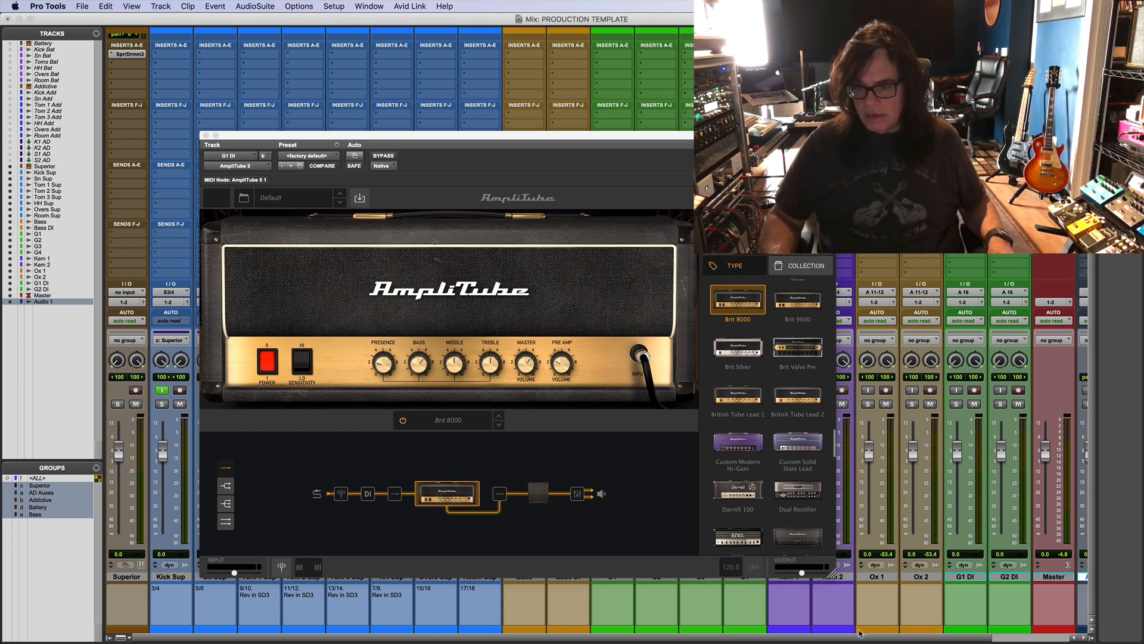
pyautogui.moveTo(864, 638); pyautogui.dragTo(1010, 628)
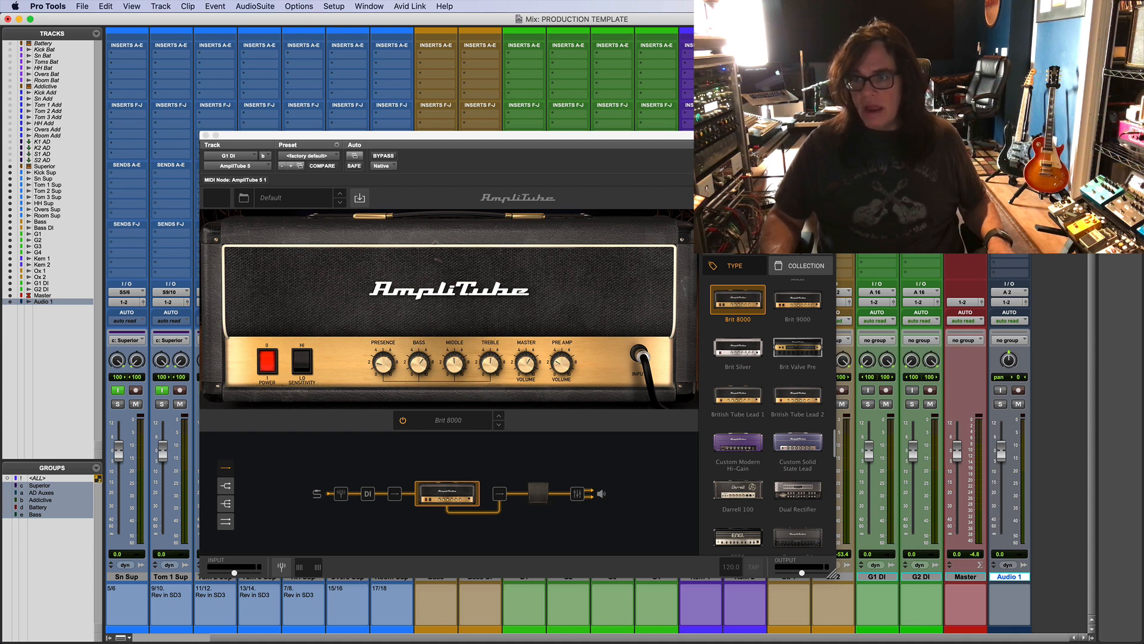
pyautogui.doubleClick(1010, 628)
pyautogui.doubleClick(1005, 577)
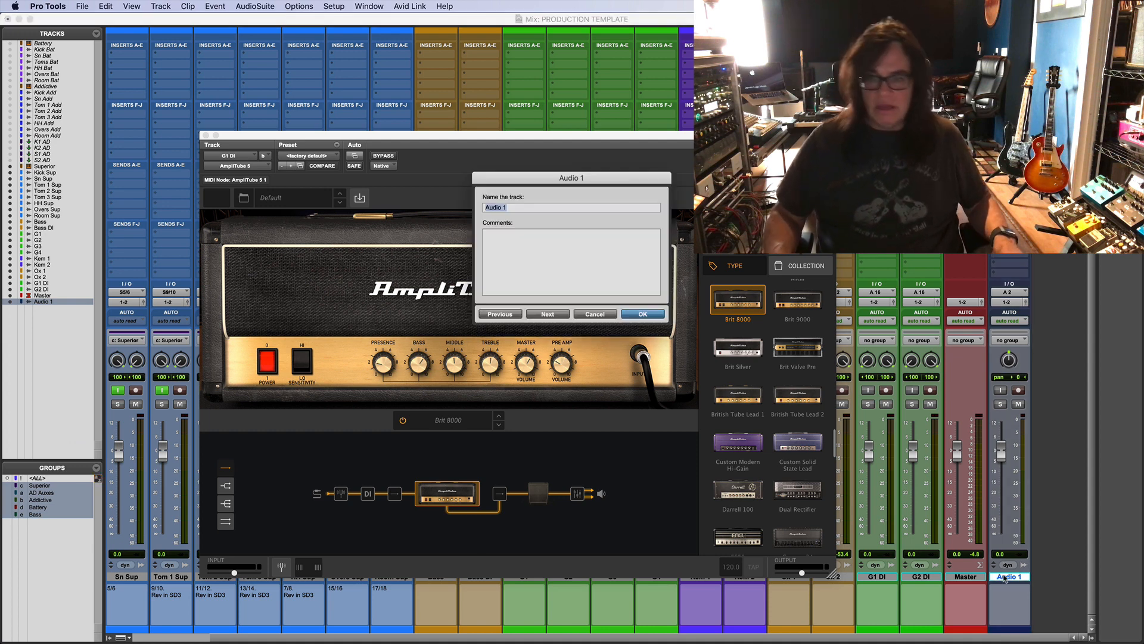
pyautogui.write('Click')
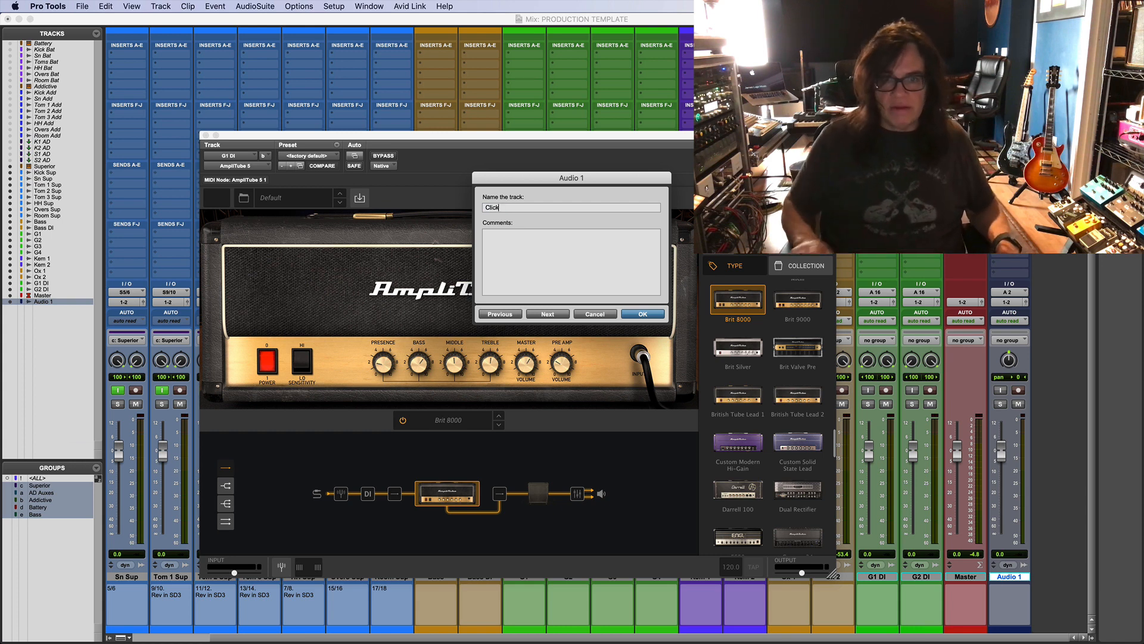
pyautogui.press('Return')
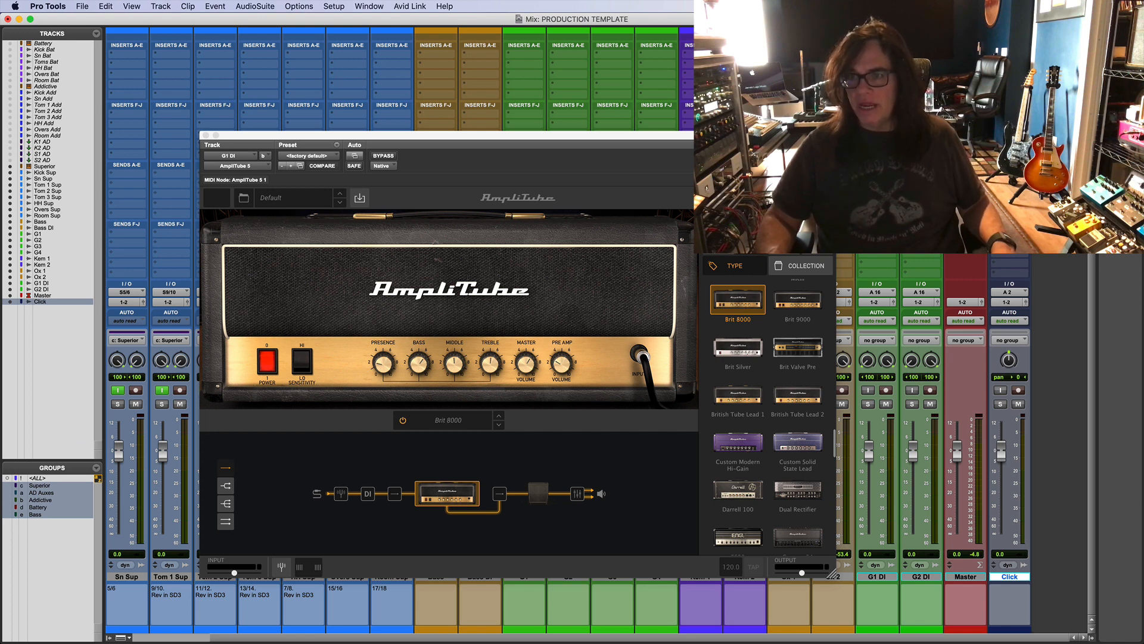
# Step: Insert the Click II plug-in on the Click track, load its LUGO Click preset and close the plug-in window
pyautogui.moveTo(1018, 64)
pyautogui.moveTo(936, 136)
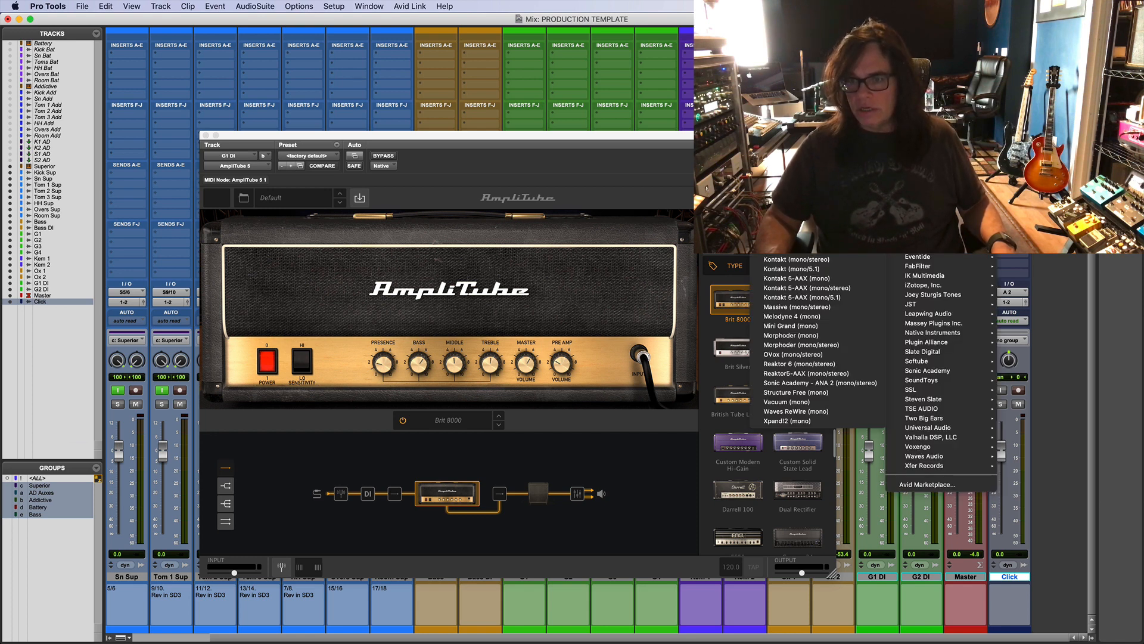
pyautogui.click(786, 173)
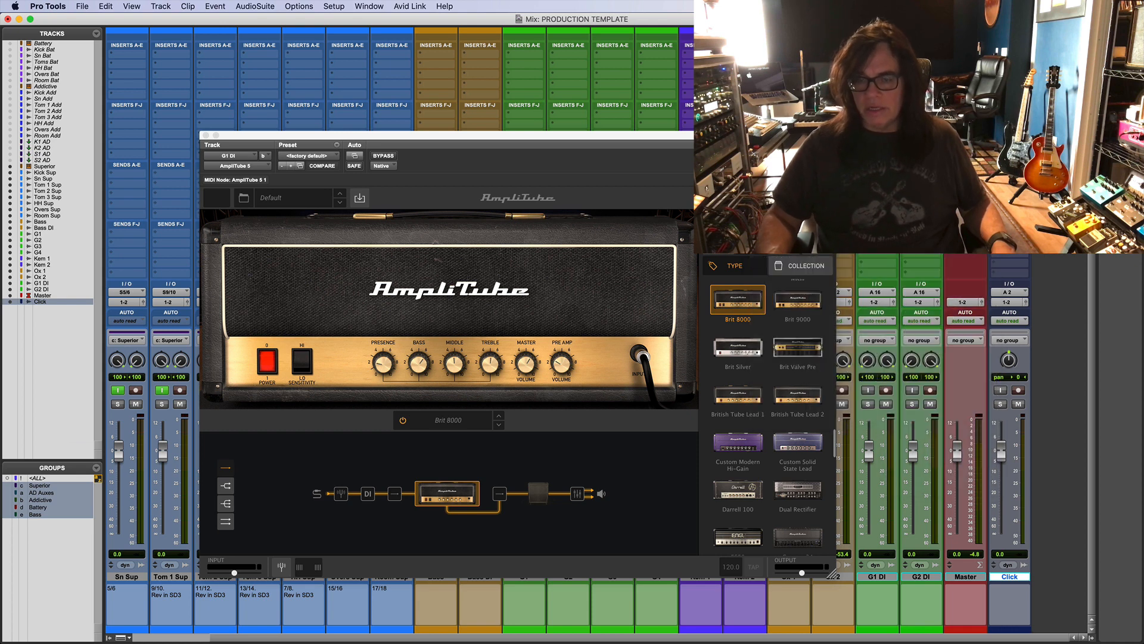
pyautogui.click(306, 156)
pyautogui.click(309, 142)
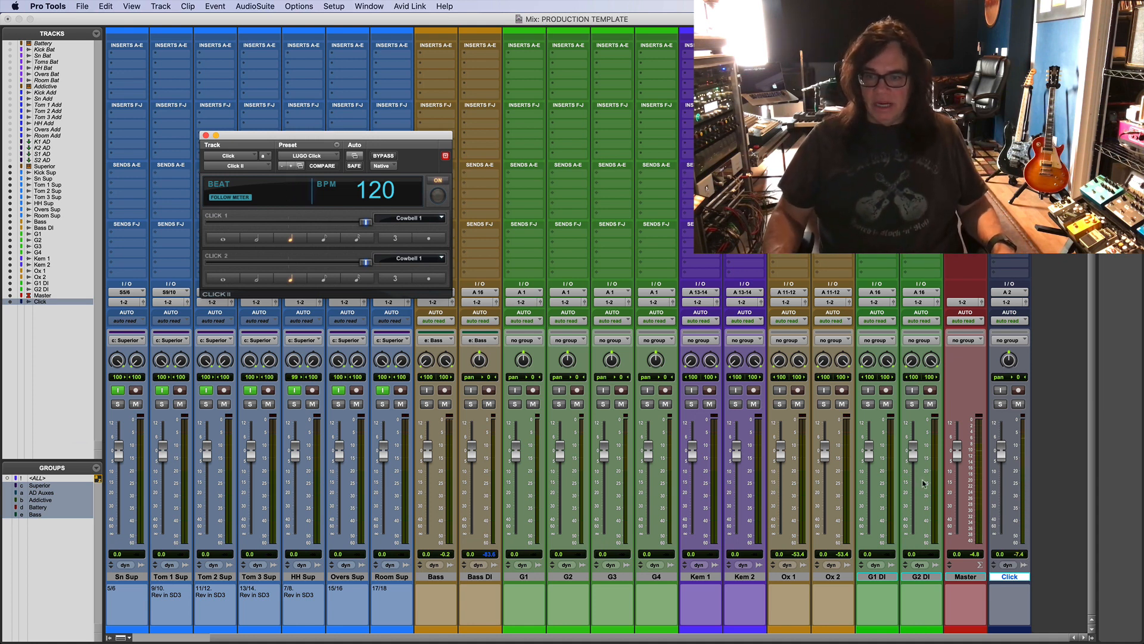
pyautogui.click(205, 136)
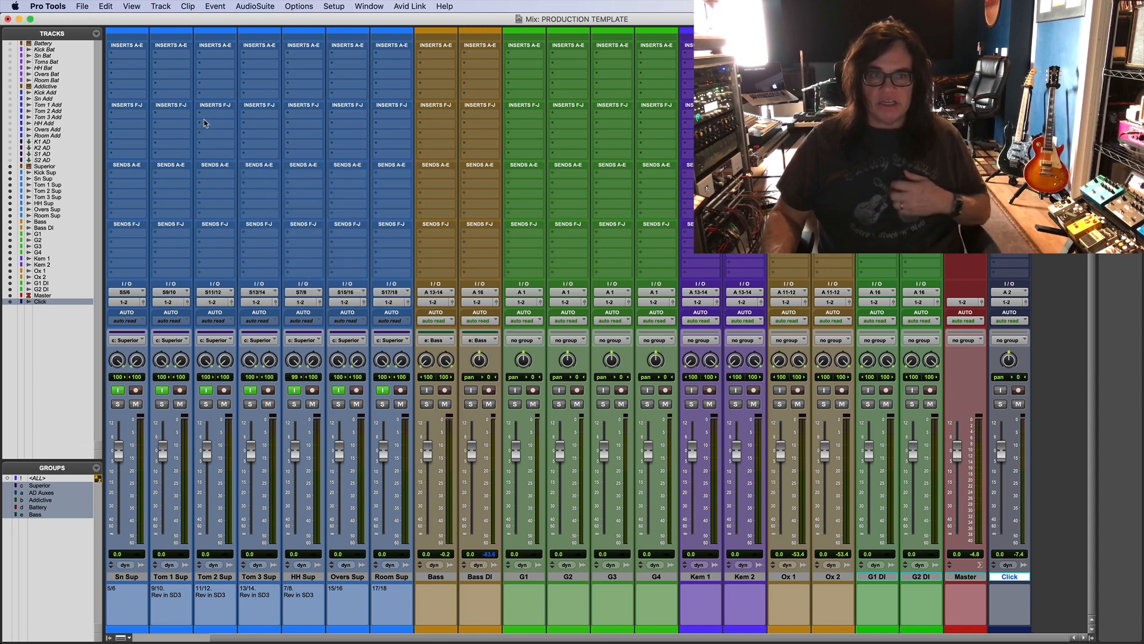
# Step: Select the G1 DI through Click tracks and check their arrangement in the Edit window before returning to the mixer
pyautogui.click(890, 576)
pyautogui.keyDown('shift'); pyautogui.click(1001, 576); pyautogui.keyUp('shift')
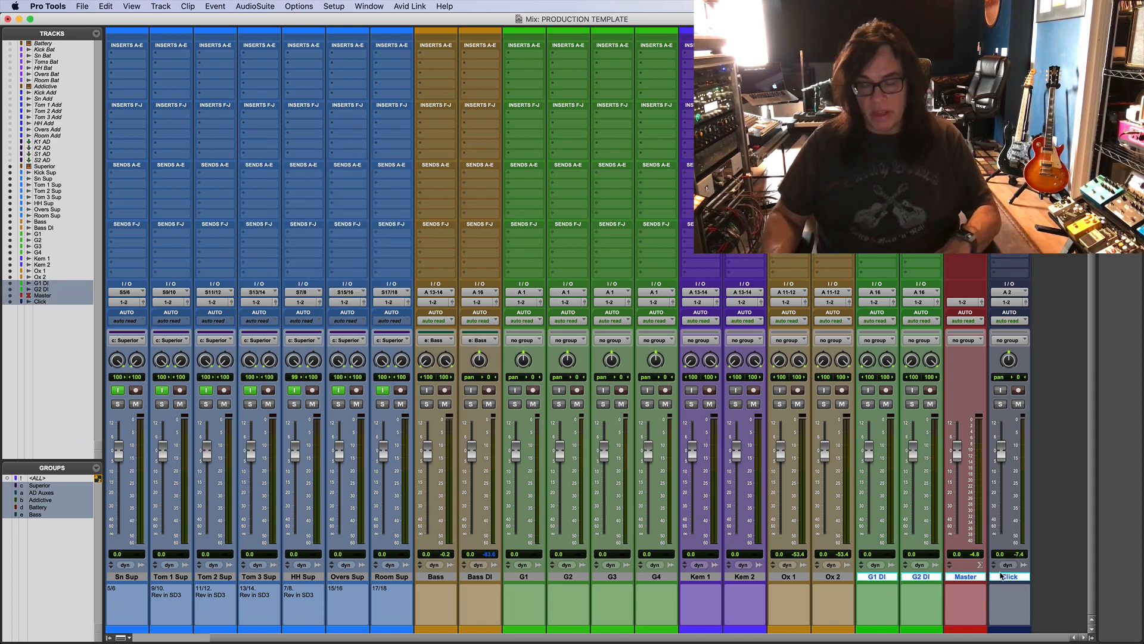
pyautogui.press('super+equal')
pyautogui.scroll(-10, 292, 358)
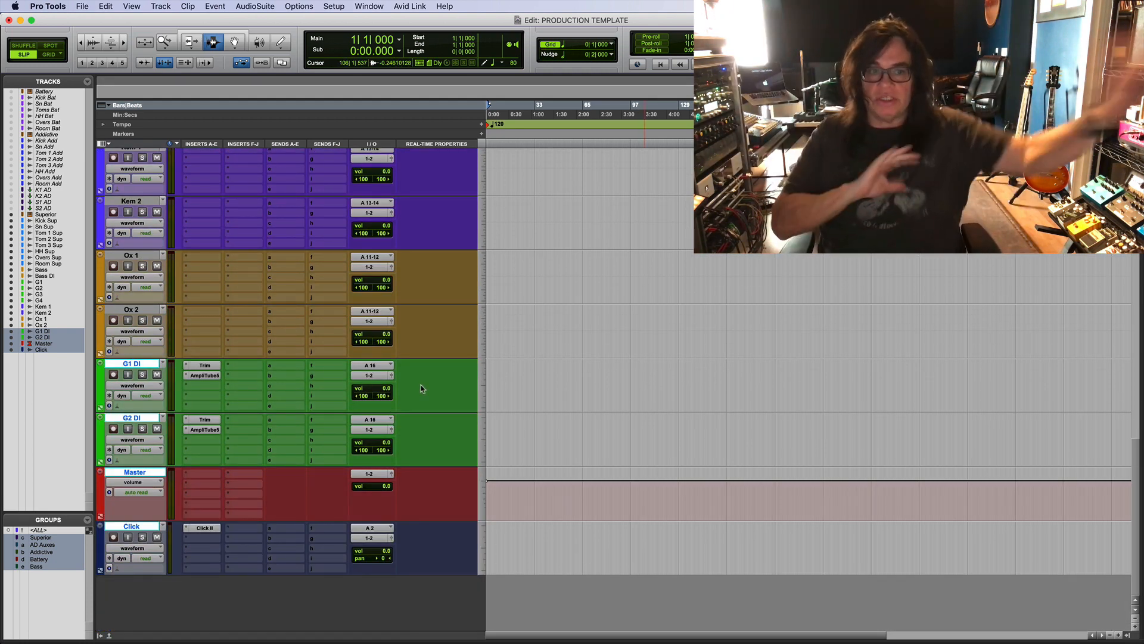
pyautogui.press('super+equal')
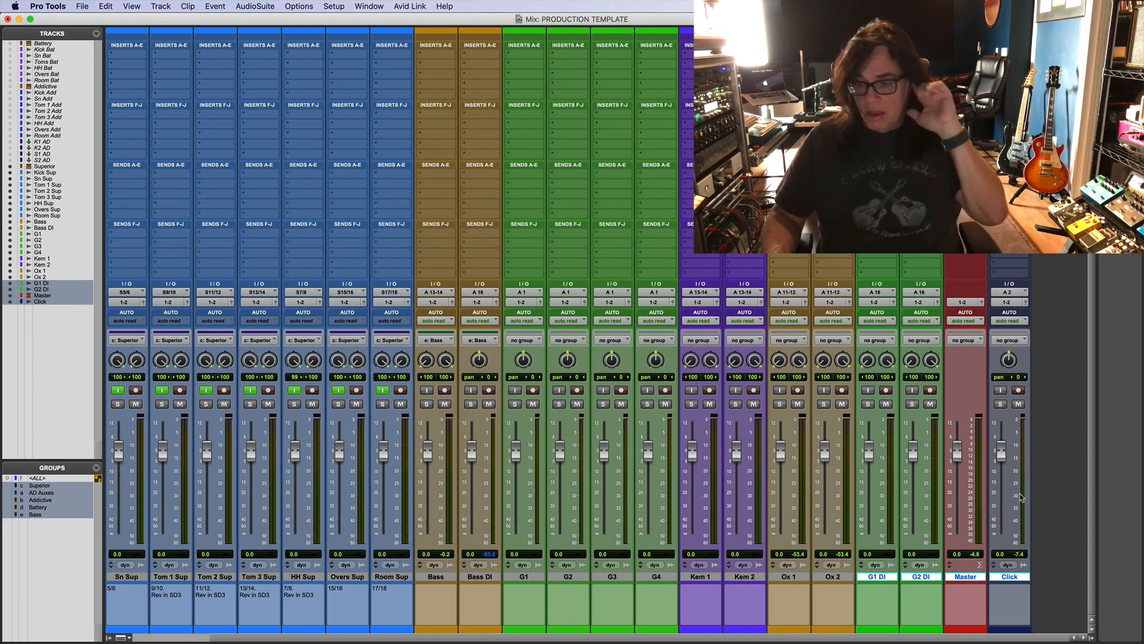
pyautogui.keyDown('super'); pyautogui.click(981, 578); pyautogui.keyUp('super')
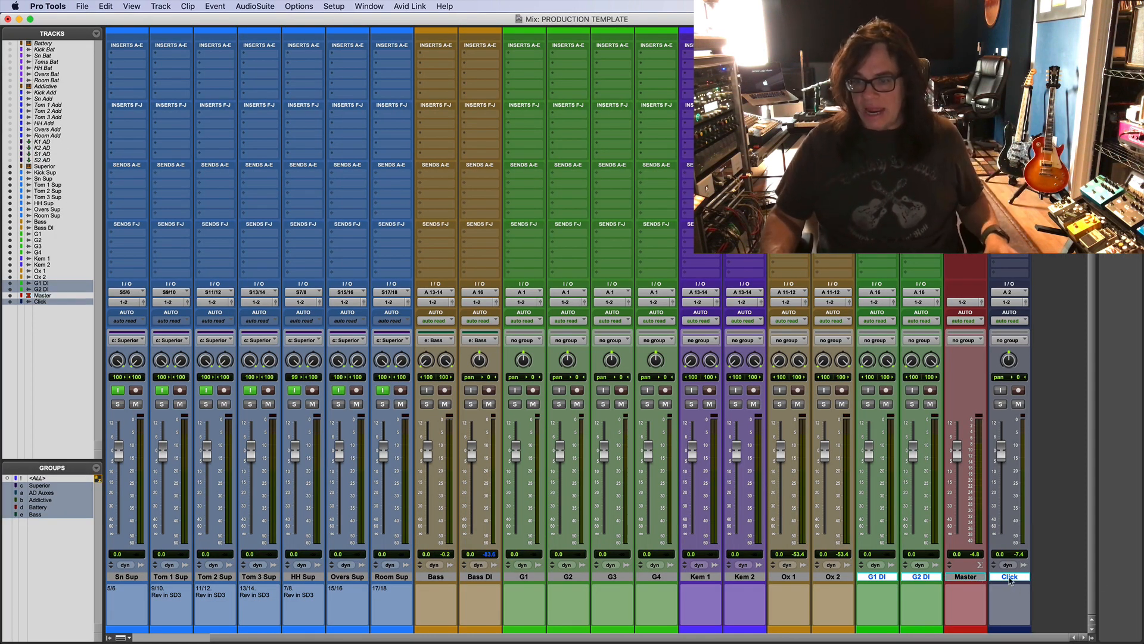
# Step: Create two mono audio tracks after the Click track
pyautogui.click(1010, 577)
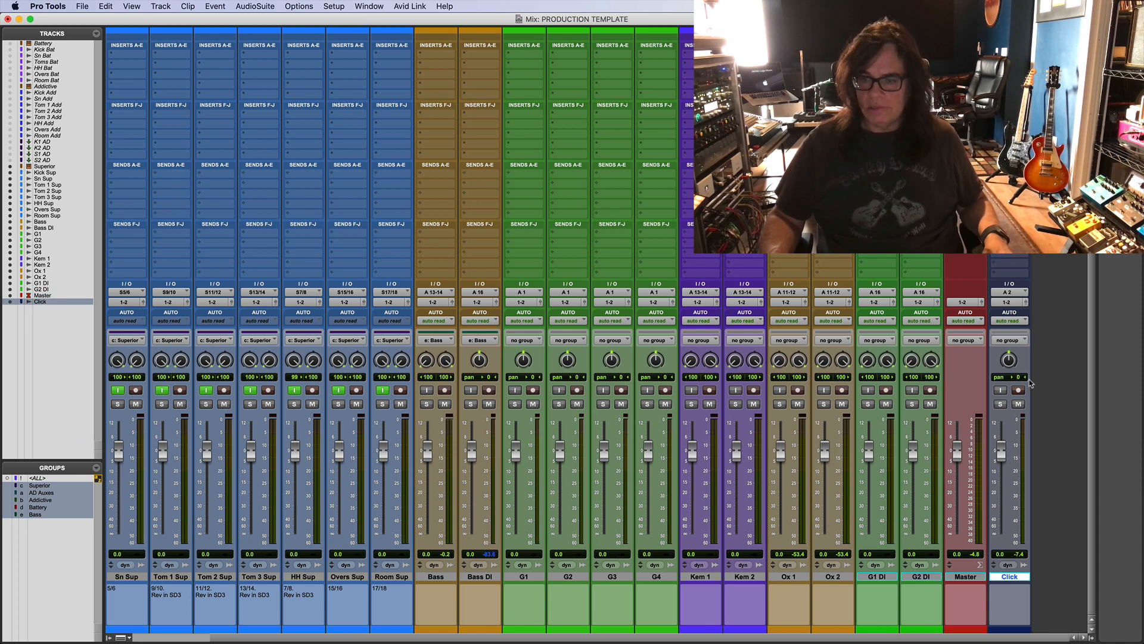
pyautogui.press('shift+super+n')
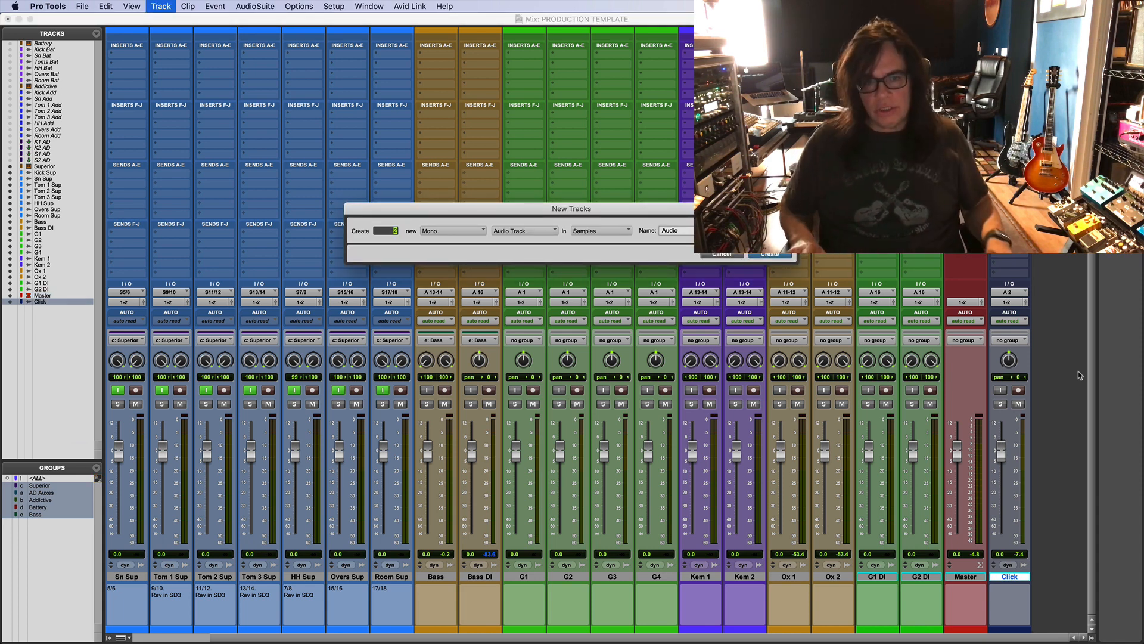
pyautogui.press('Return')
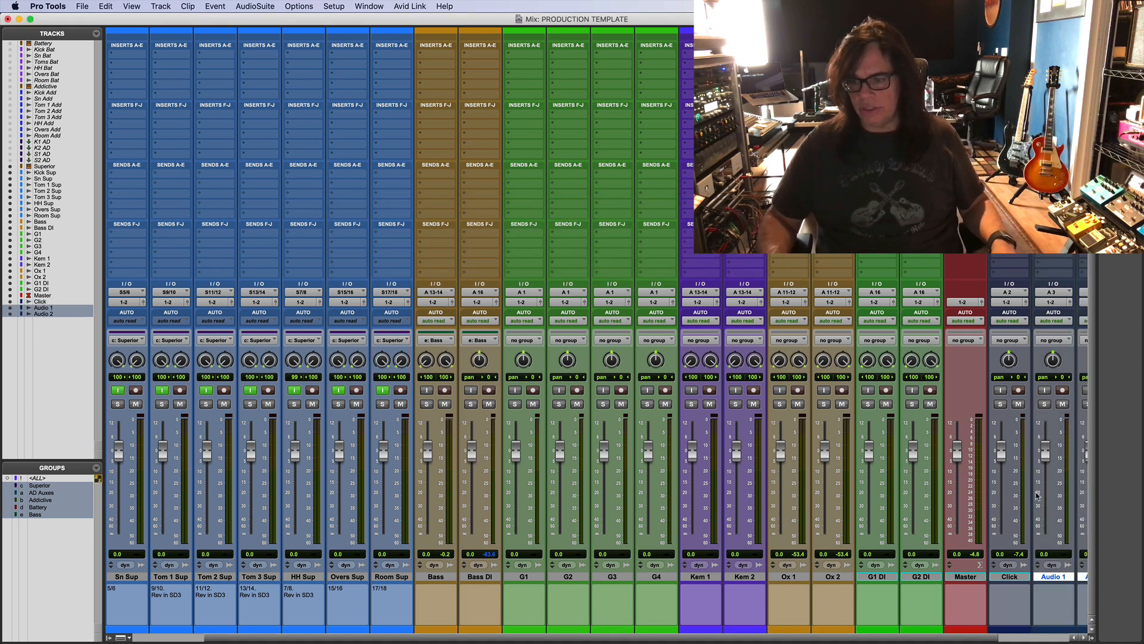
# Step: Rename the two new audio tracks as Voc 1 and Voc 2
pyautogui.doubleClick(1055, 577)
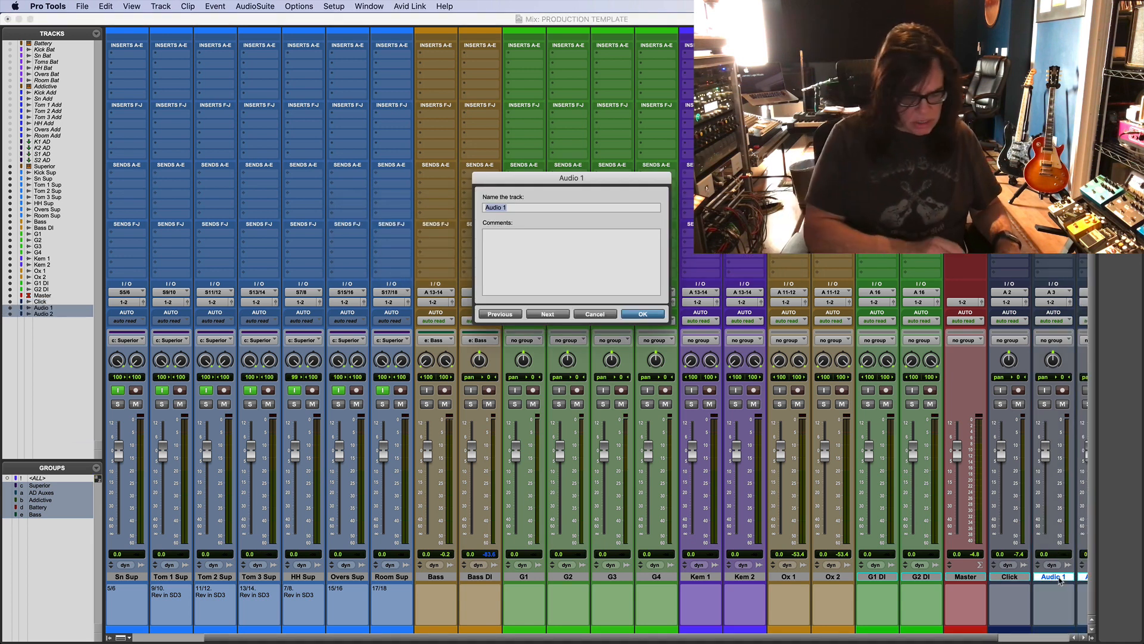
pyautogui.write('Voc 1')
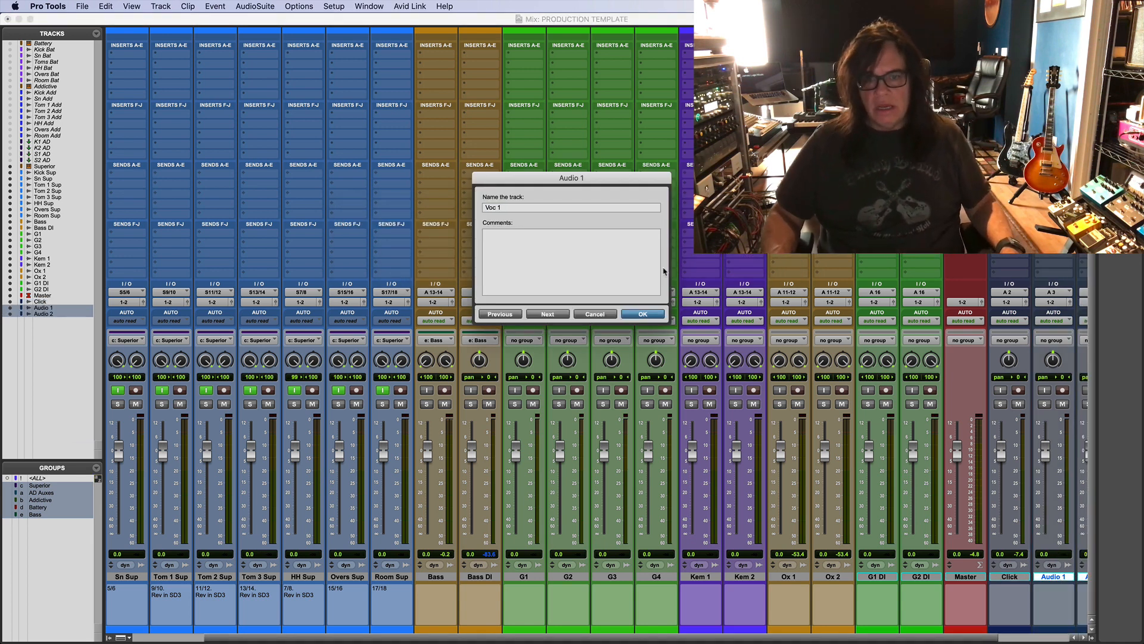
pyautogui.click(543, 315)
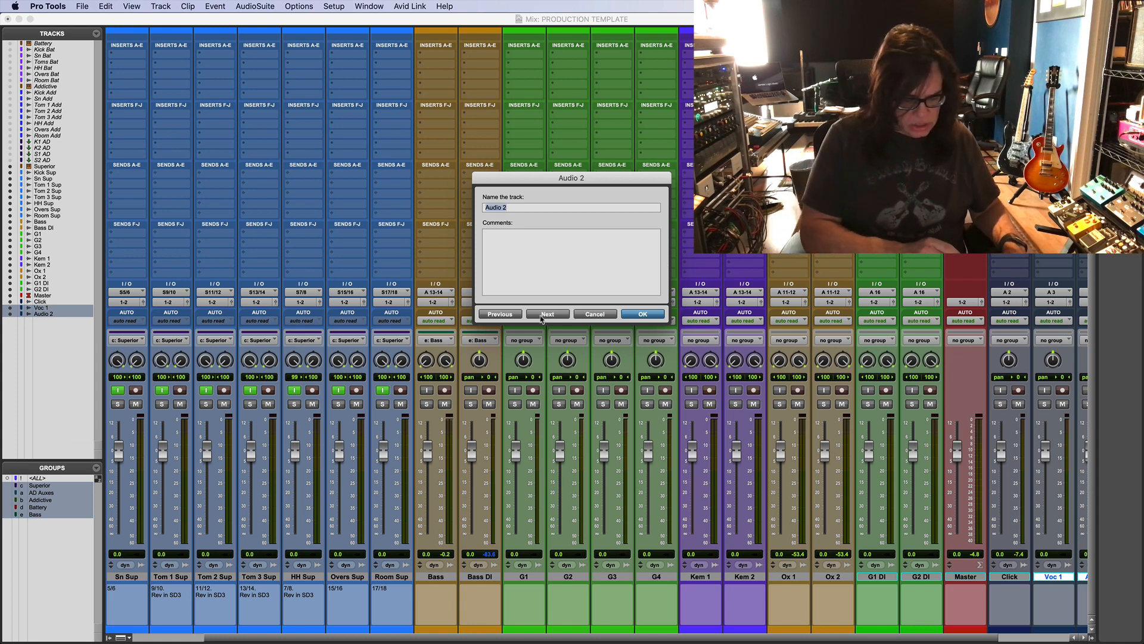
pyautogui.write('Voc')
pyautogui.press('Return')
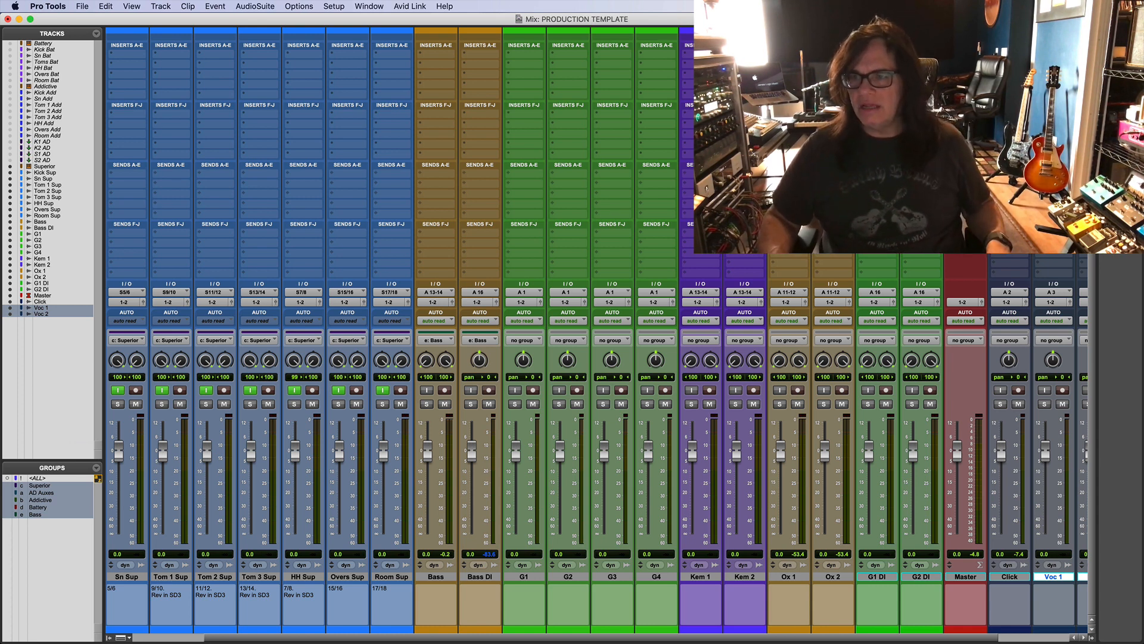
# Step: Colour the Voc 1 and Voc 2 tracks purple and set their inputs to interface A 5
pyautogui.click(894, 137)
pyautogui.moveTo(843, 638); pyautogui.dragTo(1030, 620)
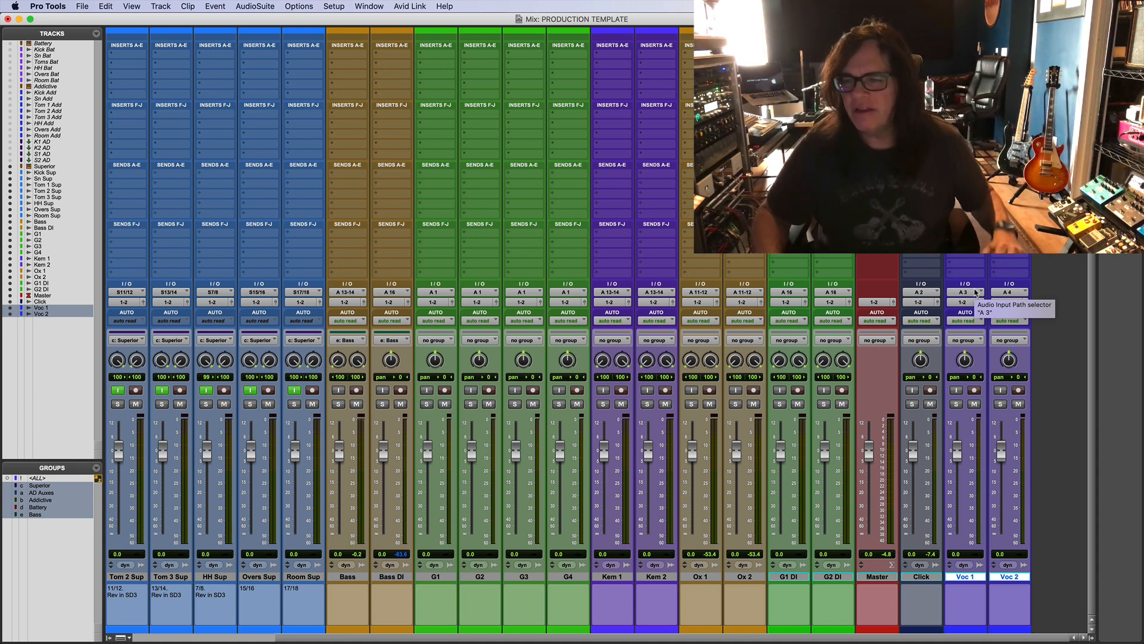
pyautogui.click(976, 292)
pyautogui.moveTo(977, 292)
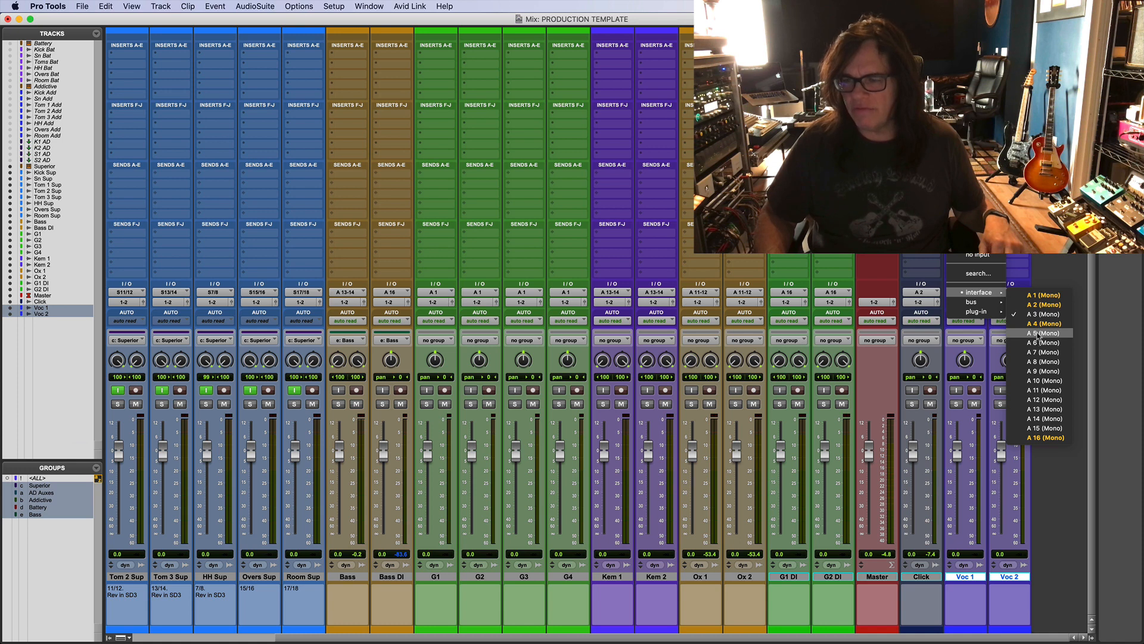
pyautogui.keyDown('alt'); pyautogui.keyDown('shift'); pyautogui.click(1038, 333); pyautogui.keyUp('shift'); pyautogui.keyUp('alt')
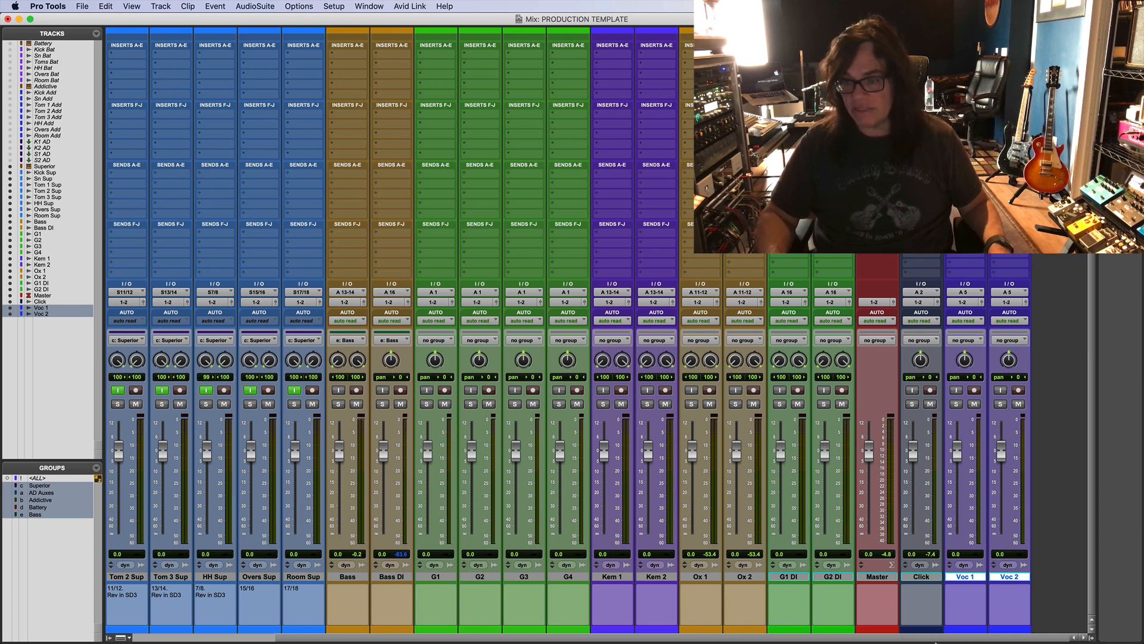
# Step: Create six stereo instrument tracks in ticks after the Voc 2 track
pyautogui.press('super+shift+n')
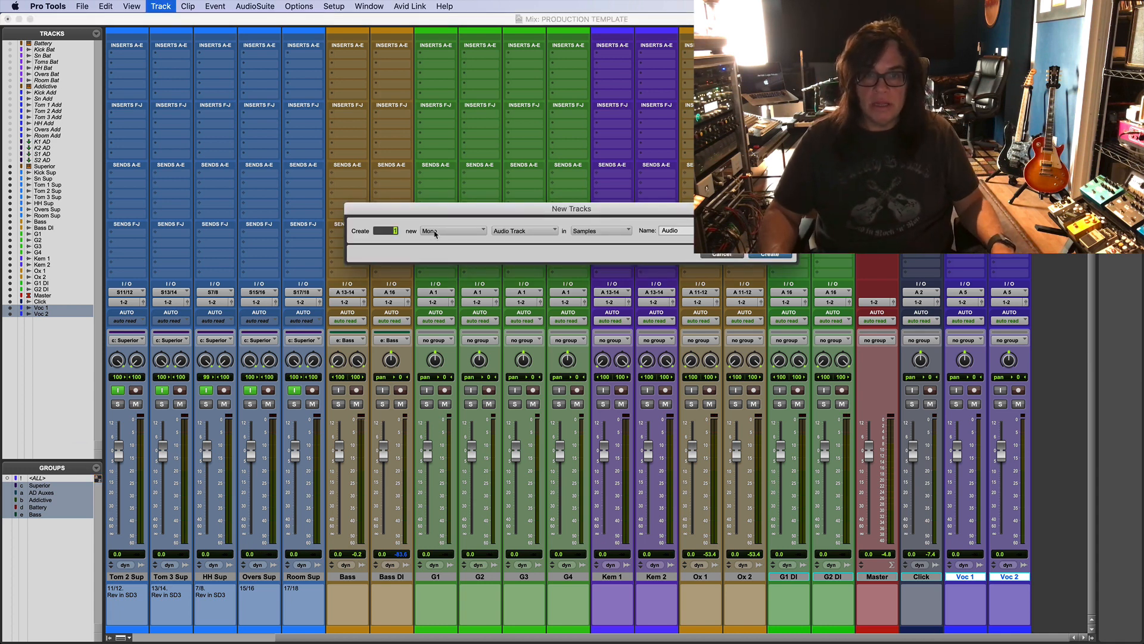
pyautogui.click(439, 231)
pyautogui.click(444, 235)
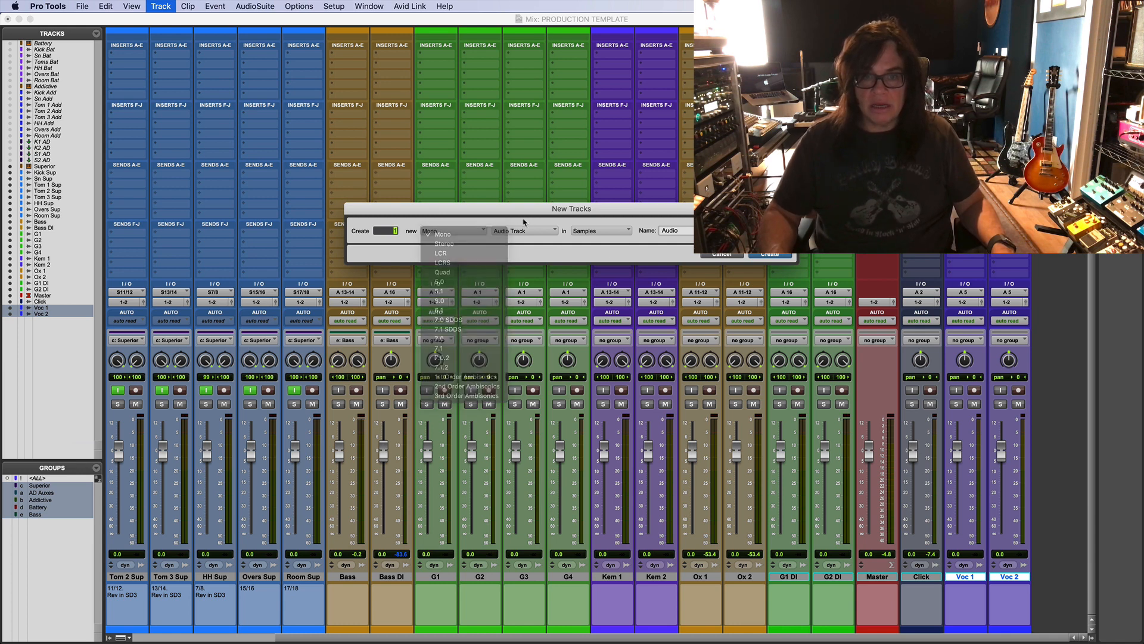
pyautogui.click(444, 235)
pyautogui.click(446, 244)
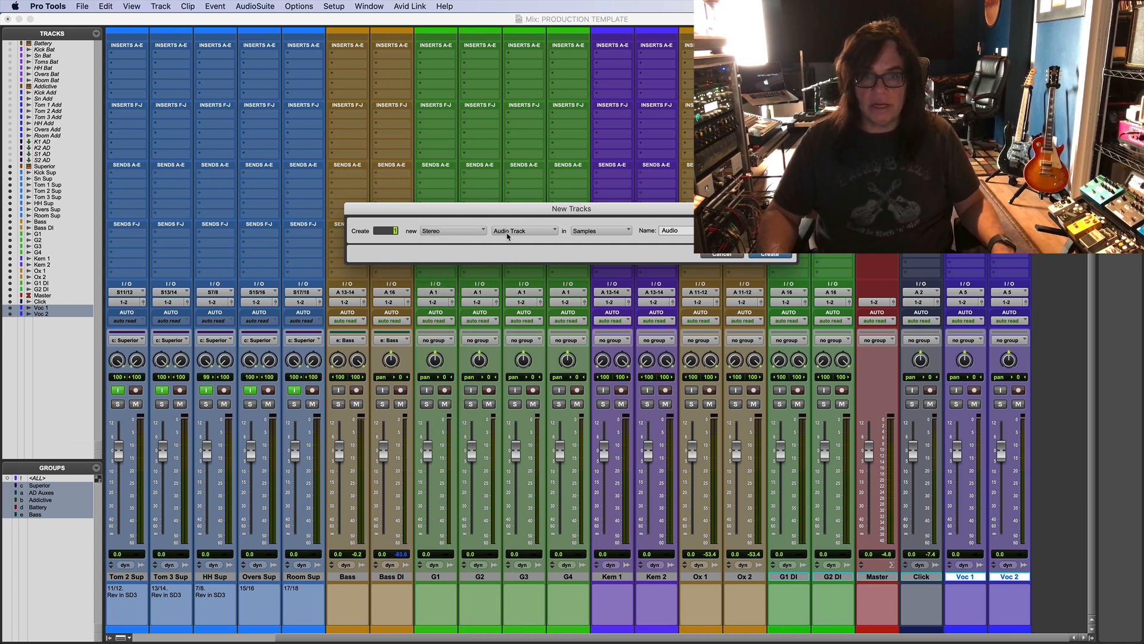
pyautogui.click(510, 232)
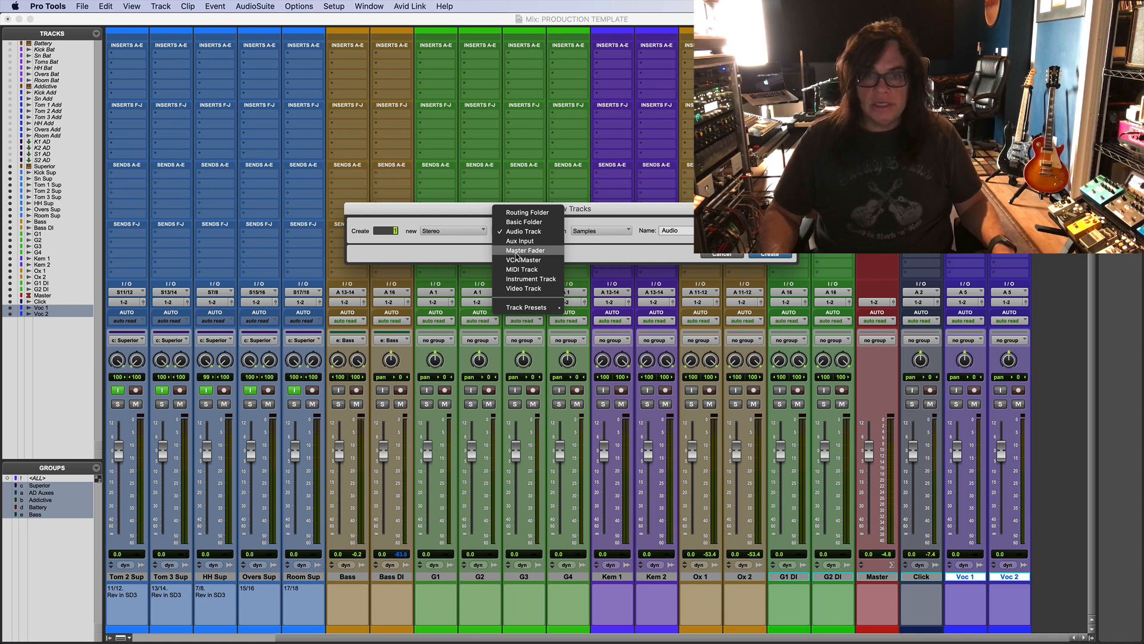
pyautogui.click(519, 279)
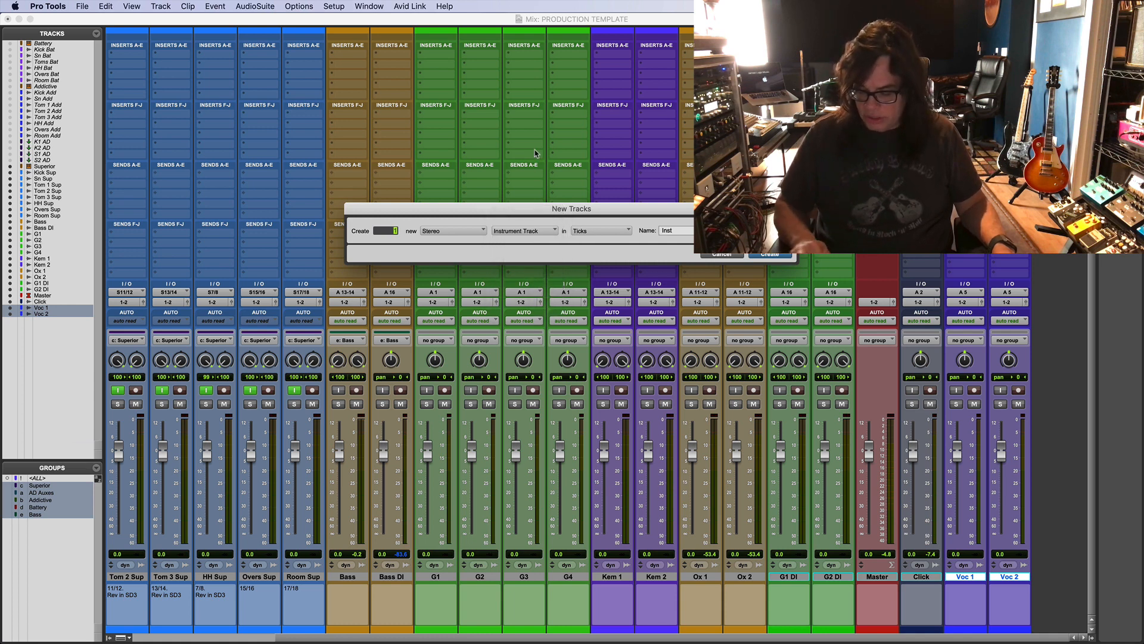
pyautogui.write('6')
pyautogui.press('Return')
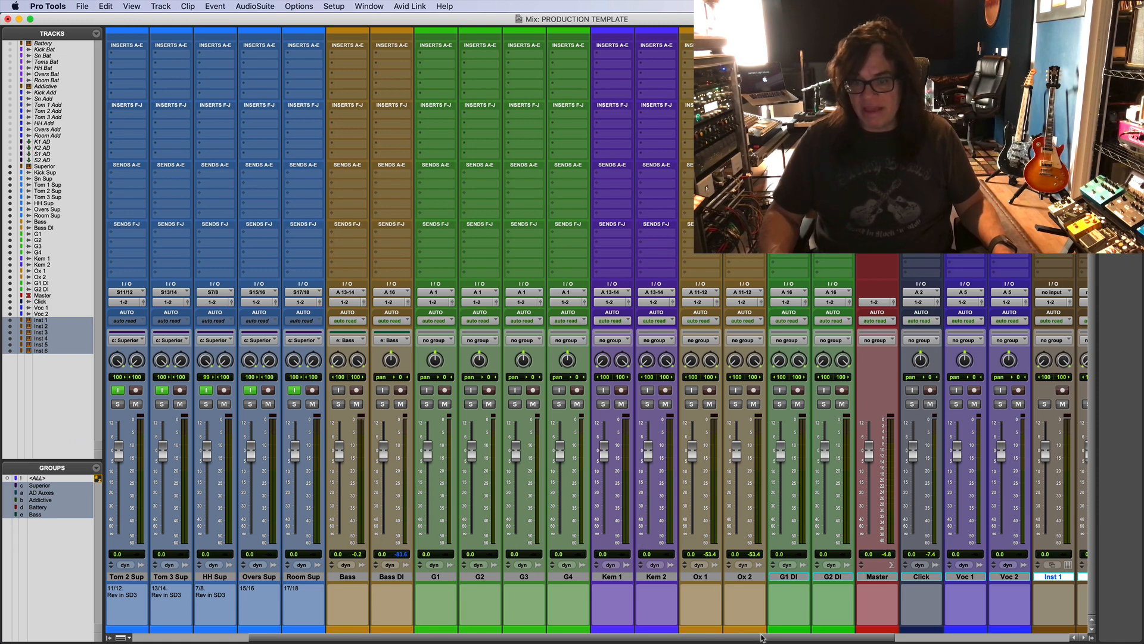
pyautogui.moveTo(761, 637); pyautogui.dragTo(1012, 643)
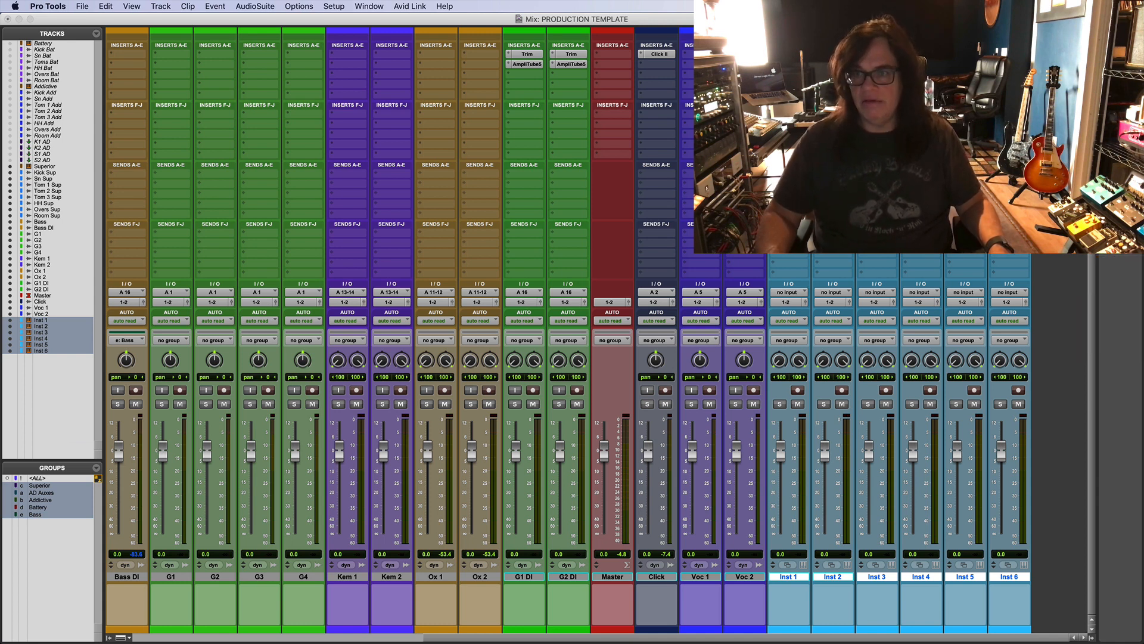
# Step: Try to activate HEAT for the session
pyautogui.click(287, 6)
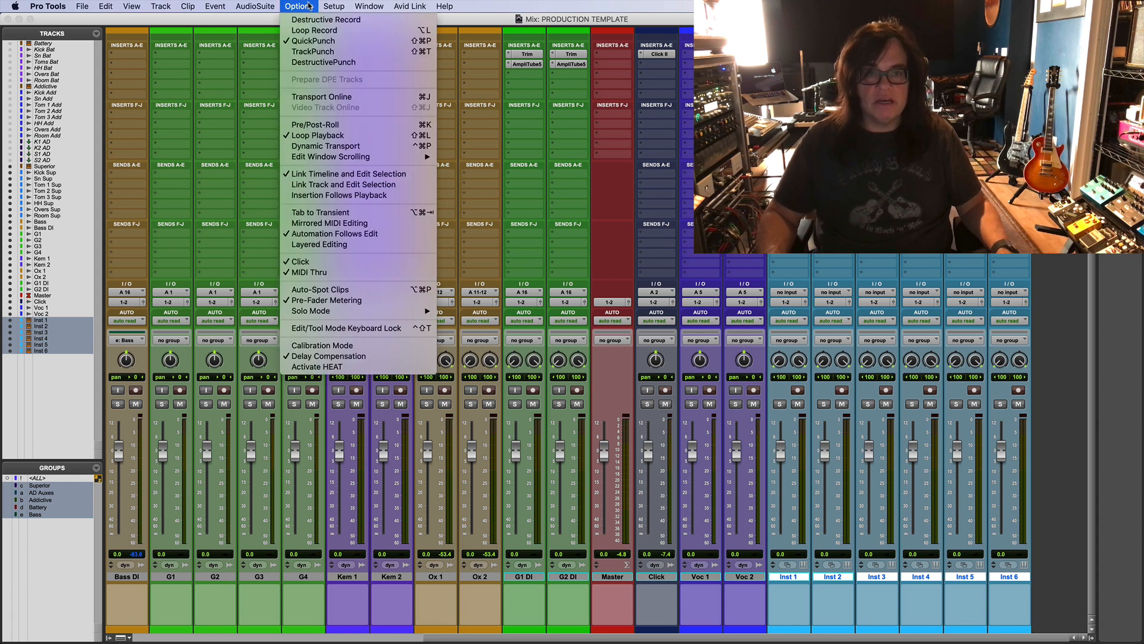
pyautogui.click(315, 367)
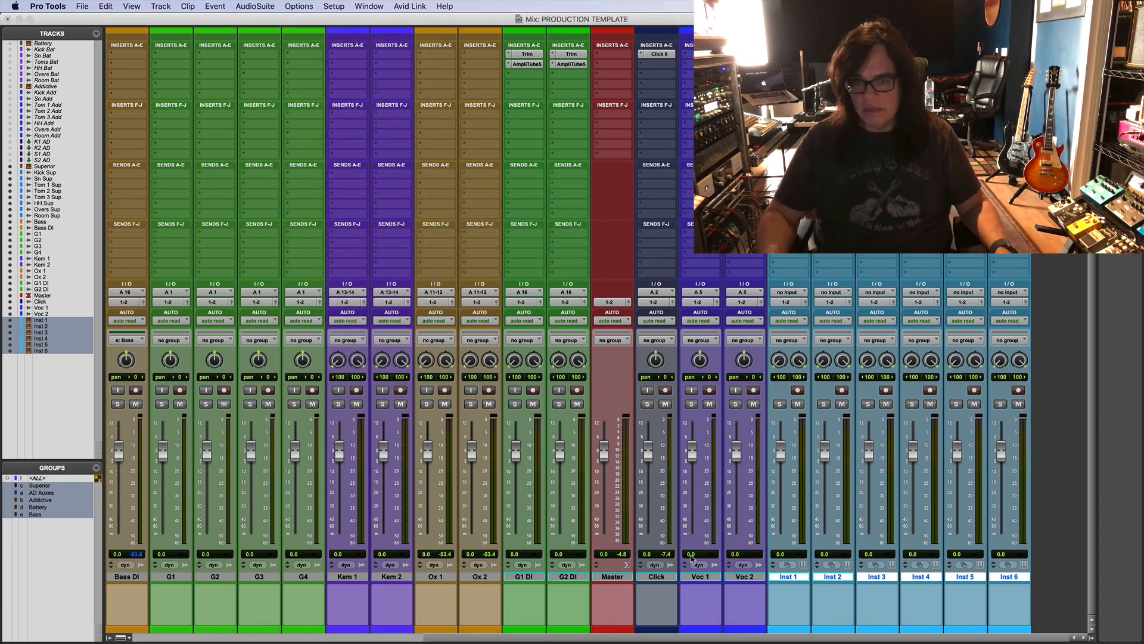
pyautogui.click(608, 577)
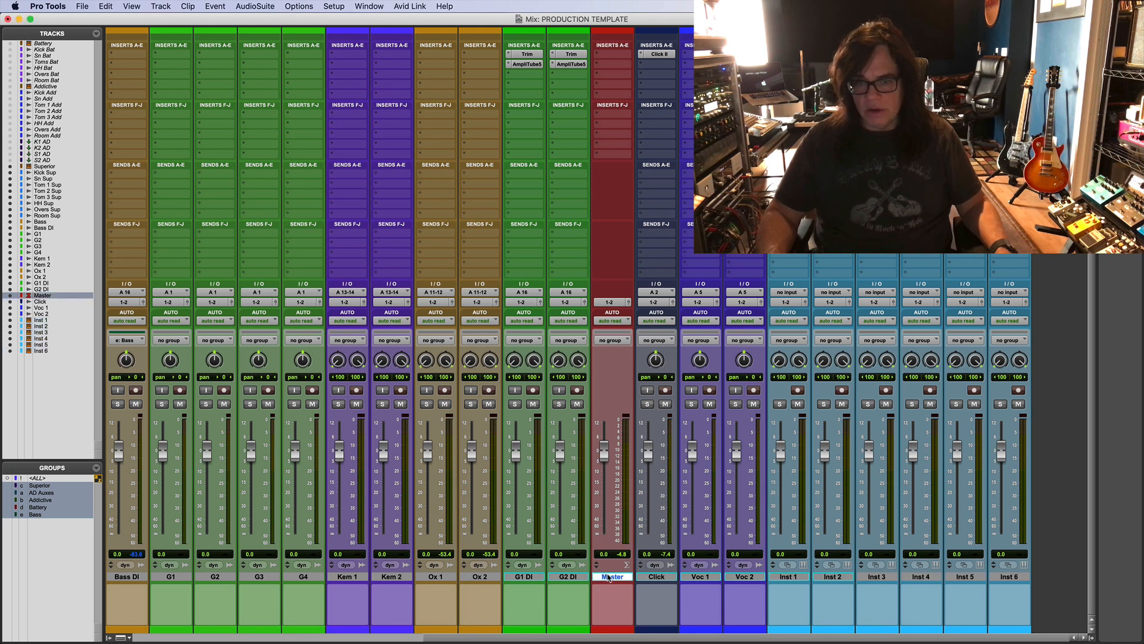
pyautogui.click(531, 576)
pyautogui.keyDown('shift'); pyautogui.click(670, 576); pyautogui.keyUp('shift')
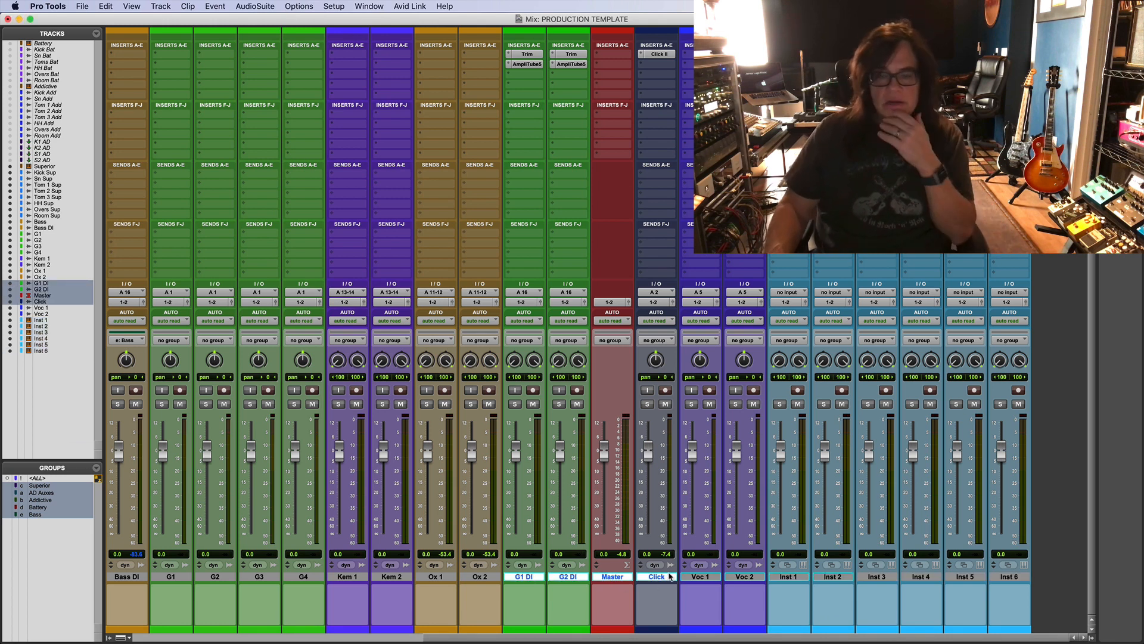
# Step: Check the Voc 1 input by switching its input monitoring on and off again
pyautogui.click(701, 579)
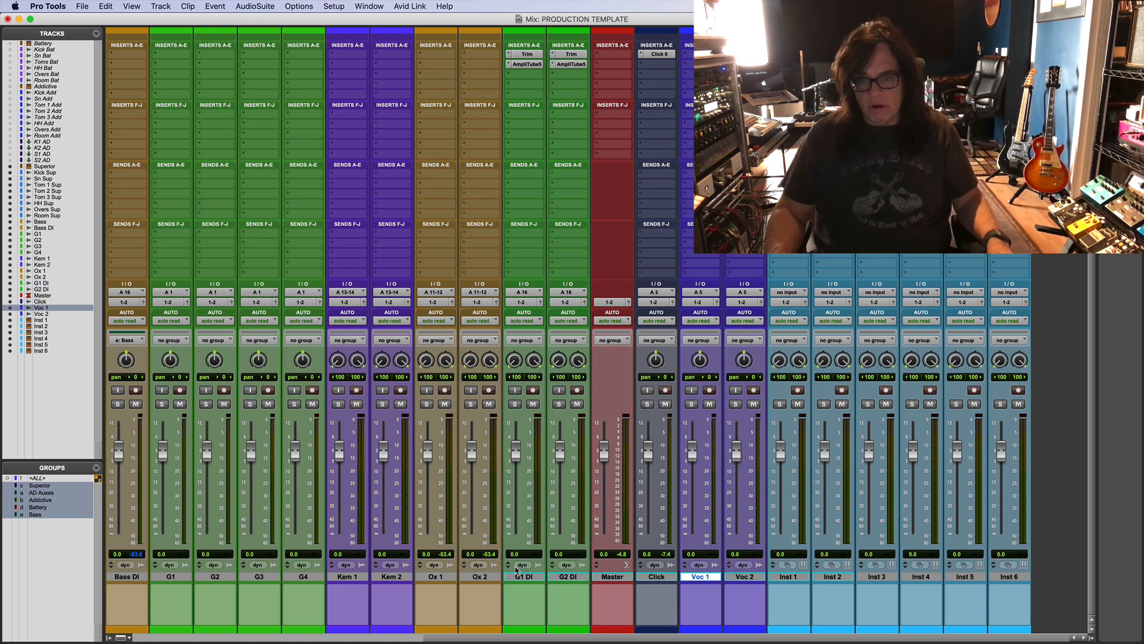
pyautogui.click(693, 390)
pyautogui.click(693, 391)
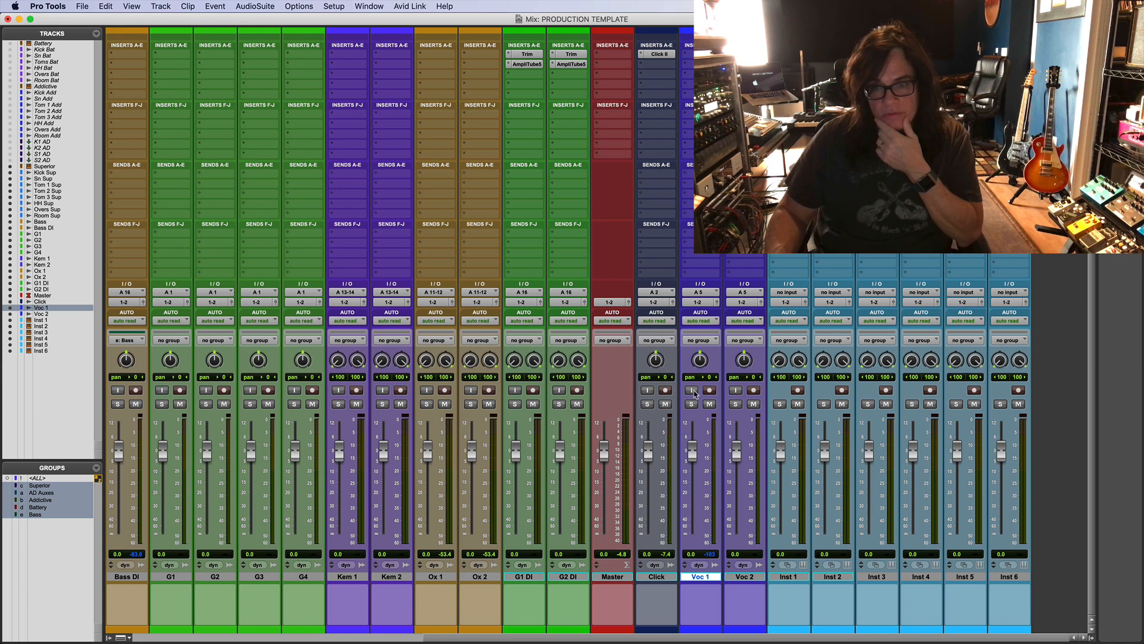
# Step: Monitor the G1 DI input briefly and view its AmpliTube 5 plug-in, ending with the plug-in closed and monitoring off
pyautogui.click(514, 391)
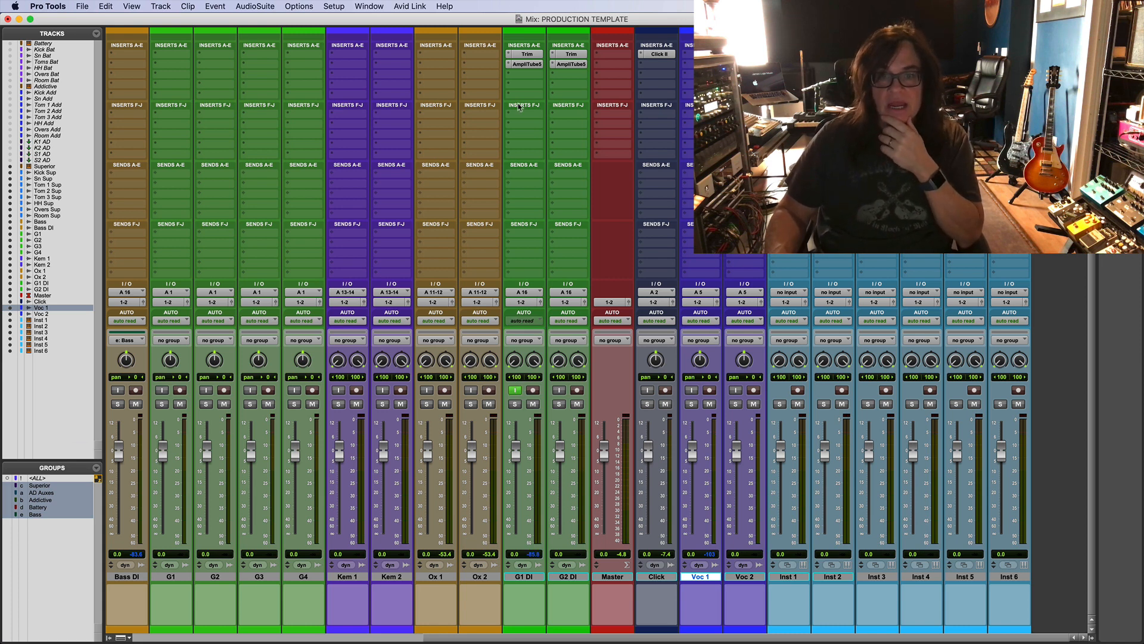
pyautogui.click(527, 64)
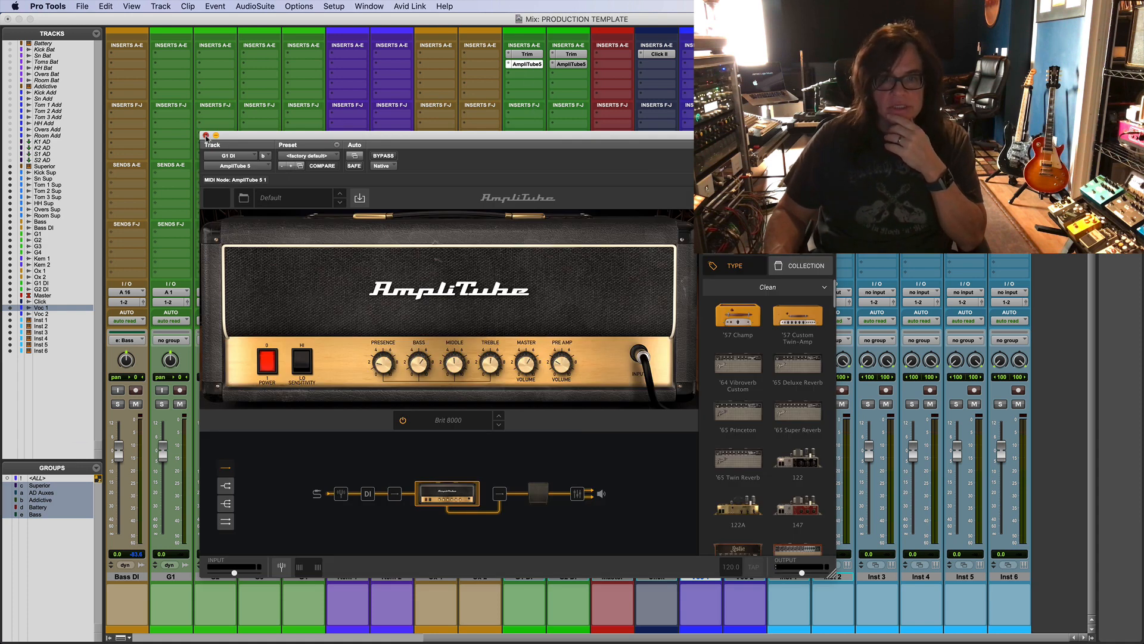
pyautogui.click(206, 136)
pyautogui.click(515, 390)
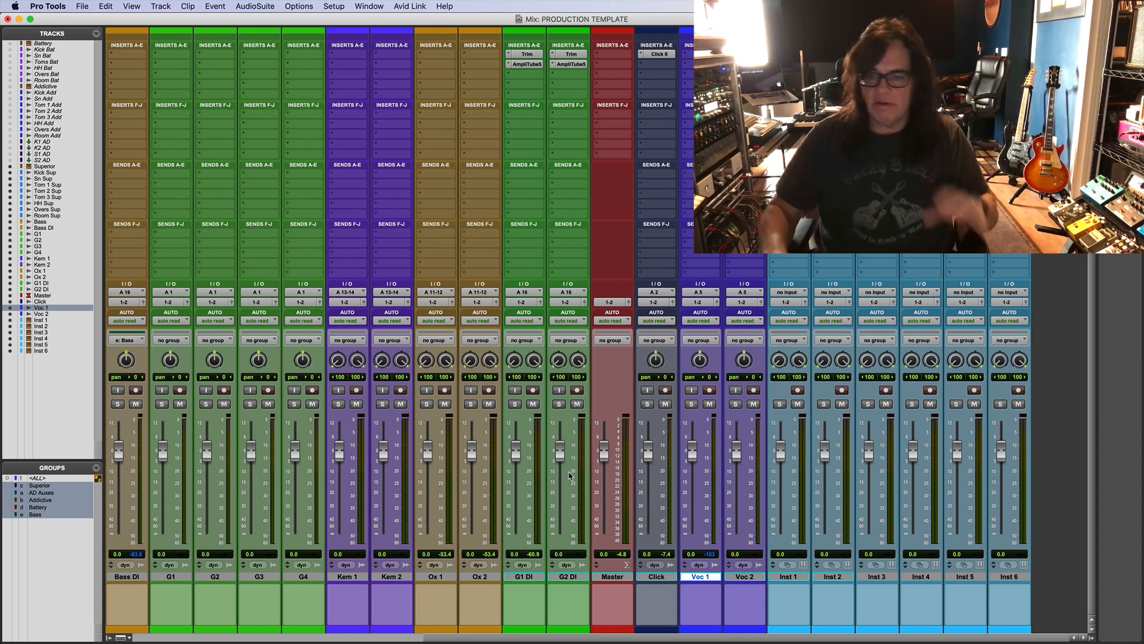
pyautogui.click(794, 577)
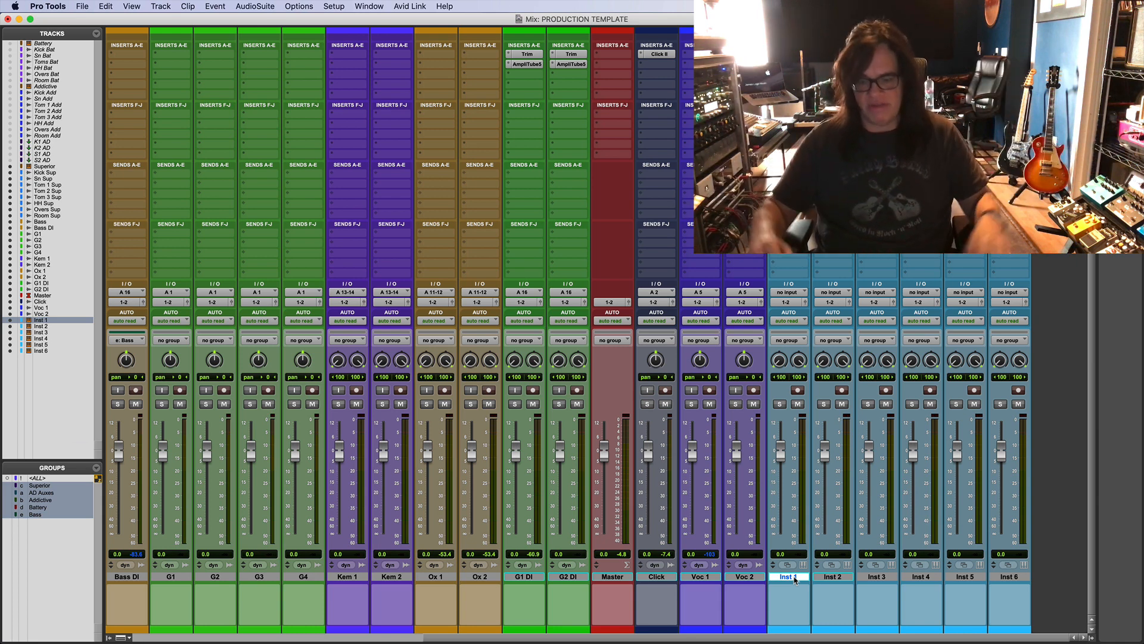
pyautogui.press('super+equal')
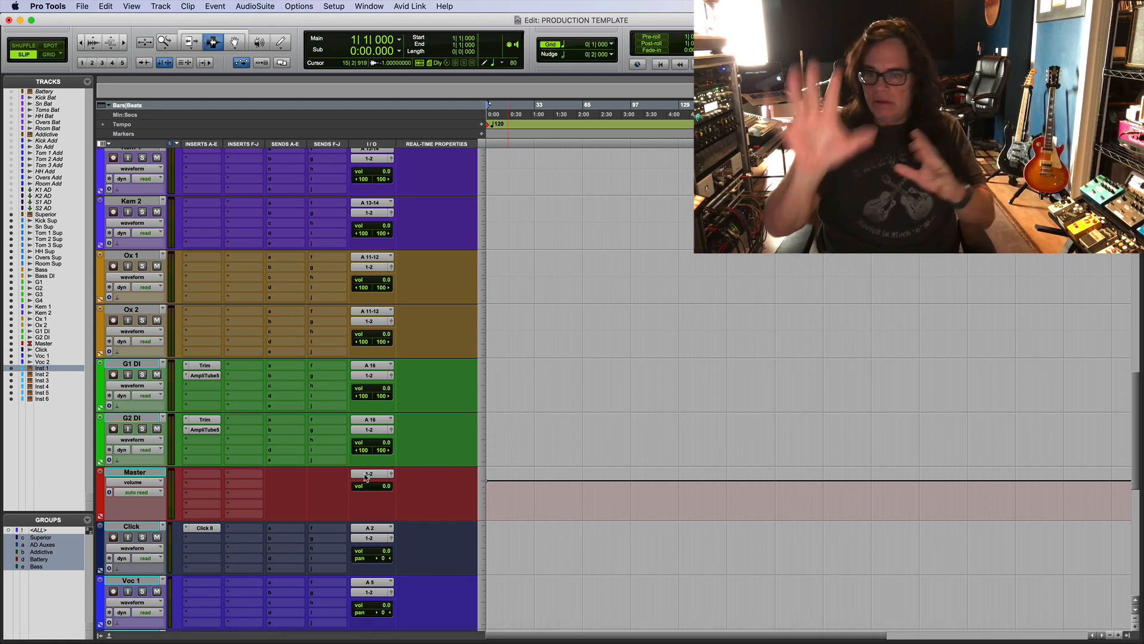
pyautogui.press('super+equal')
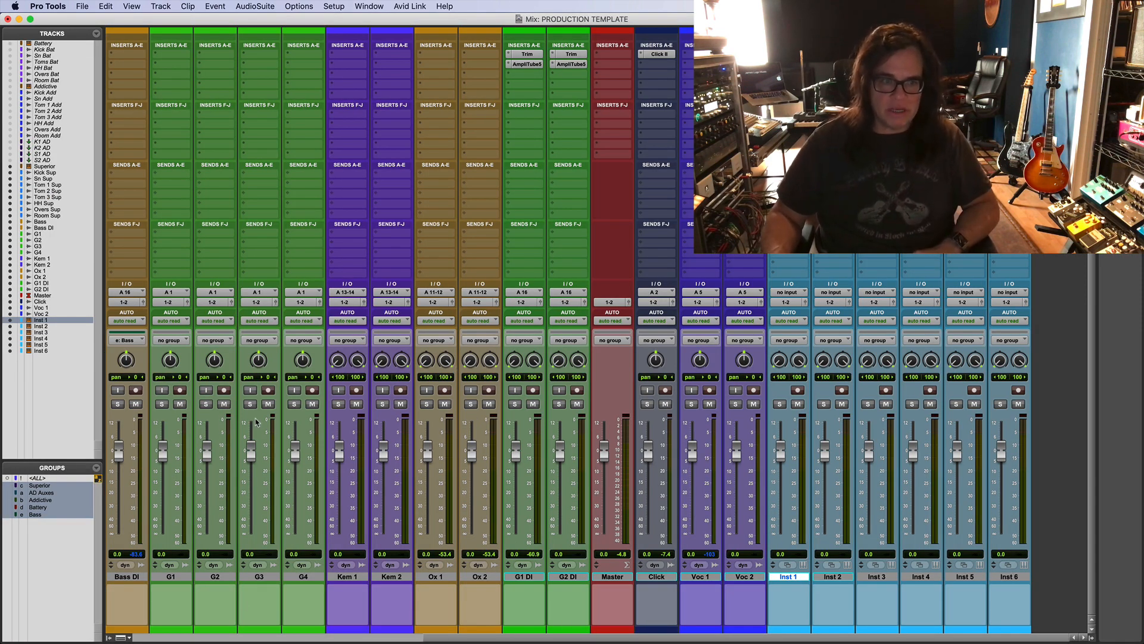
pyautogui.moveTo(48, 460)
pyautogui.mouseDown()
pyautogui.moveTo(47, 387)
pyautogui.moveTo(43, 455)
pyautogui.mouseUp()
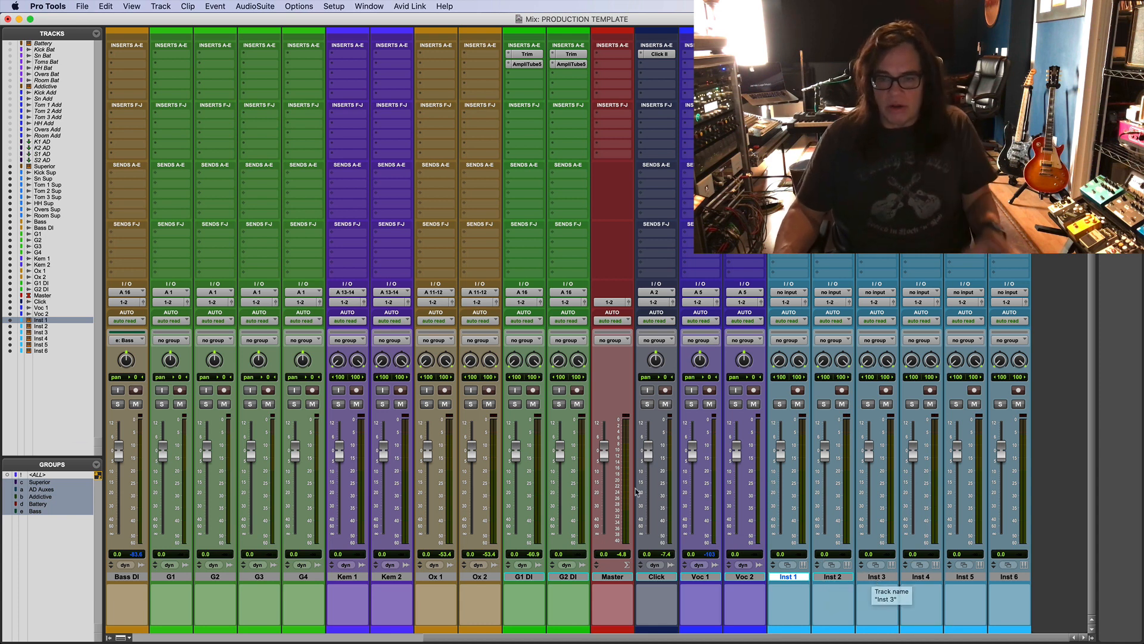
# Step: Record-arm the Superior track to audition its drums and view the kit in its Superior Drummer 3 plug-in
pyautogui.moveTo(694, 636); pyautogui.dragTo(393, 637)
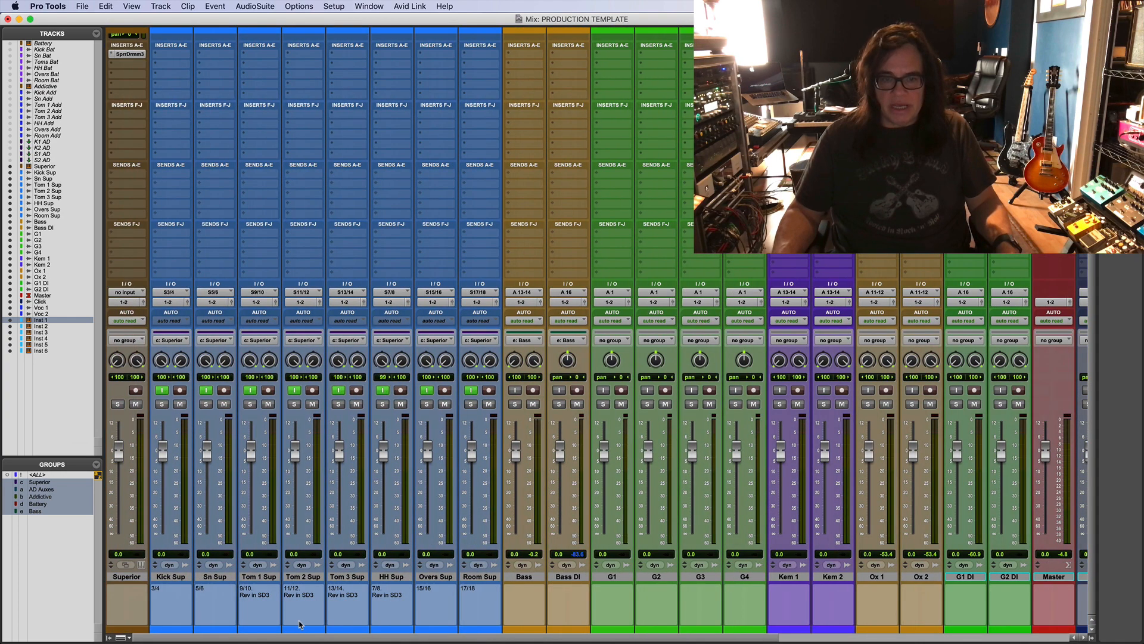
pyautogui.click(136, 391)
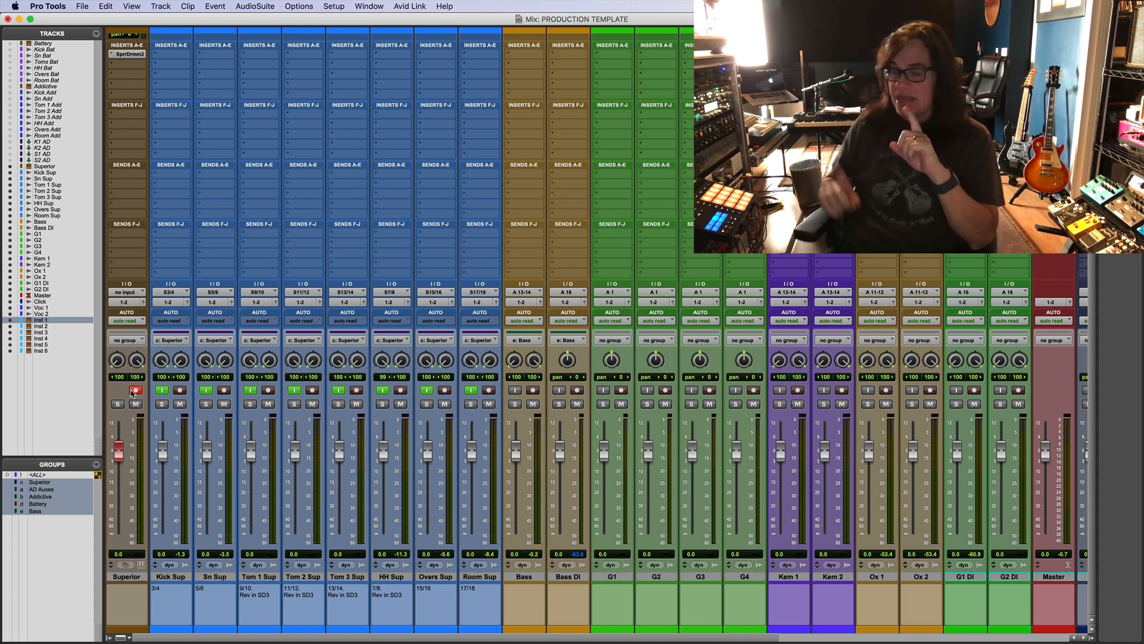
pyautogui.click(135, 391)
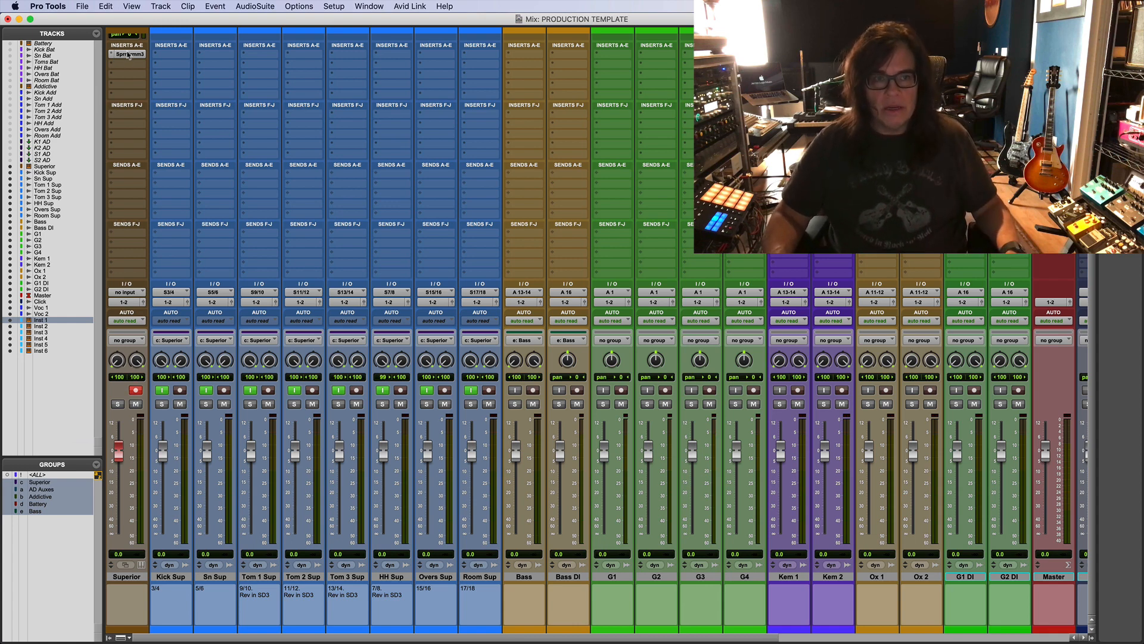
pyautogui.click(129, 54)
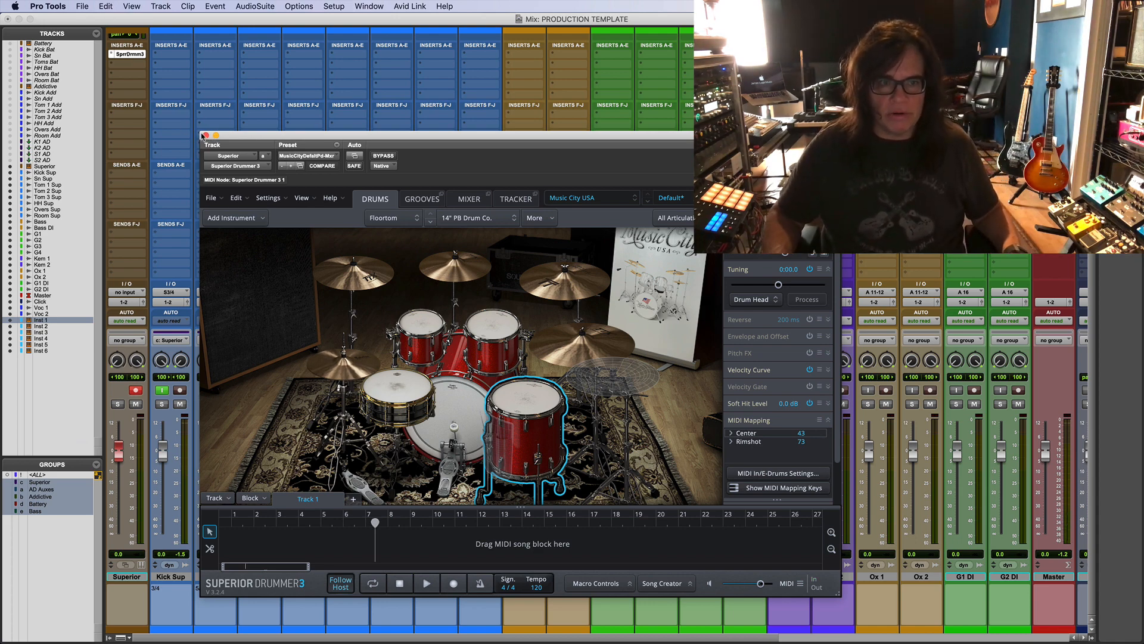
pyautogui.click(206, 135)
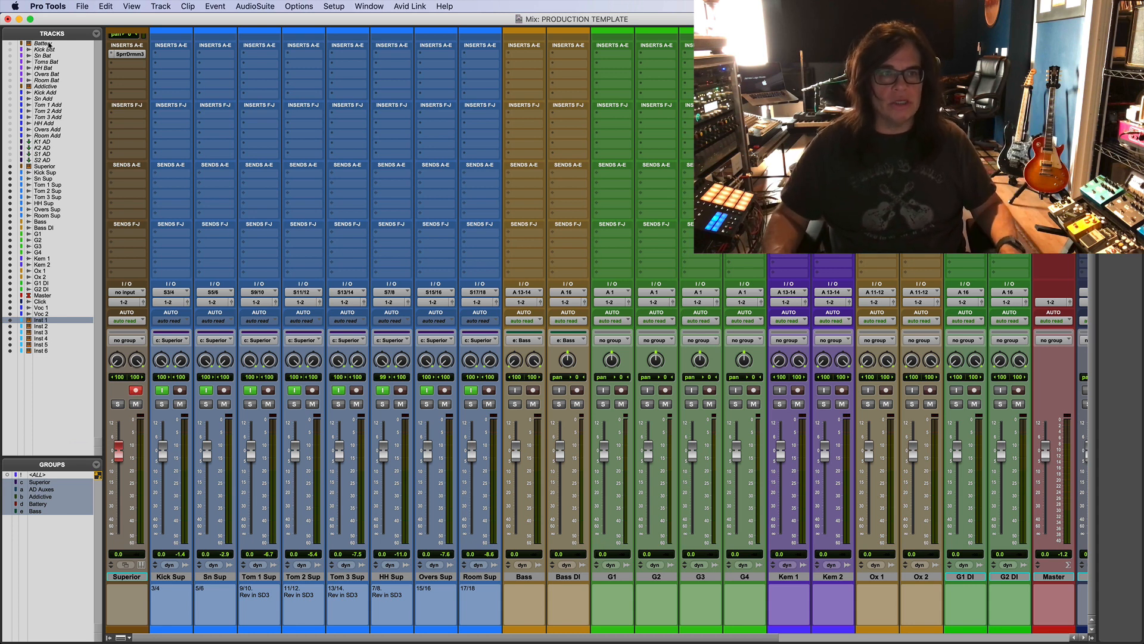
# Step: Show and activate the Battery through Room Bat tracks, record-arm Battery and turn on input monitoring for its group
pyautogui.click(49, 44)
pyautogui.keyDown('shift'); pyautogui.click(53, 81); pyautogui.keyUp('shift')
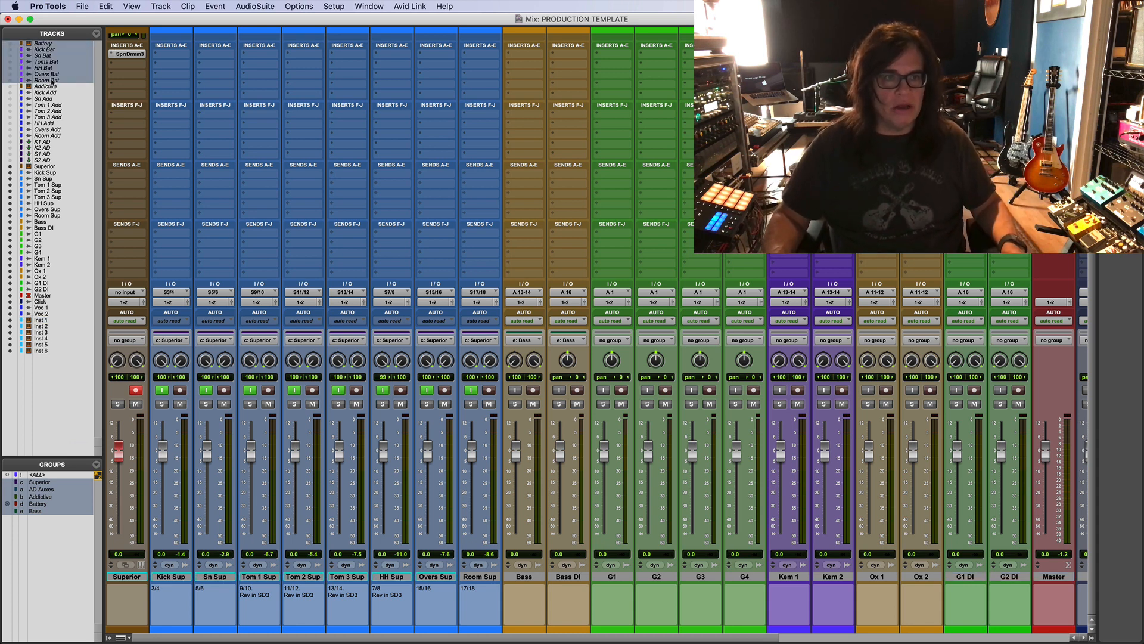
pyautogui.rightClick(55, 78)
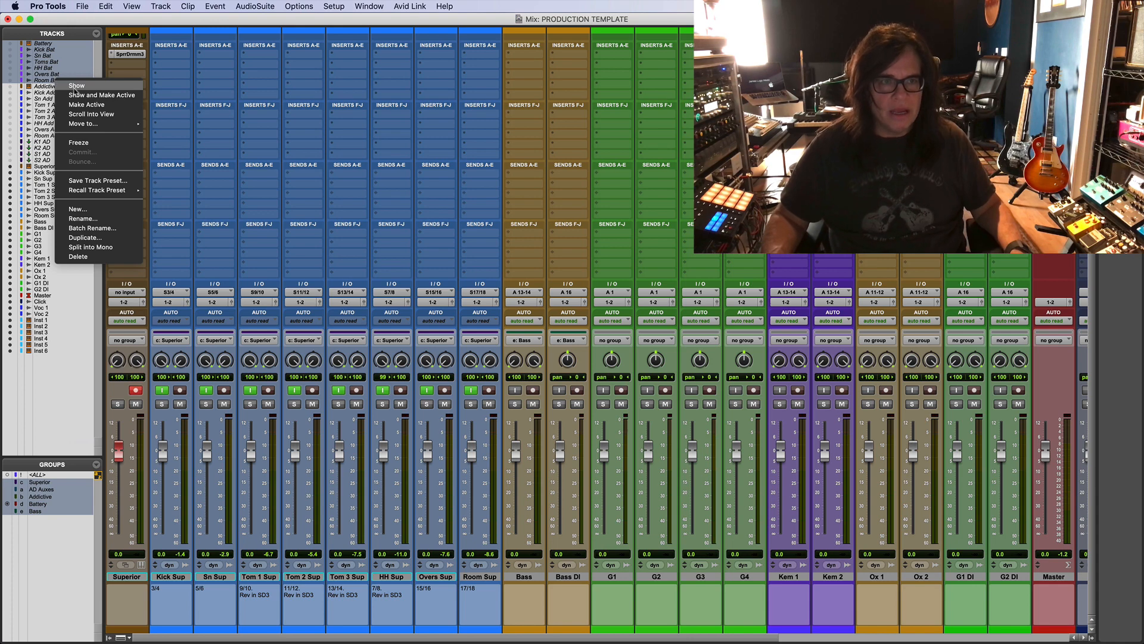
pyautogui.click(76, 86)
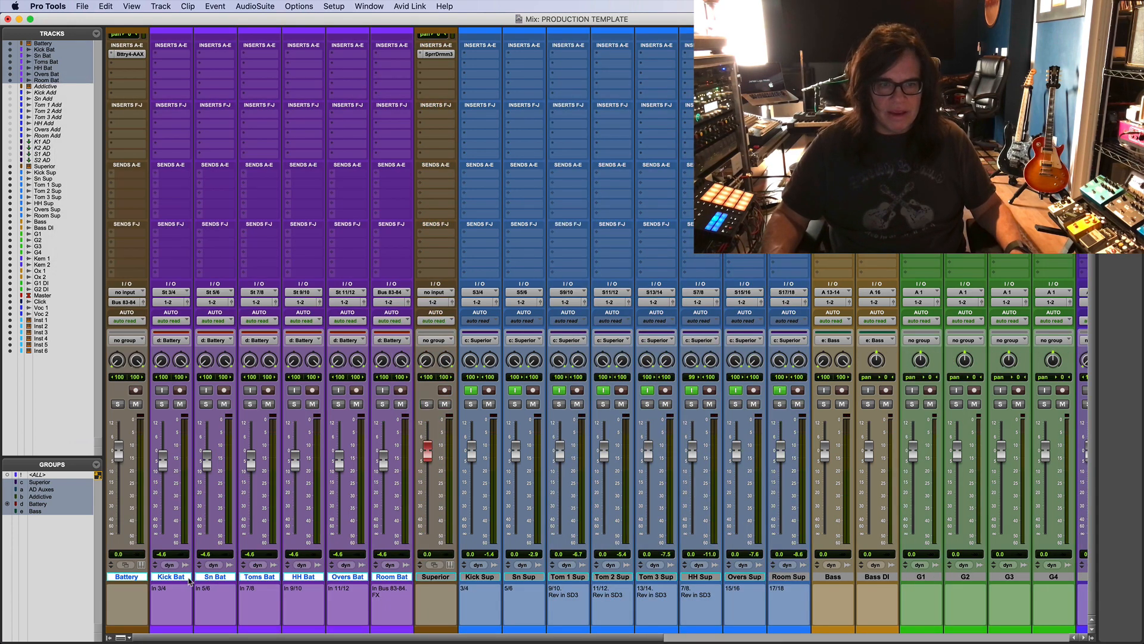
pyautogui.click(139, 391)
pyautogui.click(158, 391)
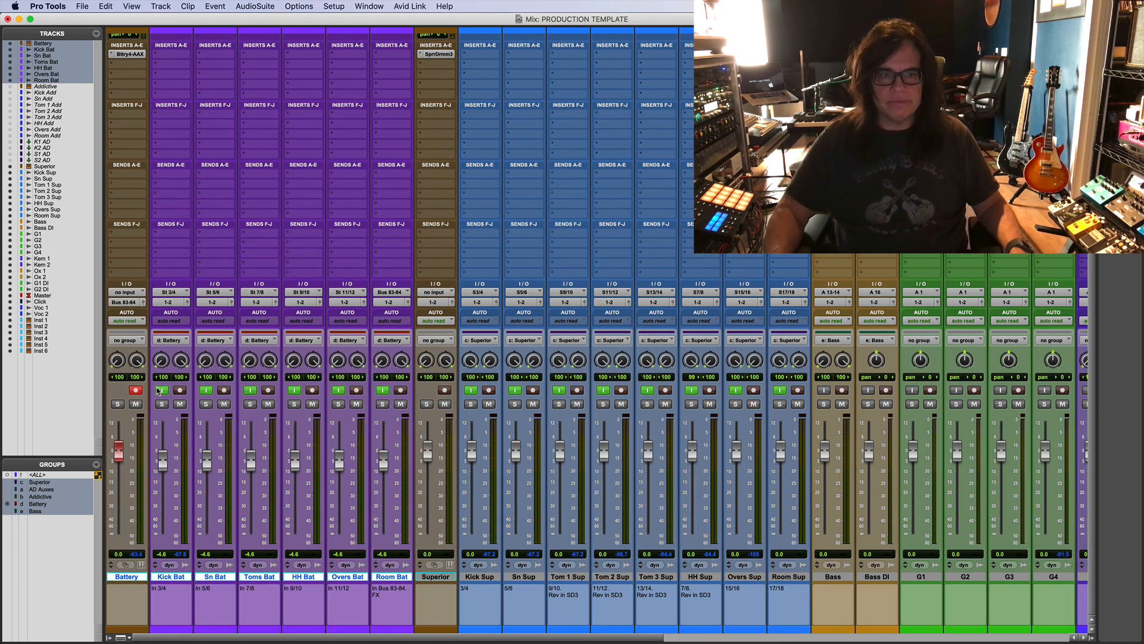
# Step: Turn off input monitoring on the Superior group and hide and deactivate the Superior through Room Sup tracks
pyautogui.hscroll(7, 159, 391)
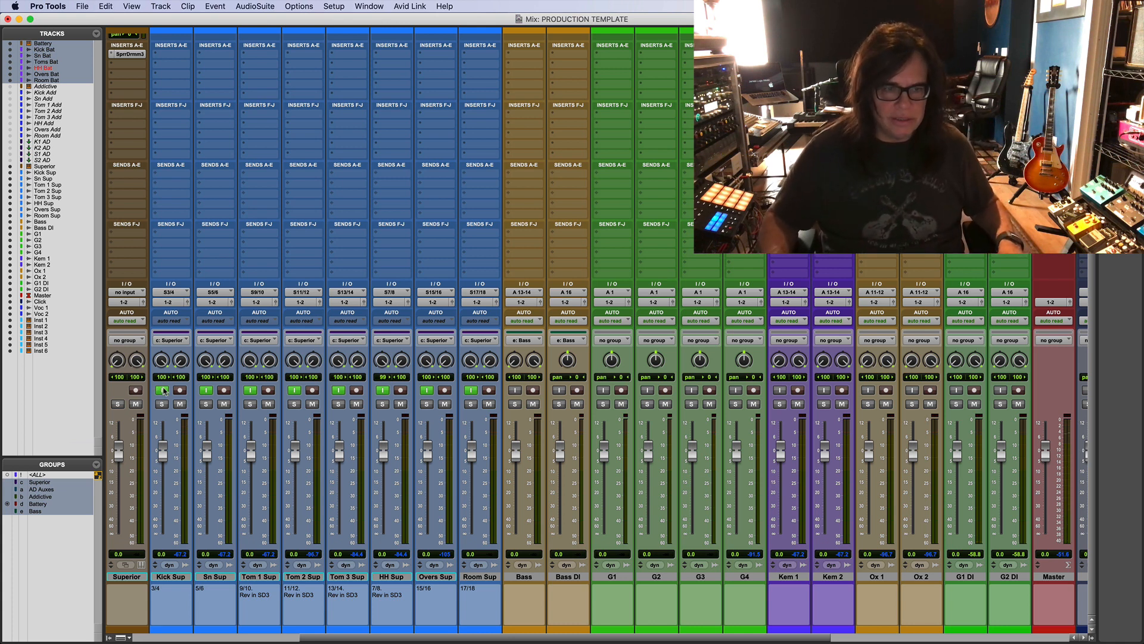
pyautogui.click(164, 390)
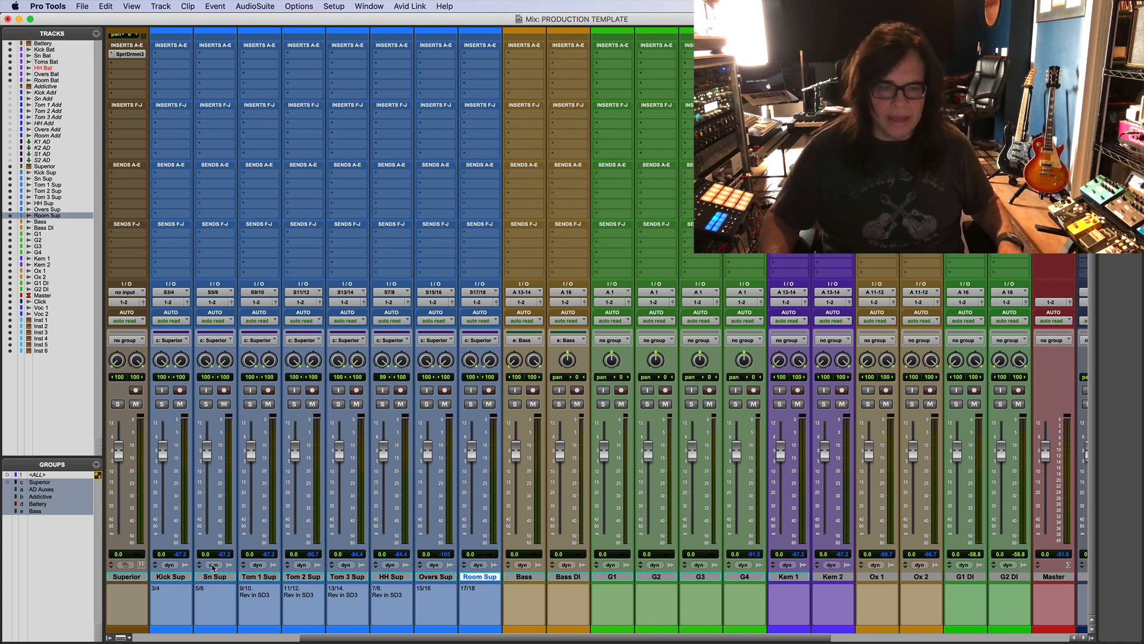
pyautogui.click(117, 577)
pyautogui.rightClick(116, 578)
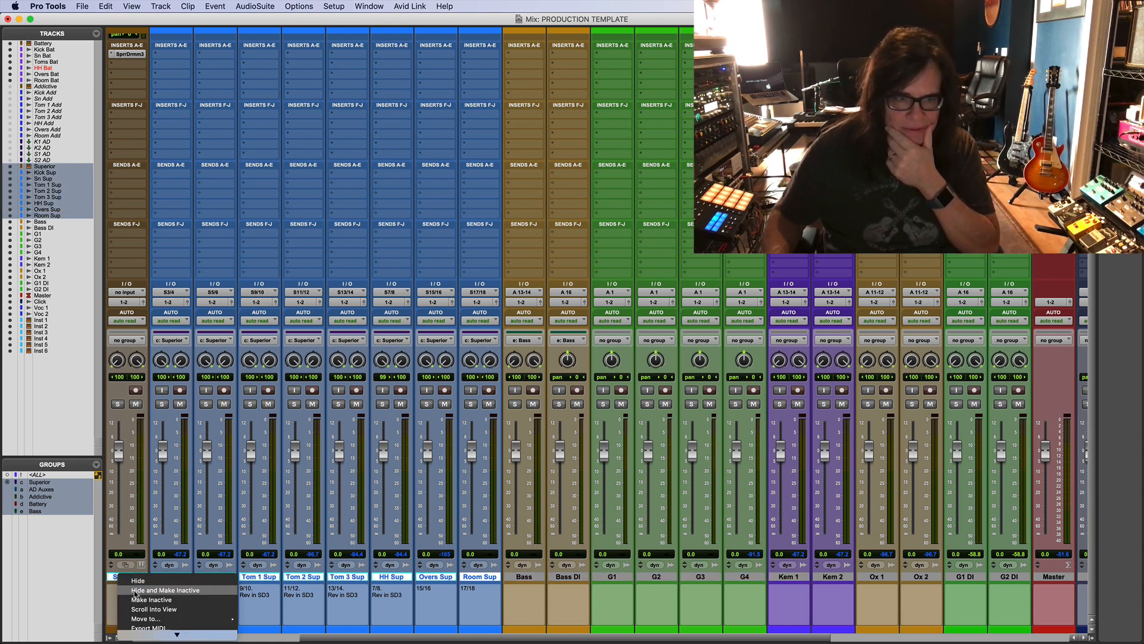
pyautogui.click(136, 580)
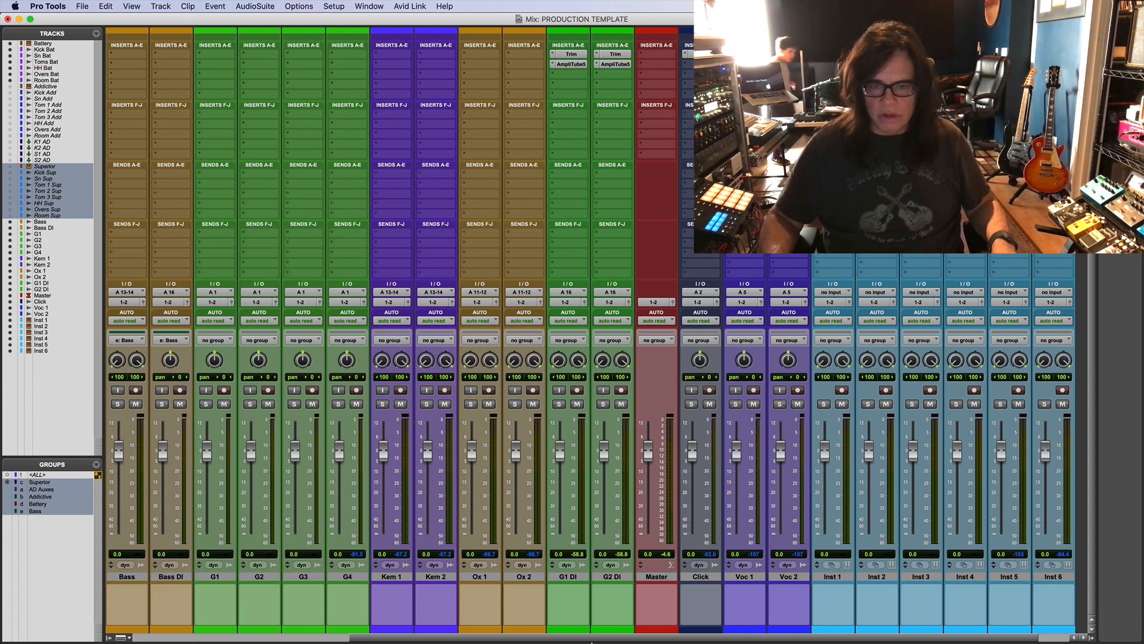
# Step: Disarm Battery, turn off its group's input monitoring, and hide and deactivate the Battery through Room Bat tracks
pyautogui.moveTo(566, 639); pyautogui.dragTo(124, 639)
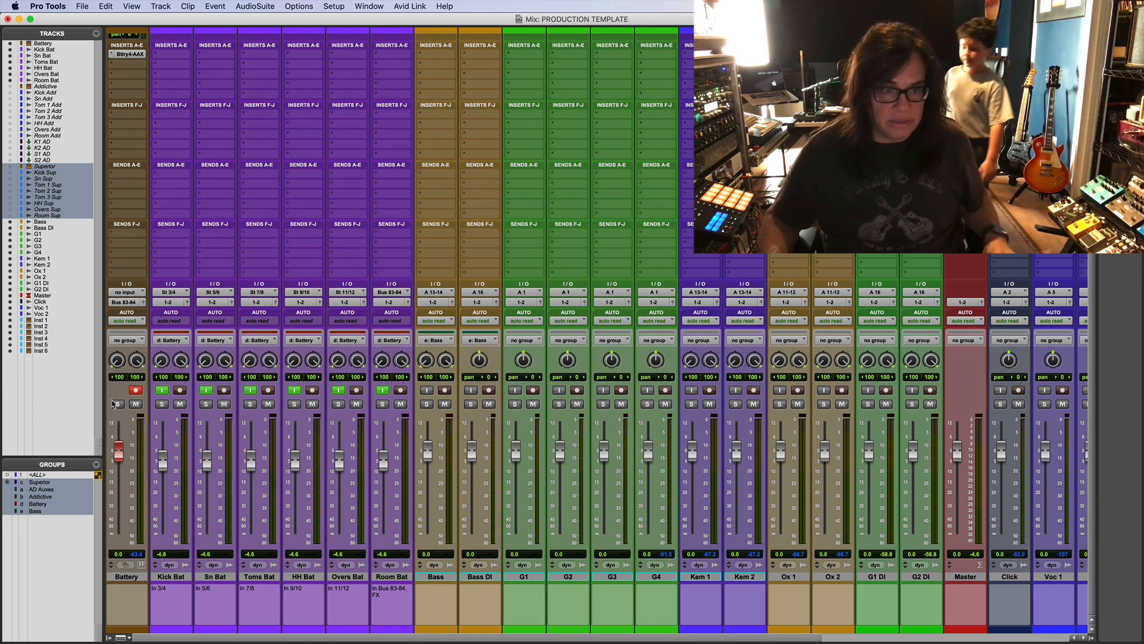
pyautogui.click(134, 390)
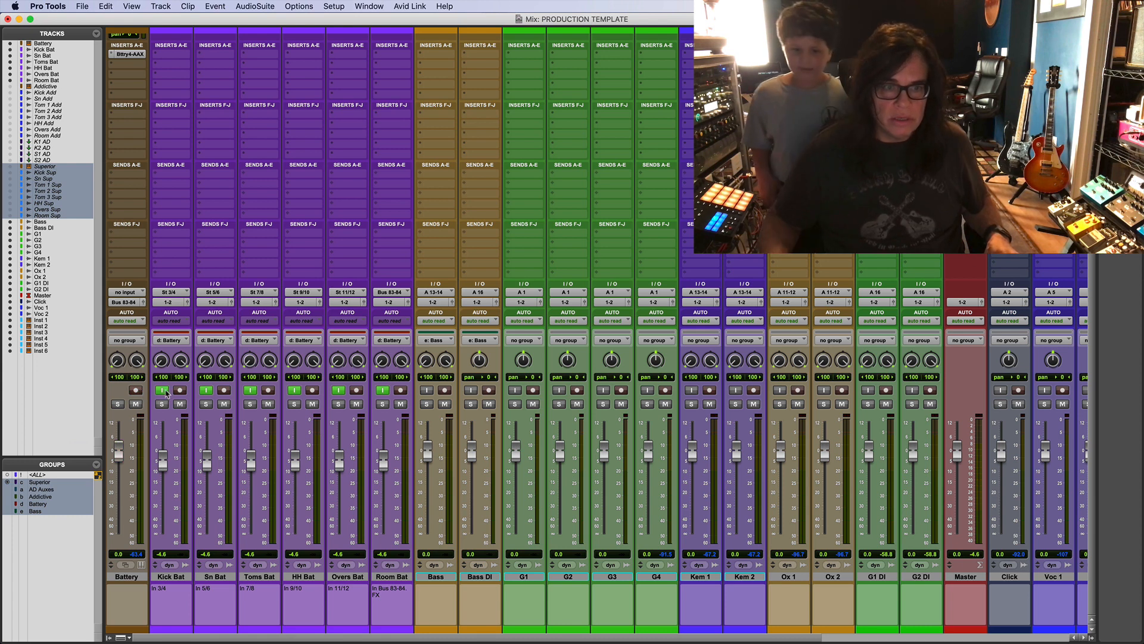
pyautogui.click(162, 391)
pyautogui.click(127, 577)
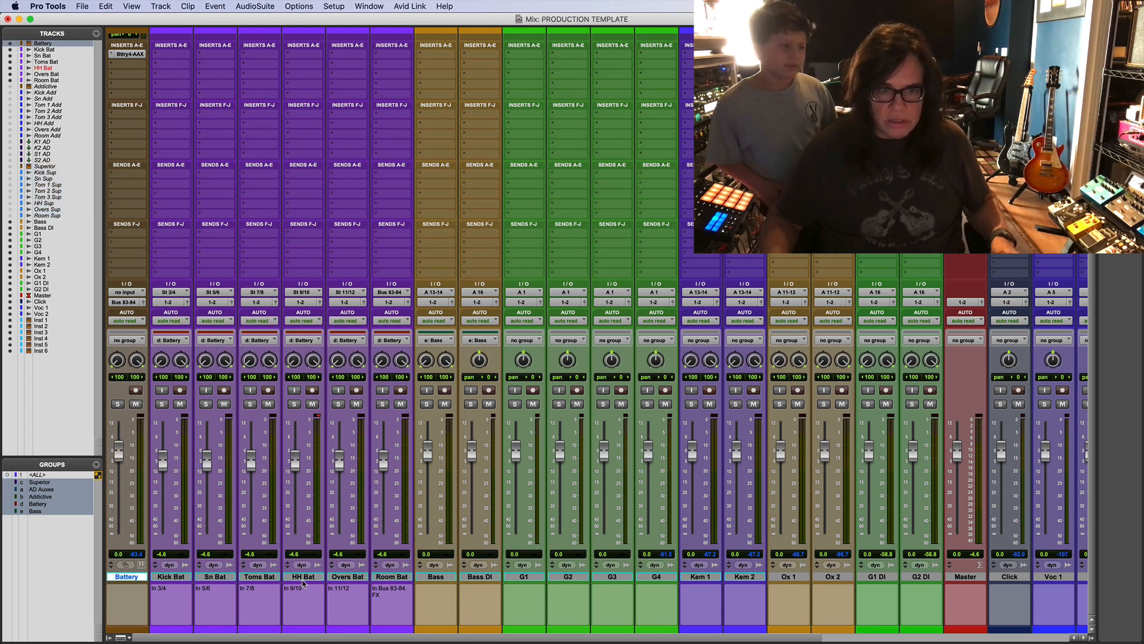
pyautogui.keyDown('shift'); pyautogui.click(392, 577); pyautogui.keyUp('shift')
pyautogui.rightClick(393, 578)
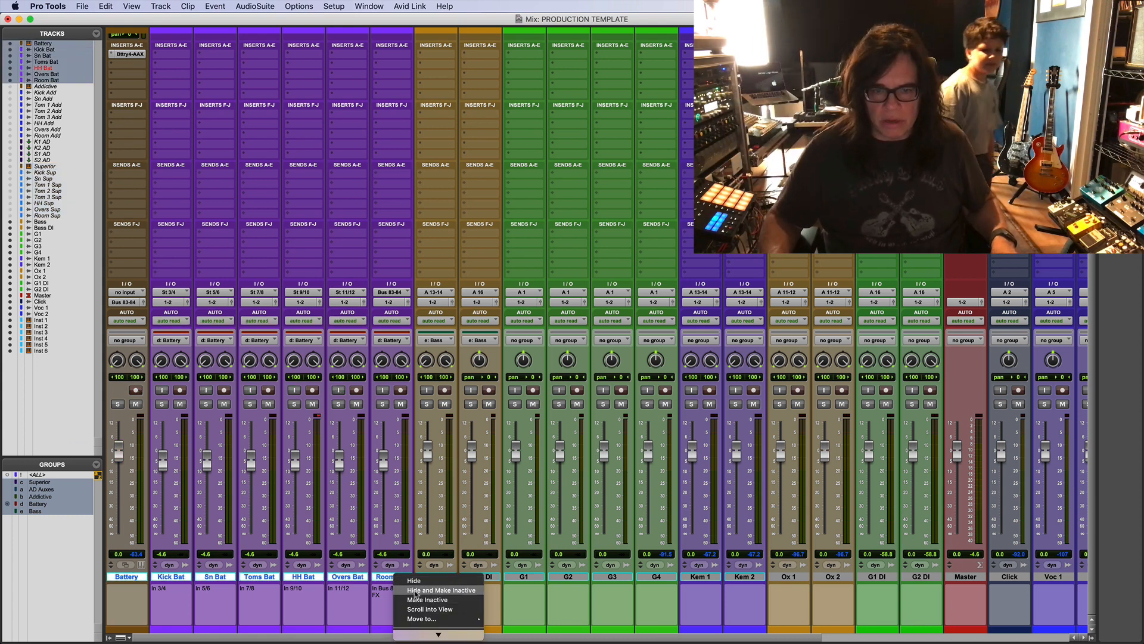
pyautogui.click(415, 590)
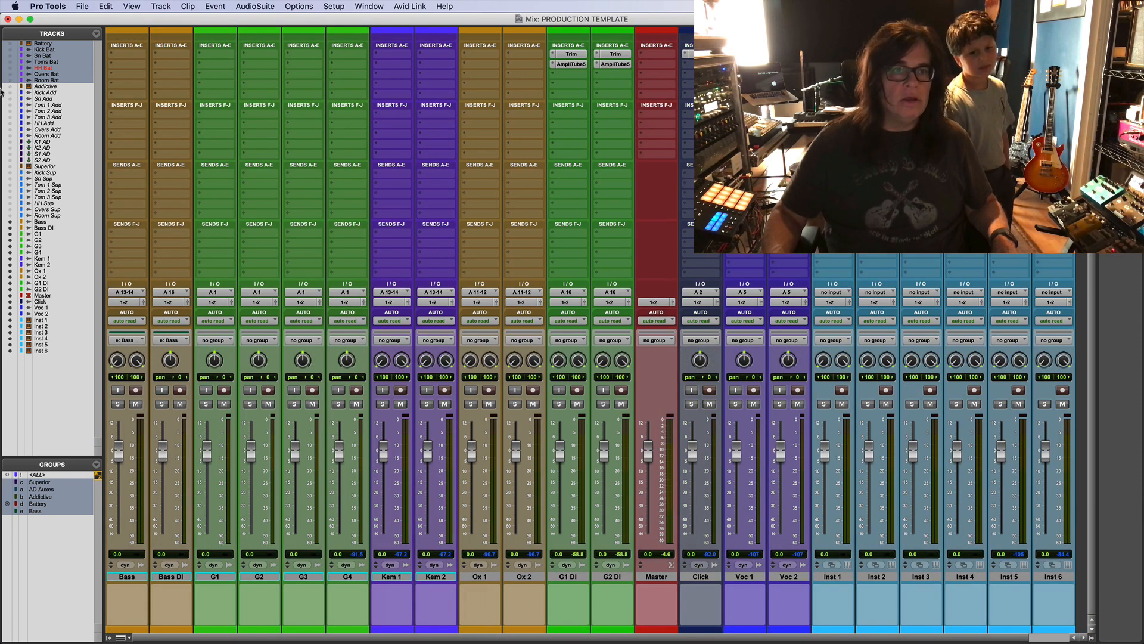
# Step: Show the hidden Superior through Room Sup tracks and make them active
pyautogui.click(43, 166)
pyautogui.keyDown('shift'); pyautogui.click(55, 217); pyautogui.keyUp('shift')
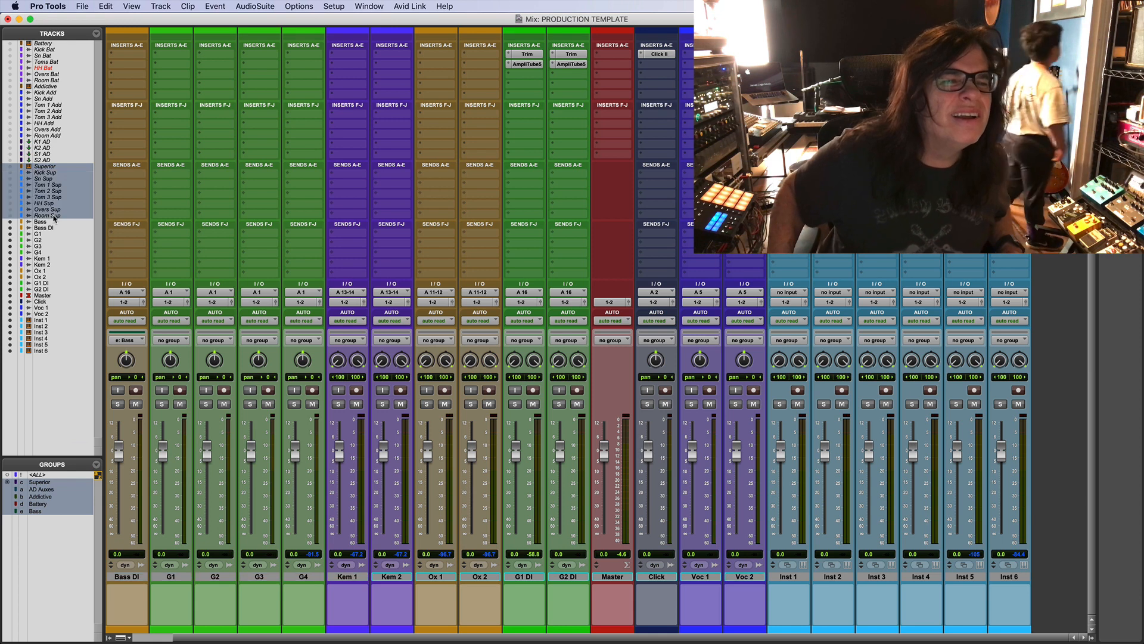
pyautogui.rightClick(58, 218)
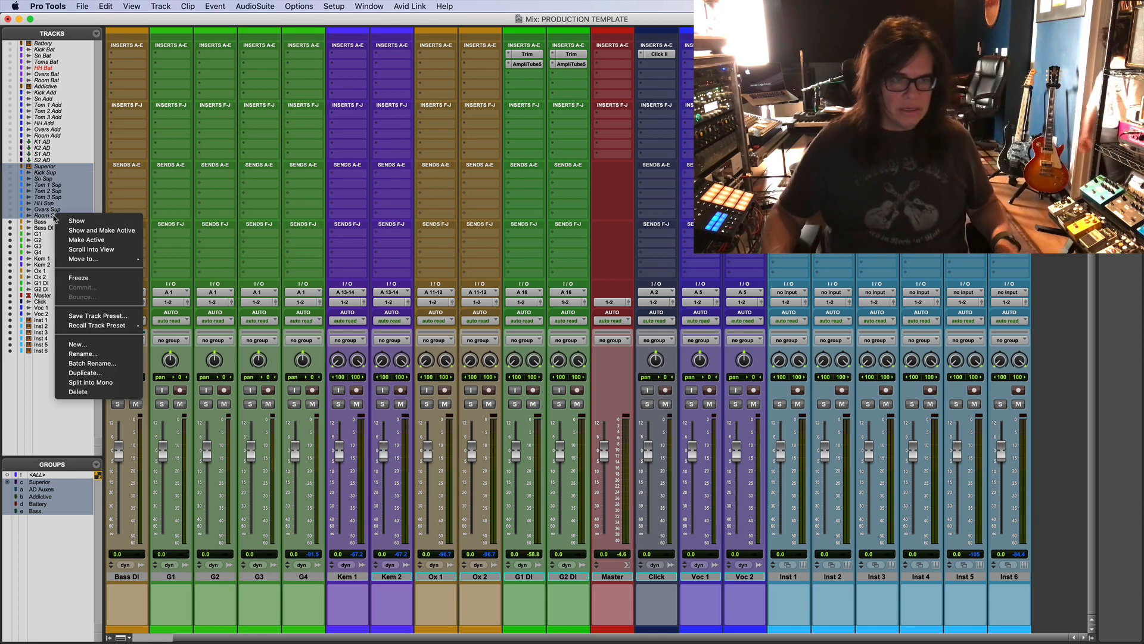
pyautogui.click(95, 230)
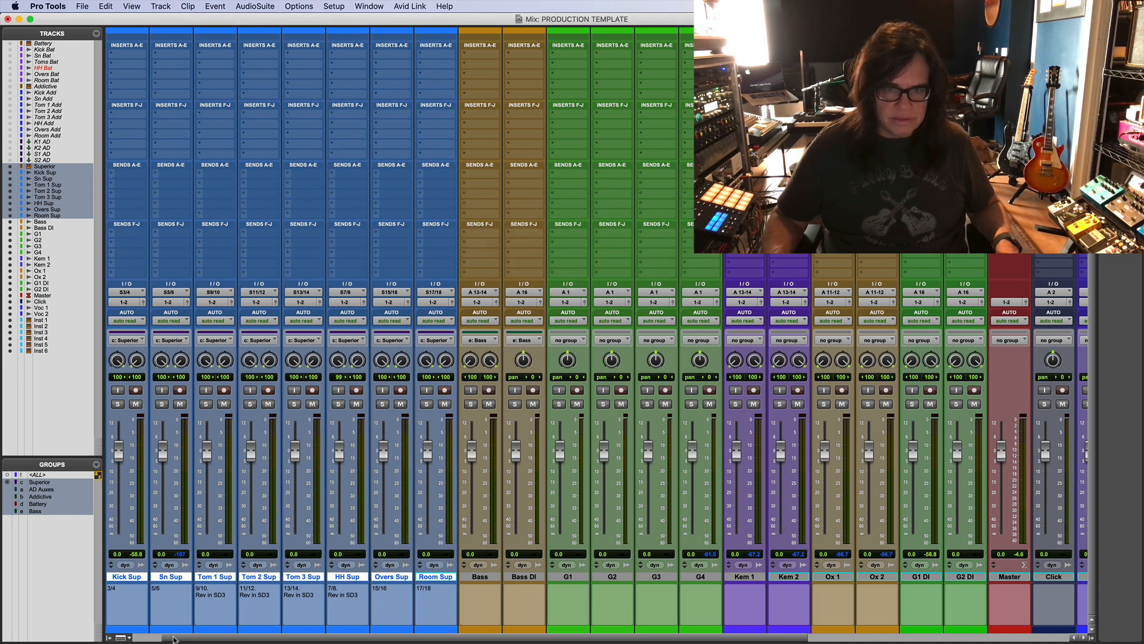
# Step: Record-arm the Superior track and turn on input monitoring for the Superior drum group
pyautogui.moveTo(174, 639); pyautogui.dragTo(151, 639)
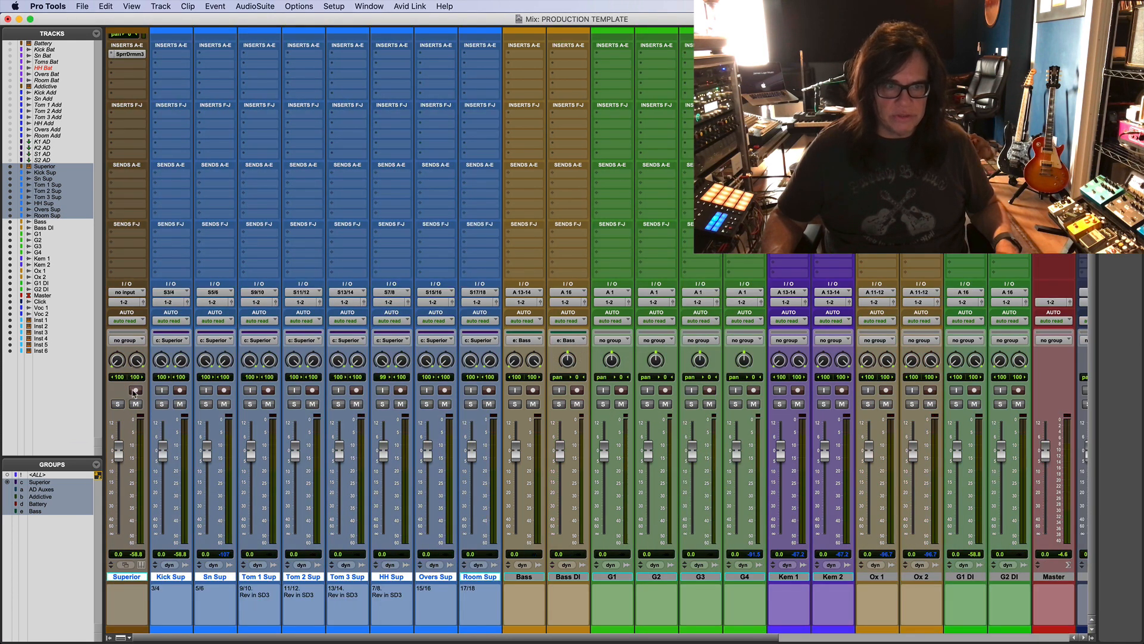
pyautogui.click(162, 390)
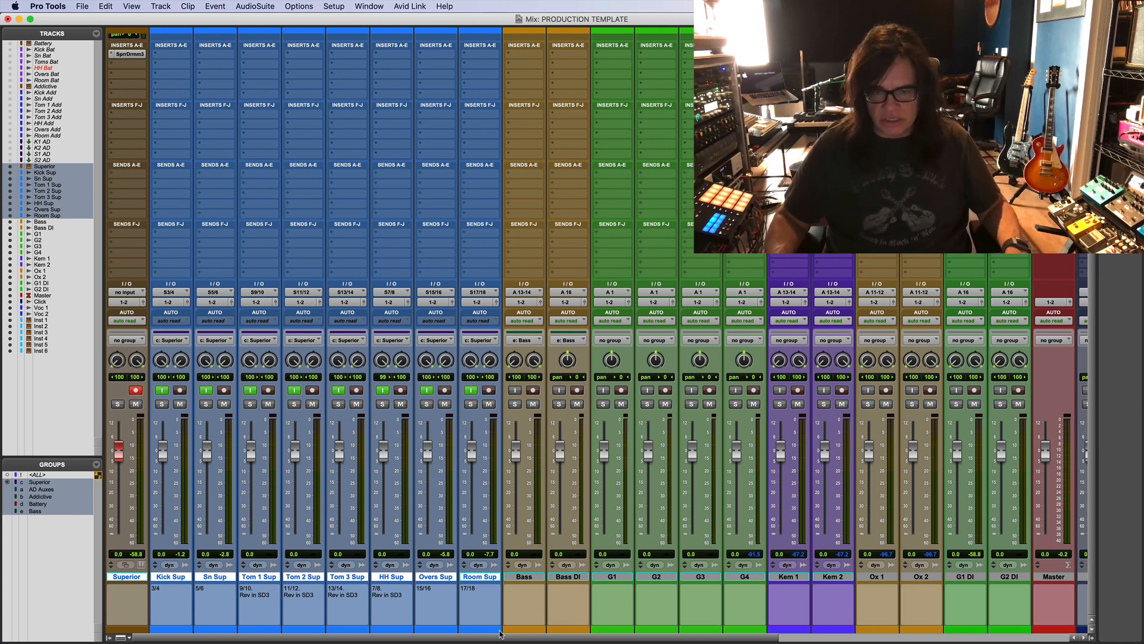
pyautogui.moveTo(509, 639); pyautogui.dragTo(921, 642)
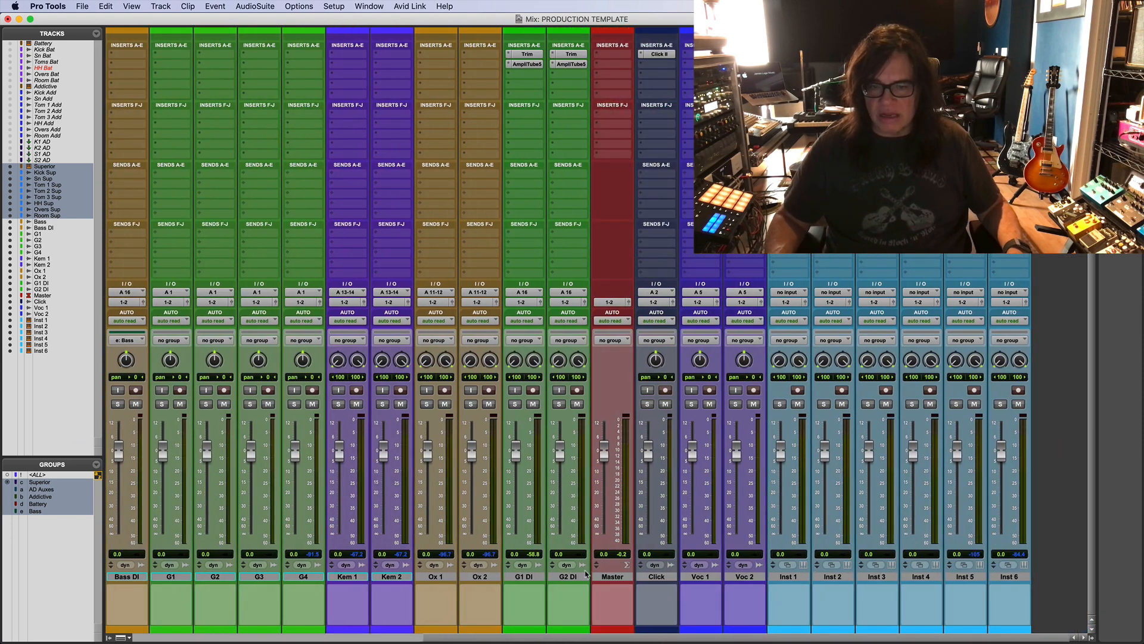
# Step: Review the mixer channels from G1 DI through Click, Voc 1 and Master, and the Superior drum tracks through Inst 6
pyautogui.click(514, 578)
pyautogui.keyDown('shift'); pyautogui.click(656, 577); pyautogui.keyUp('shift')
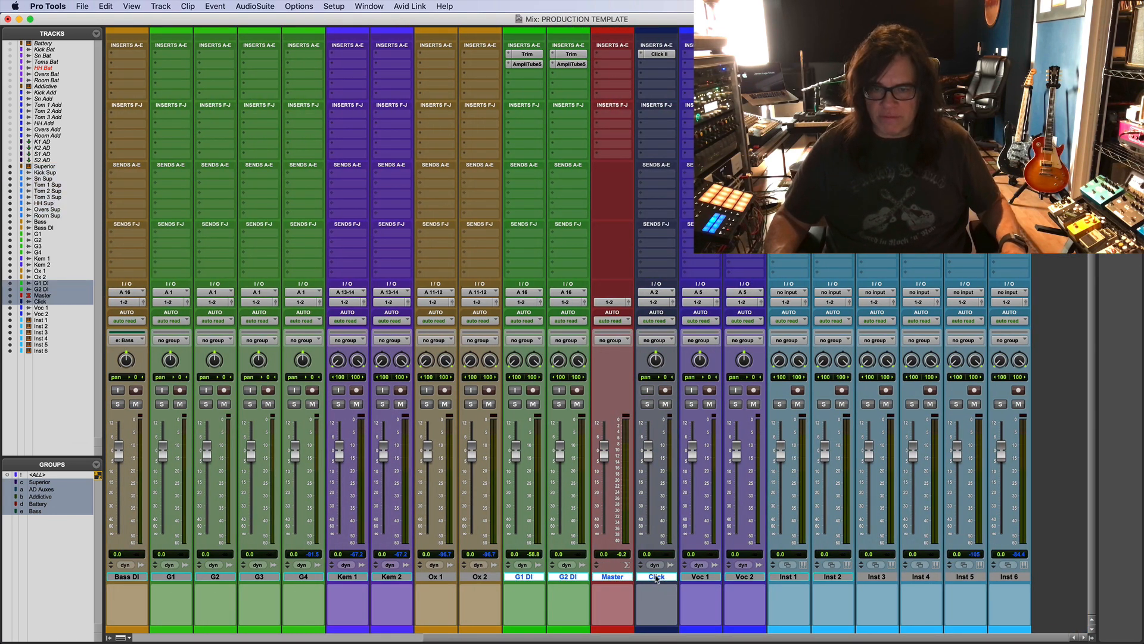
pyautogui.click(701, 575)
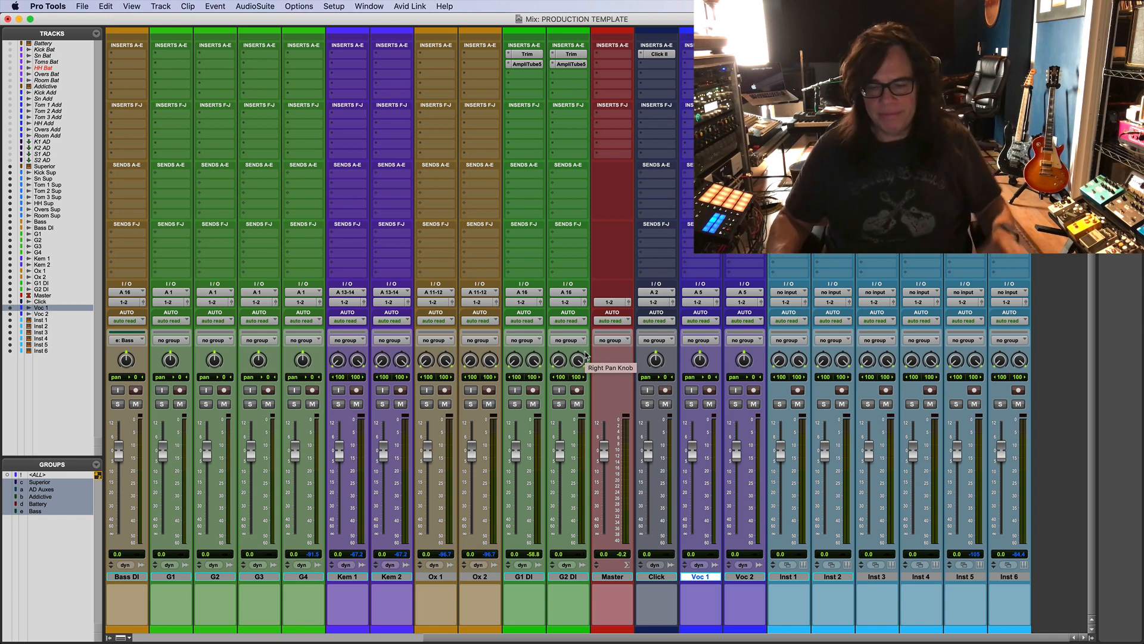
pyautogui.click(619, 577)
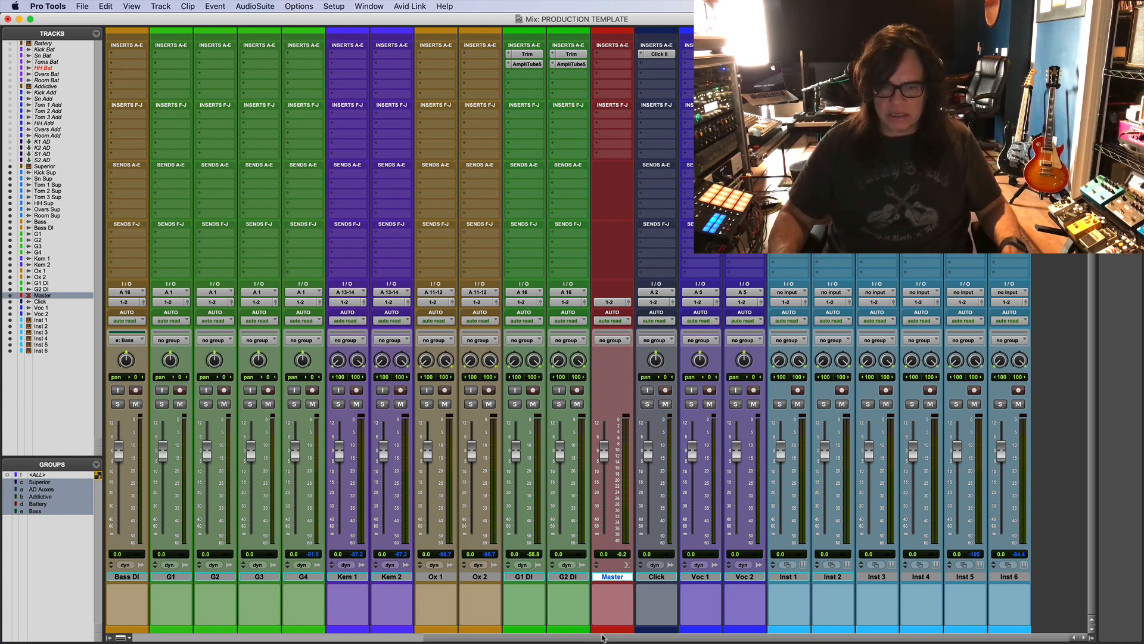
pyautogui.moveTo(602, 638); pyautogui.dragTo(127, 623)
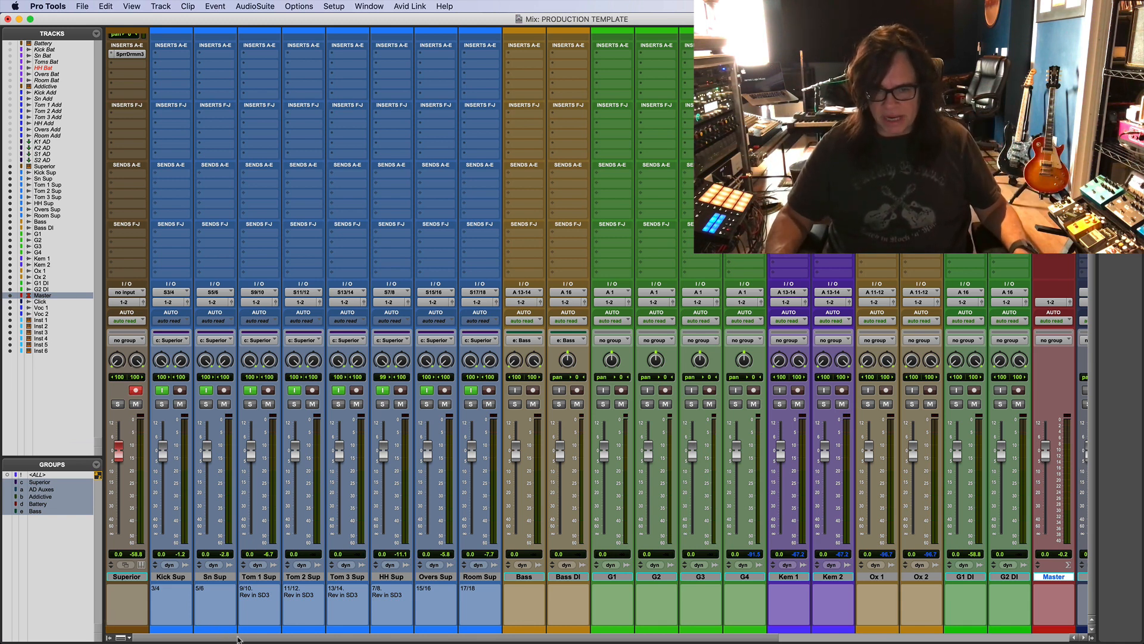
pyautogui.moveTo(238, 639); pyautogui.dragTo(678, 641)
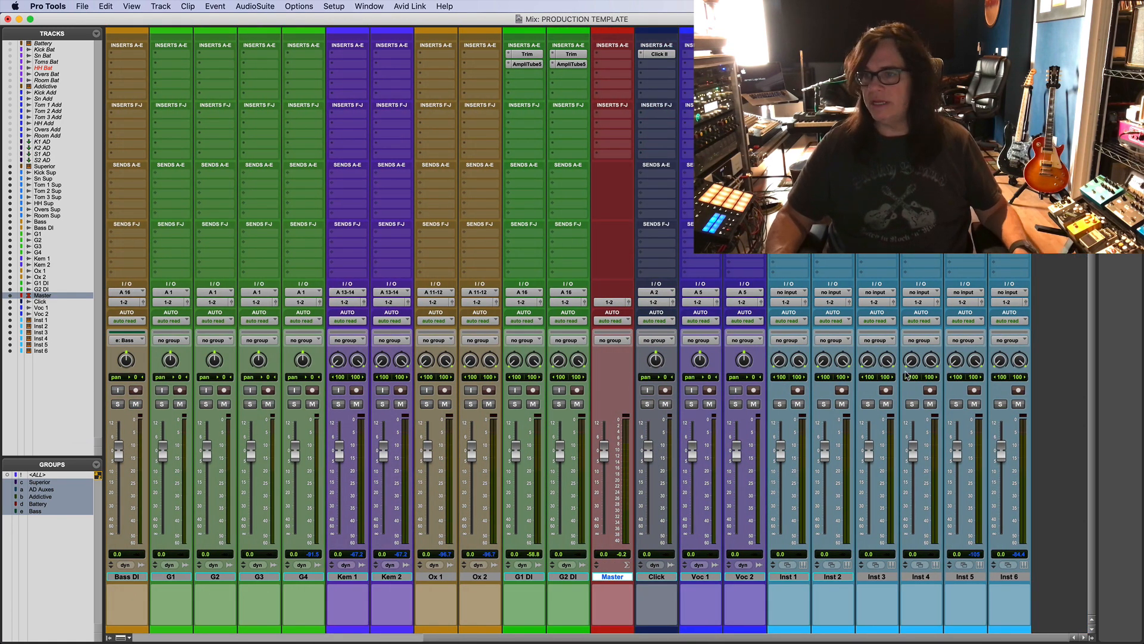
# Step: Show the Edit window, and save and close the PRODUCTION TEMPLATE session
pyautogui.press('super+equal')
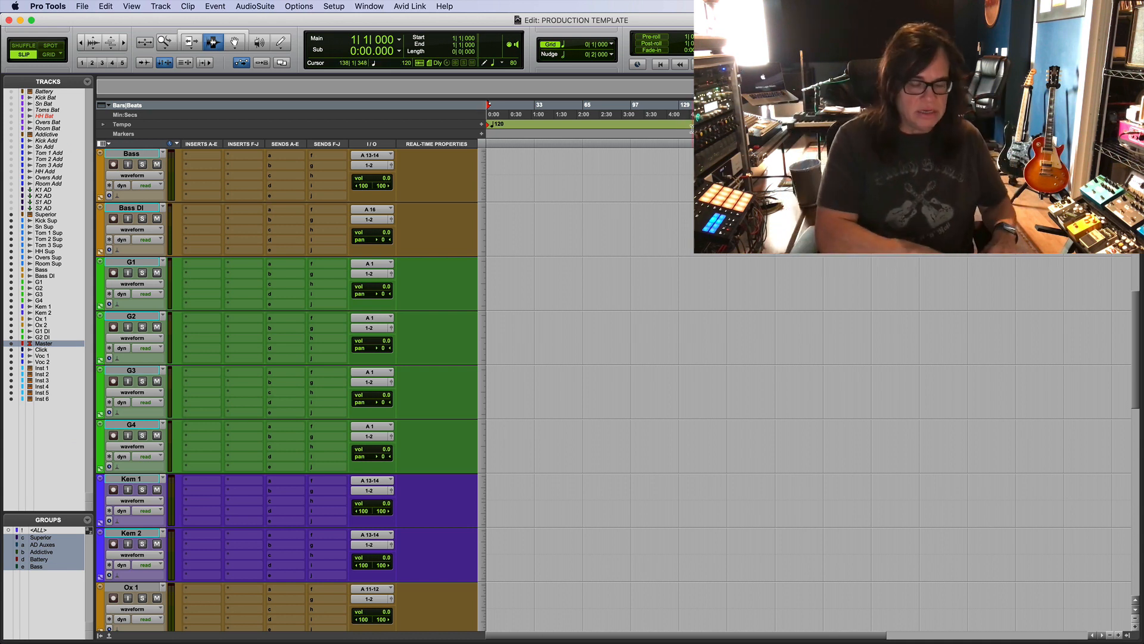
pyautogui.press('super+s')
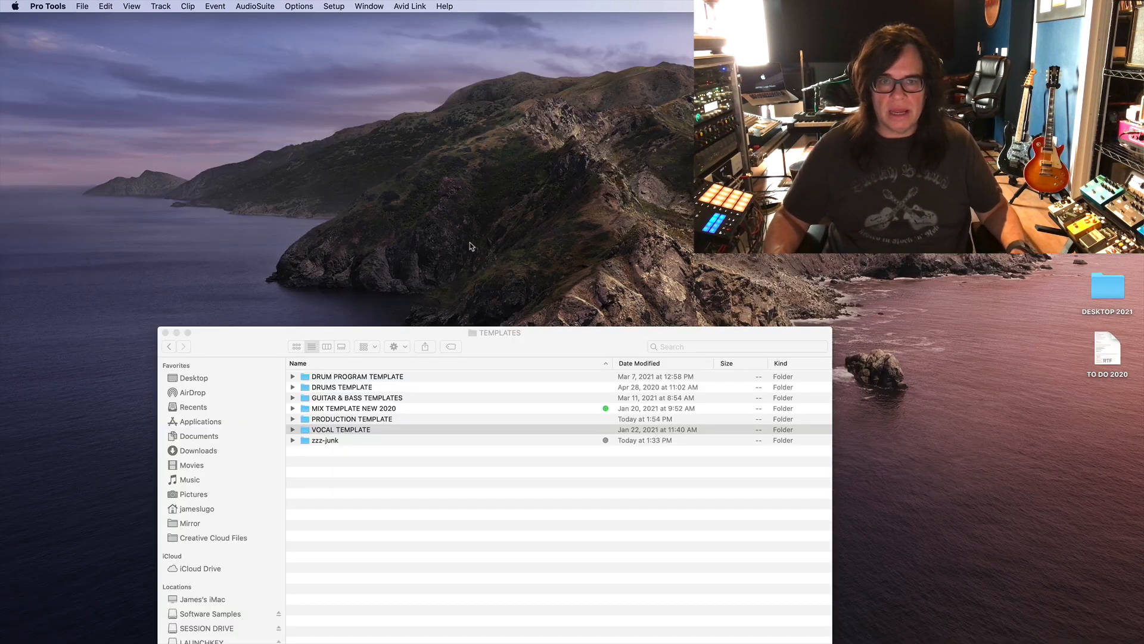
# Step: Switch to Finder and reopen the production template session from the PRODUCTION TEMPLATE folder inside TEMPLATES
pyautogui.moveTo(527, 348); pyautogui.dragTo(497, 84)
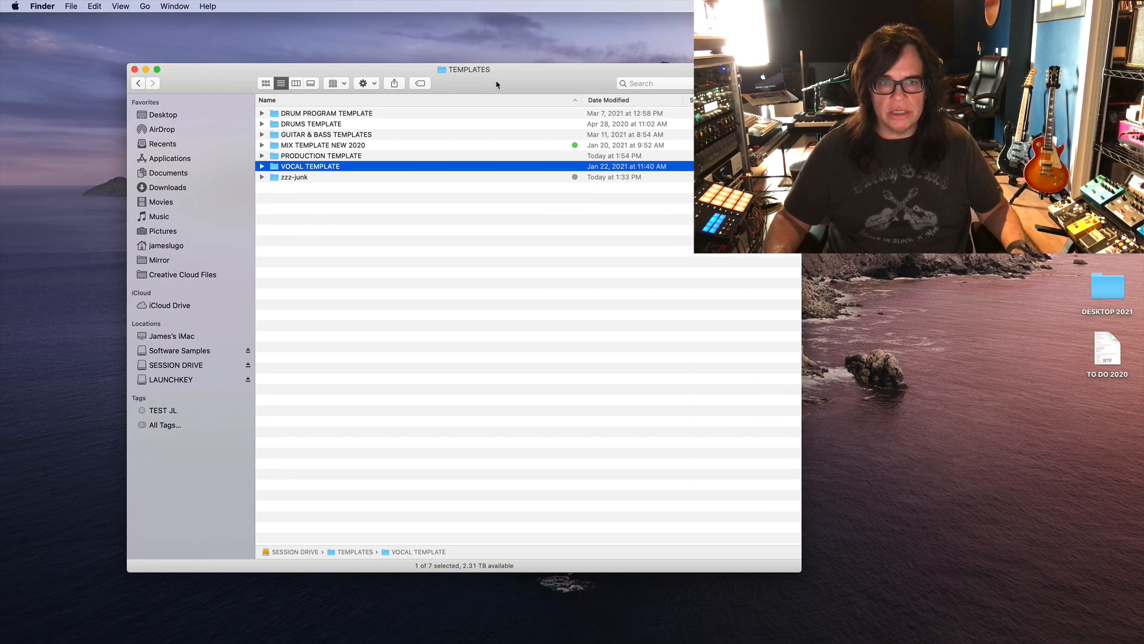
pyautogui.click(314, 200)
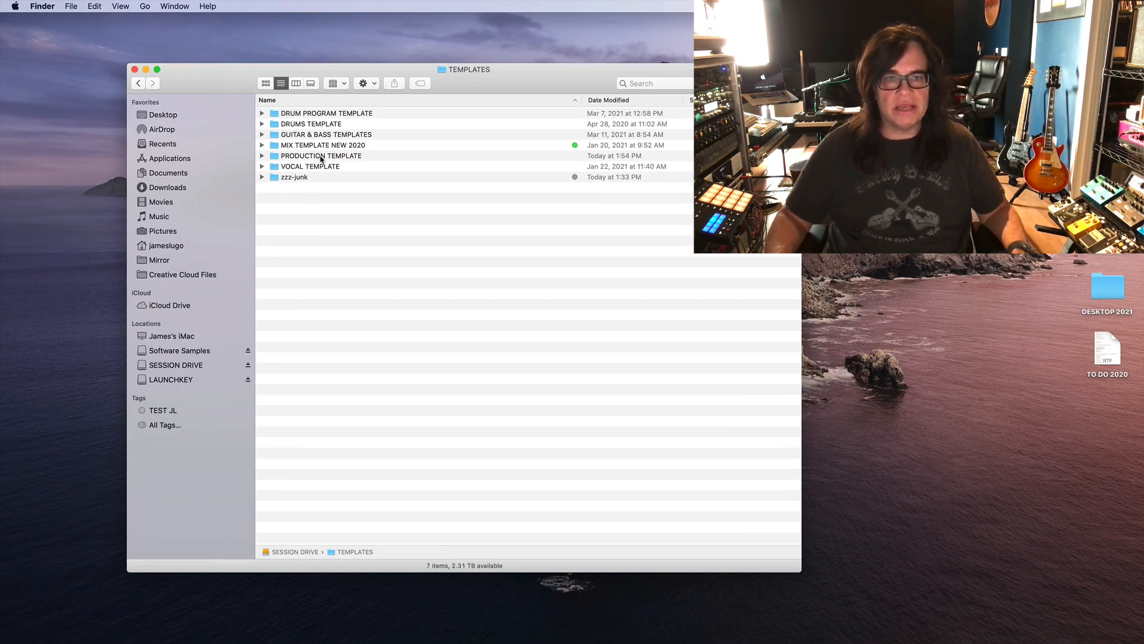
pyautogui.doubleClick(321, 156)
pyautogui.doubleClick(320, 114)
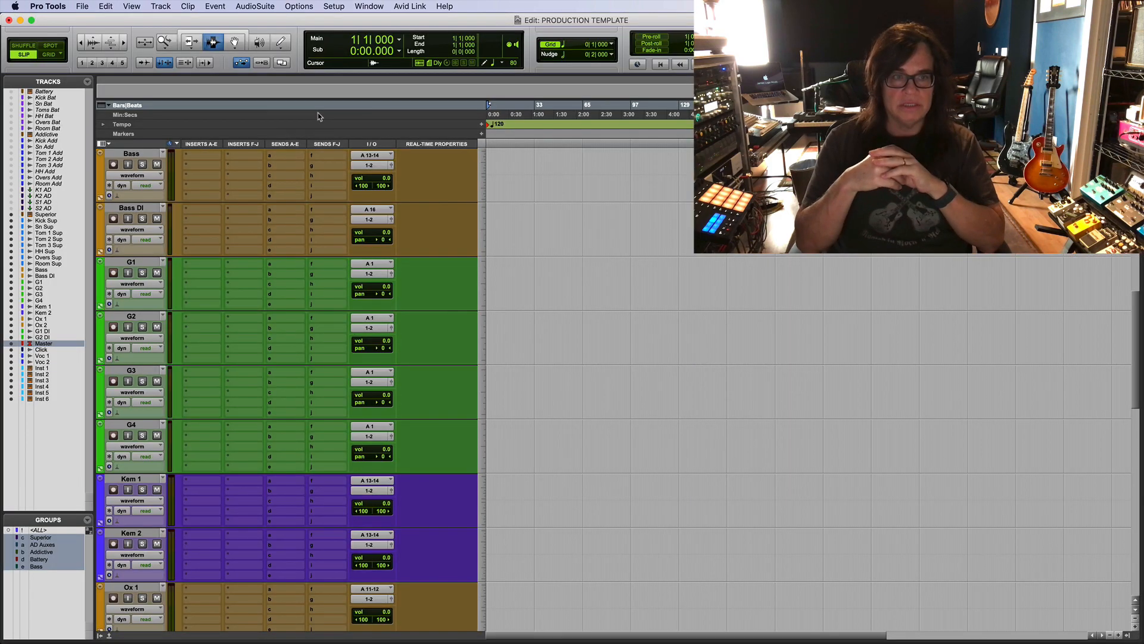
# Step: Show the Mix window of the reopened session at the Superior instrument and its drum tracks
pyautogui.press('super+equal')
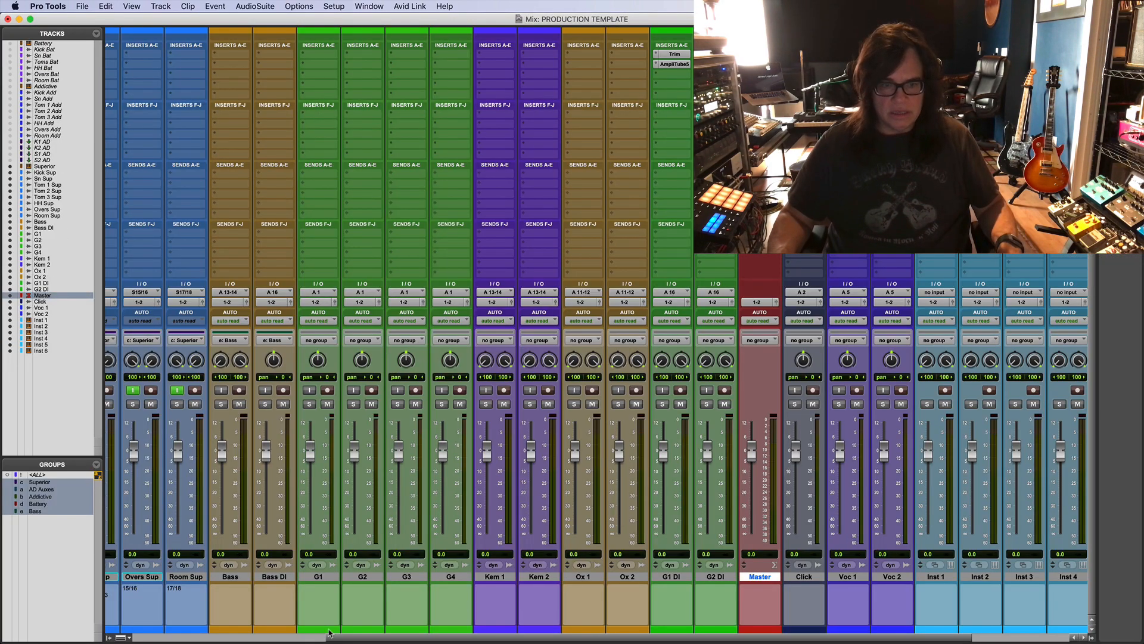
pyautogui.moveTo(338, 638); pyautogui.dragTo(1, 616)
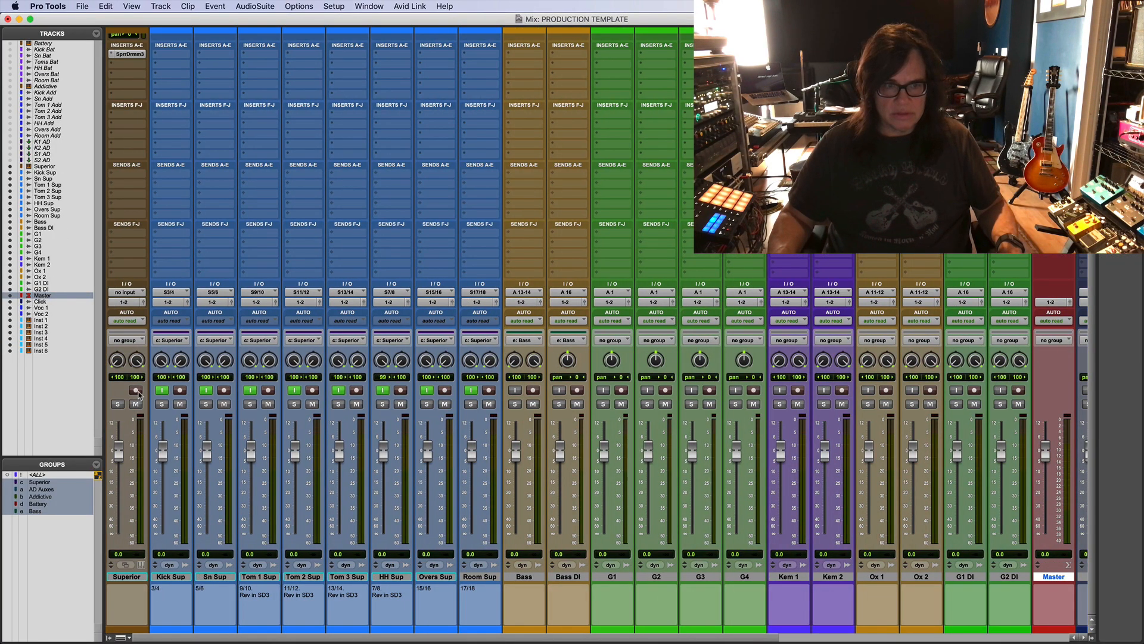